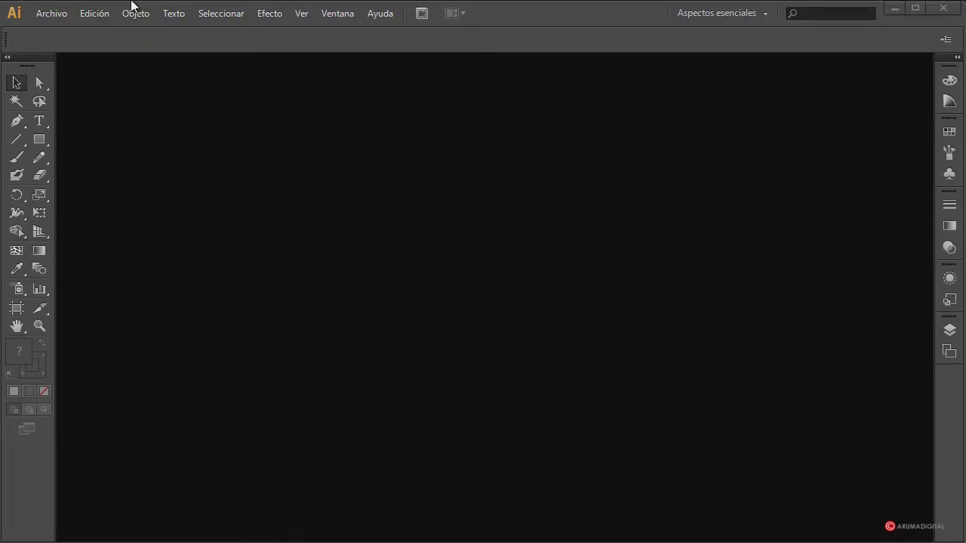
- Create a new single-artboard document of 2000 × 2000 px
click(48, 13)
click(60, 32)
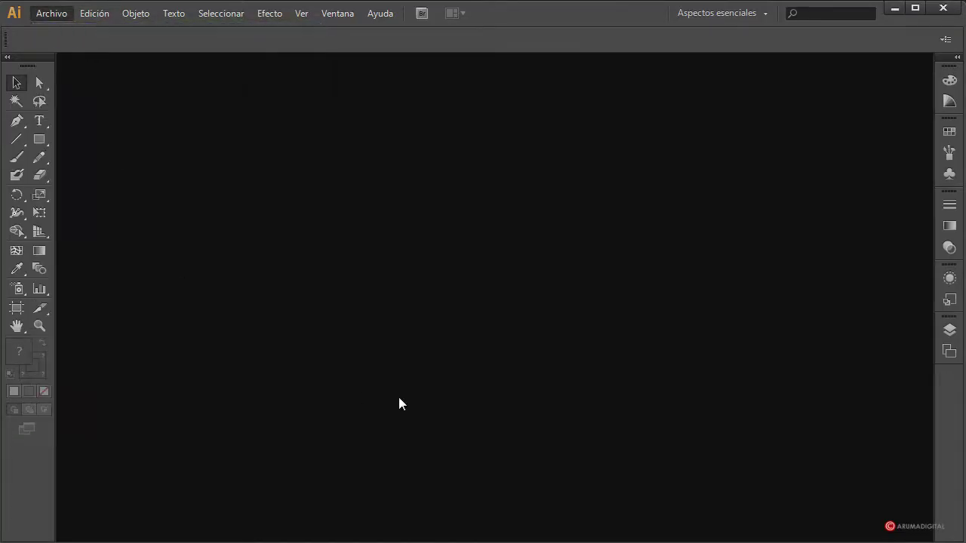
double_click(453, 276)
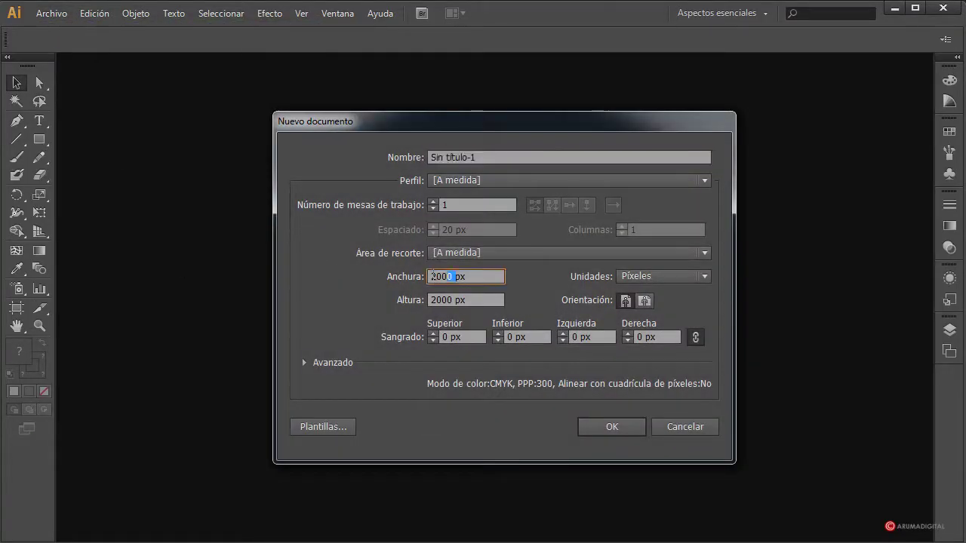
click(476, 277)
click(602, 430)
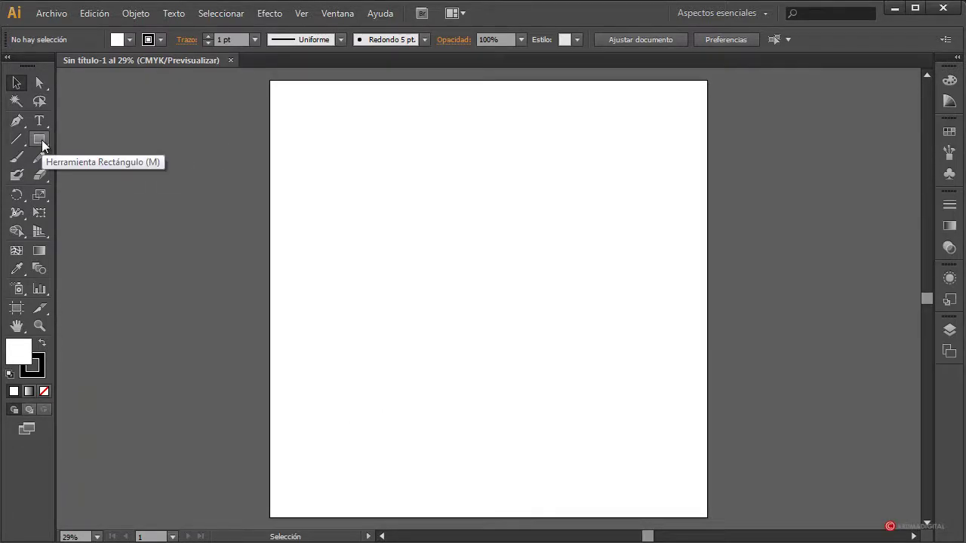
- Draw a large white square centred on the artboard and give it a 20 pt black stroke
drag(41, 143, 105, 138)
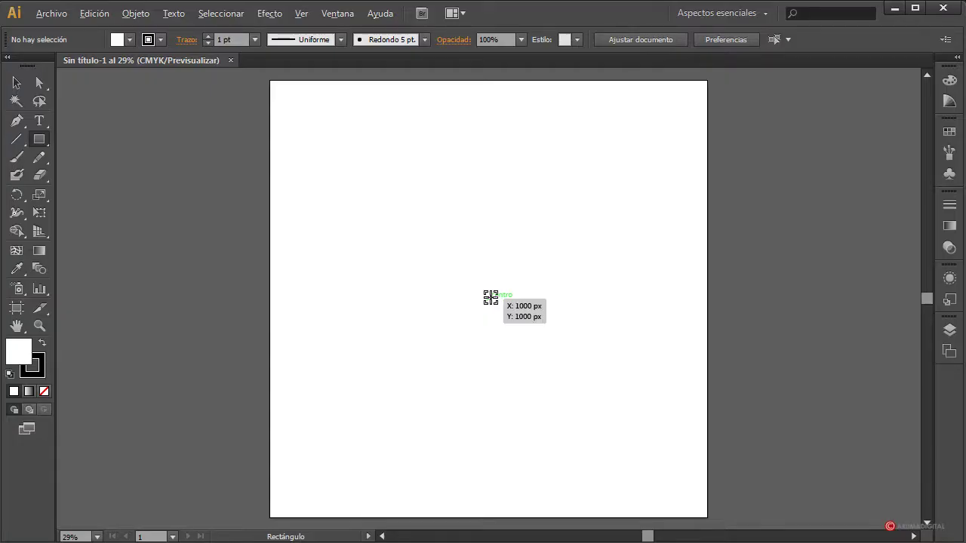
mouse_move(490, 297)
mouse_down()
mouse_move(584, 250)
mouse_move(681, 221)
mouse_up()
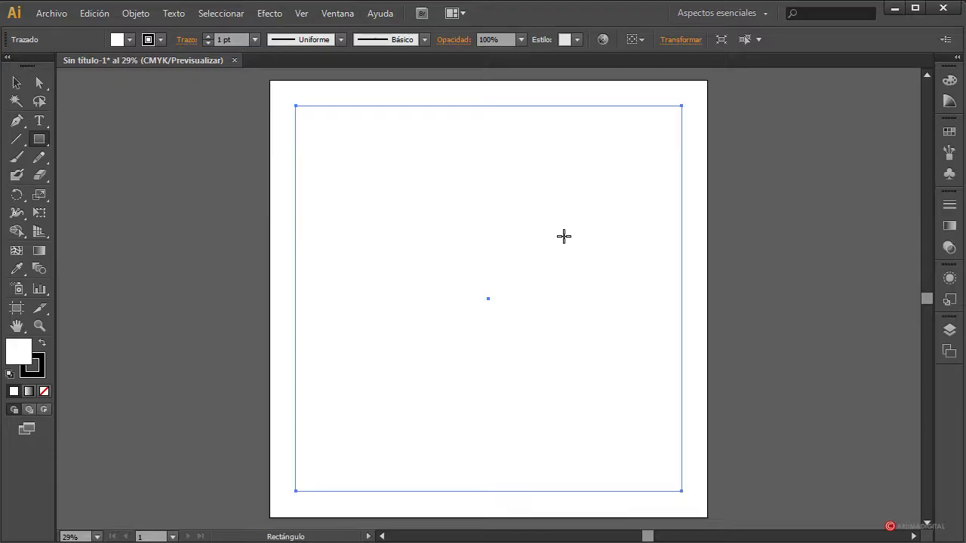
click(255, 40)
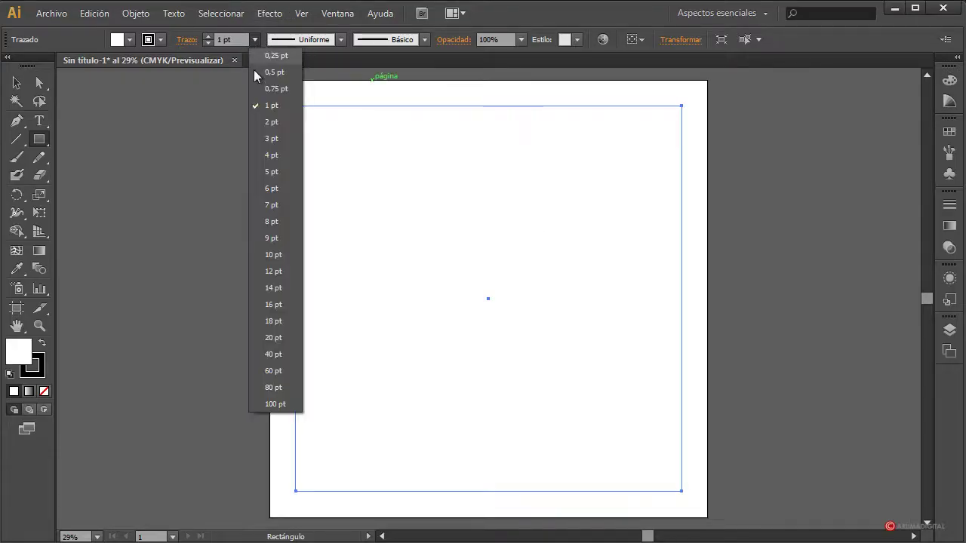
click(270, 256)
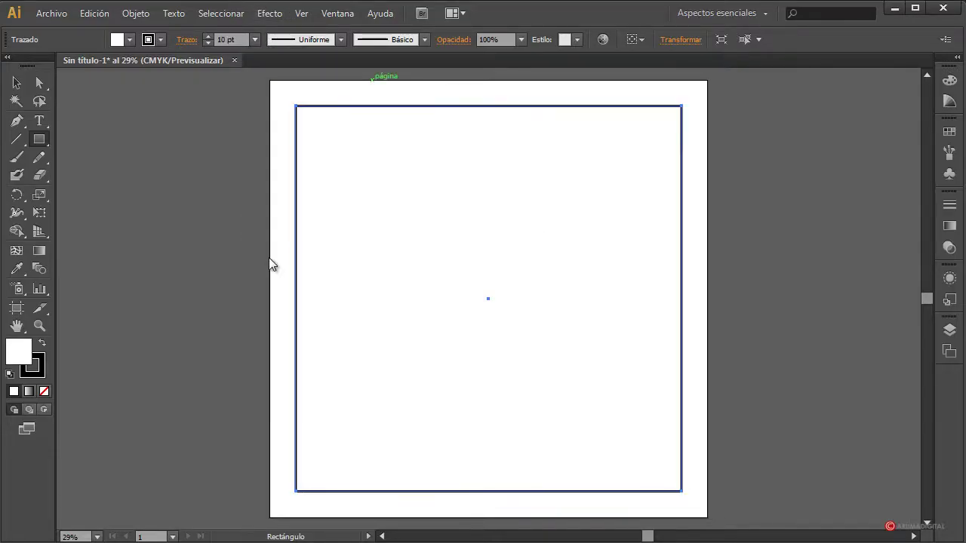
click(255, 39)
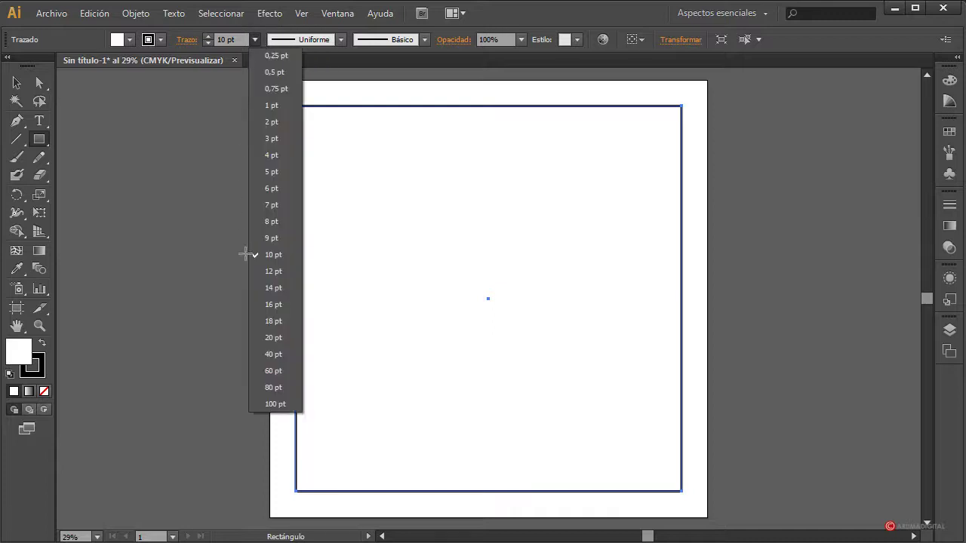
click(272, 337)
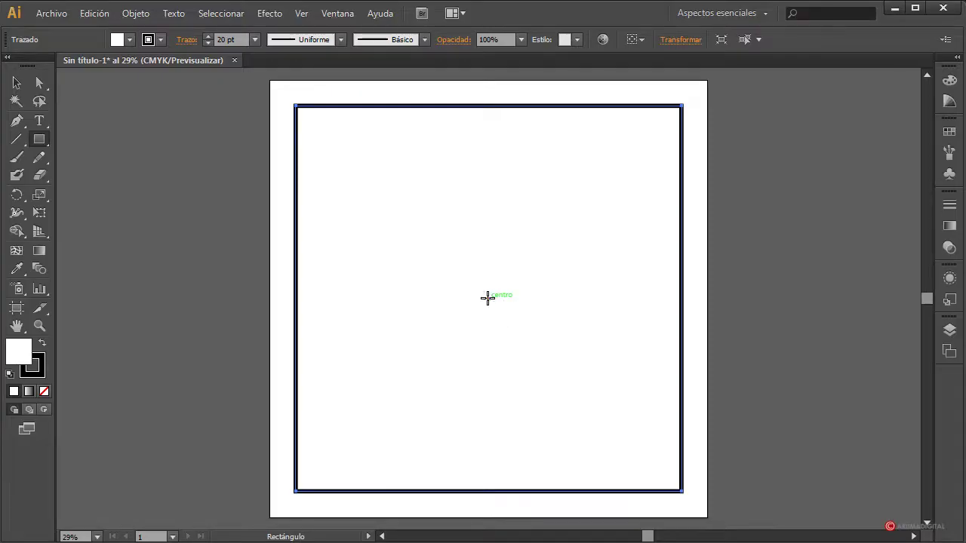
- Draw a smaller concentric square inside the first one and set the outer square's stroke to 60 pt
mouse_move(488, 299)
mouse_down()
mouse_move(614, 211)
mouse_move(659, 196)
mouse_move(646, 200)
mouse_up()
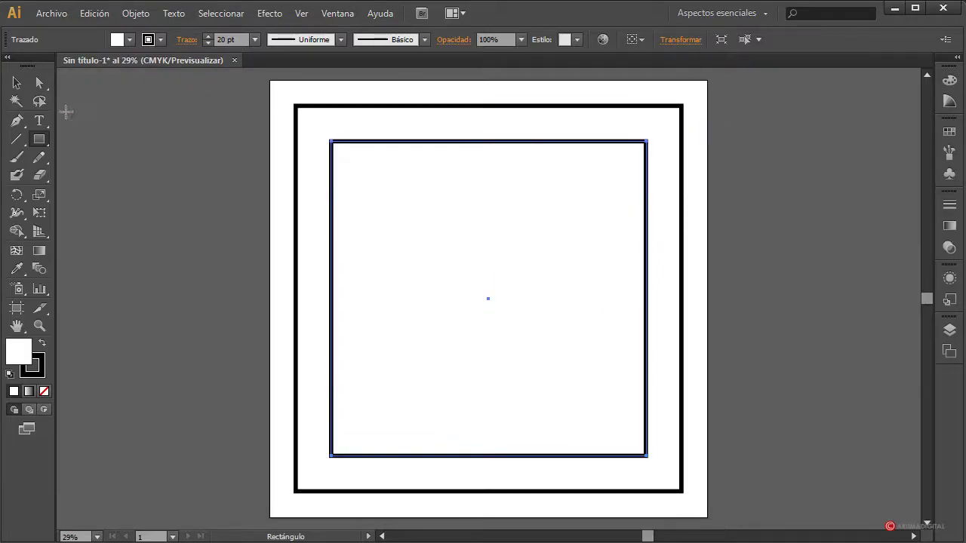
click(17, 83)
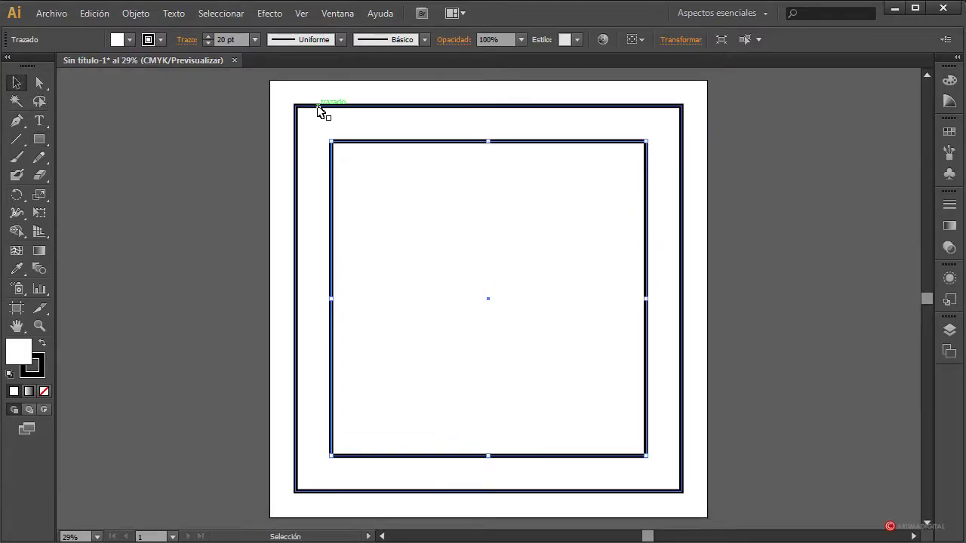
click(319, 108)
click(254, 39)
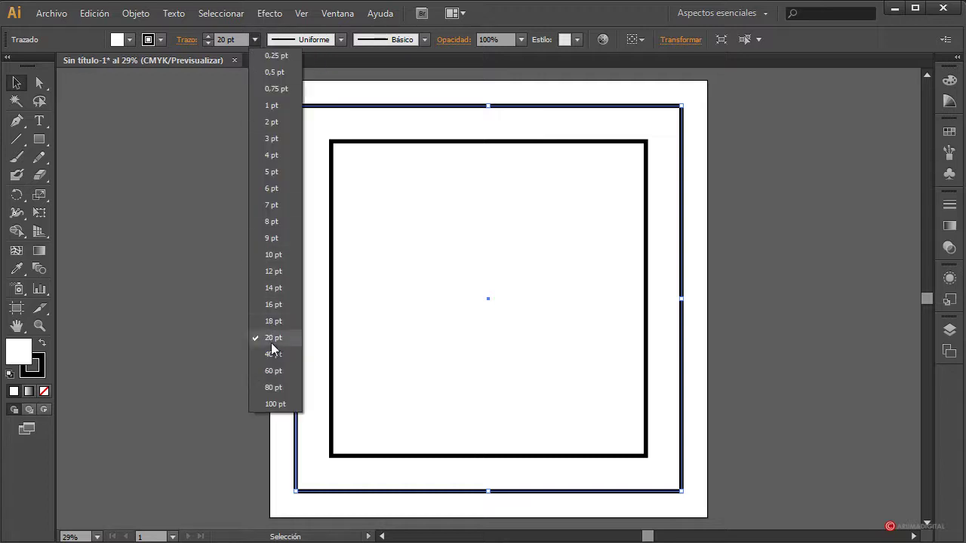
click(273, 371)
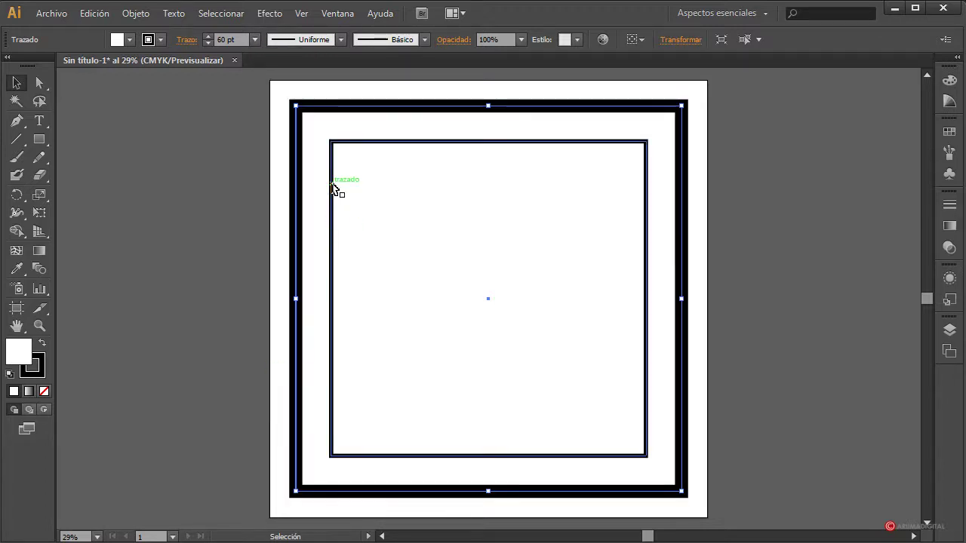
- Remove the inner square's stroke and fill it with black
click(332, 190)
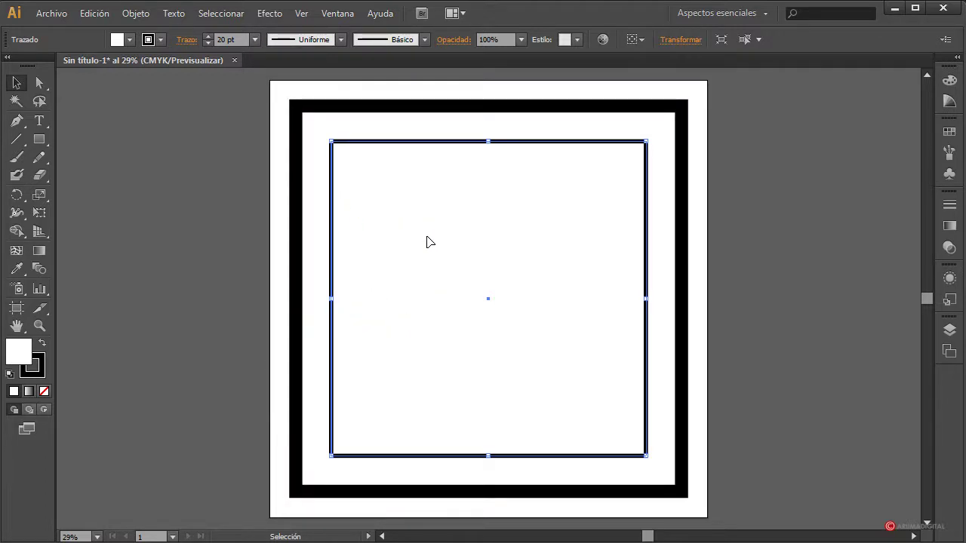
click(160, 39)
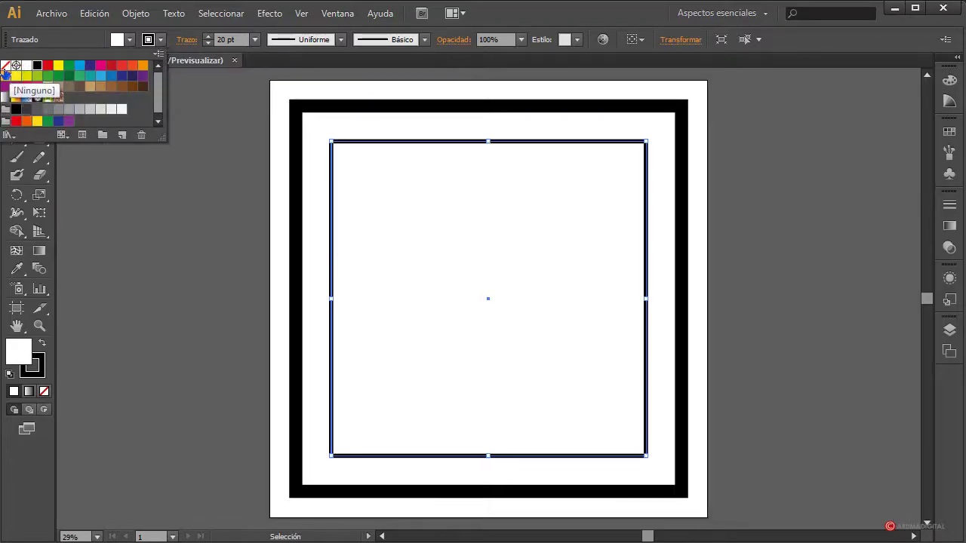
click(6, 66)
click(130, 39)
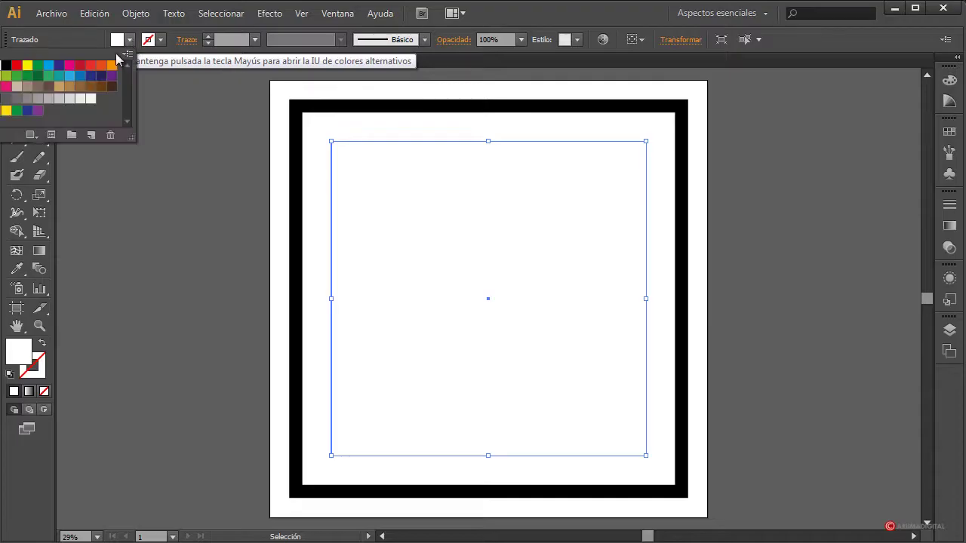
click(6, 66)
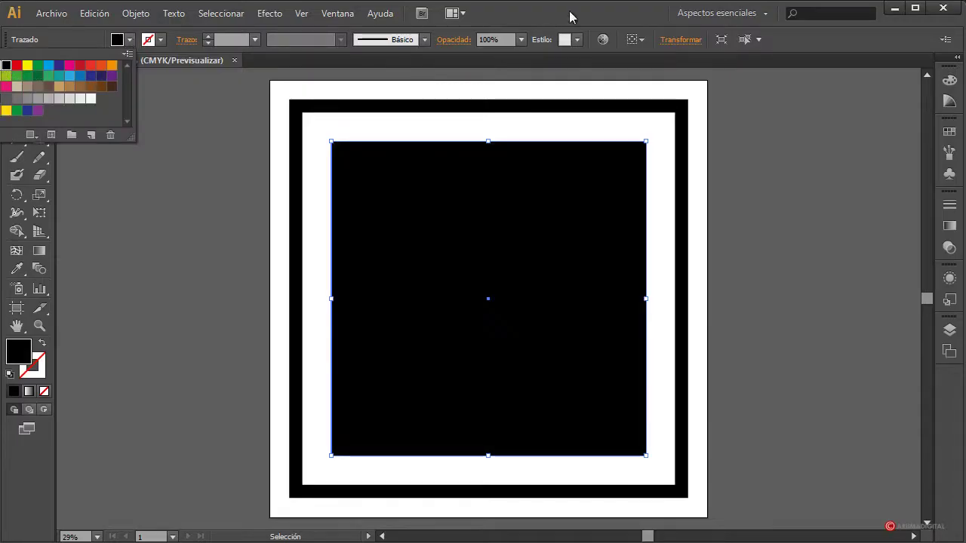
click(735, 190)
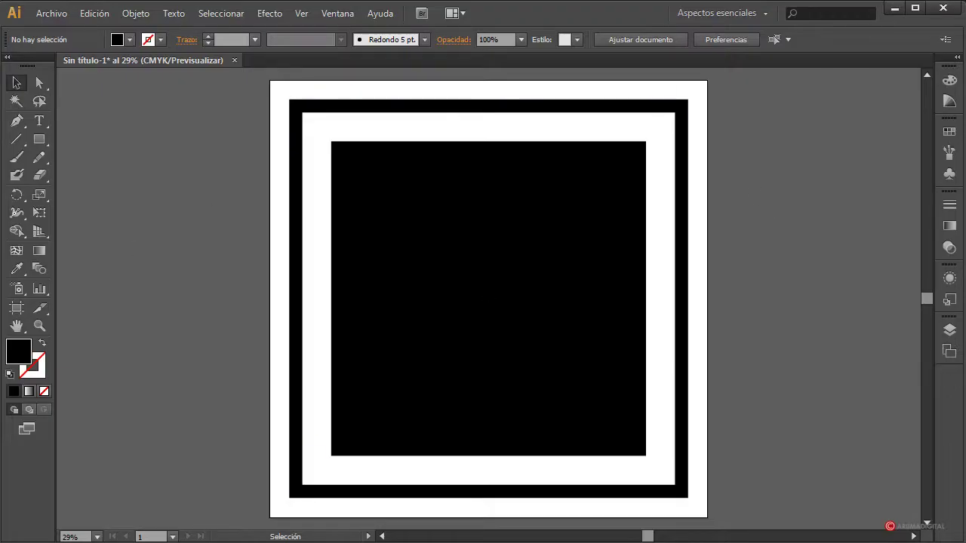
- Draw a small black circle with the Ellipse tool, centred on the inner square's upper-left corner
click(40, 140)
drag(40, 139, 116, 176)
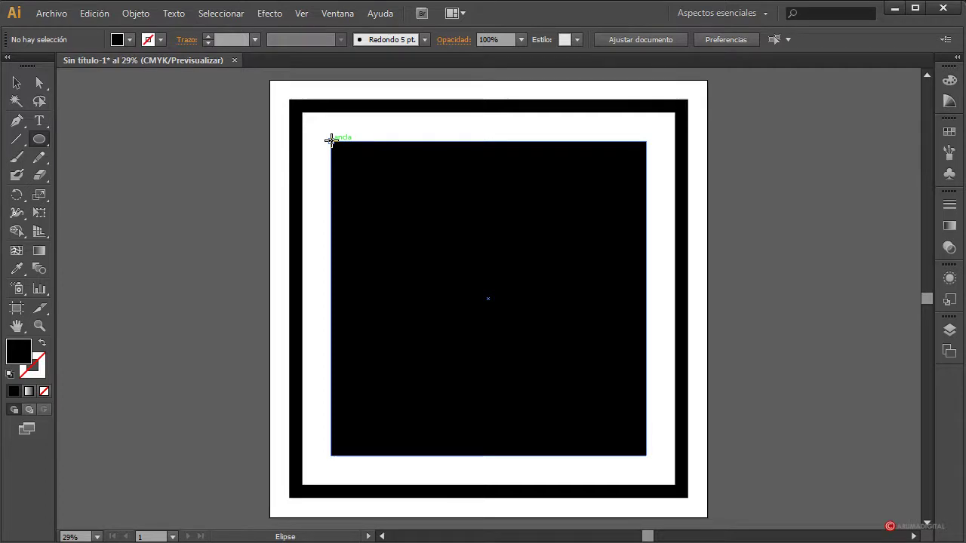
drag(331, 140, 331, 140)
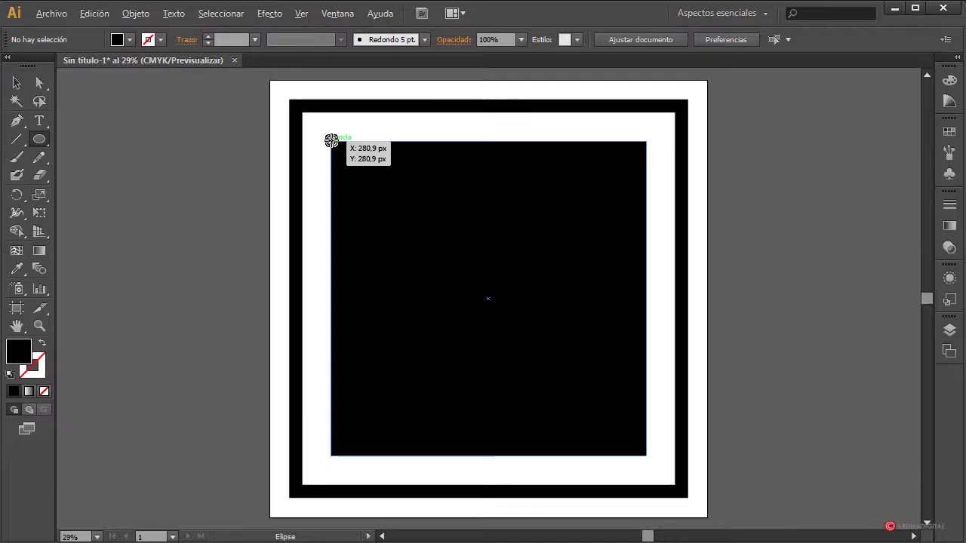
drag(331, 141, 349, 134)
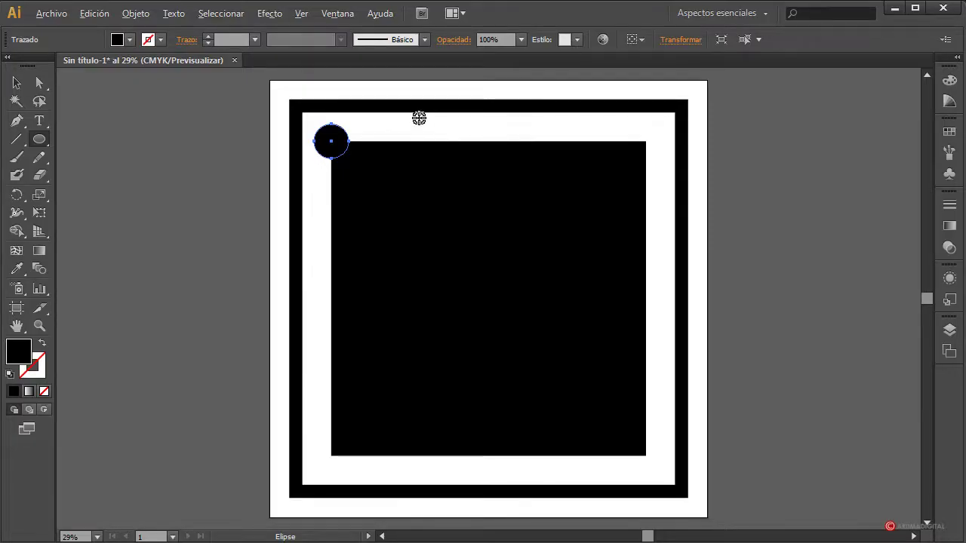
- Duplicate the small circle diagonally outward onto the upper-left corner of the outer frame
click(16, 84)
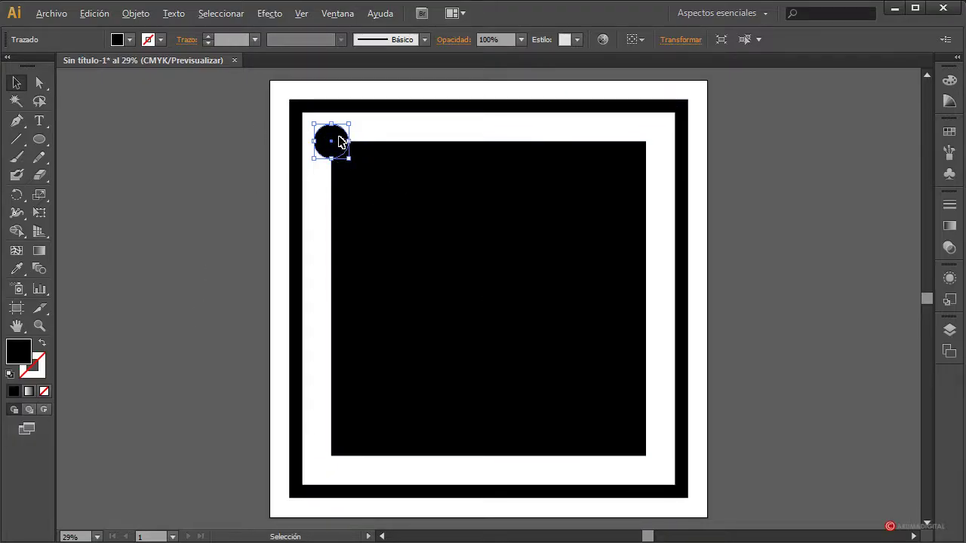
drag(340, 141, 314, 114)
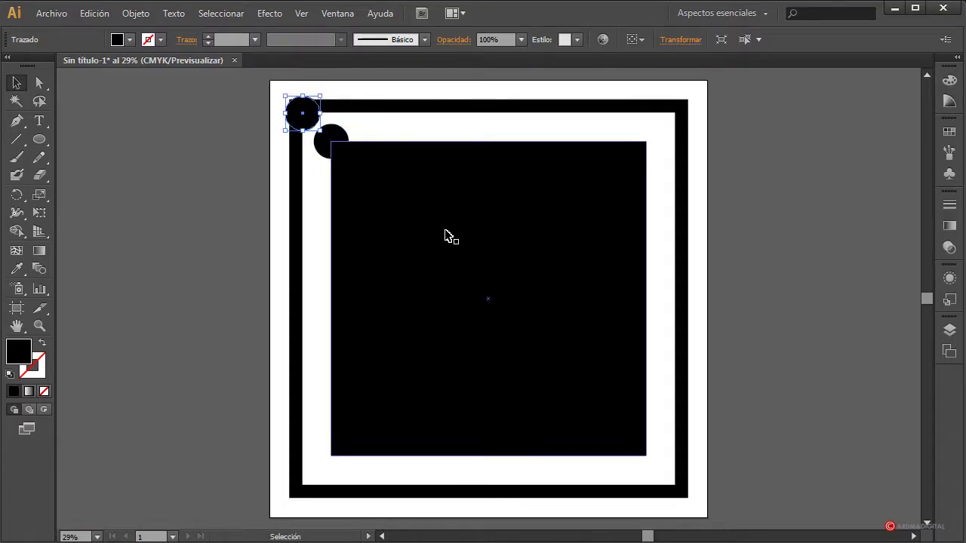
click(756, 212)
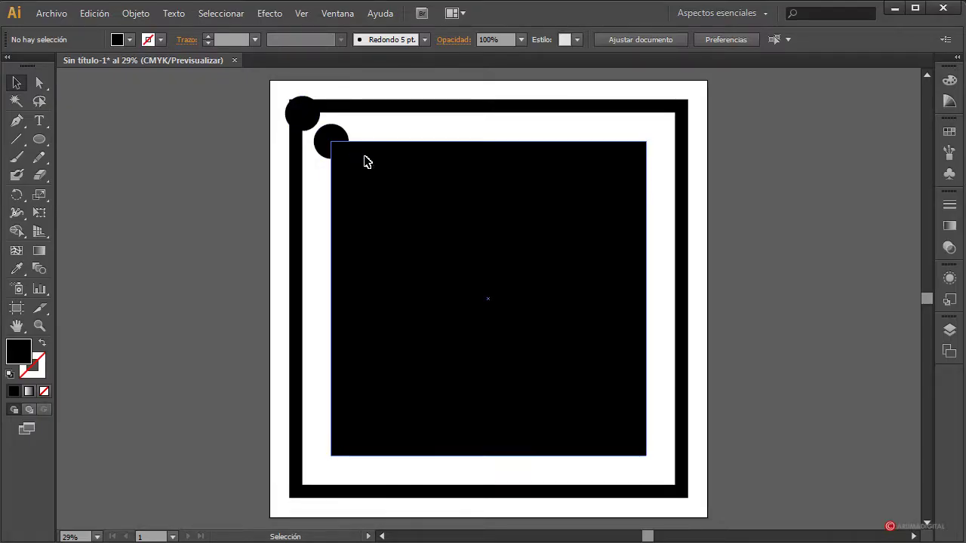
- Copy the inner square's corner circle onto its other three corners
click(430, 186)
click(353, 128)
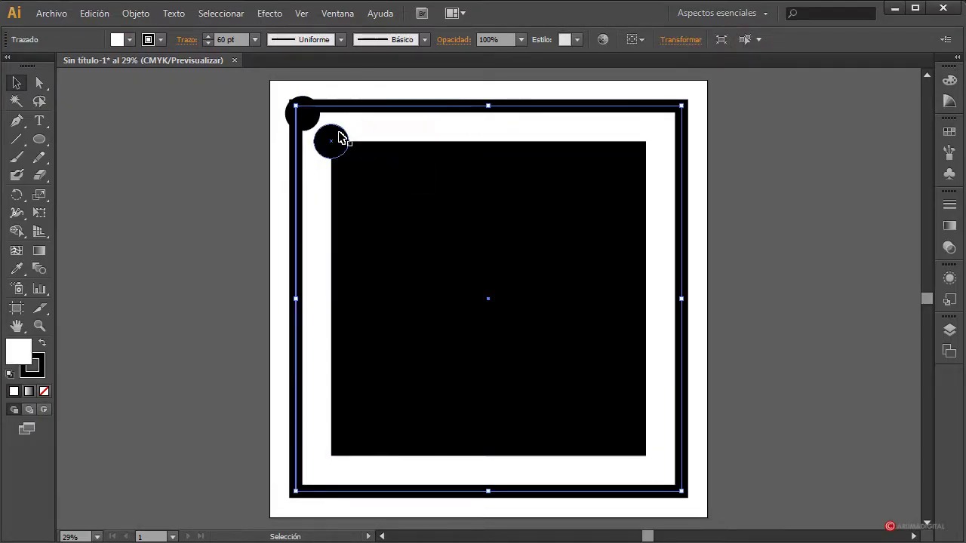
click(337, 138)
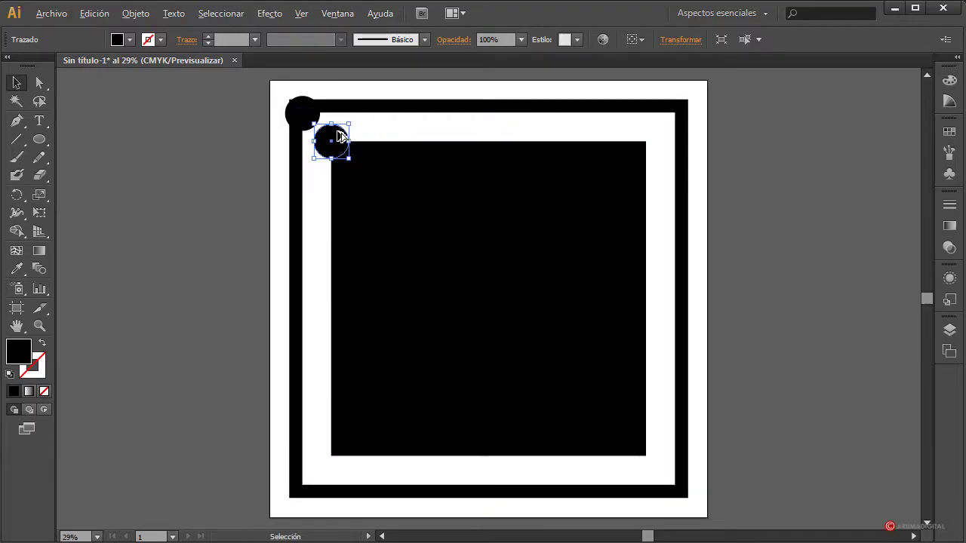
drag(334, 138, 340, 452)
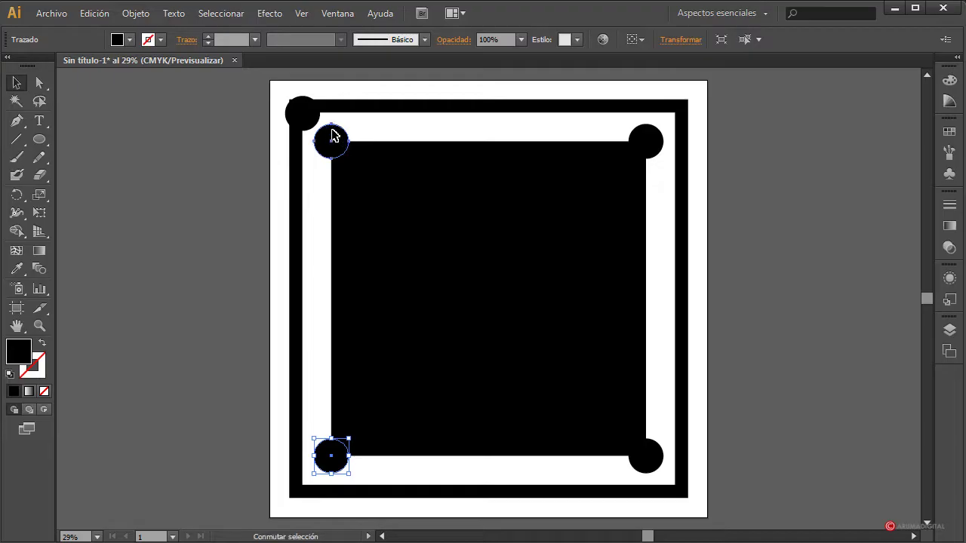
- Select the four circles on the inner square's corners and fill them with white
shift+click(332, 141)
shift+click(655, 140)
shift+click(649, 465)
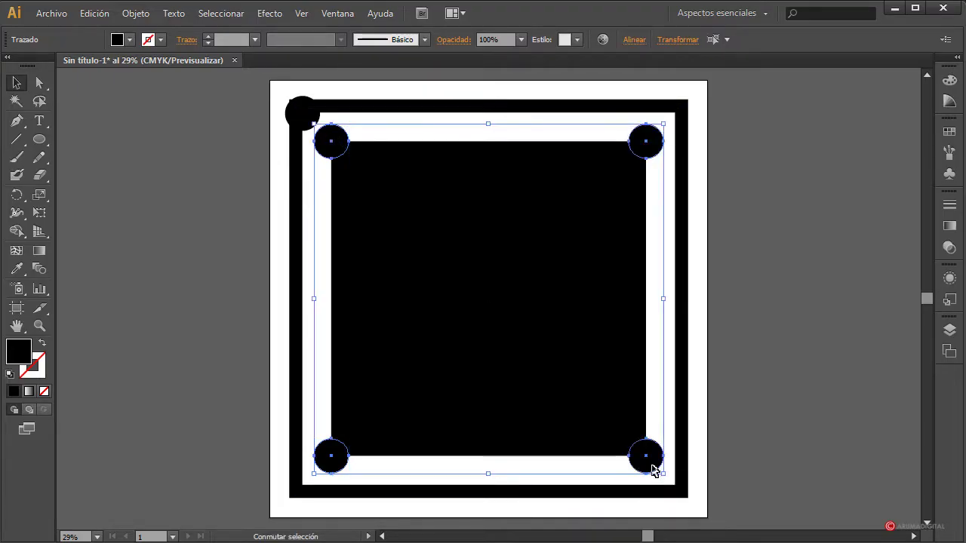
shift+click(332, 172)
shift+click(634, 348)
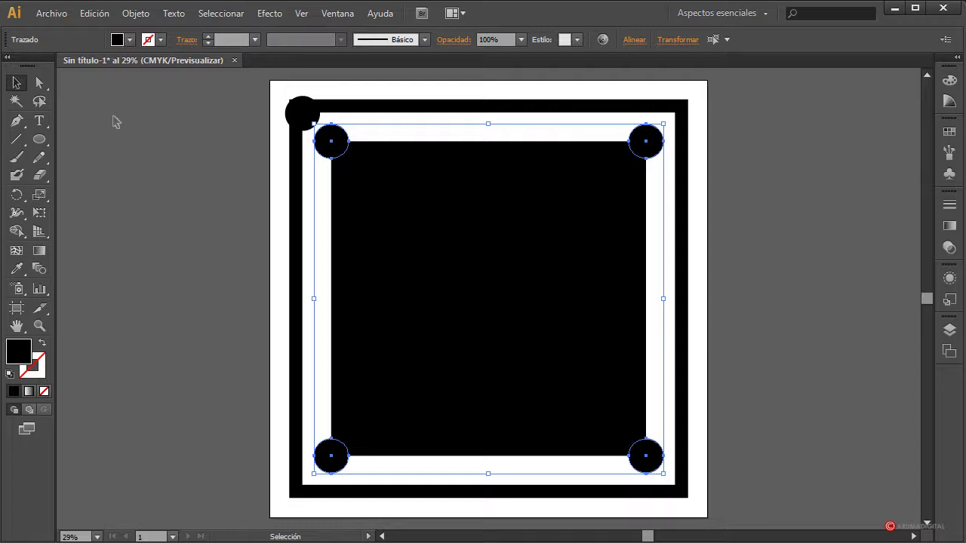
click(129, 40)
click(5, 66)
click(864, 204)
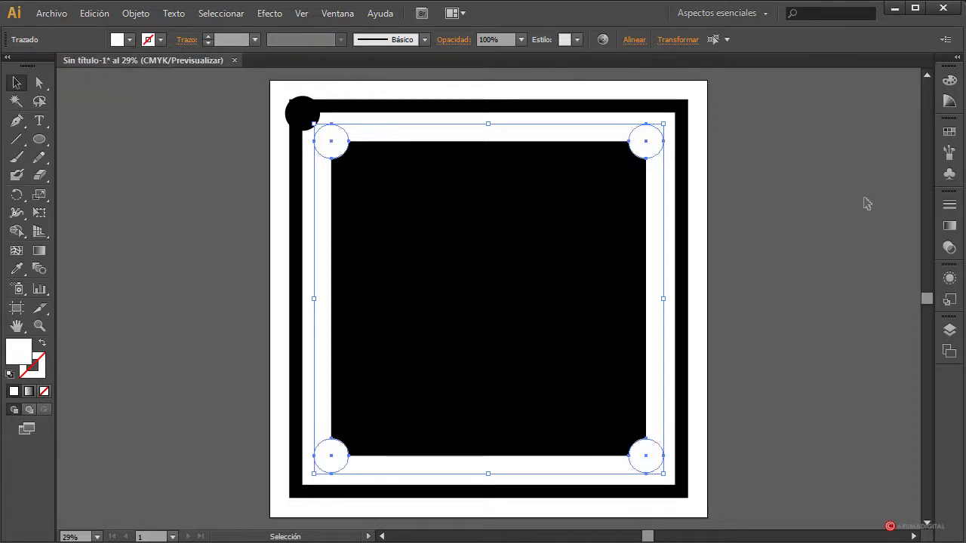
click(845, 211)
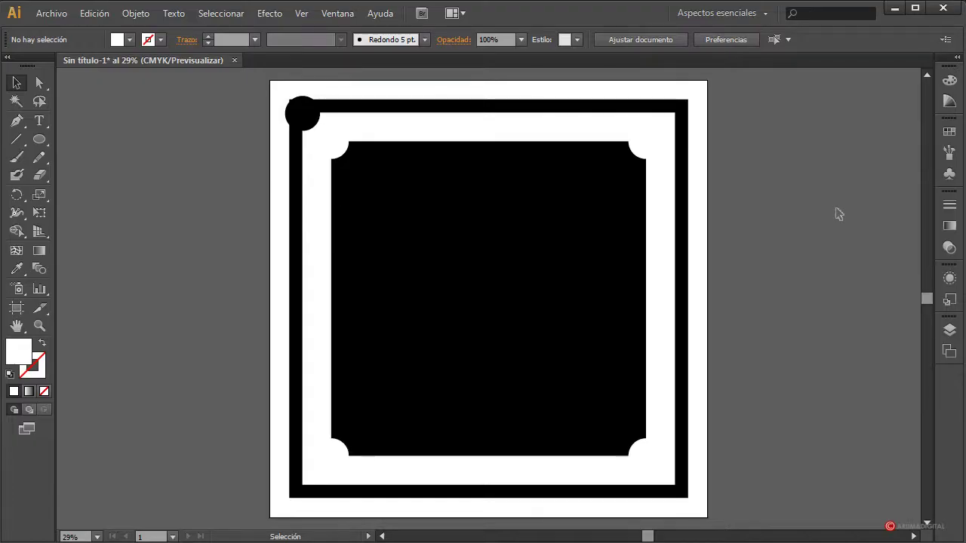
- Move the spare black circle from the outer frame's corner to the empty area right of the artboard
drag(299, 114, 759, 183)
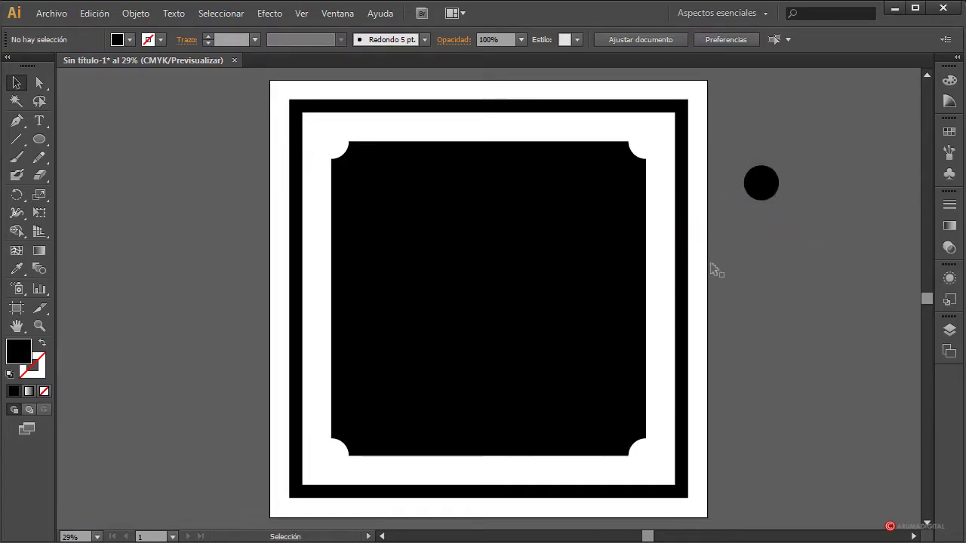
click(640, 145)
shift+click(609, 199)
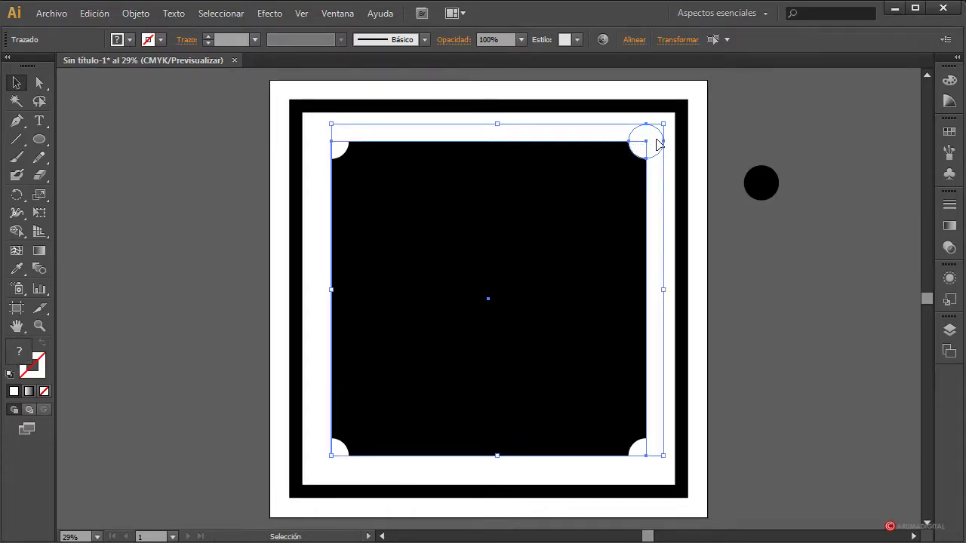
click(275, 15)
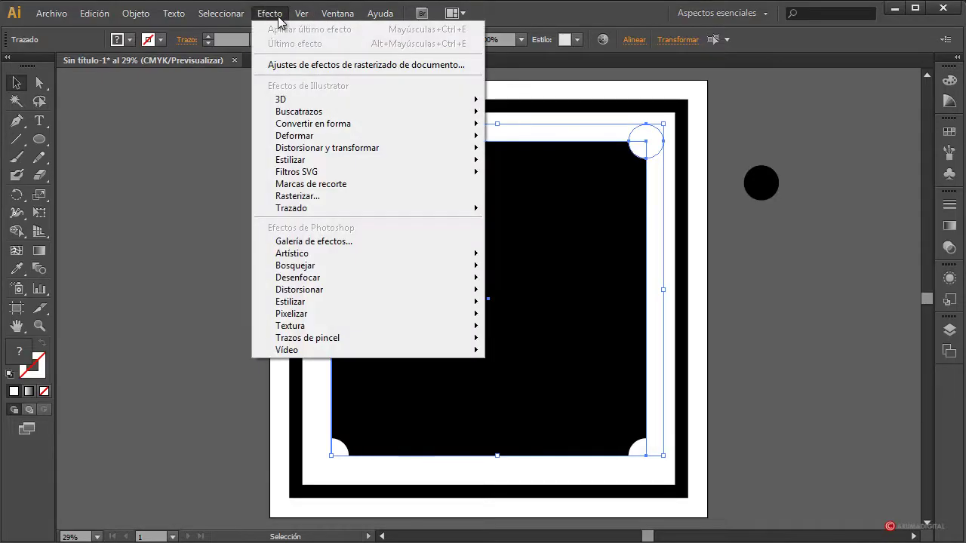
click(278, 17)
click(277, 17)
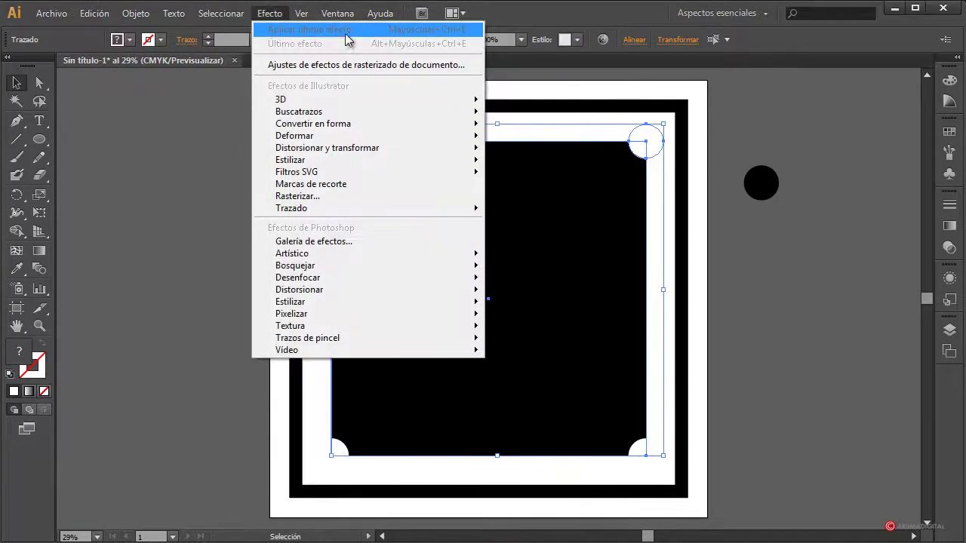
mouse_move(337, 14)
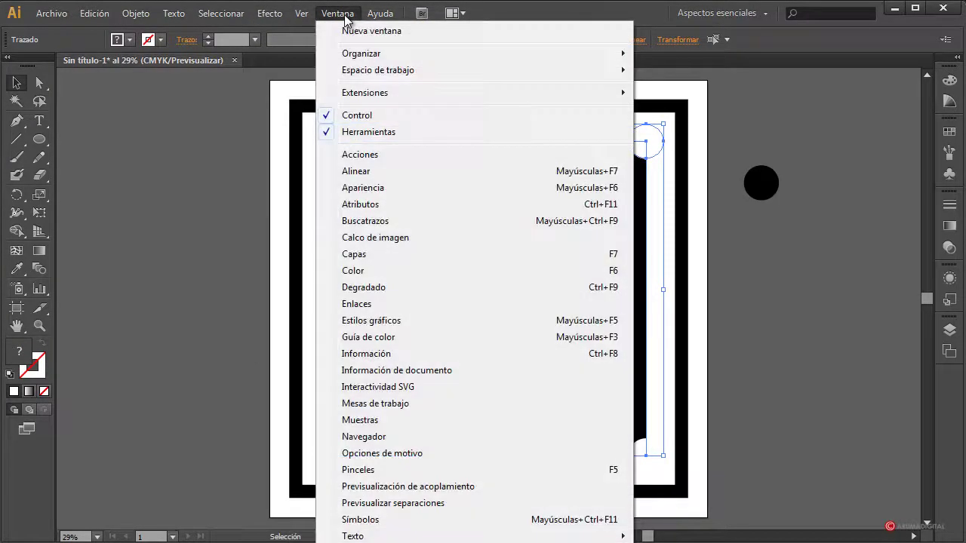
click(369, 221)
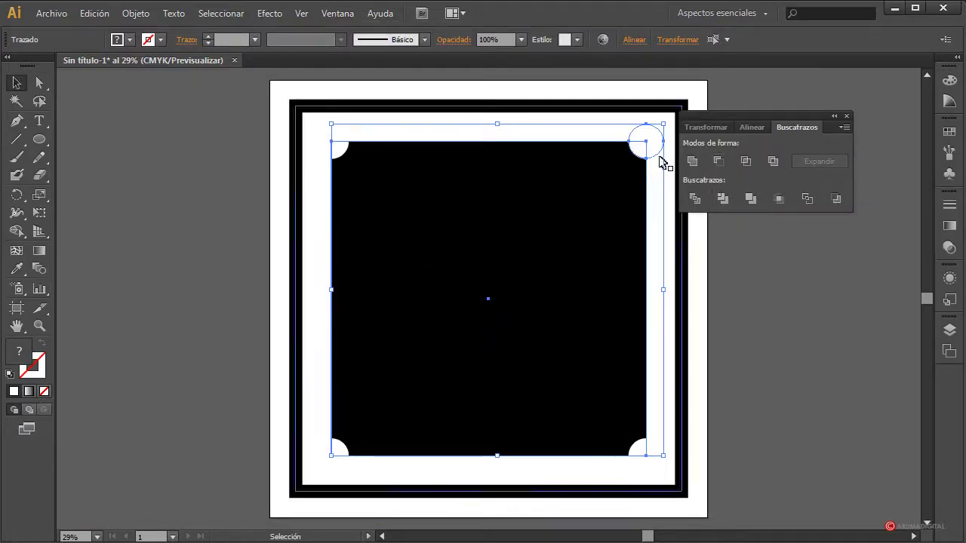
click(759, 151)
click(771, 136)
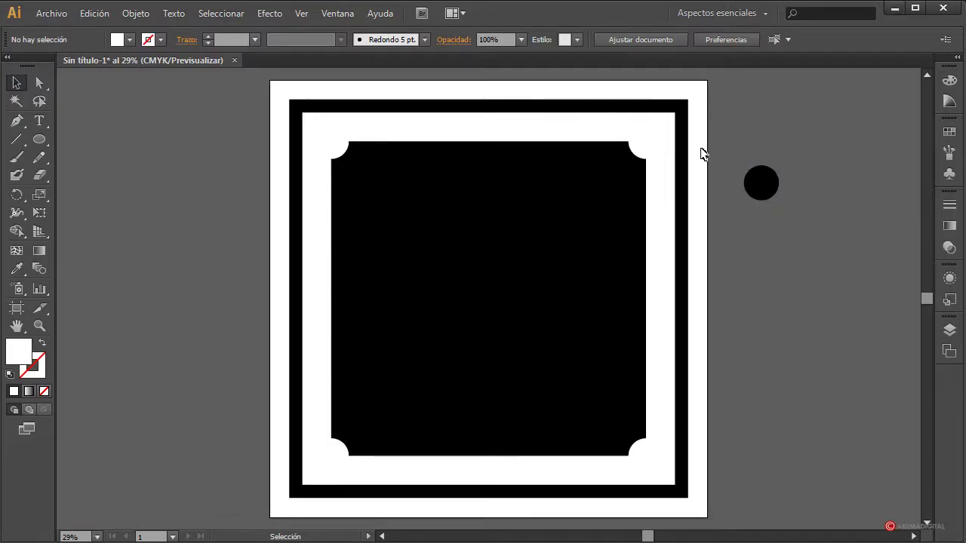
click(652, 148)
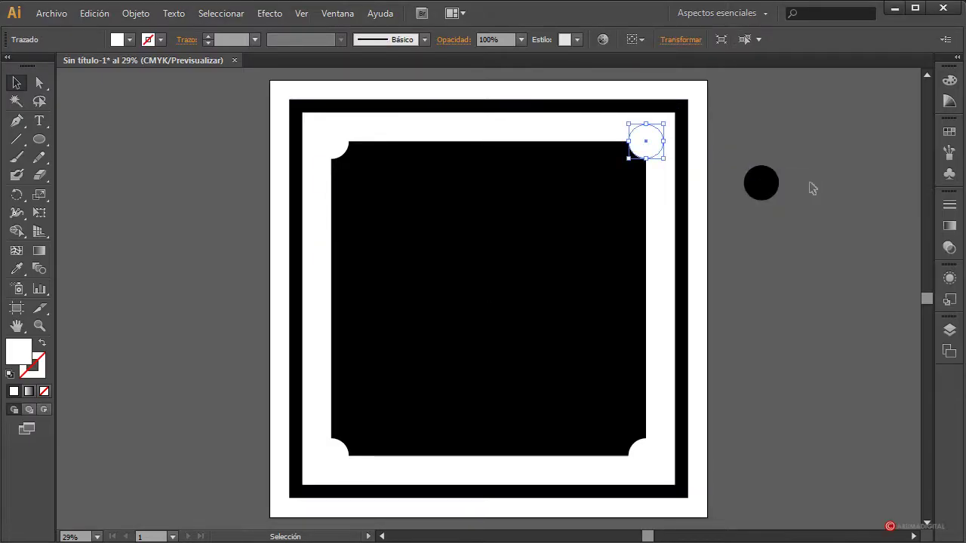
click(812, 188)
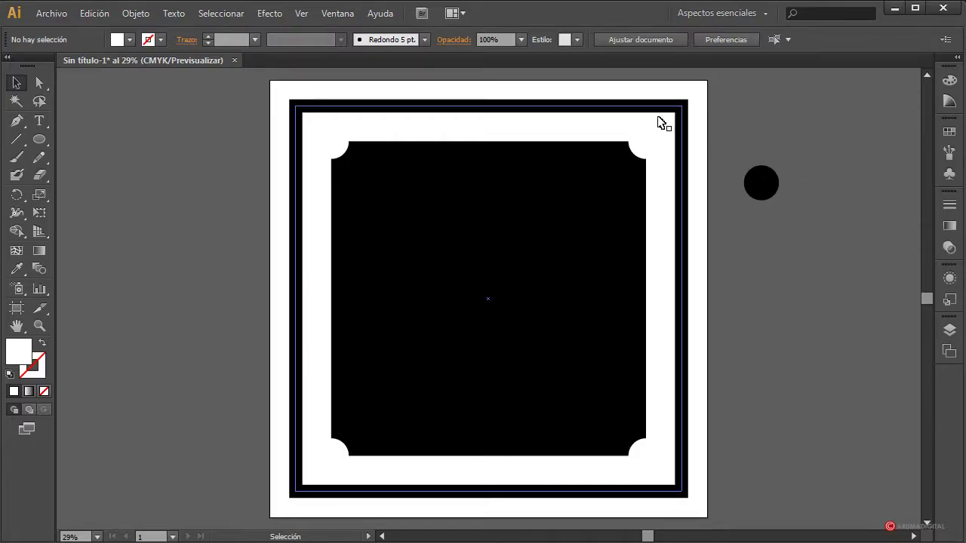
click(659, 142)
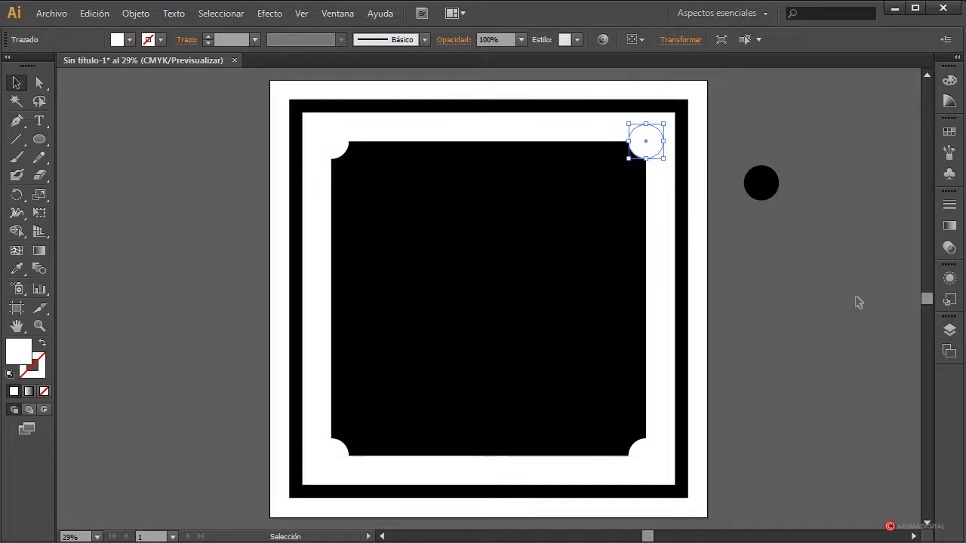
click(763, 117)
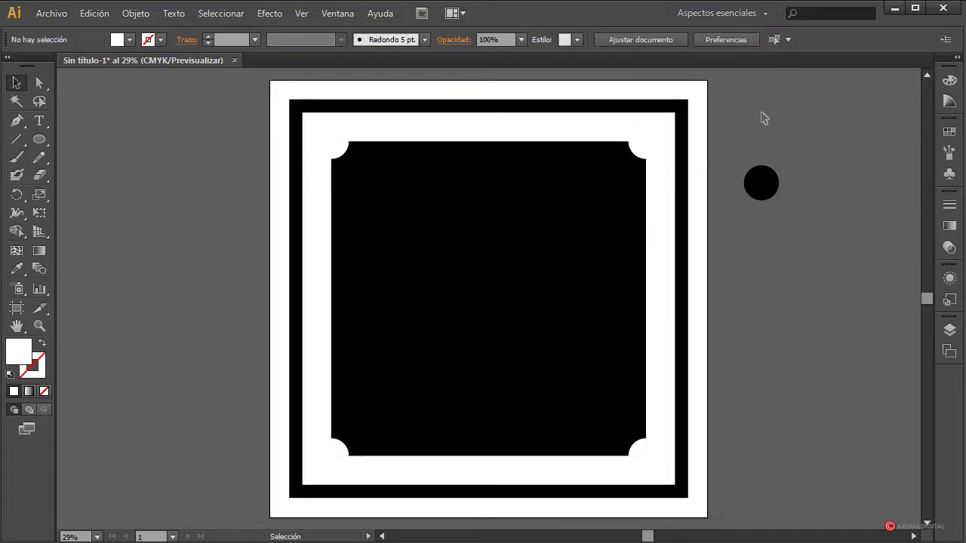
- Move the spare black circle to the empty area left of the artboard, near the artboard's upper part
click(769, 195)
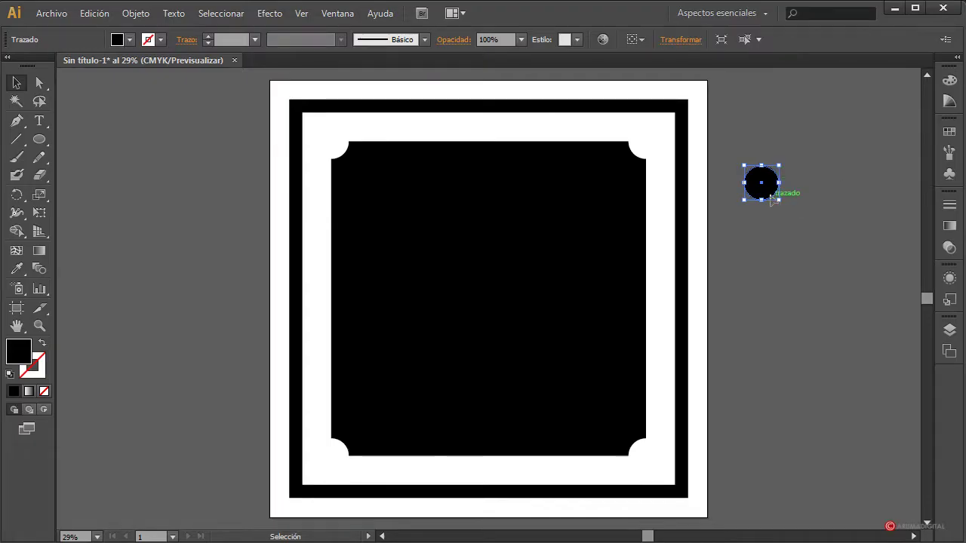
drag(769, 199, 194, 171)
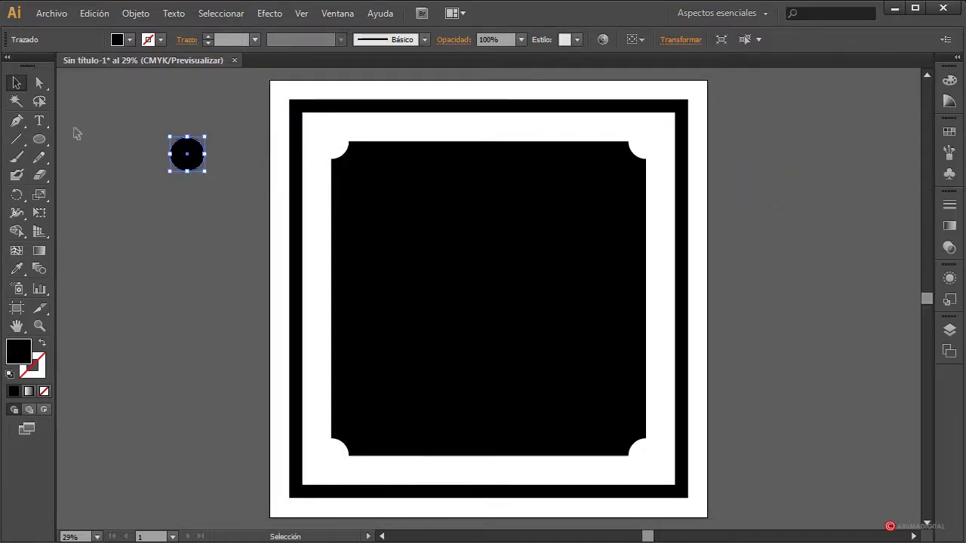
- Delete the left anchor point of the spare black circle and join the open path into a closed half circle
click(41, 85)
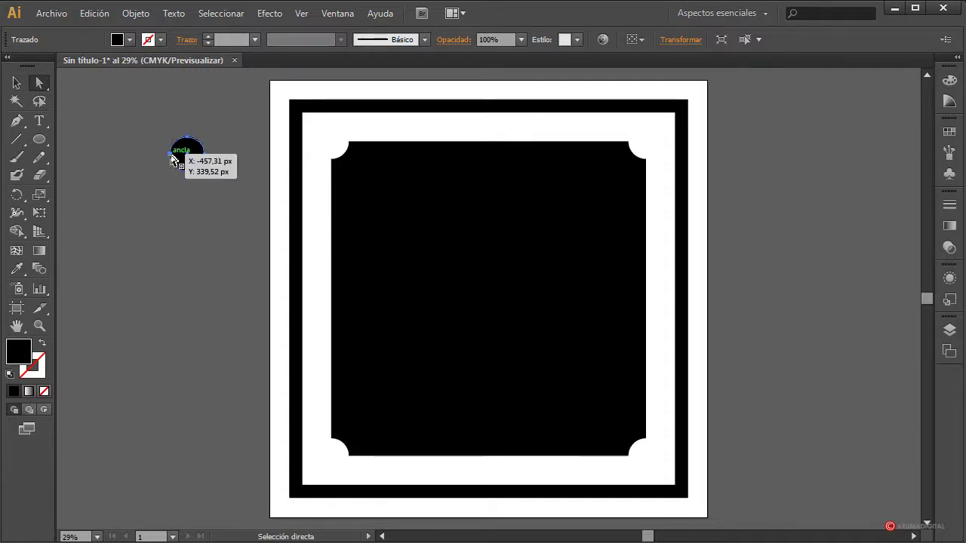
click(173, 157)
key(Delete)
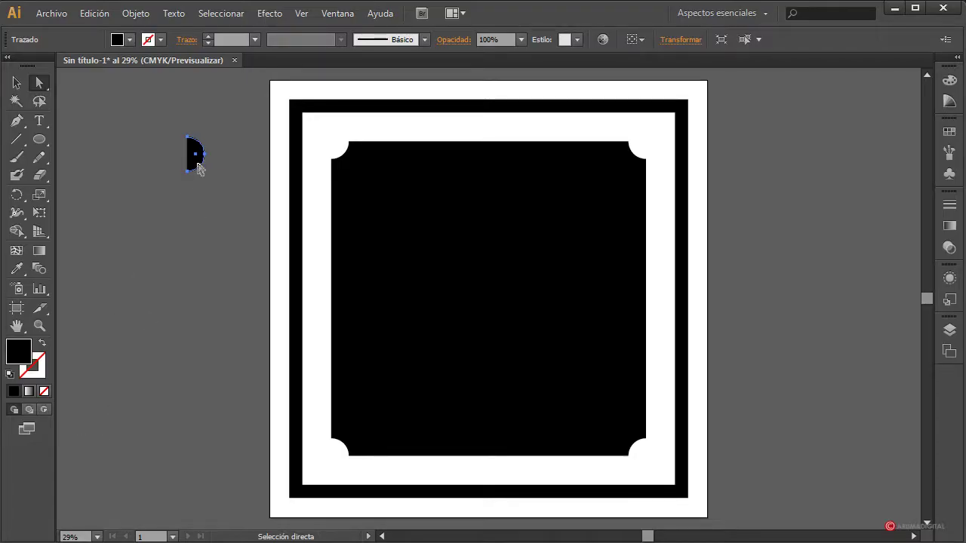
right_click(195, 168)
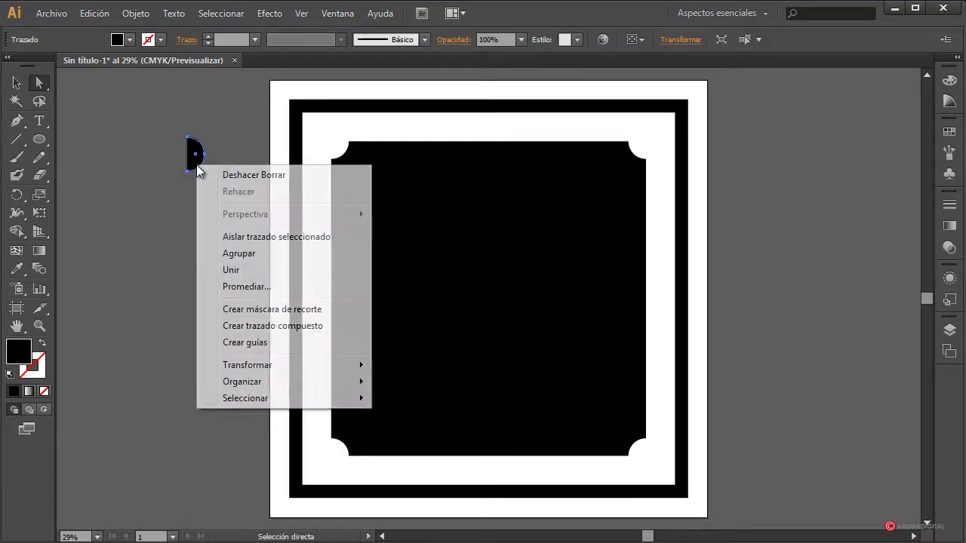
click(228, 270)
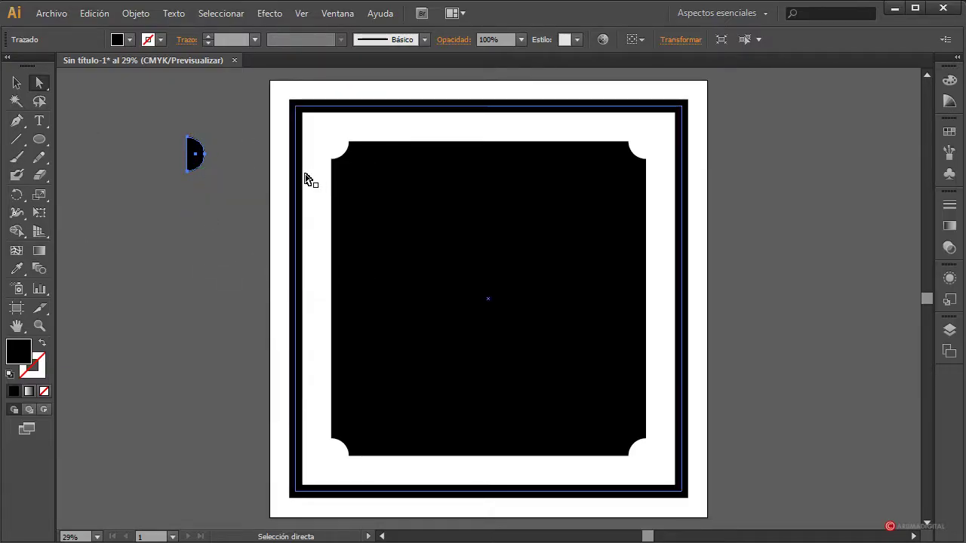
- Try to delete the half circle's bottom anchor point and undo the deletion
click(187, 170)
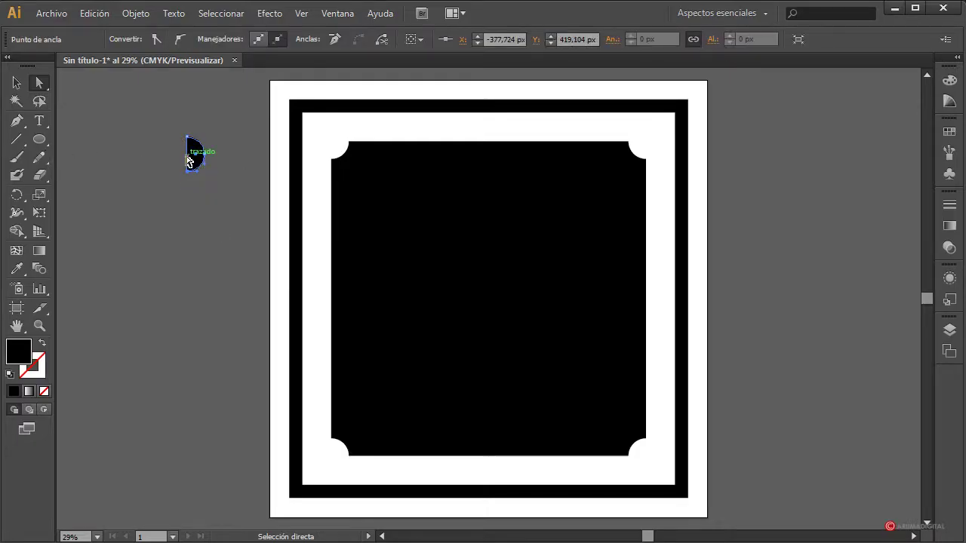
key(Delete)
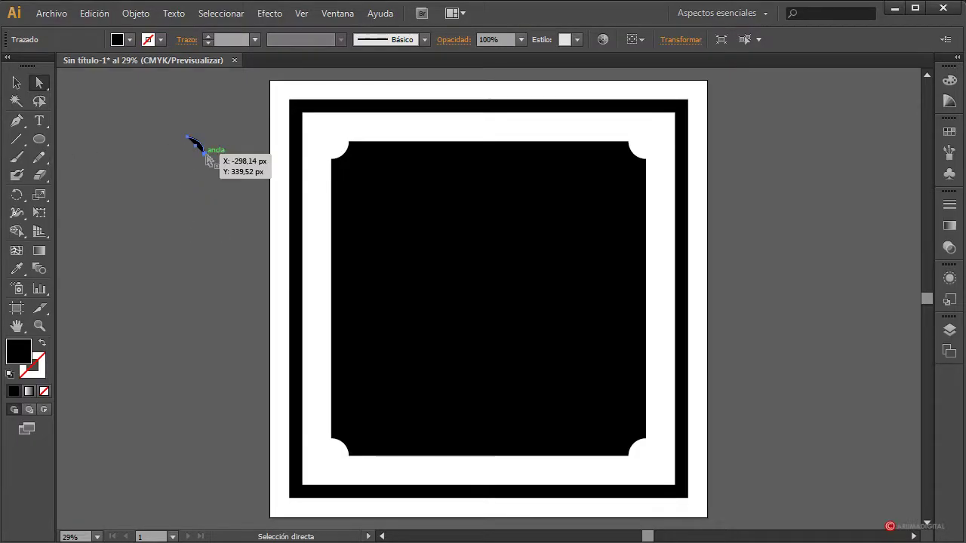
key(ctrl+z)
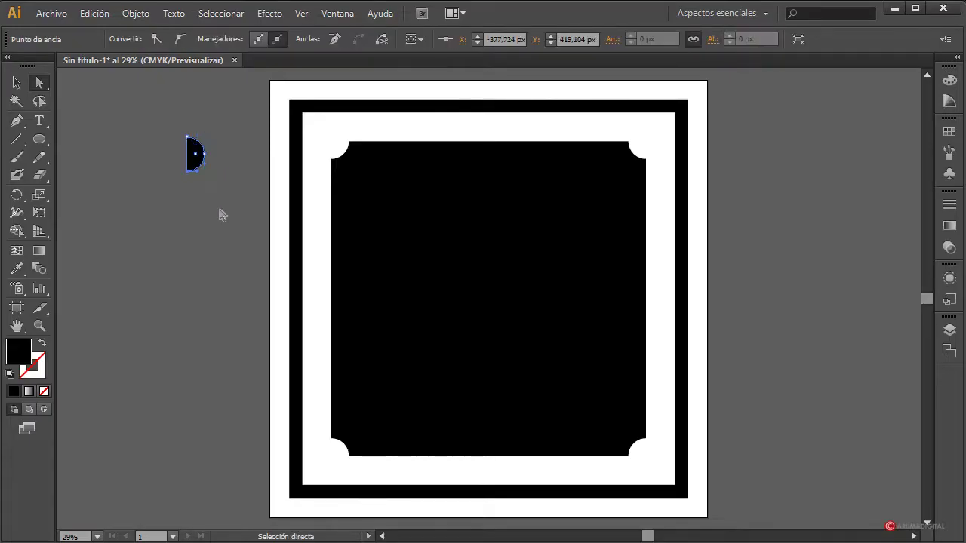
click(199, 211)
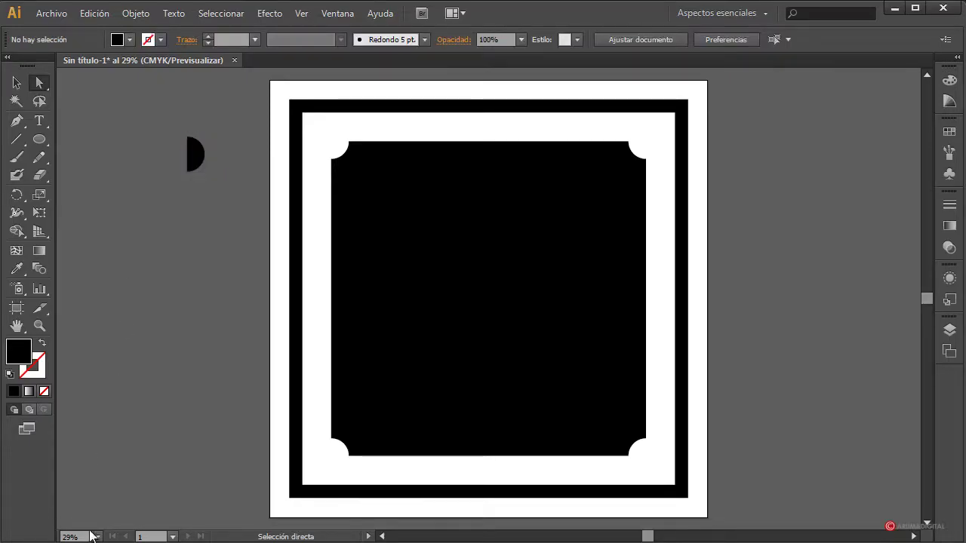
- Try to add an anchor point at the middle of the unselected half circle's straight side with the Pen tool
click(76, 535)
text(50)
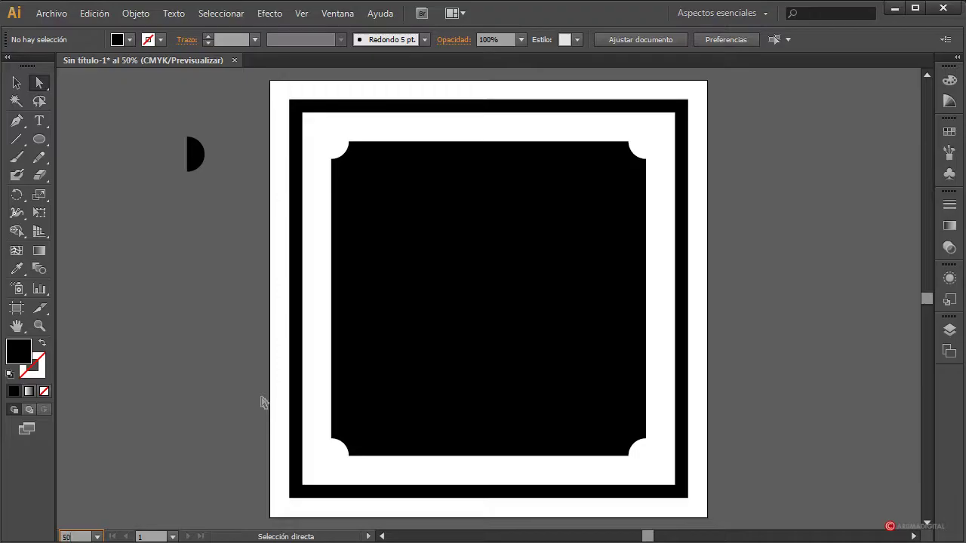
key(Return)
scroll(254, 389, up, 5)
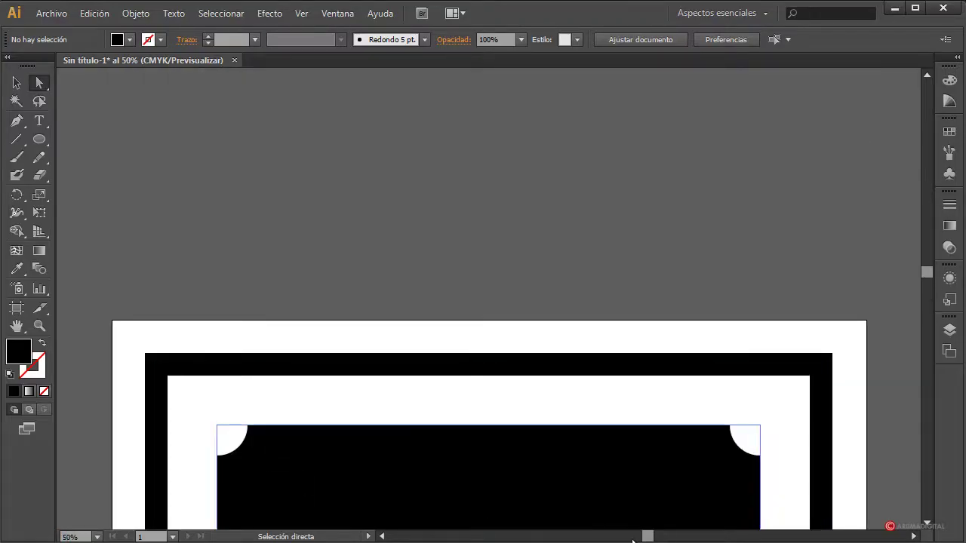
click(632, 540)
scroll(313, 463, down, 1)
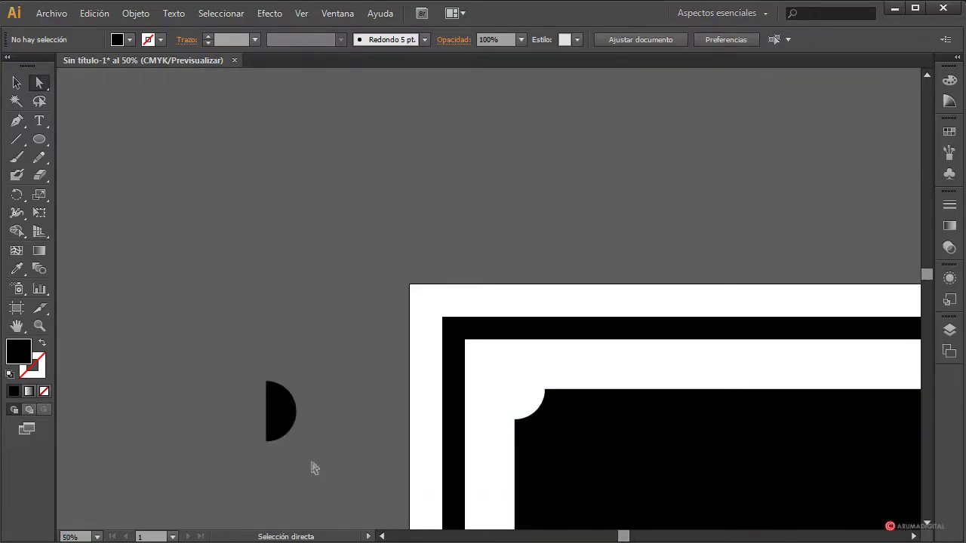
click(16, 123)
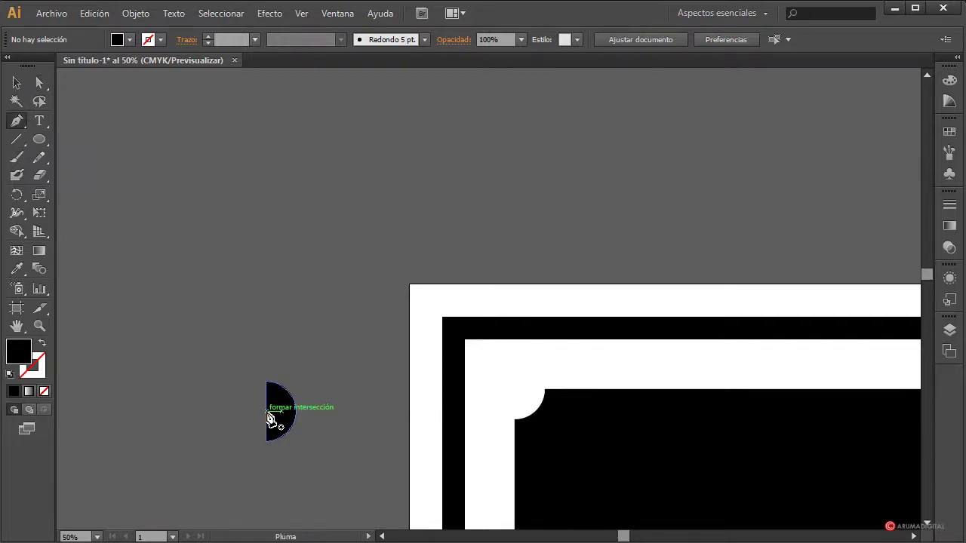
click(268, 413)
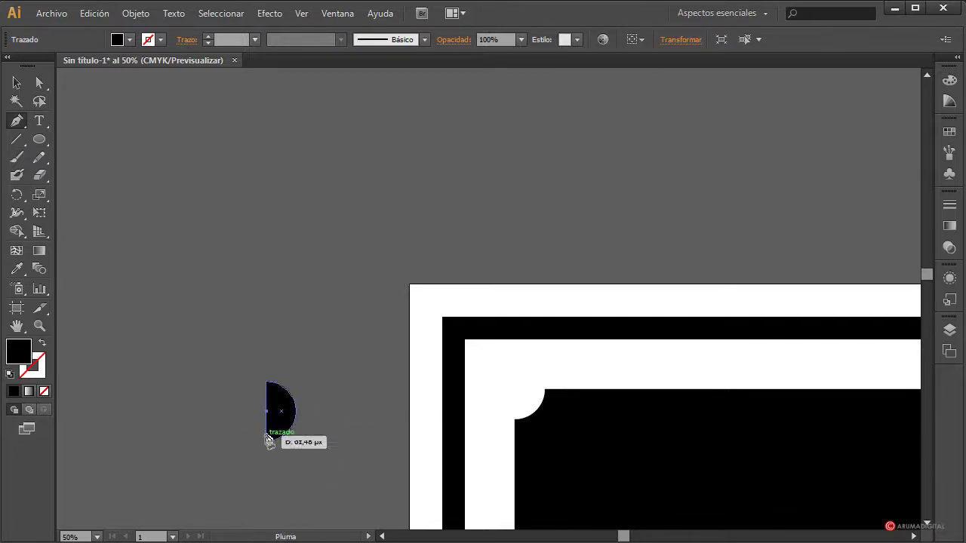
click(17, 82)
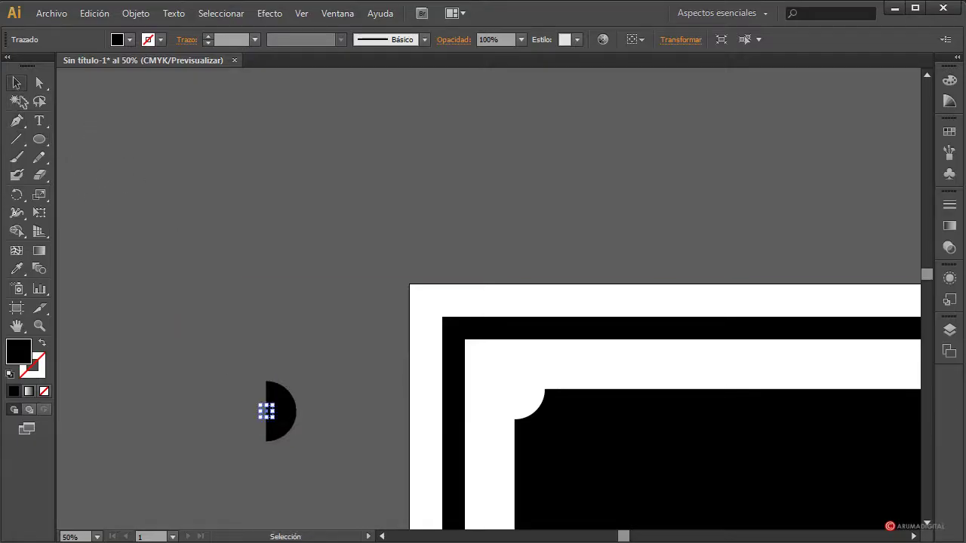
click(317, 282)
- Select the half circle and add an anchor point at the middle of its straight side with the Pen tool
click(283, 410)
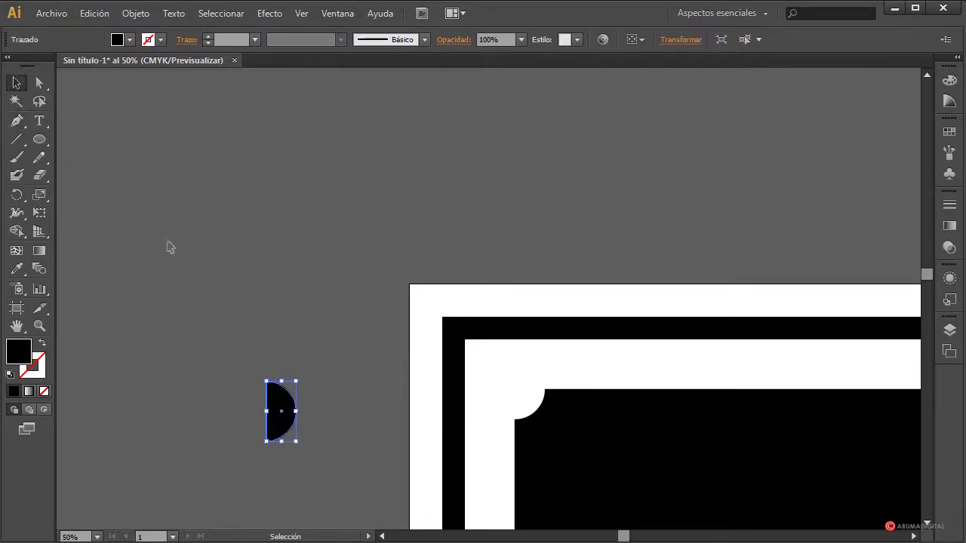
click(16, 121)
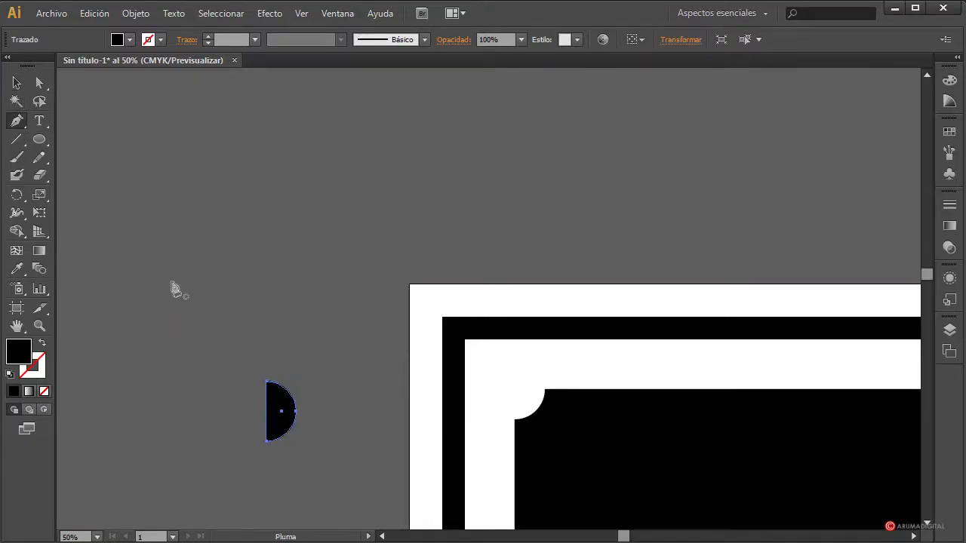
click(268, 413)
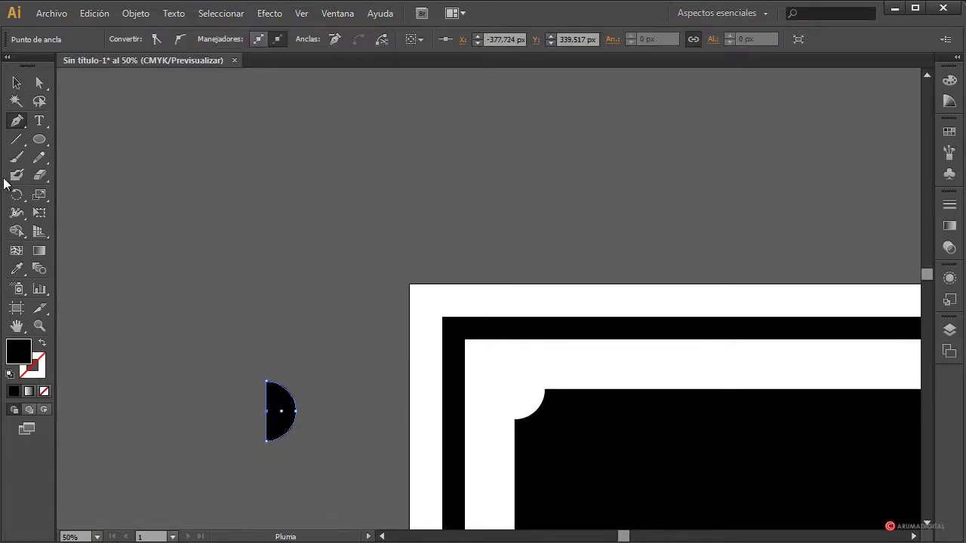
- Delete the half circle's bottom anchor point and join the open path into a closed quarter circle
click(39, 82)
click(347, 460)
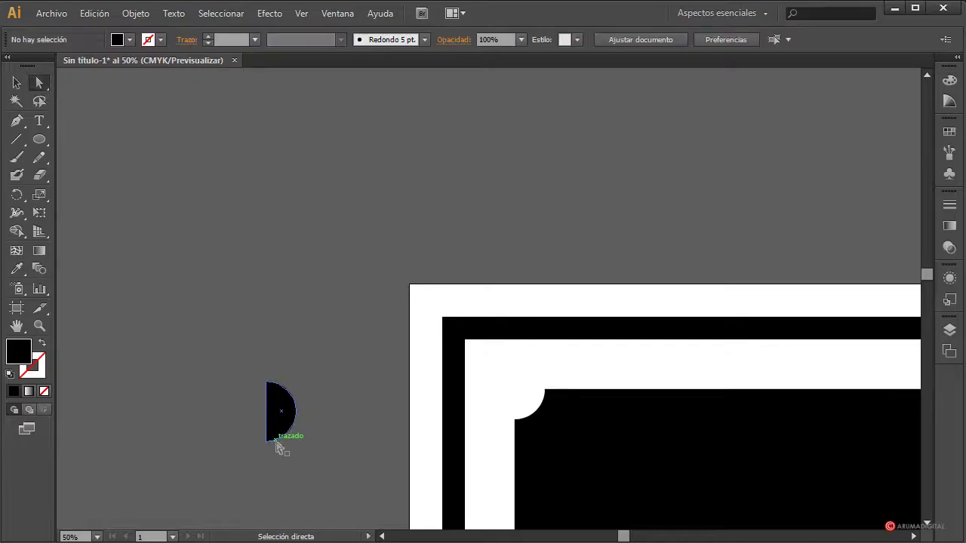
click(267, 441)
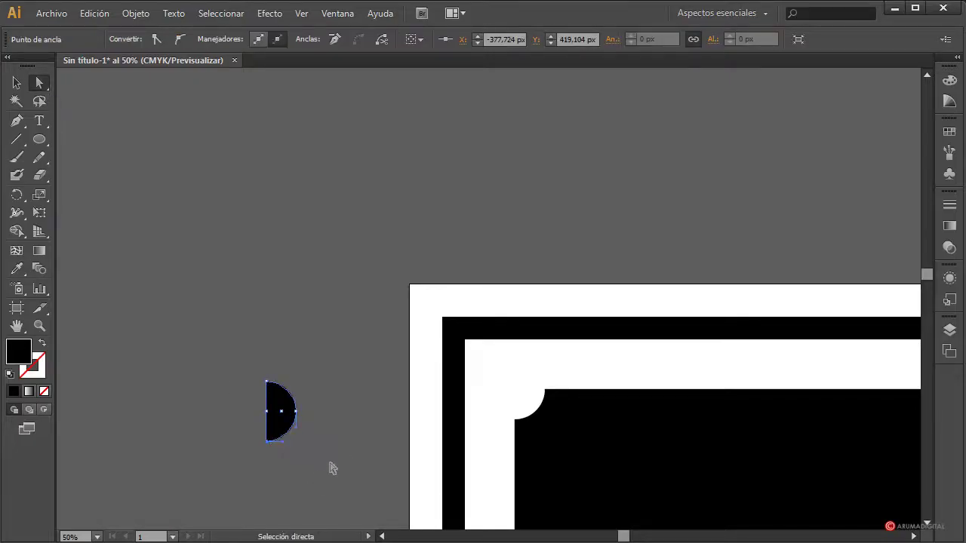
key(Delete)
click(277, 406)
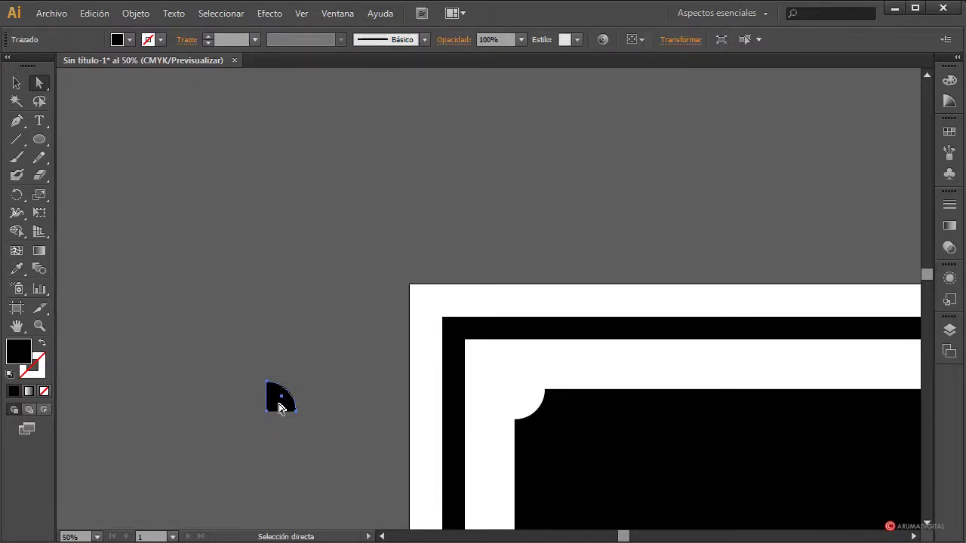
right_click(273, 395)
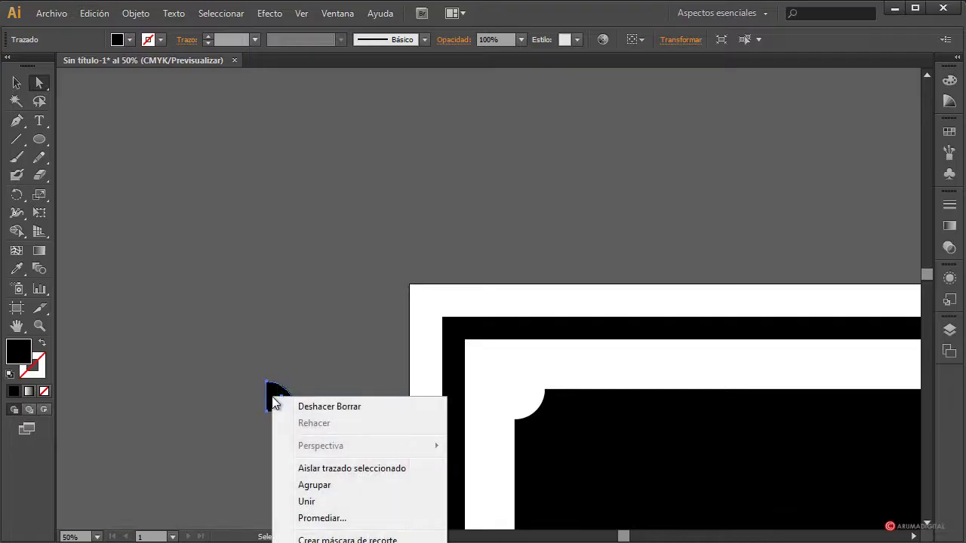
click(306, 501)
- Rotate the quarter circle 90° clockwise so that its square corner points to the upper left
click(16, 83)
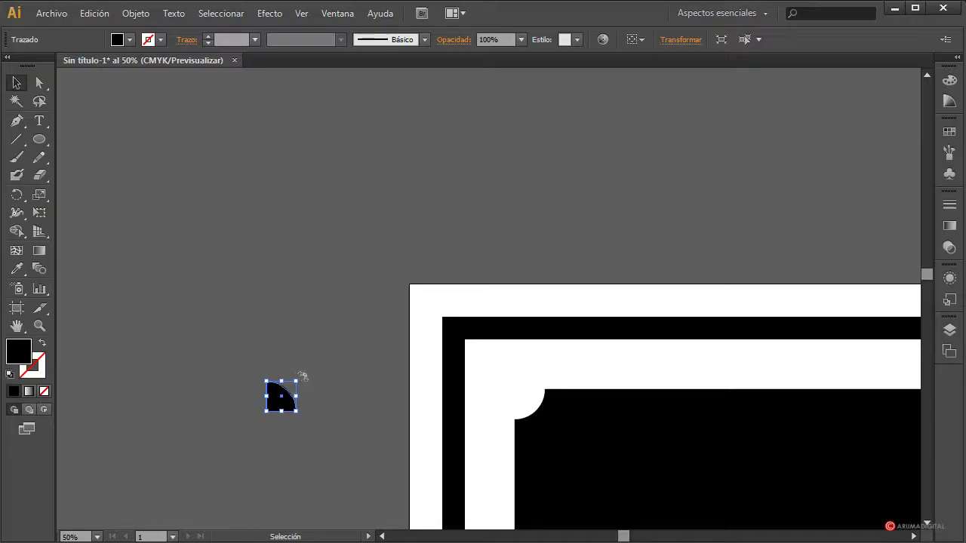
drag(302, 375, 297, 422)
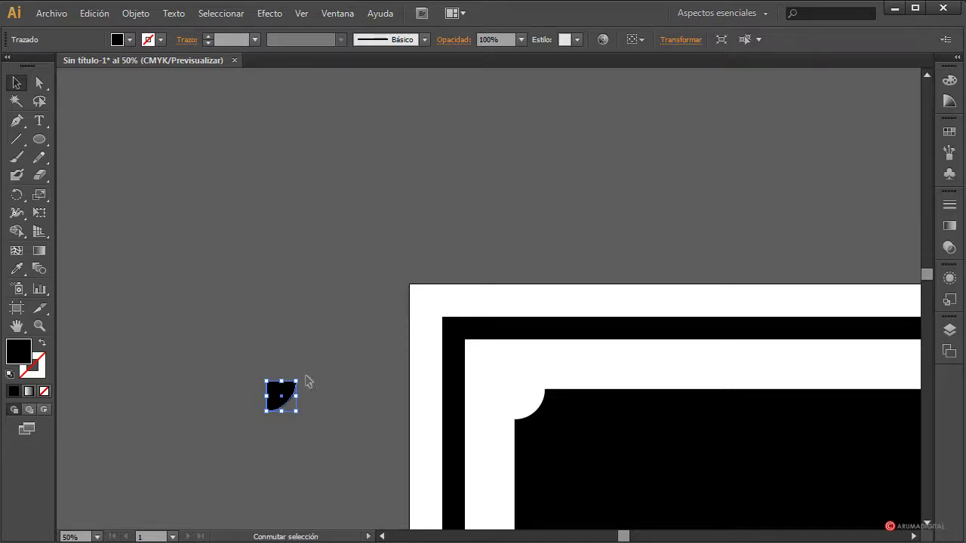
- Move the quarter circle into the upper-left inner corner of the thick square border
drag(304, 379, 487, 352)
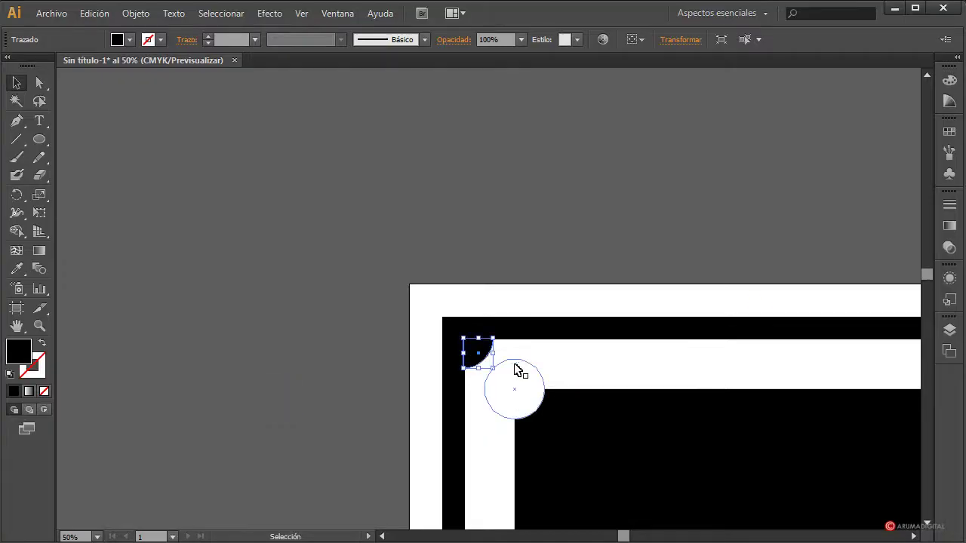
click(292, 312)
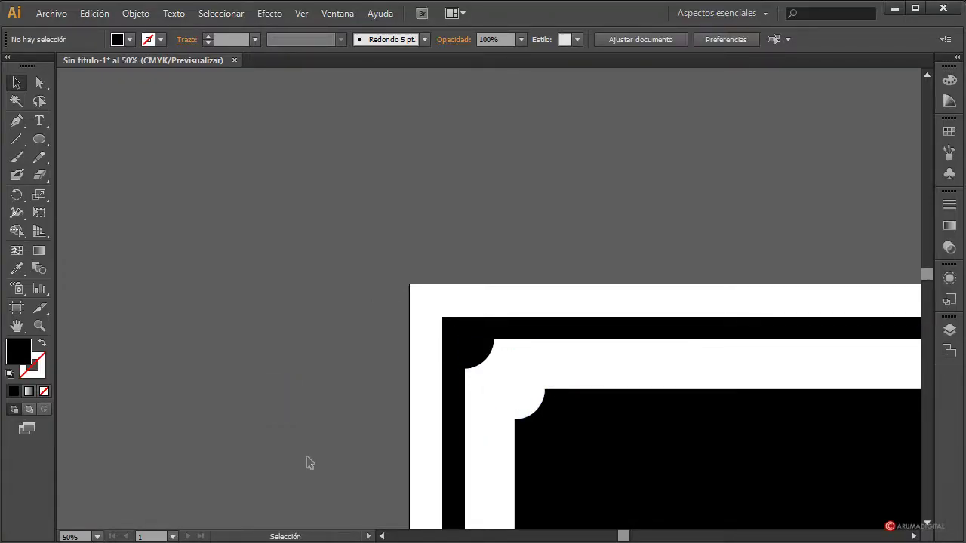
- Duplicate the upper-left quarter circle horizontally to the upper-right inner corner of the border
drag(621, 537, 646, 537)
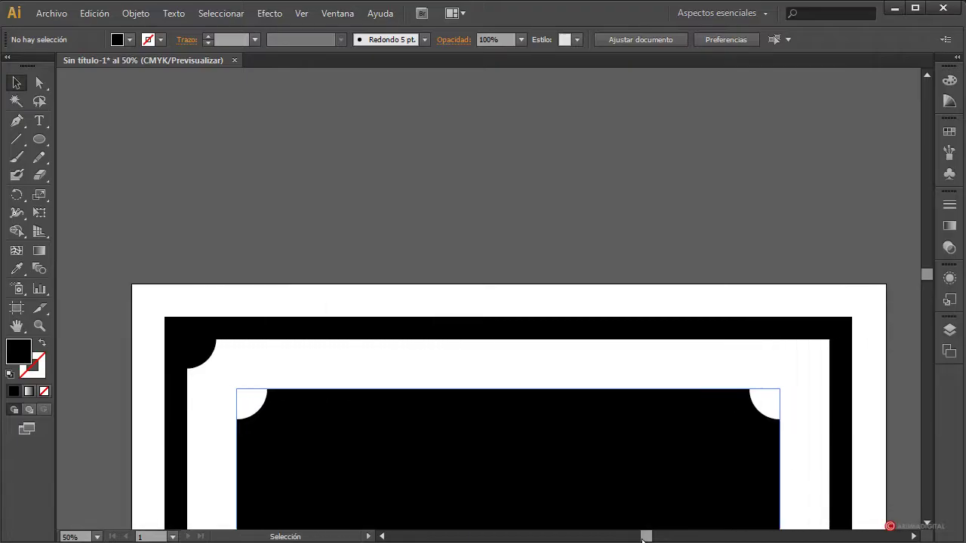
click(205, 352)
key(a)
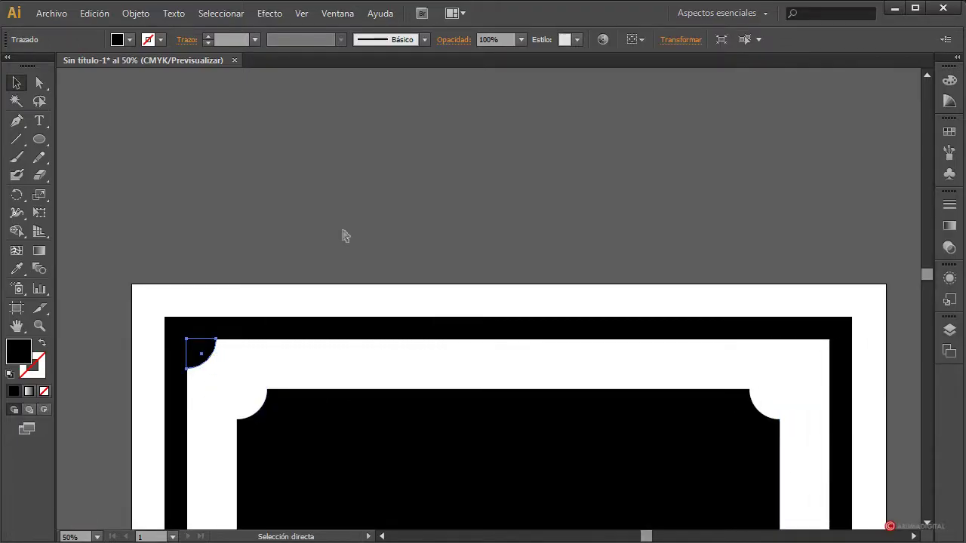
key(v)
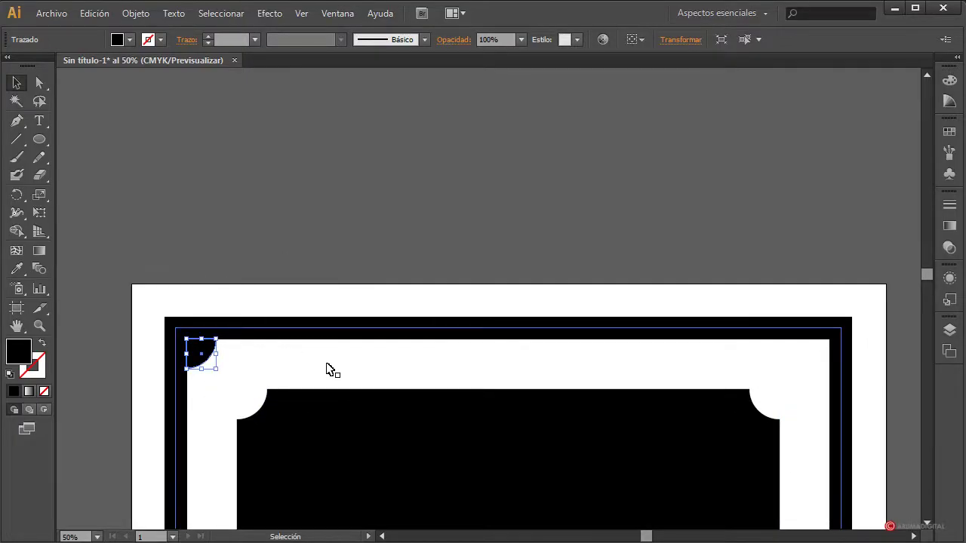
scroll(291, 345, down, 5)
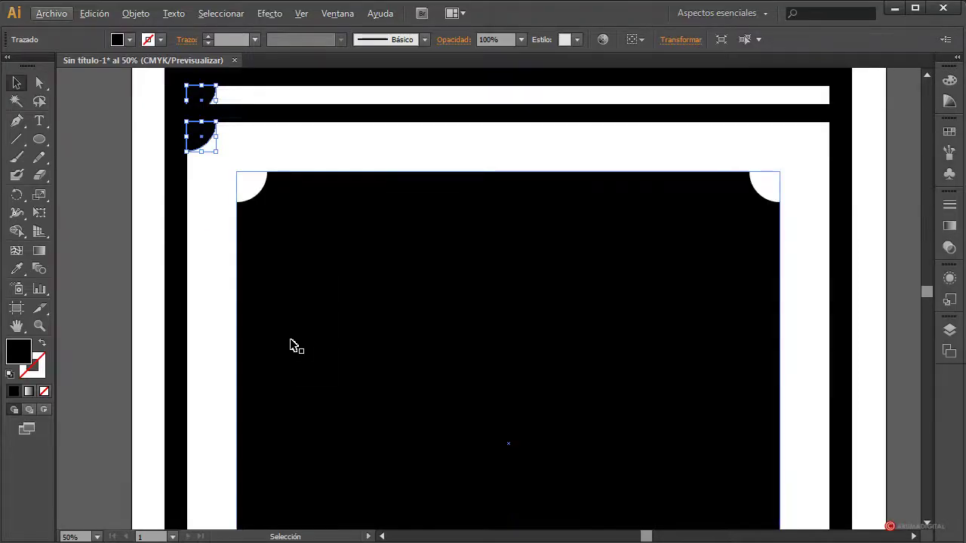
drag(204, 135, 812, 136)
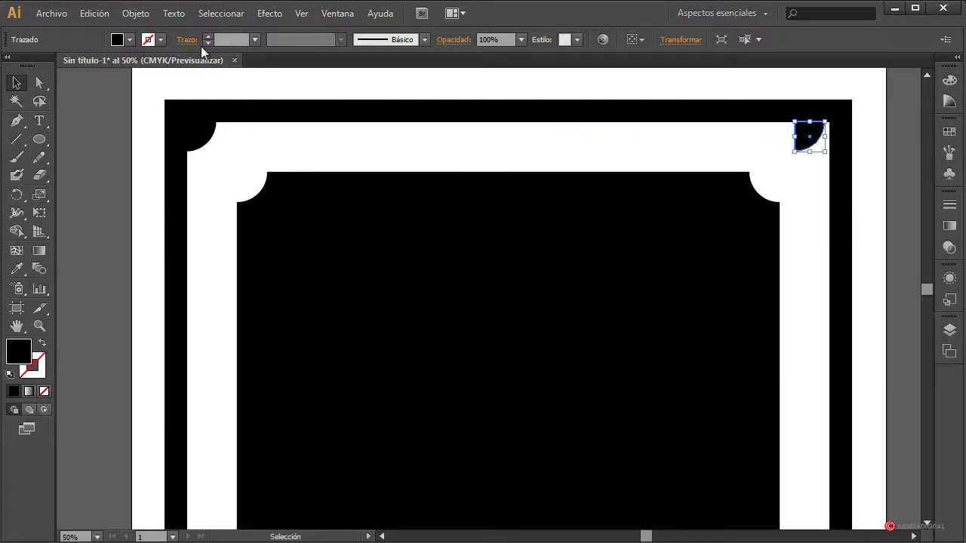
mouse_move(827, 145)
mouse_down()
mouse_move(828, 120)
mouse_move(824, 132)
mouse_up()
- Reflect the duplicated quarter circle about the vertical axis with the preview on
click(137, 13)
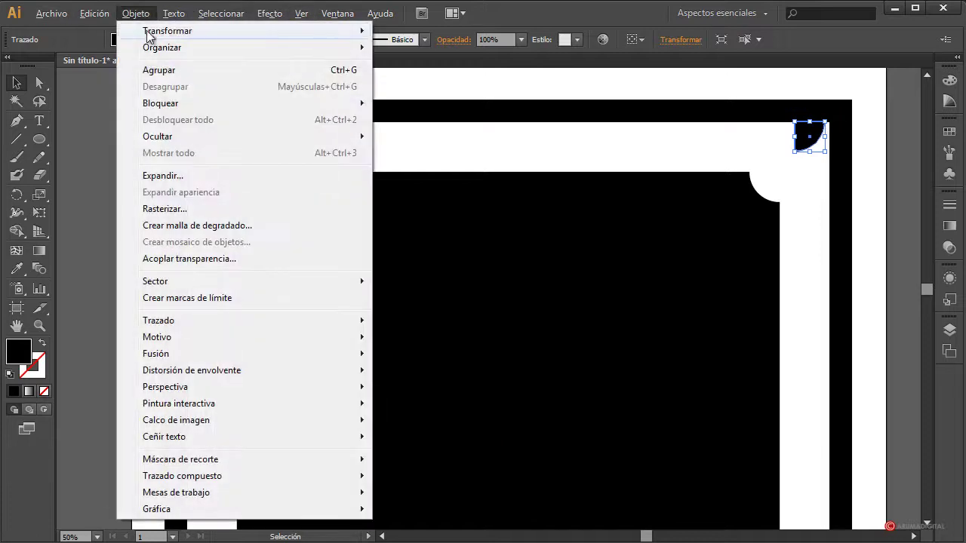
mouse_move(154, 36)
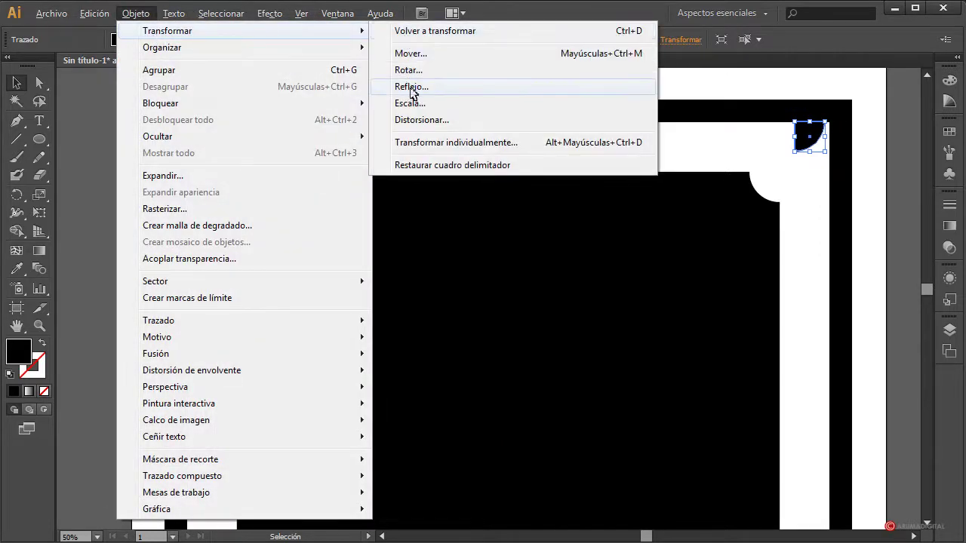
click(411, 86)
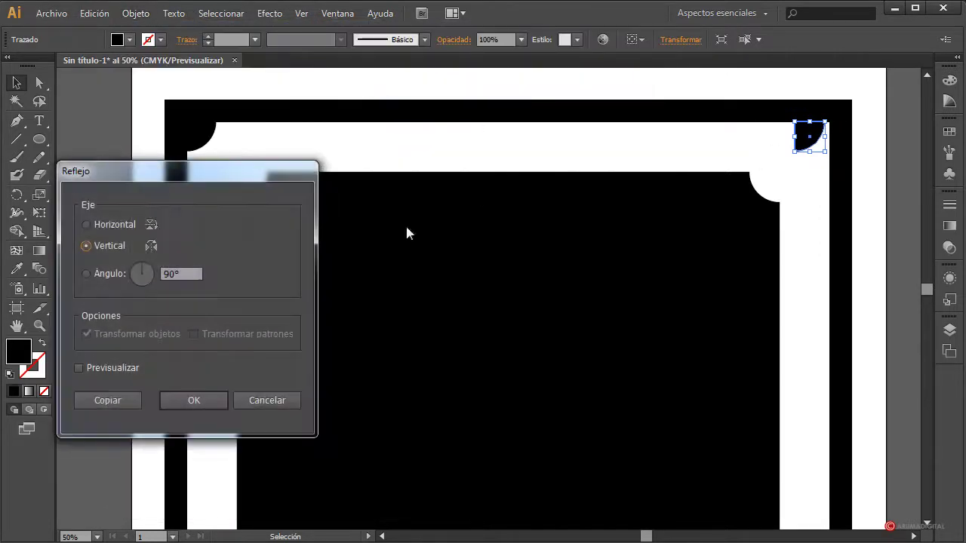
click(103, 368)
click(193, 400)
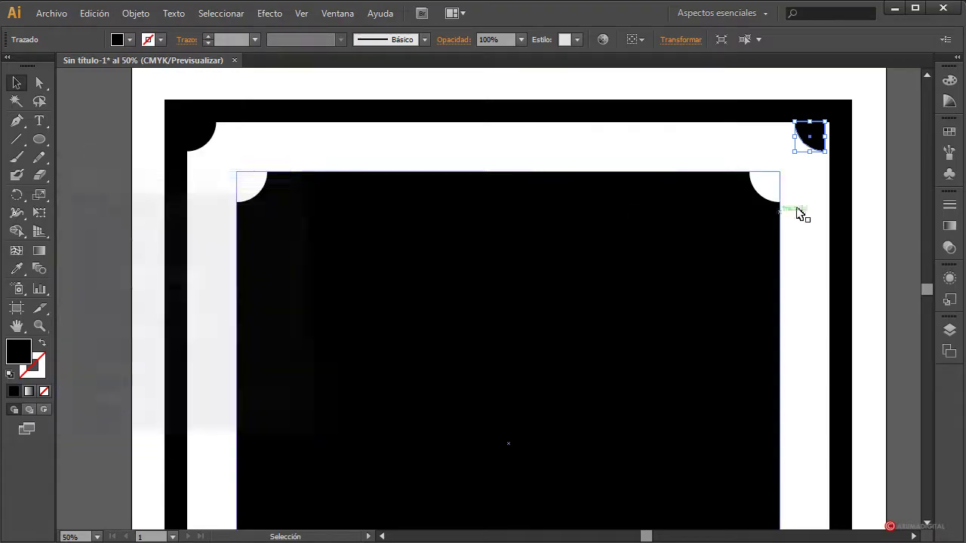
- Nudge the mirrored quarter circle to the right until it sits flush in the border's upper-right inner corner
key(Right)
key(Right)
key(Right)
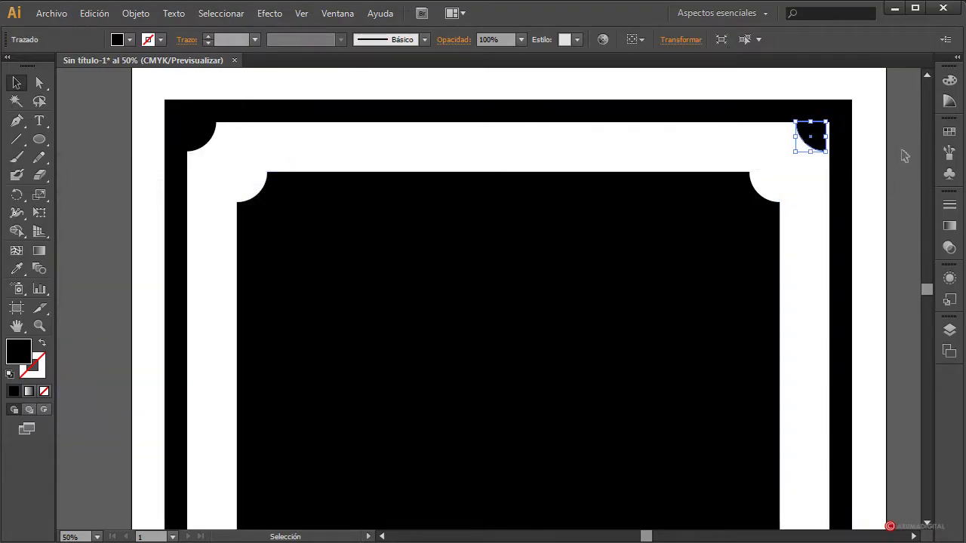
click(898, 165)
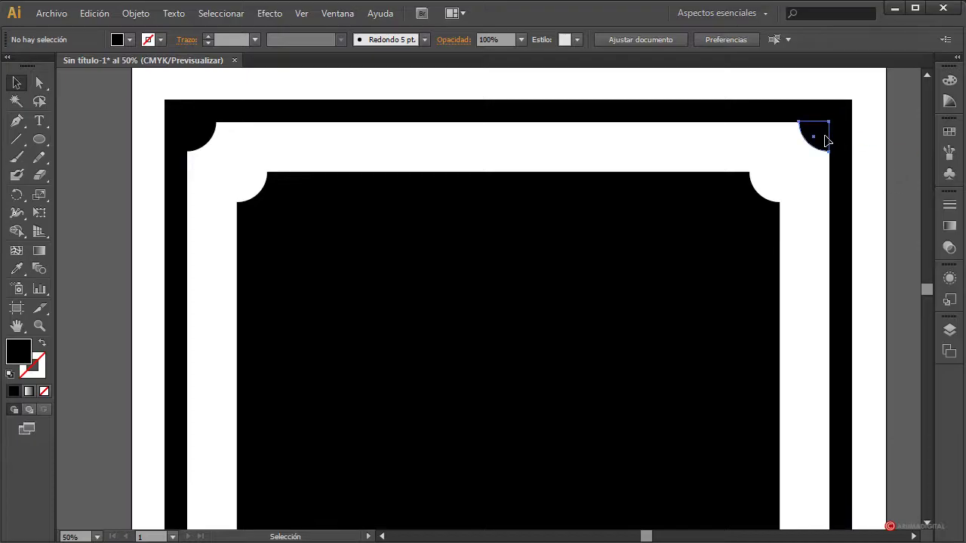
click(823, 139)
click(894, 189)
click(822, 146)
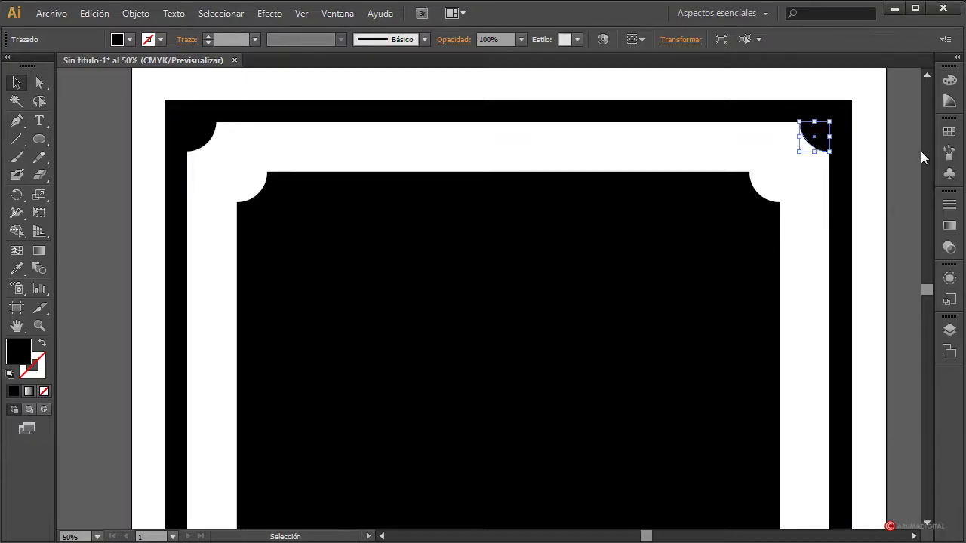
click(914, 154)
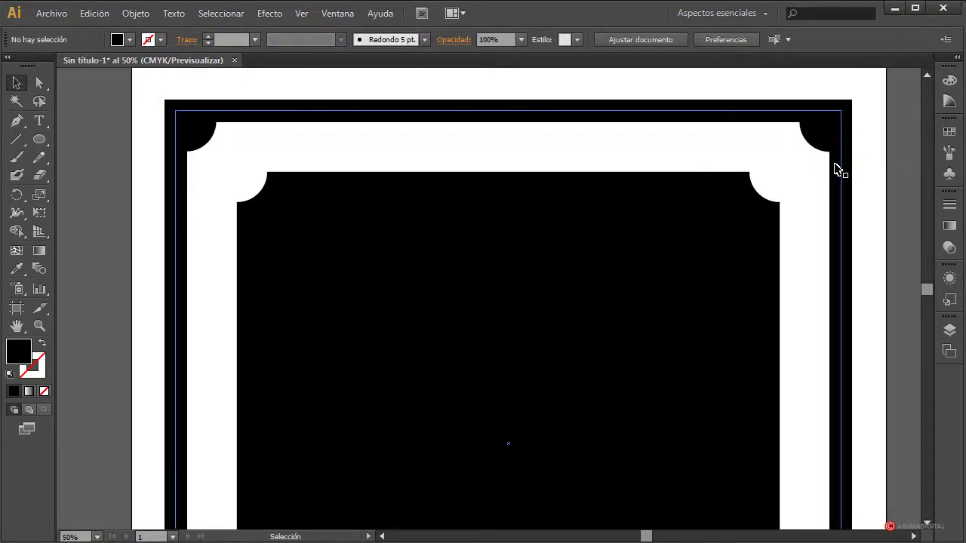
- Select both upper quarter circles and paste a copy of the pair
click(195, 142)
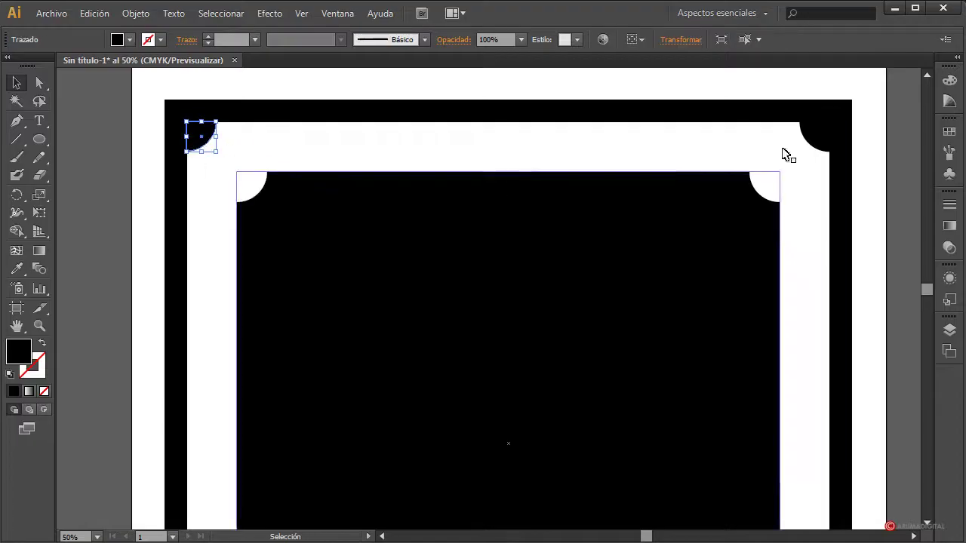
shift+click(824, 144)
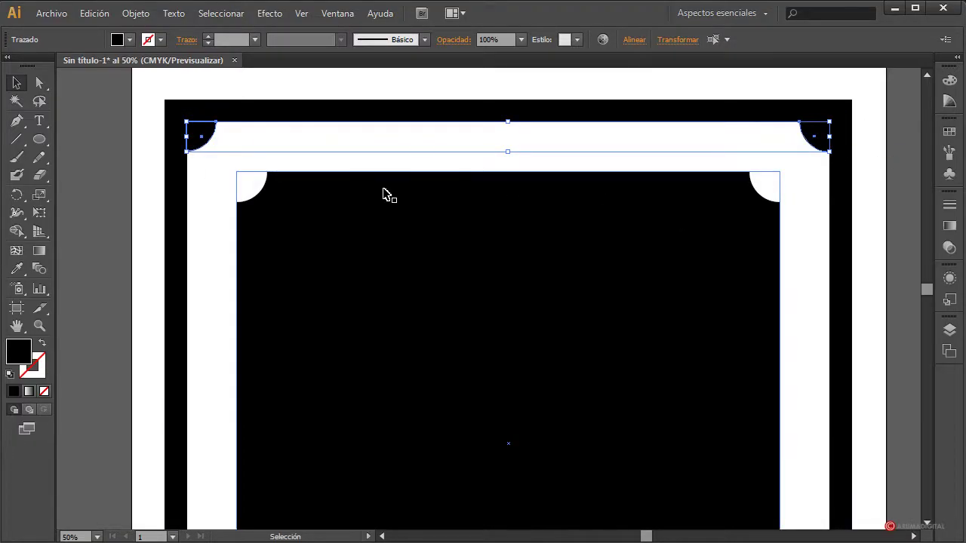
key(a)
key(ctrl+c)
key(ctrl+v)
scroll(495, 251, down, 3)
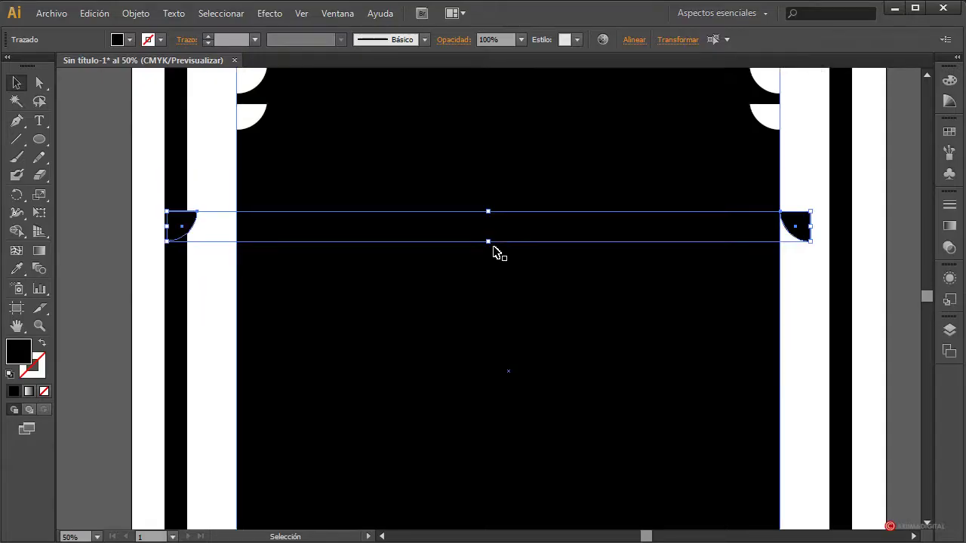
scroll(496, 252, up, 2)
- Reflect the pasted pair of quarter circles about the horizontal axis
click(130, 13)
mouse_move(151, 30)
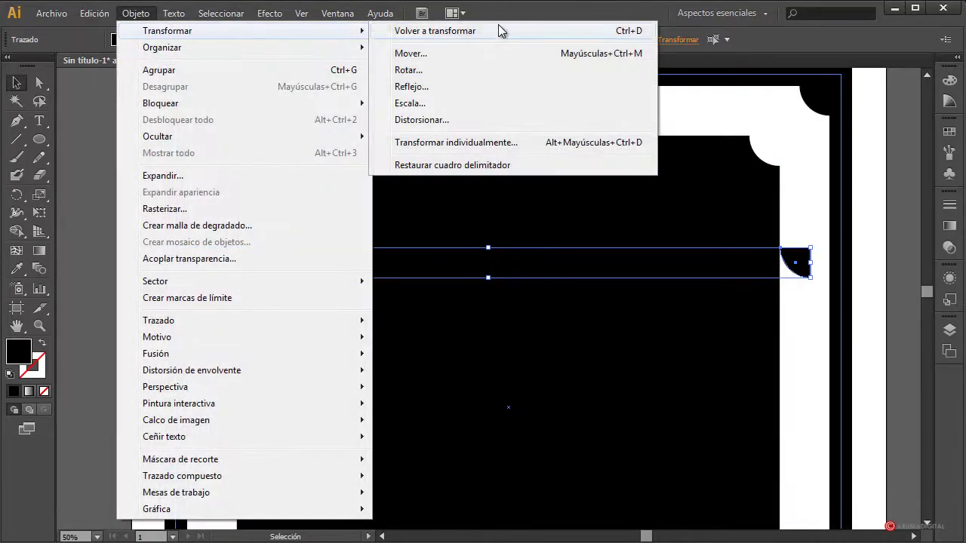
click(432, 84)
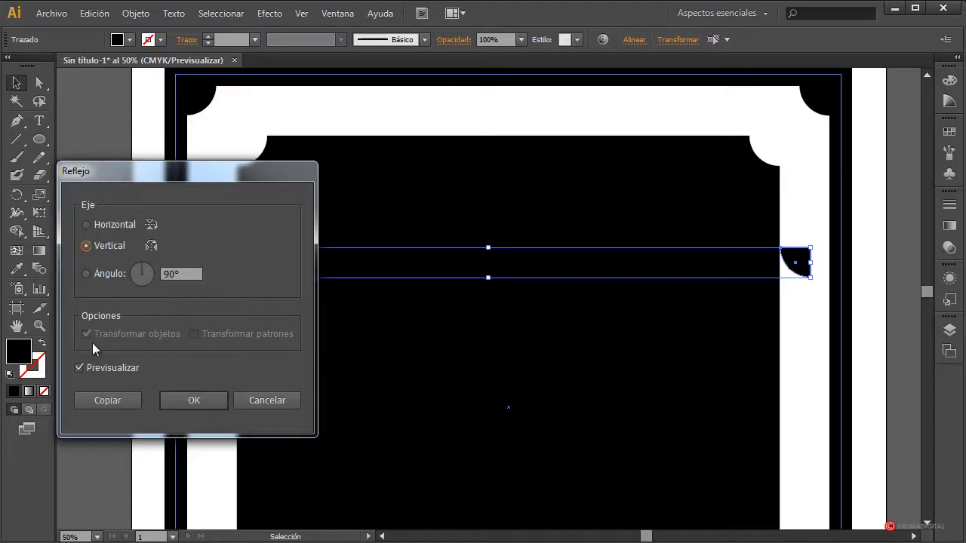
click(98, 226)
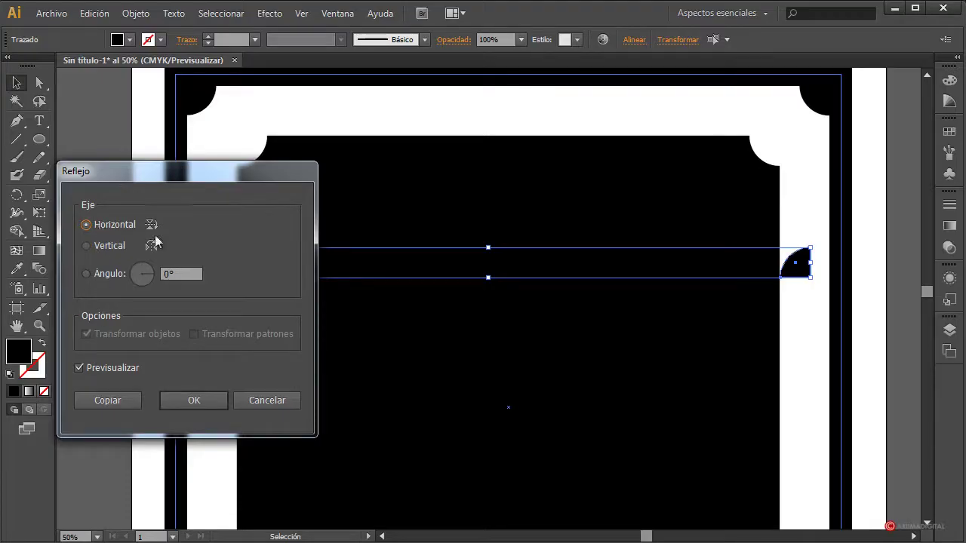
click(194, 400)
- Move the reflected pair down so each quarter circle sits flush in a lower inner corner of the border
scroll(459, 367, down, 4)
drag(185, 134, 276, 439)
scroll(370, 336, down, 4)
drag(277, 297, 207, 441)
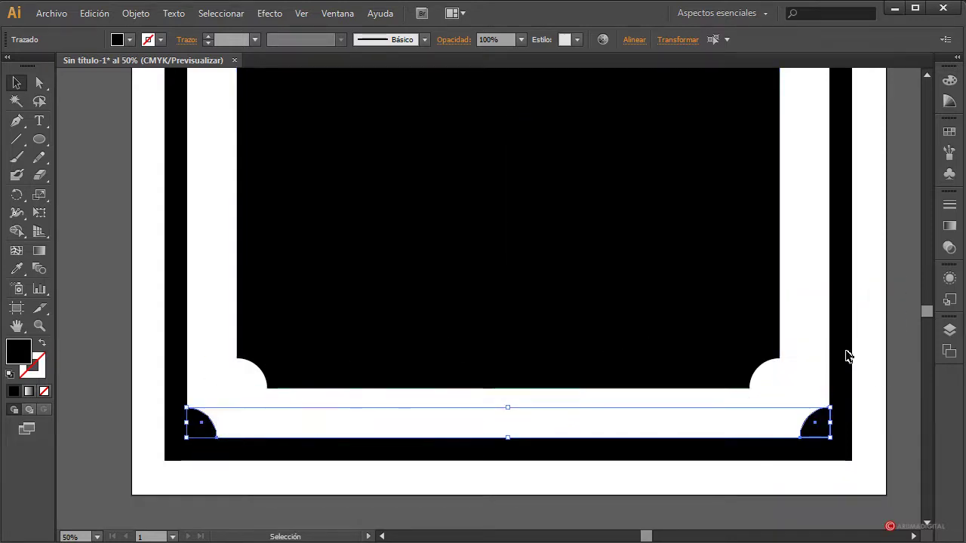
click(904, 373)
click(212, 430)
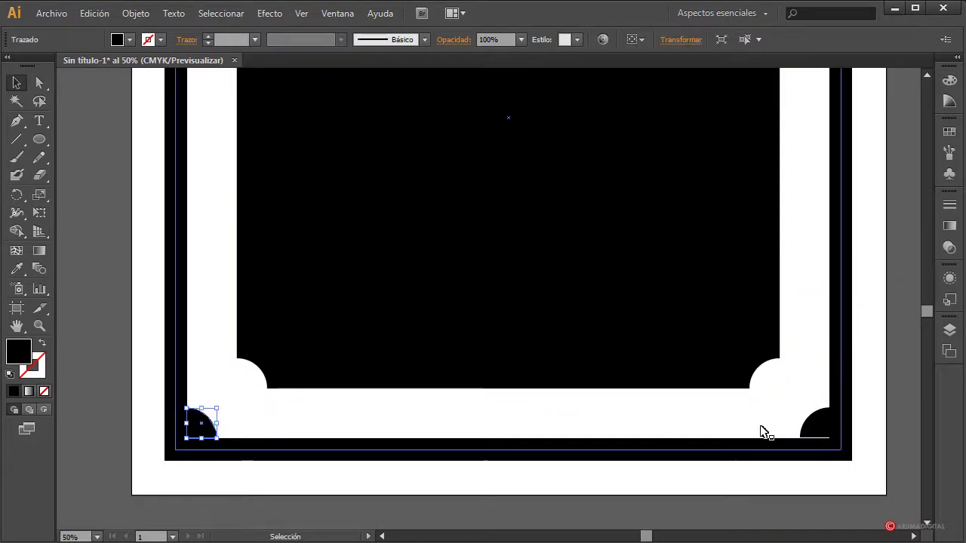
shift+click(821, 432)
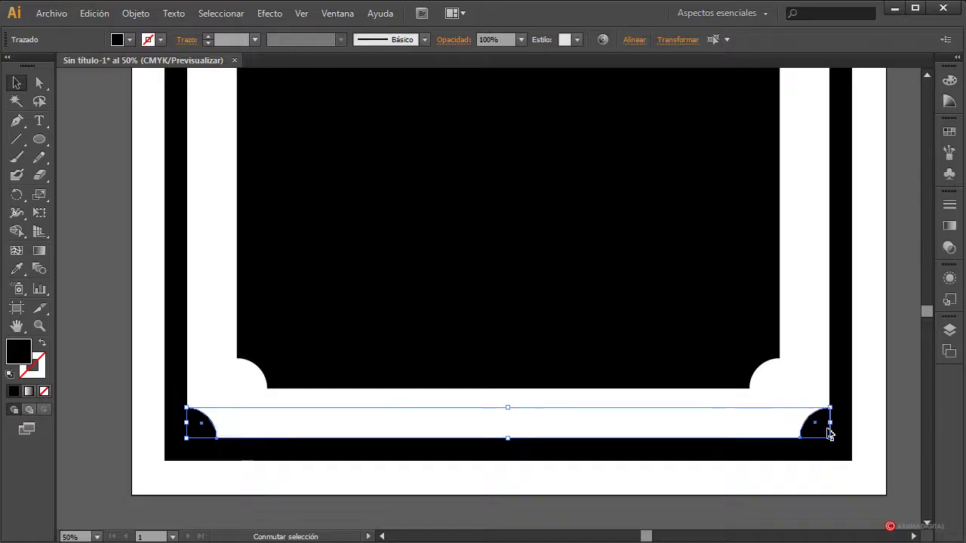
click(896, 421)
scroll(582, 397, up, 3)
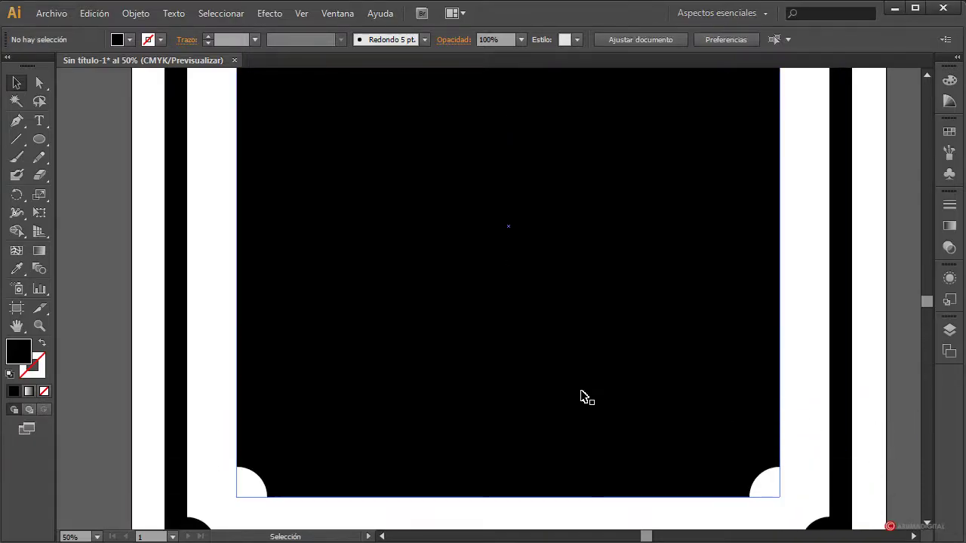
scroll(585, 396, down, 3)
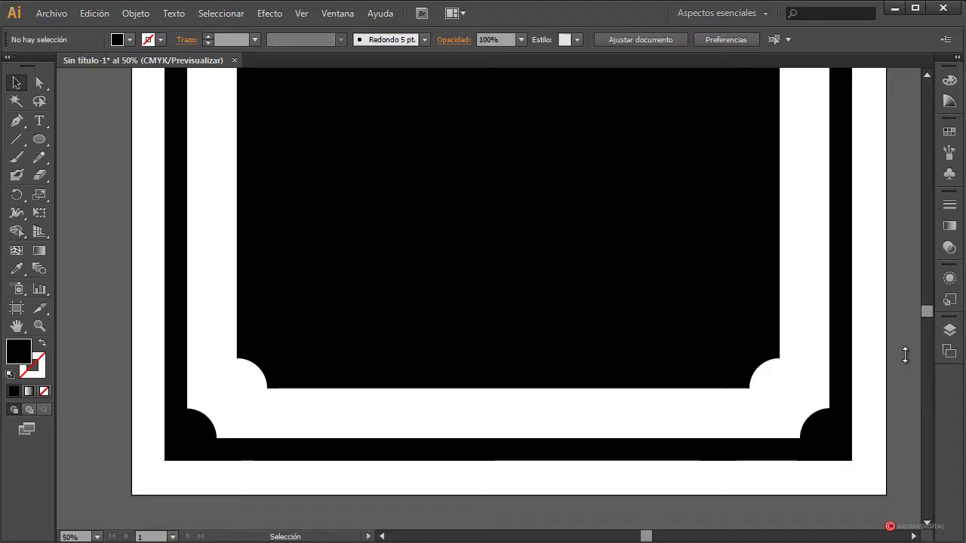
scroll(819, 187, up, 8)
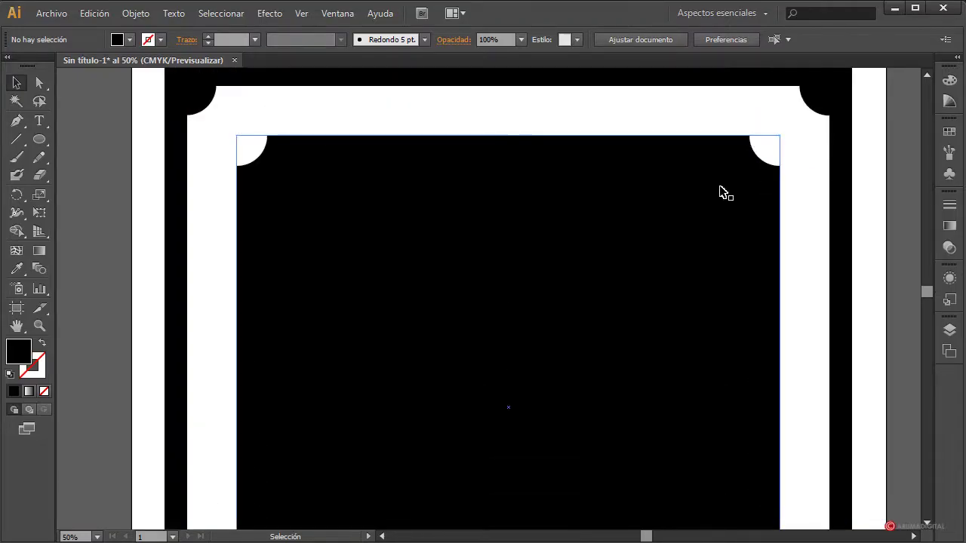
click(769, 198)
shift+click(445, 85)
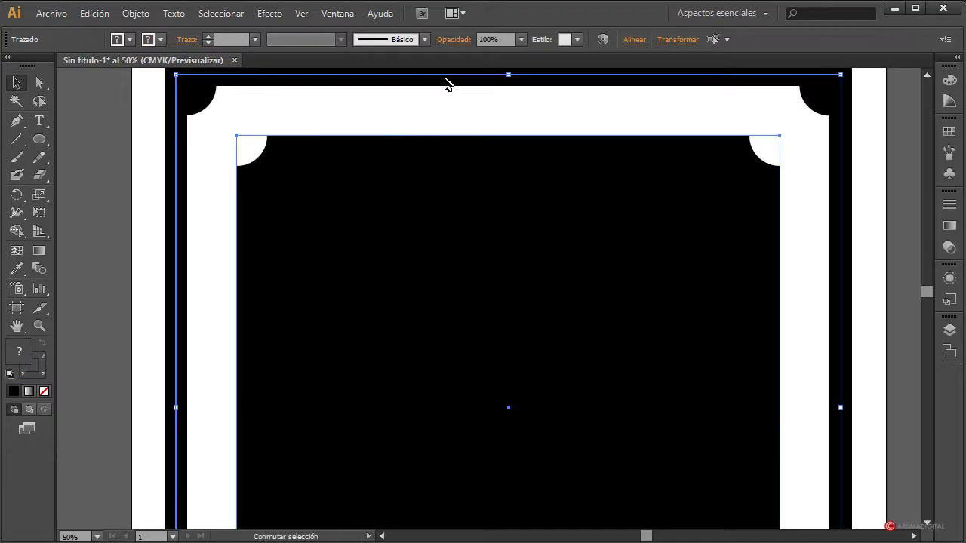
shift+click(808, 110)
- Select the inner square with all four corner quarter circles and fill them with dark brown
click(204, 106)
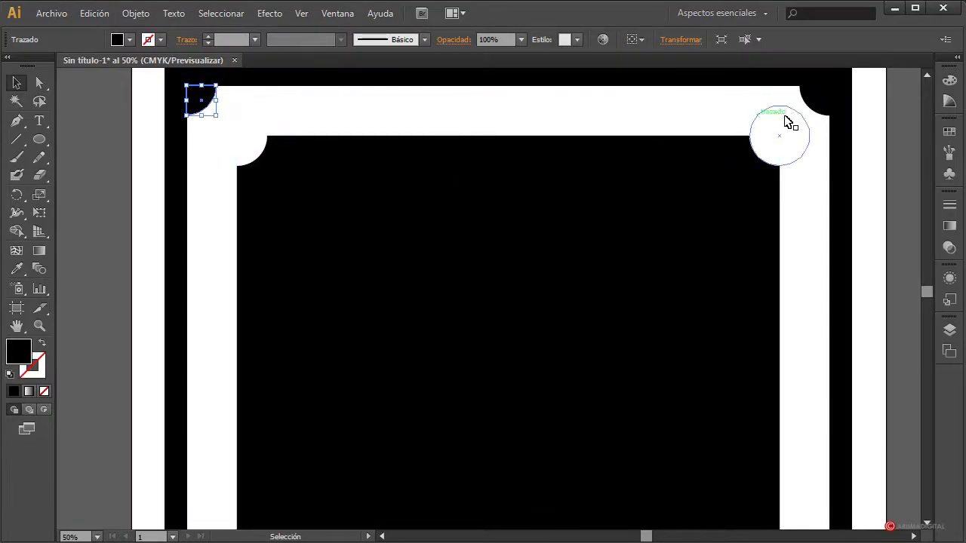
shift+click(813, 101)
scroll(501, 315, down, 5)
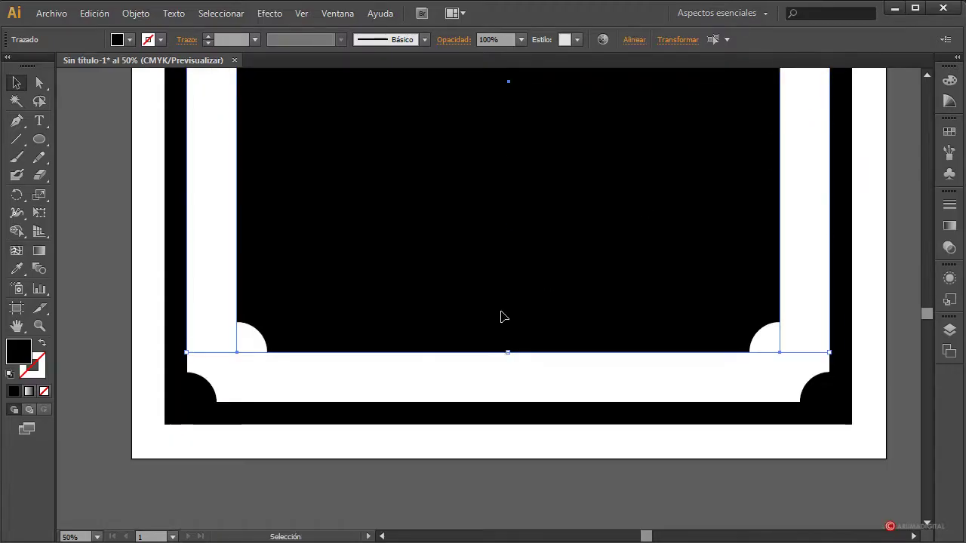
shift+click(211, 401)
shift+click(834, 378)
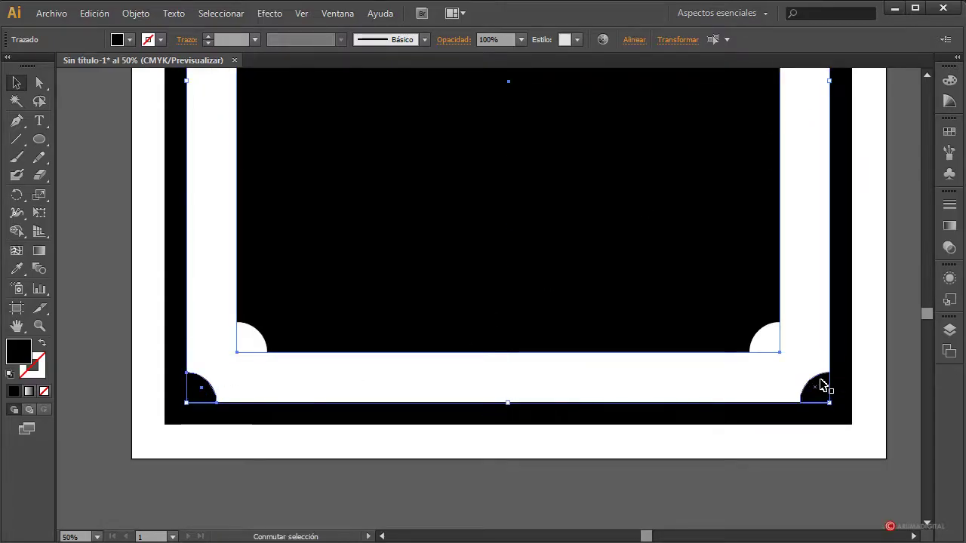
shift+click(823, 381)
click(129, 40)
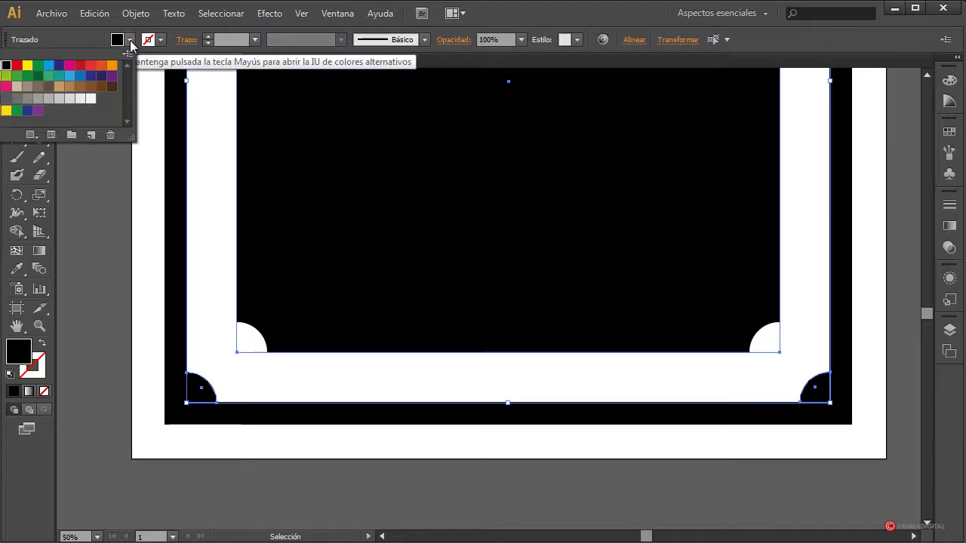
click(111, 88)
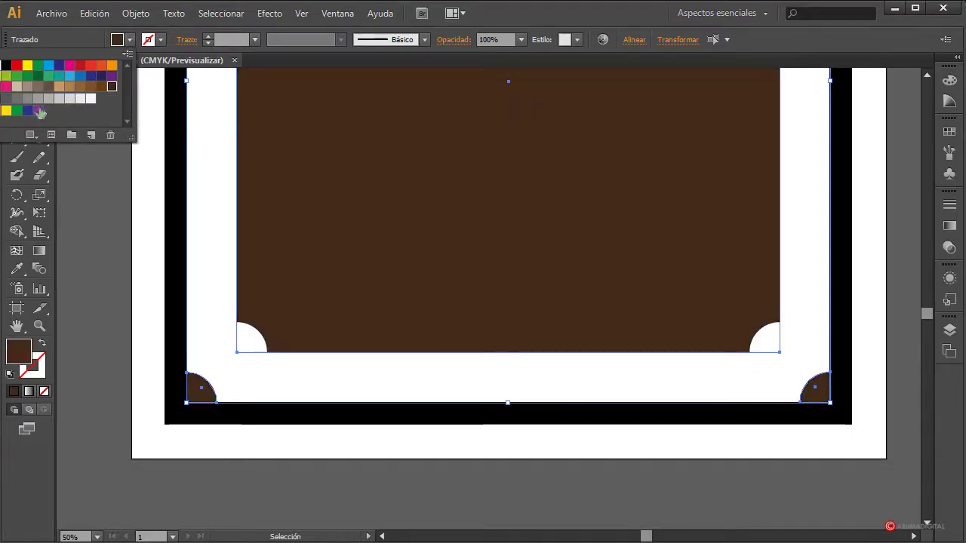
- Set the stroke colour of the outer square border to the same dark brown
click(845, 394)
click(150, 41)
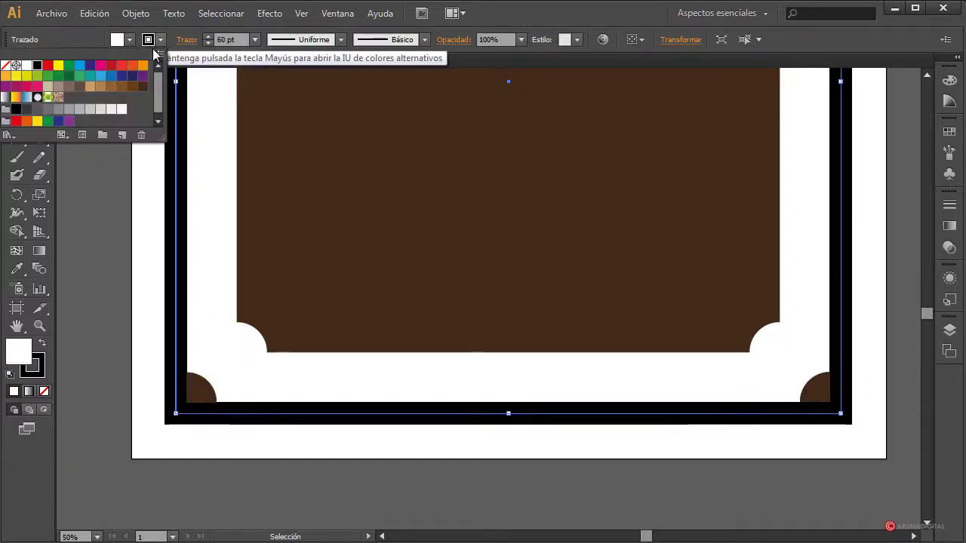
click(142, 85)
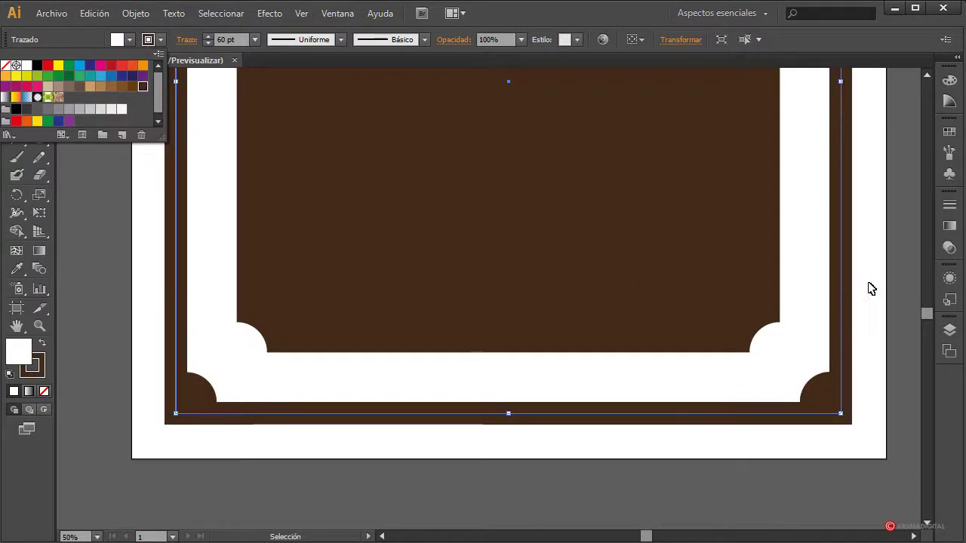
- Draw a tall narrow rectangle in the gap between the left border and the inner square, spanning the square's straight edge
scroll(894, 283, up, 10)
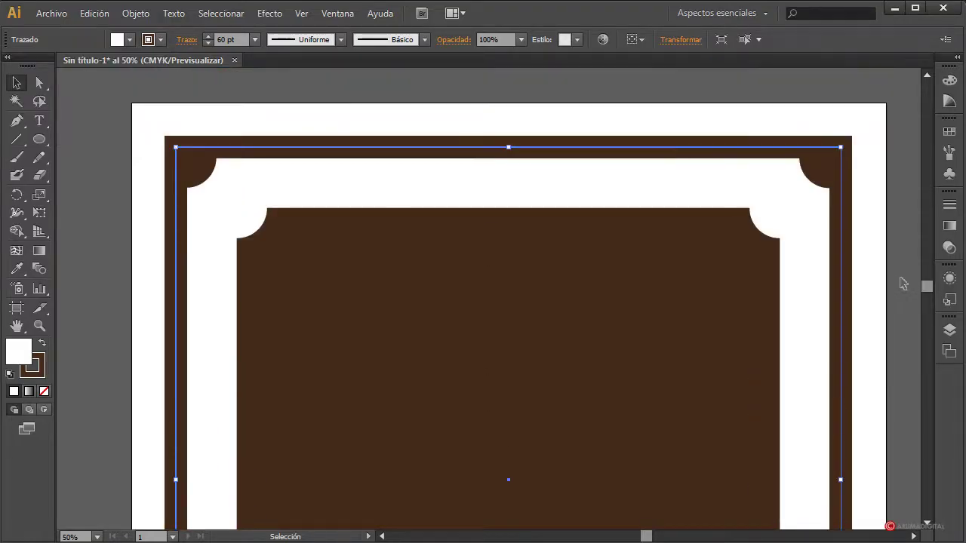
click(903, 283)
scroll(903, 283, down, 4)
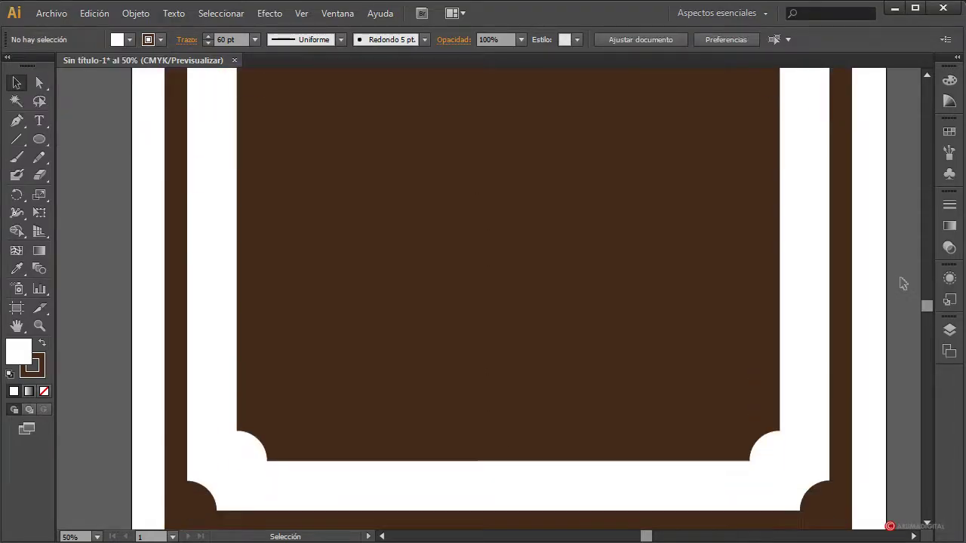
scroll(902, 283, down, 1)
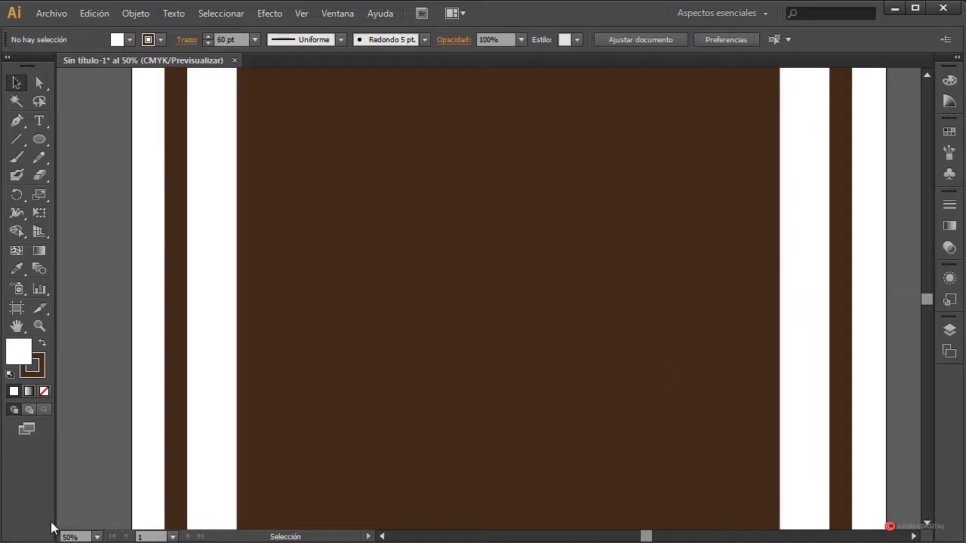
click(75, 535)
text(25)
key(Return)
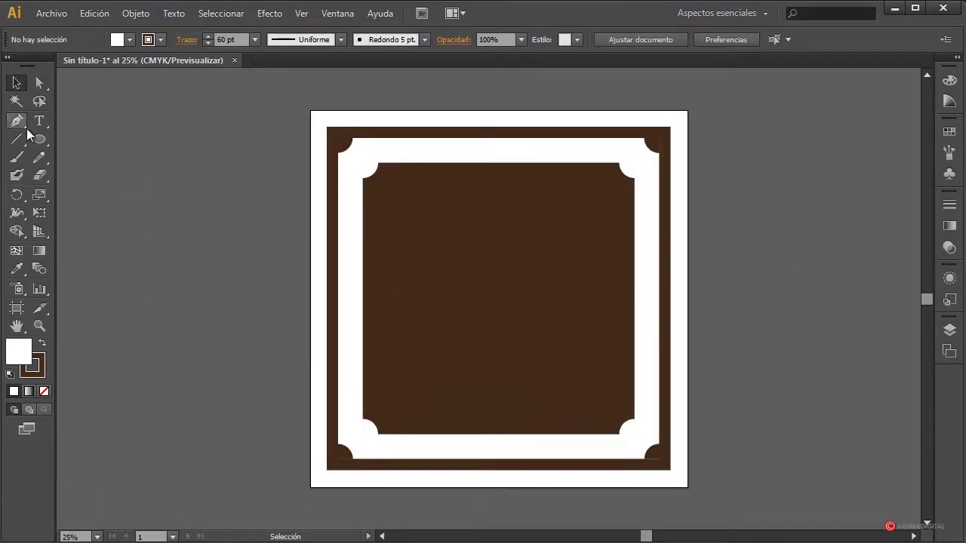
drag(39, 138, 115, 147)
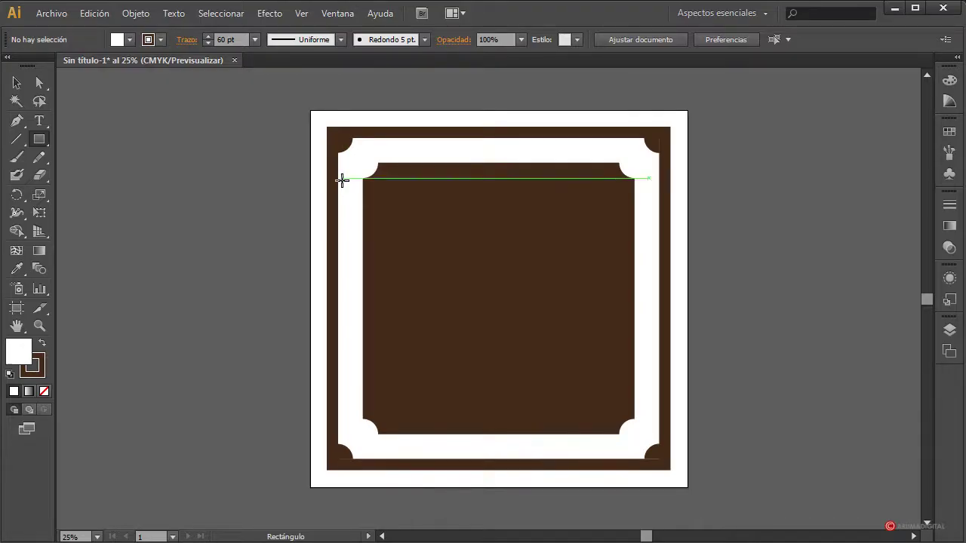
drag(347, 187, 357, 421)
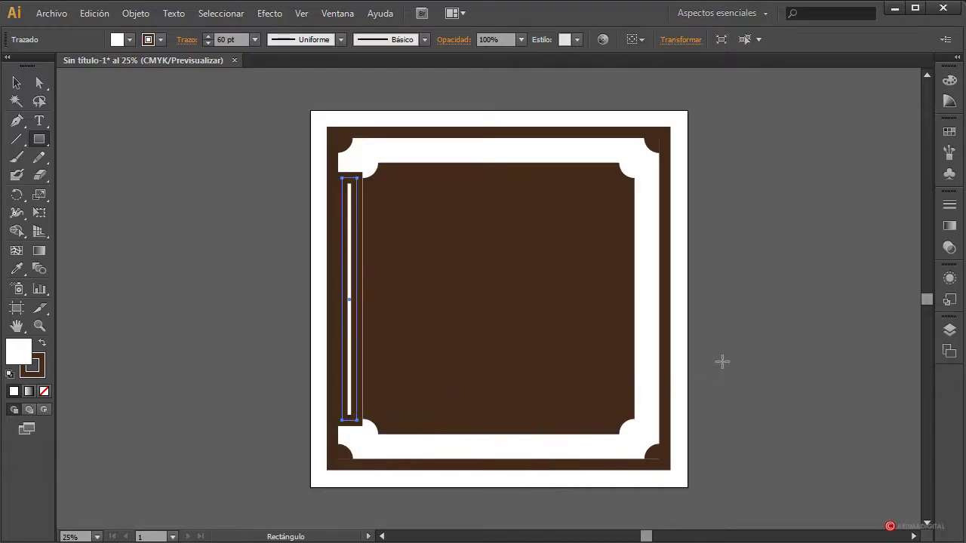
- Remove the new rectangle's stroke and fill it with the same dark brown as the frame
click(130, 39)
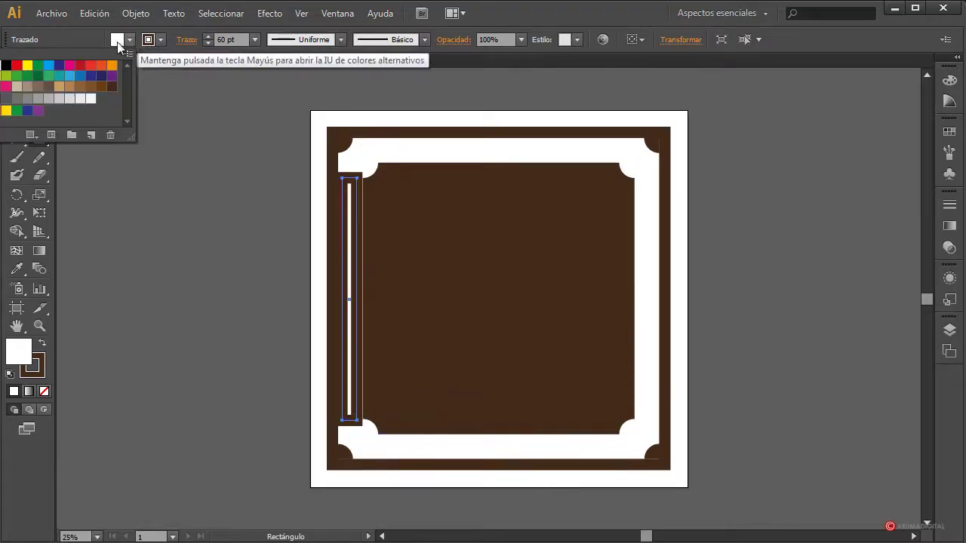
click(160, 39)
click(160, 39)
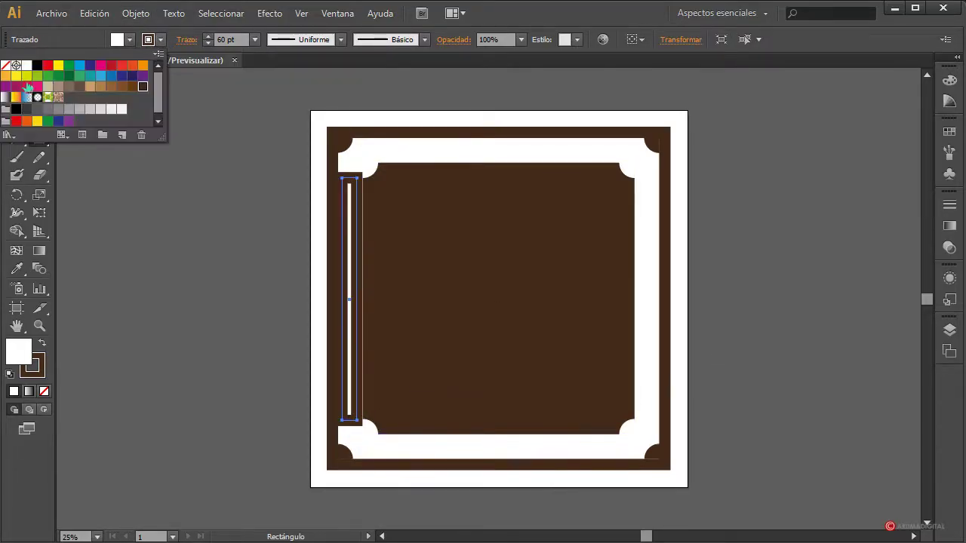
click(4, 68)
click(130, 39)
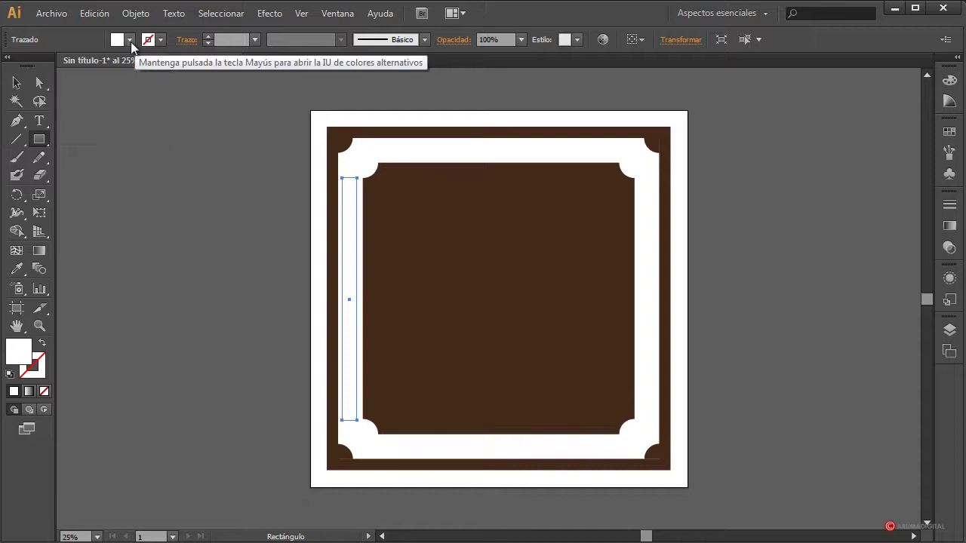
click(130, 39)
click(112, 87)
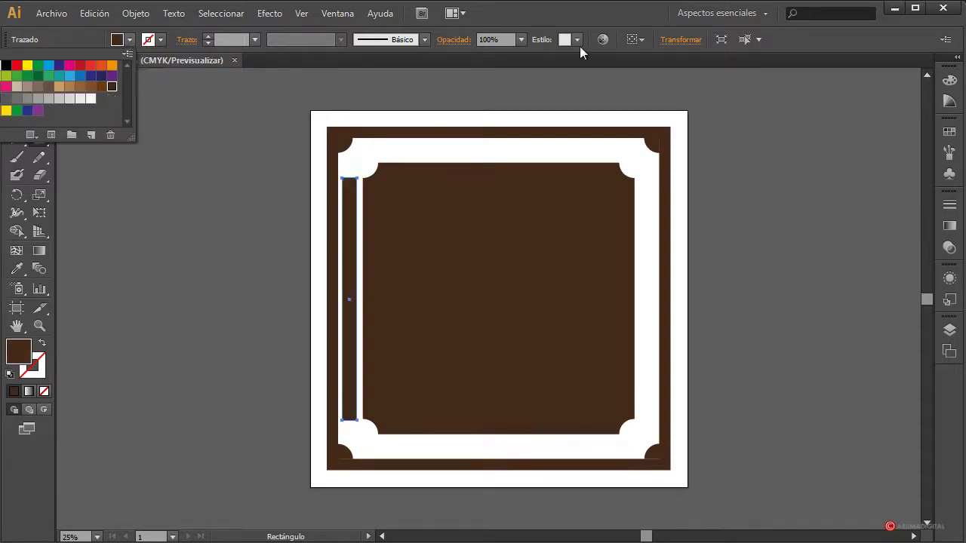
- Narrow the brown bar from its outer side and centre it in the gap between border and inner square
click(17, 83)
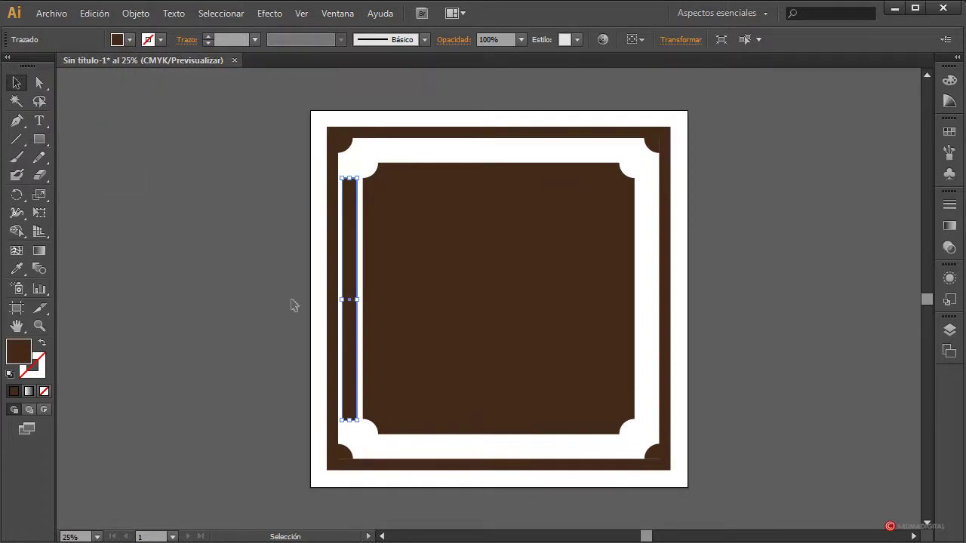
mouse_move(345, 299)
mouse_down()
mouse_move(339, 307)
mouse_move(345, 300)
mouse_up()
click(741, 319)
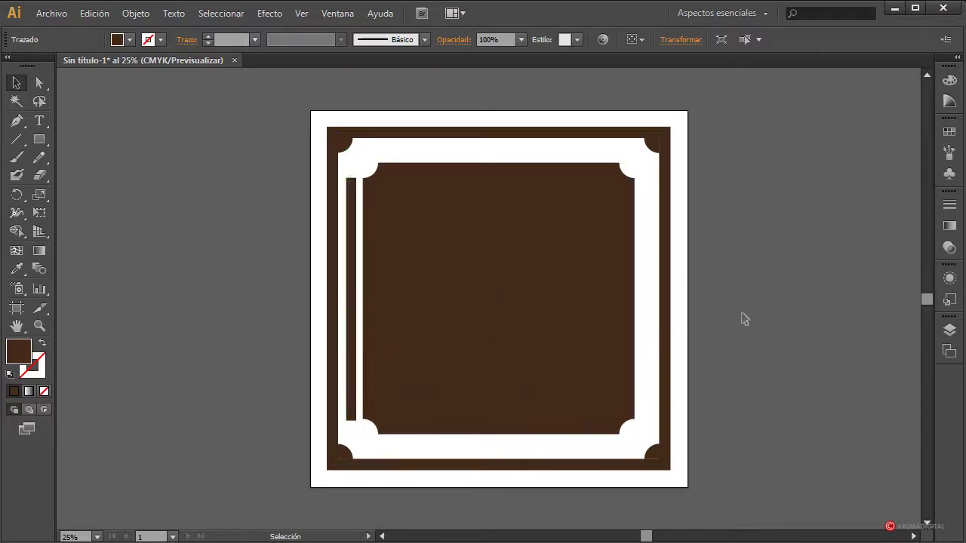
click(351, 295)
click(757, 304)
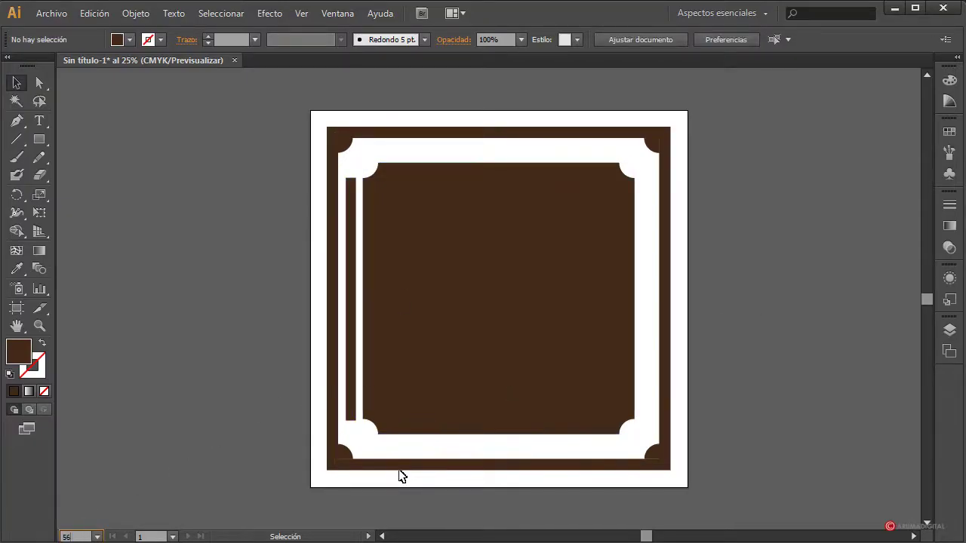
- Draw a small upright triangle with the Star tool on the empty canvas left of the artboard
text(560)
key(Return)
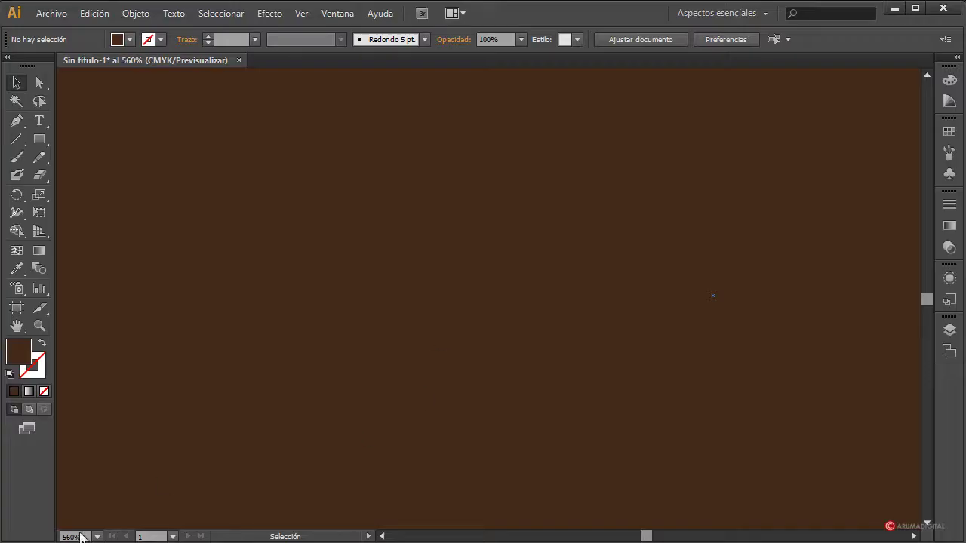
text(50)
key(Return)
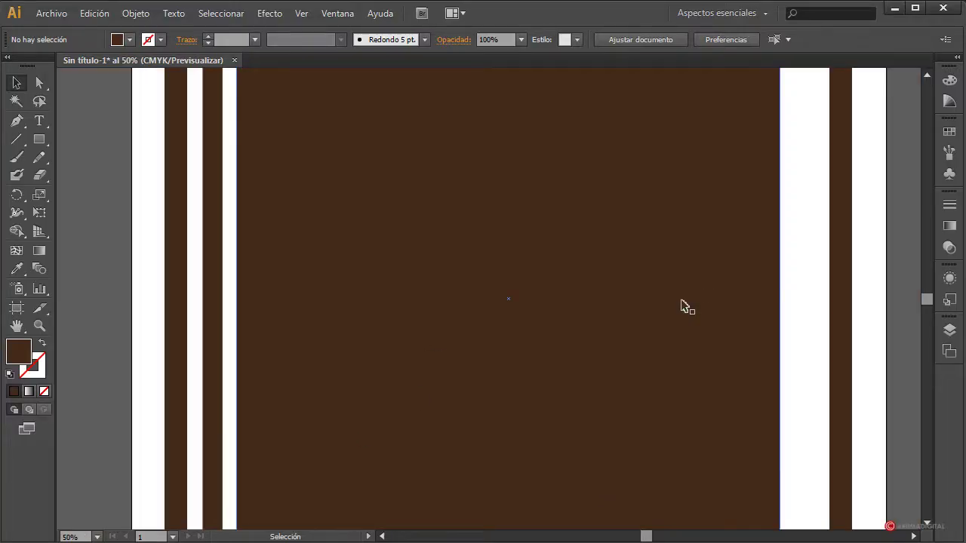
scroll(681, 305, up, 5)
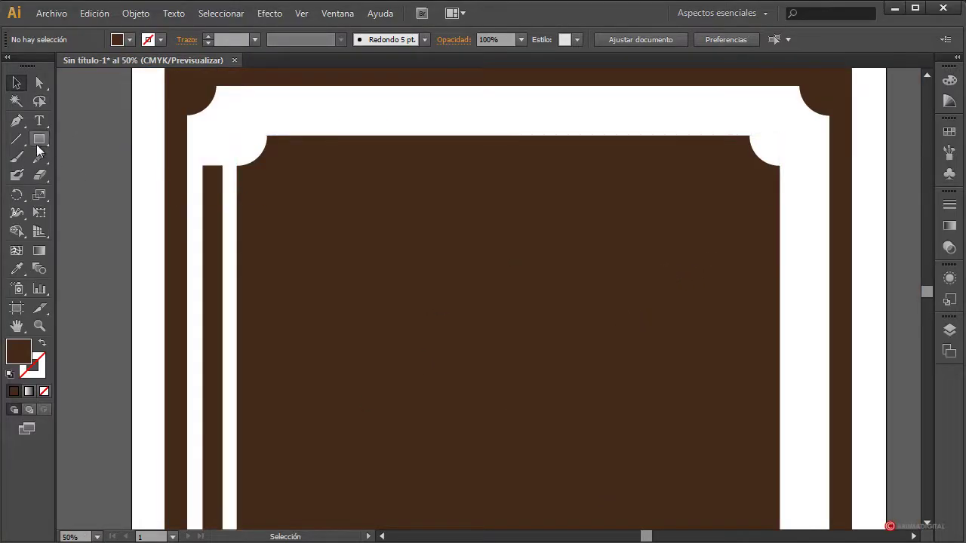
drag(38, 139, 117, 219)
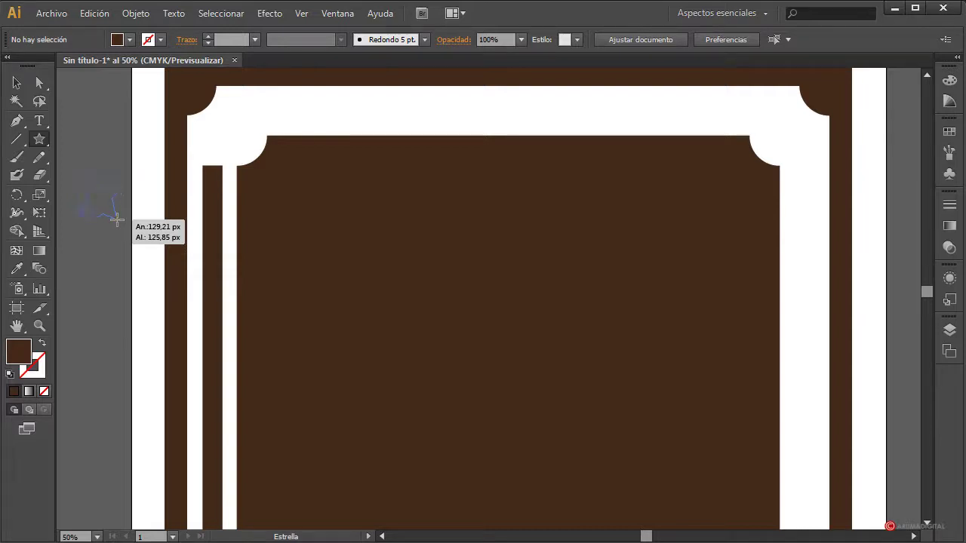
drag(117, 218, 113, 190)
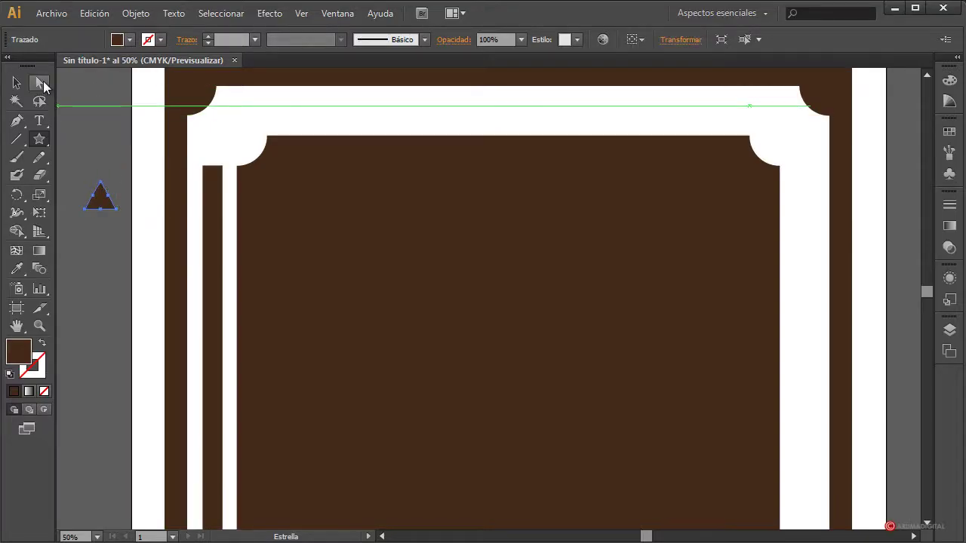
- Try to stretch the triangle into a tall spike by moving its top anchor point far upward
click(43, 80)
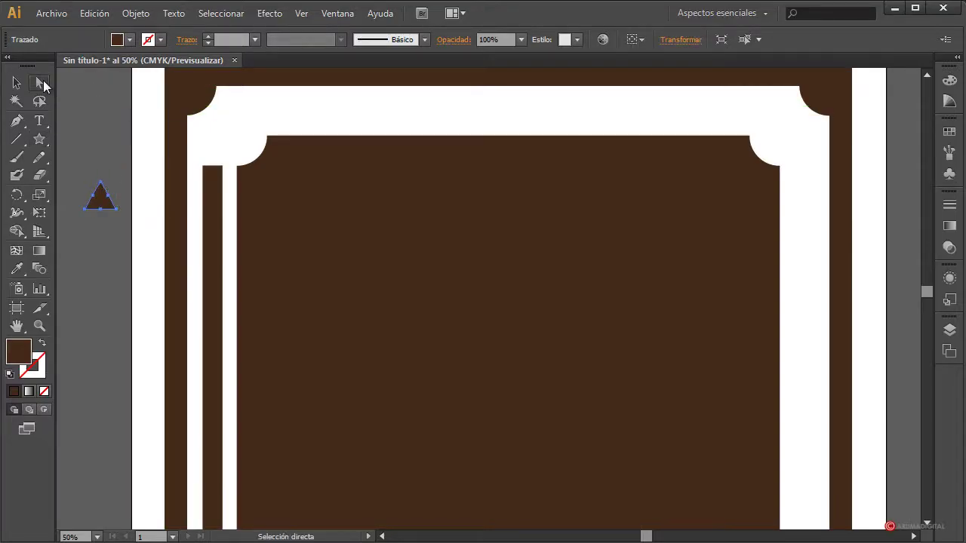
click(103, 188)
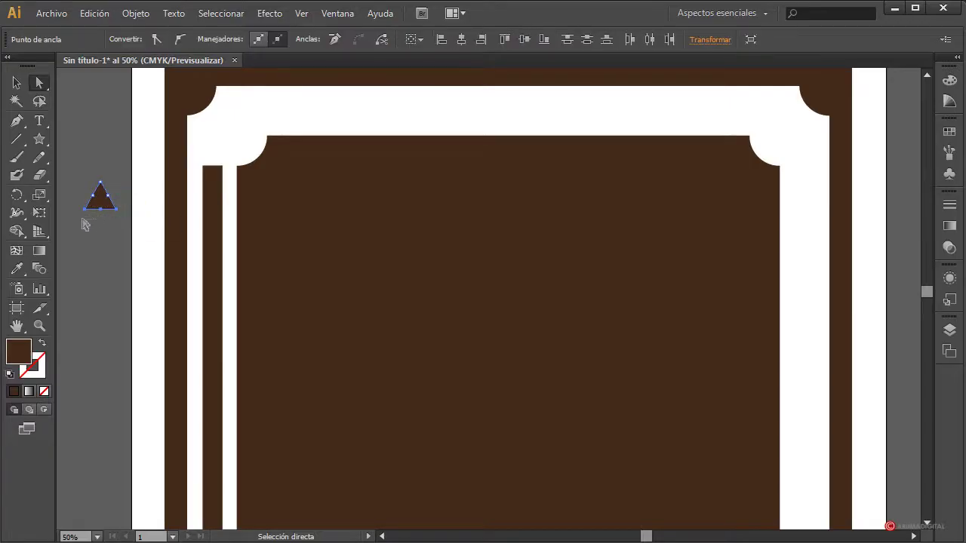
scroll(132, 211, down, 2)
scroll(129, 201, up, 5)
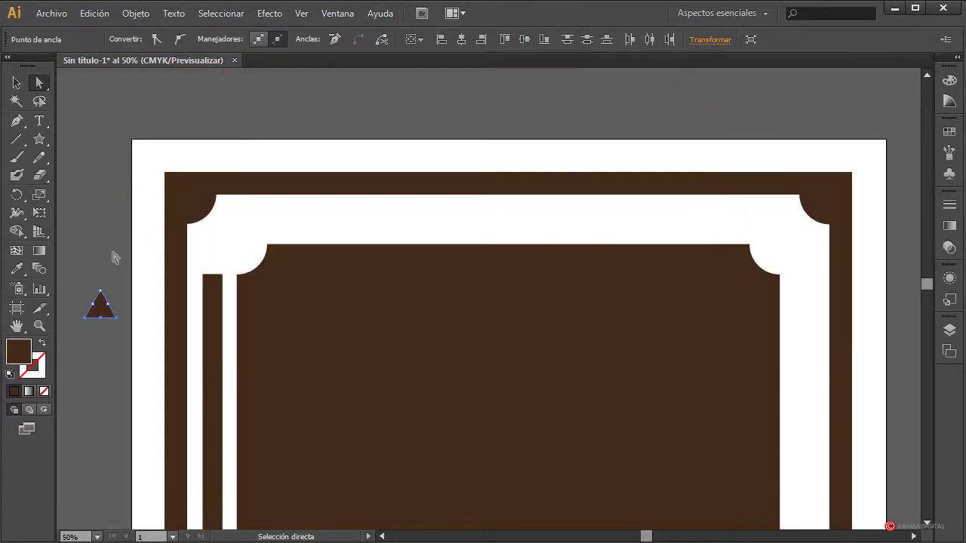
click(102, 295)
drag(102, 295, 104, 115)
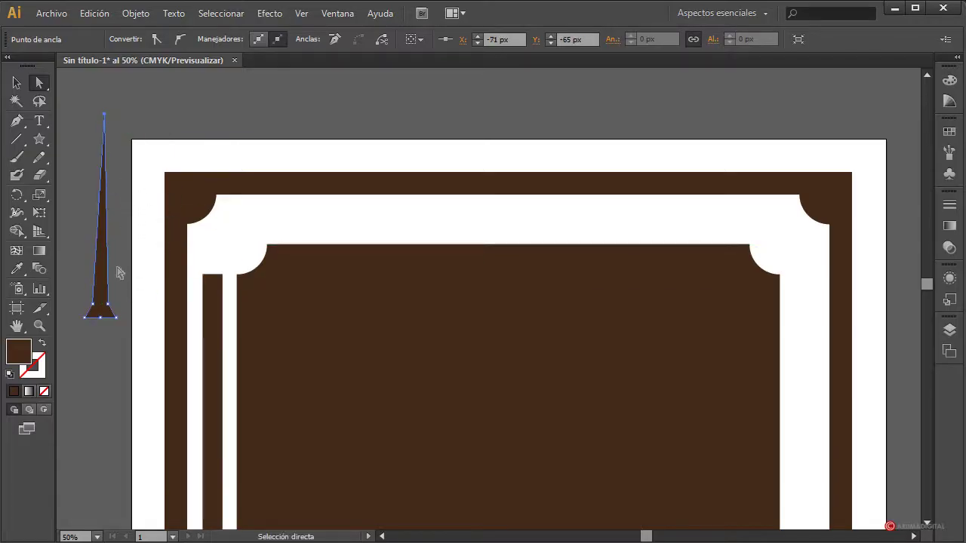
key(v)
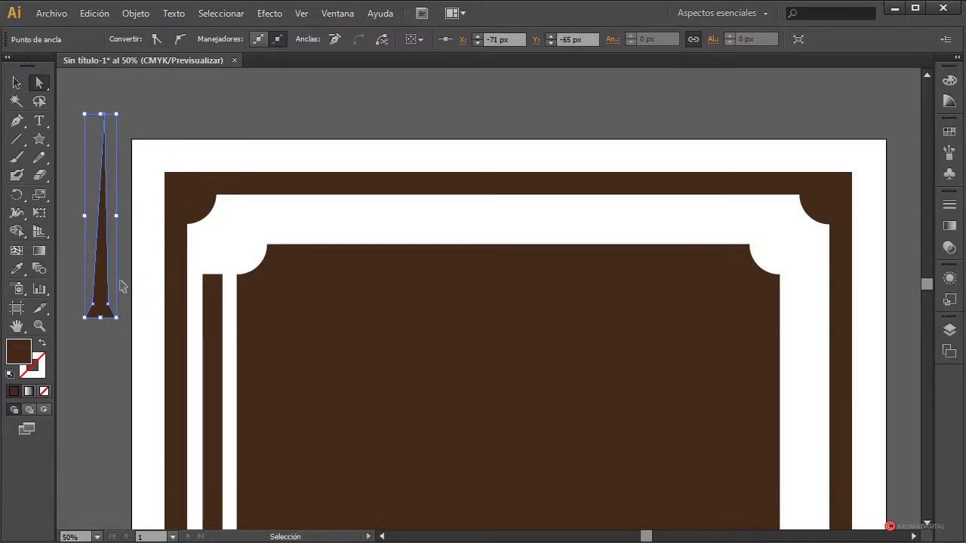
key(ctrl+z)
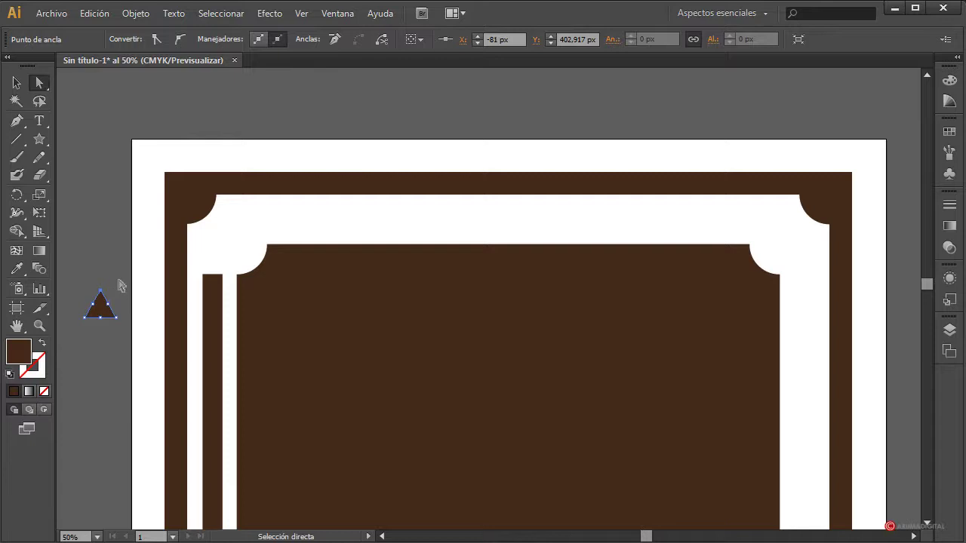
- Delete the middle anchor point on the triangle's right edge, undoing the deletion of the one on its left edge
click(121, 285)
click(112, 314)
click(108, 308)
click(97, 308)
key(Delete)
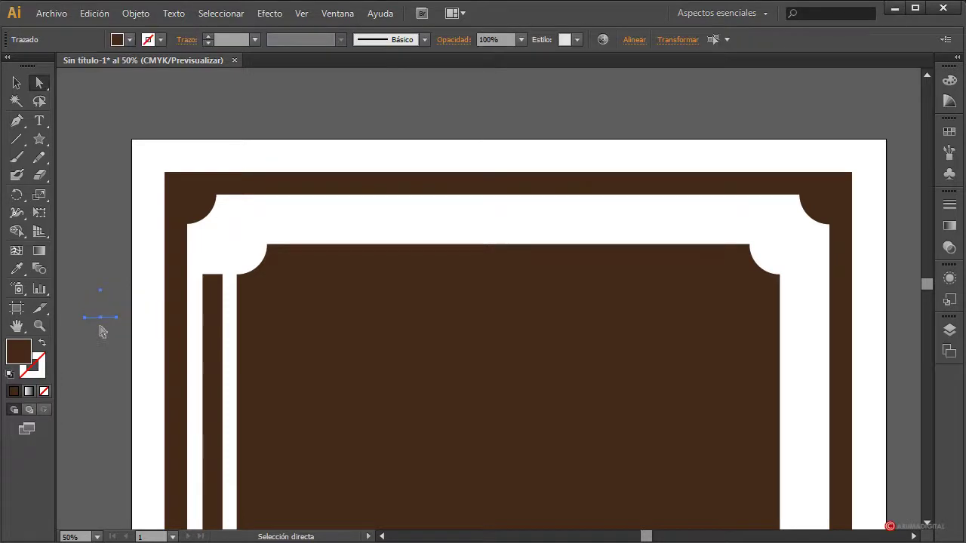
key(ctrl+z)
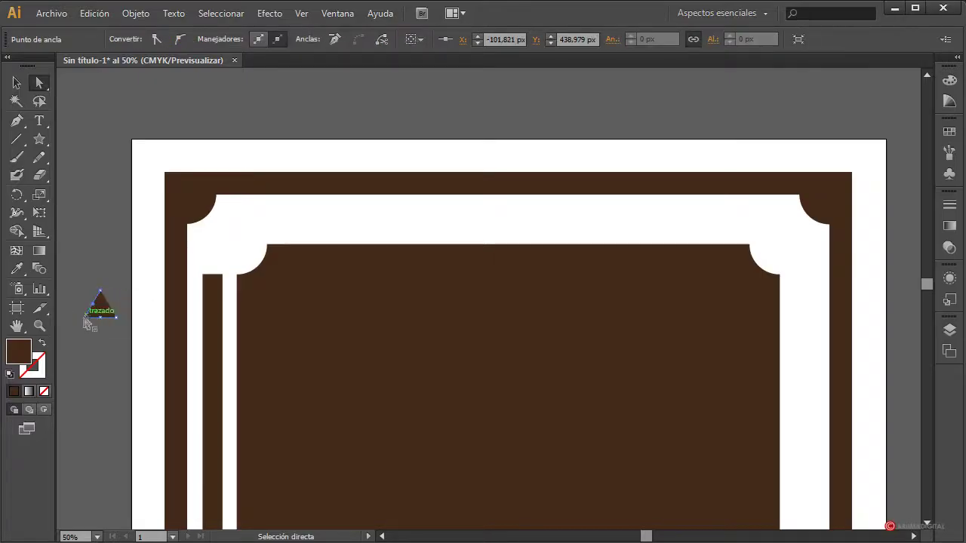
- Try to join the triangle's open path while only individual anchor points are selected
right_click(98, 311)
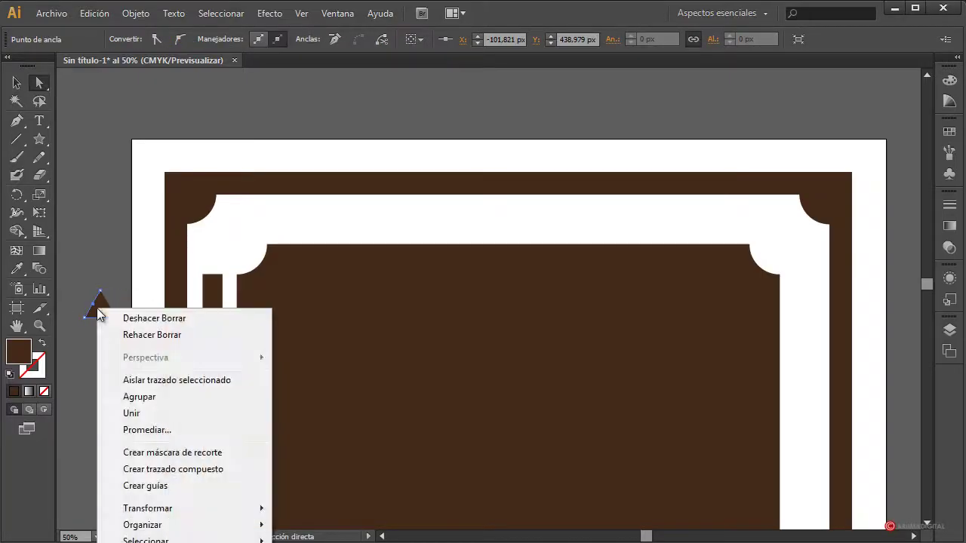
click(142, 415)
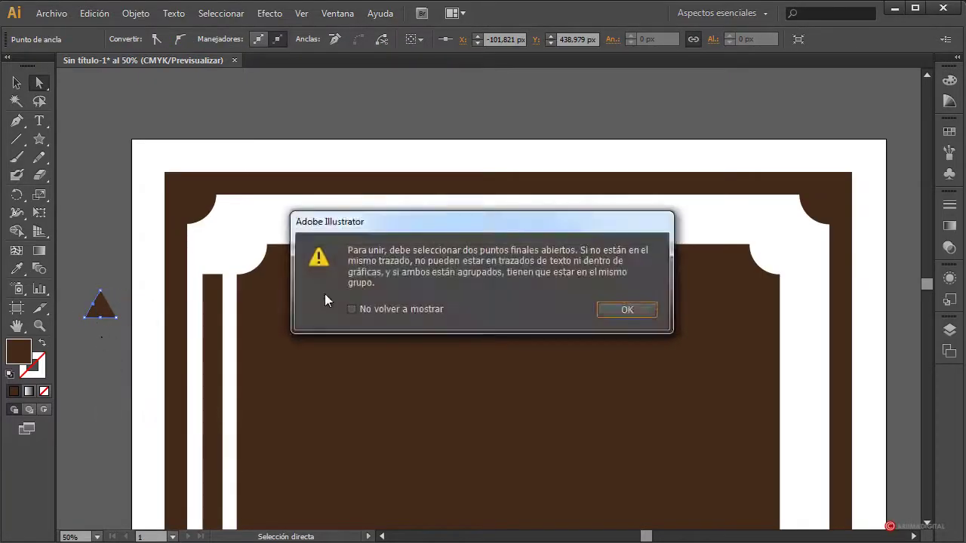
click(625, 310)
click(119, 328)
drag(179, 290, 112, 342)
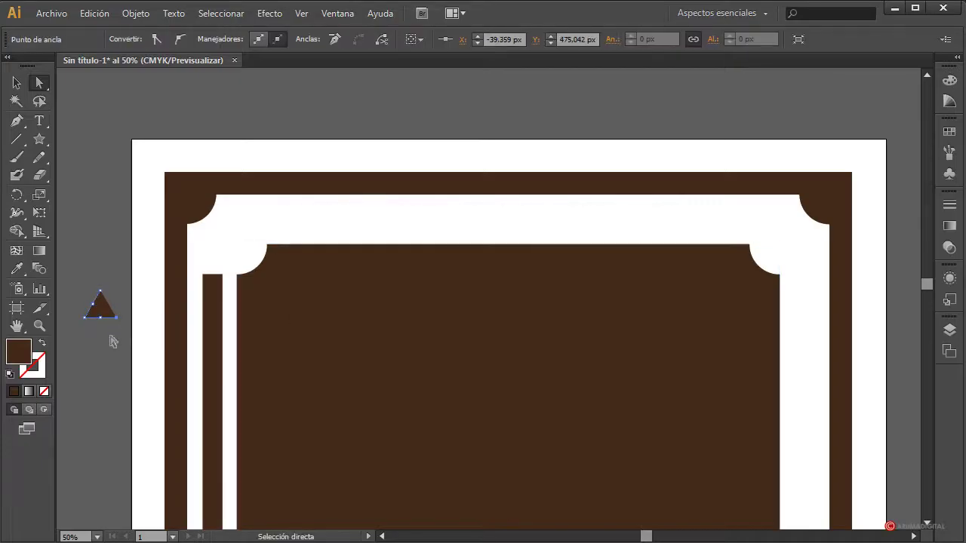
click(113, 341)
- Select the whole triangle and close its open right edge with Join
click(17, 83)
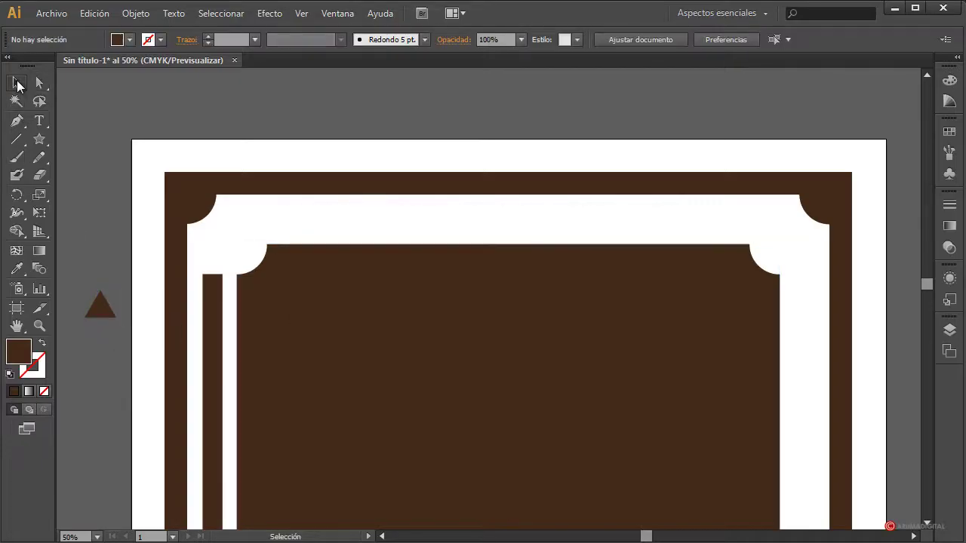
right_click(101, 311)
click(139, 413)
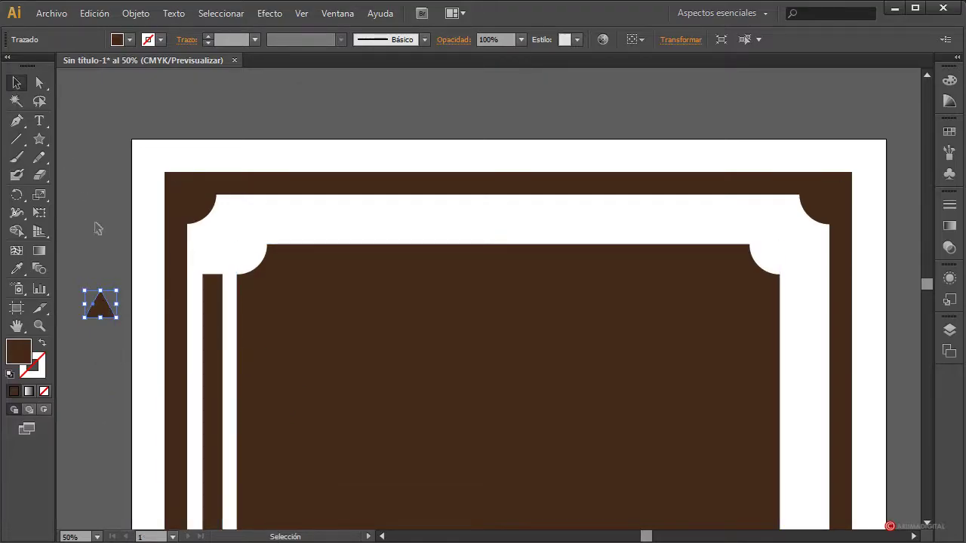
click(98, 229)
- Delete the middle anchor point on the triangle's left edge and close the path with Join
click(101, 308)
click(39, 83)
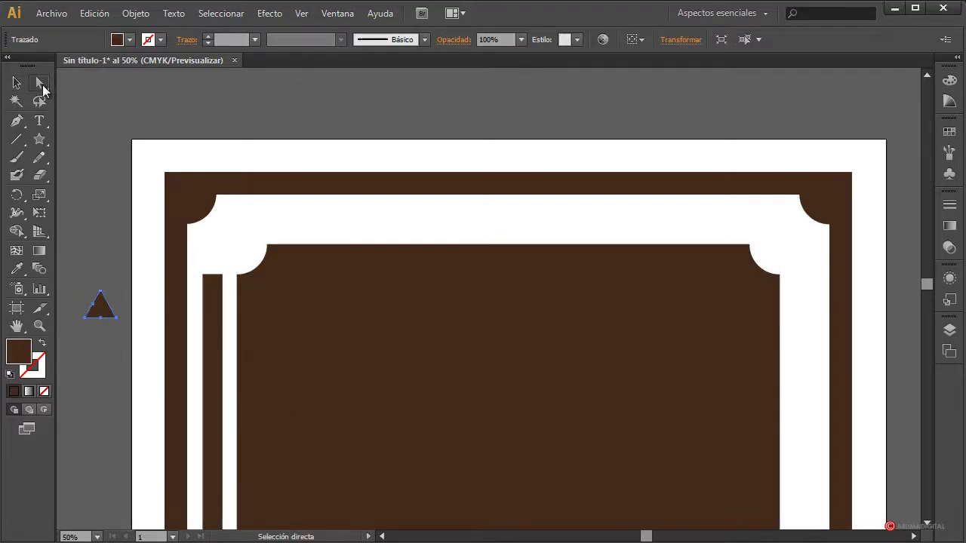
click(99, 303)
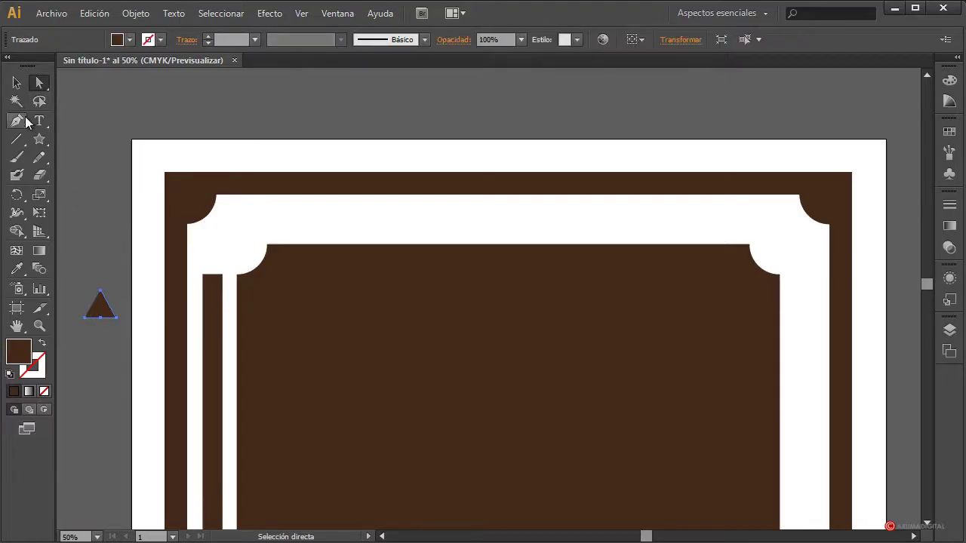
click(18, 83)
right_click(102, 301)
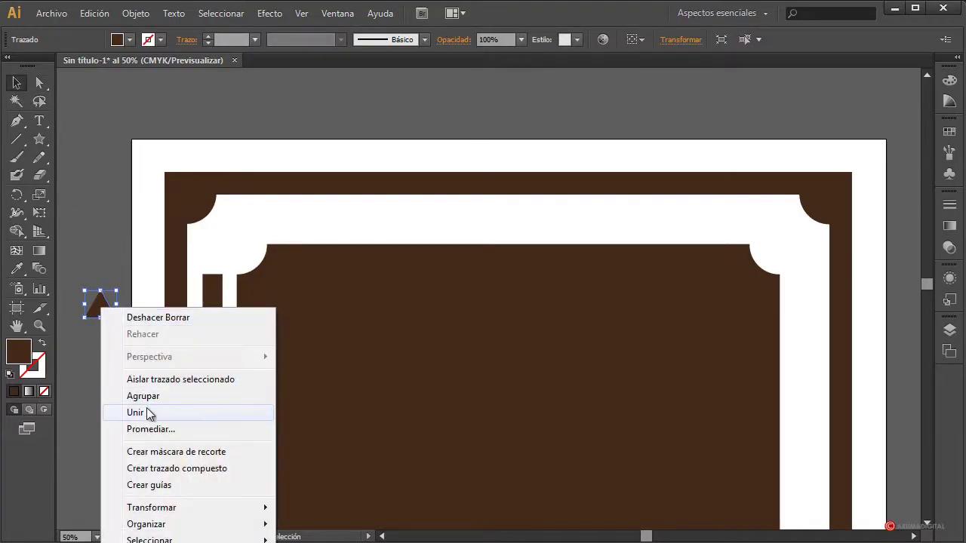
click(121, 412)
click(39, 85)
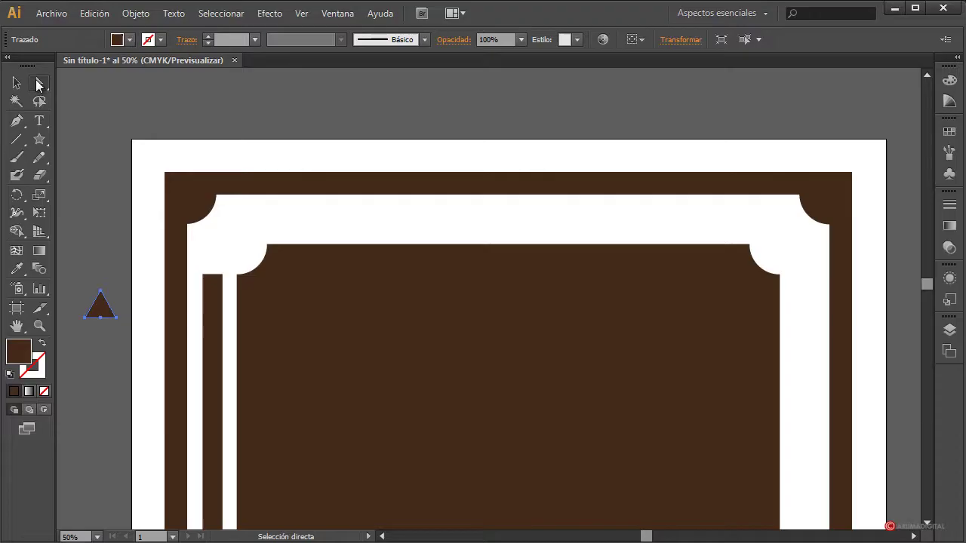
- Delete the middle anchor point on the triangle's bottom edge and close the path with Join
click(101, 319)
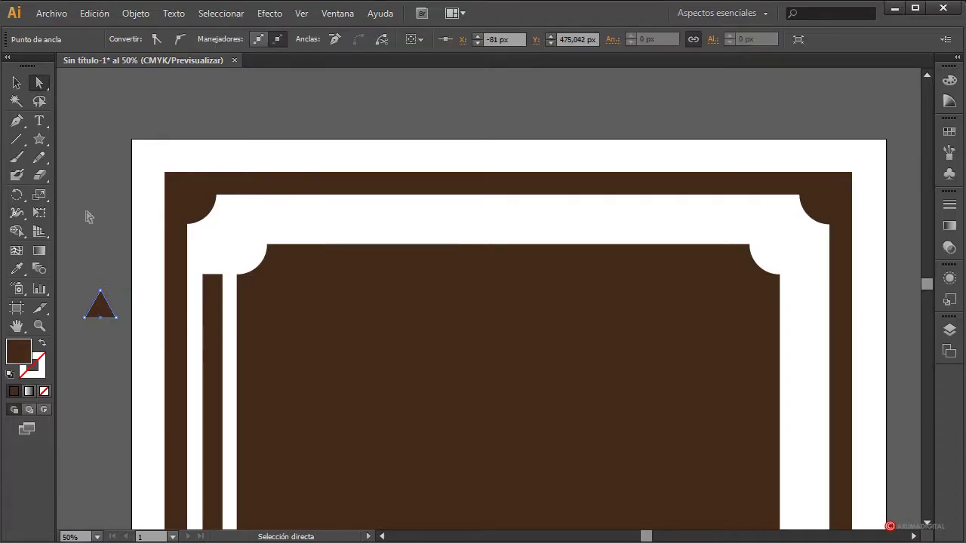
key(v)
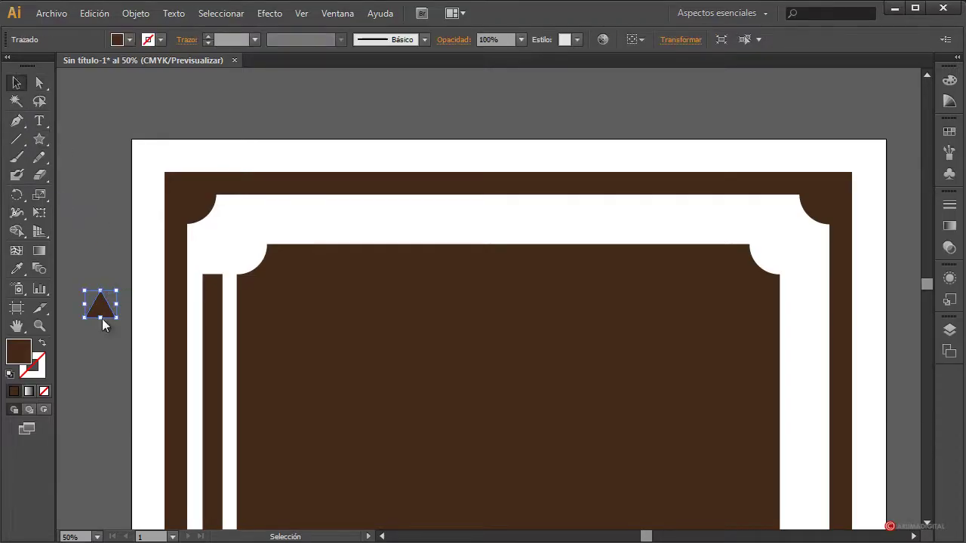
right_click(104, 323)
click(110, 422)
- Stretch the triangle into a tall spike by moving its apex far up and its two base points far down
click(38, 82)
drag(104, 298, 103, 81)
scroll(110, 226, down, 3)
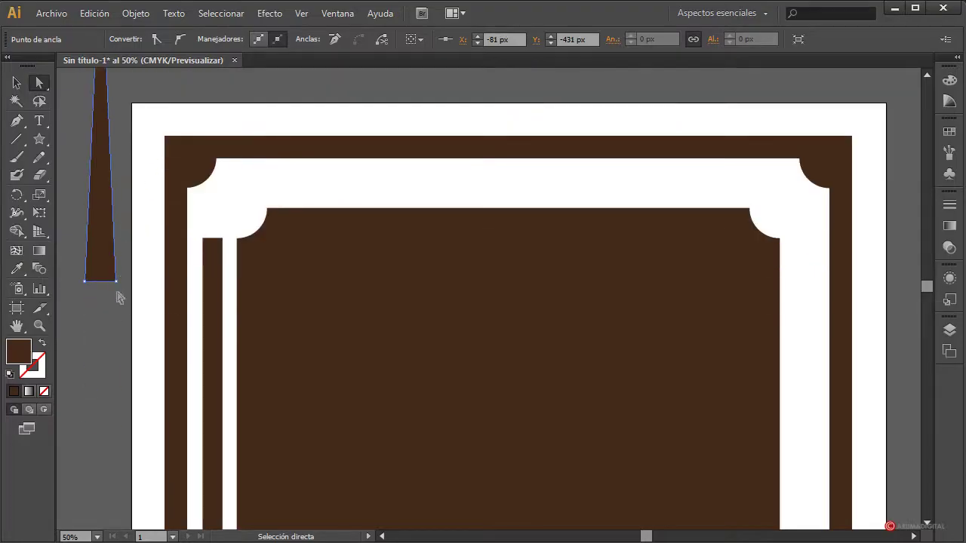
drag(111, 287, 117, 525)
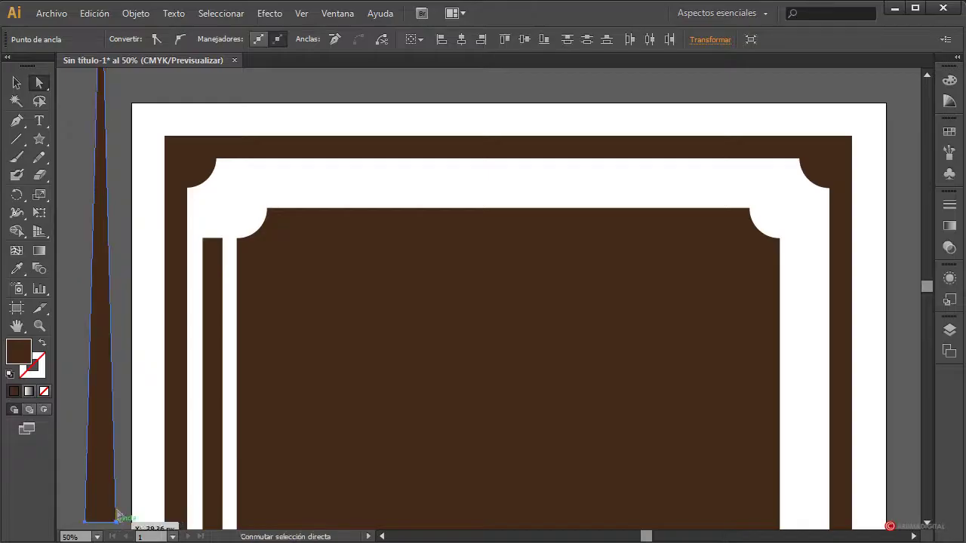
click(16, 82)
right_click(103, 252)
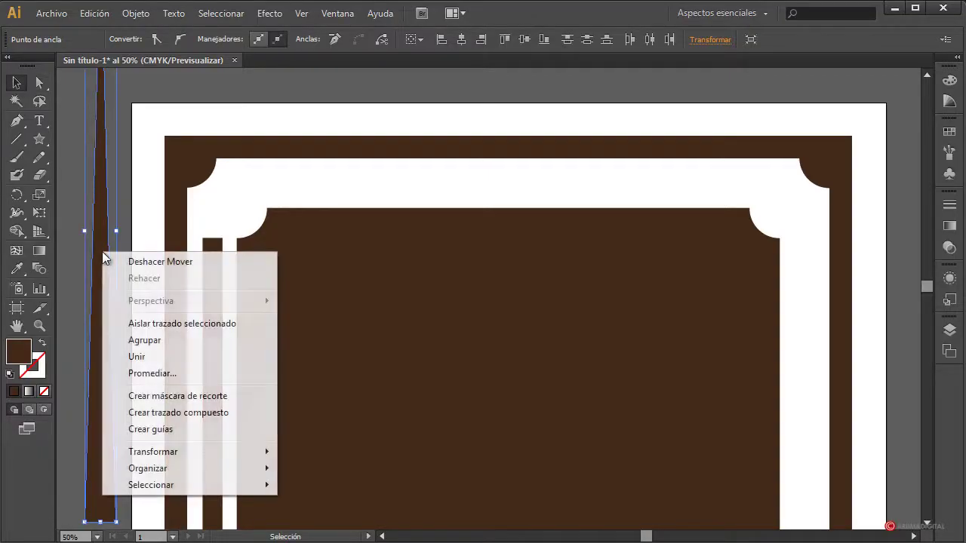
key(Escape)
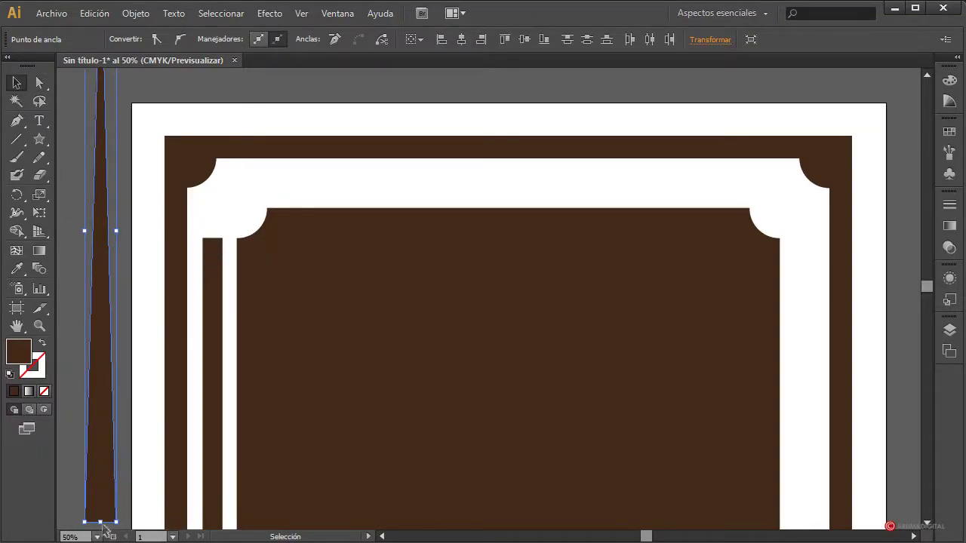
- Scale the spike down to a thin sliver beside the artboard and lengthen it downward
drag(106, 530, 99, 419)
drag(98, 204, 94, 496)
scroll(119, 325, down, 2)
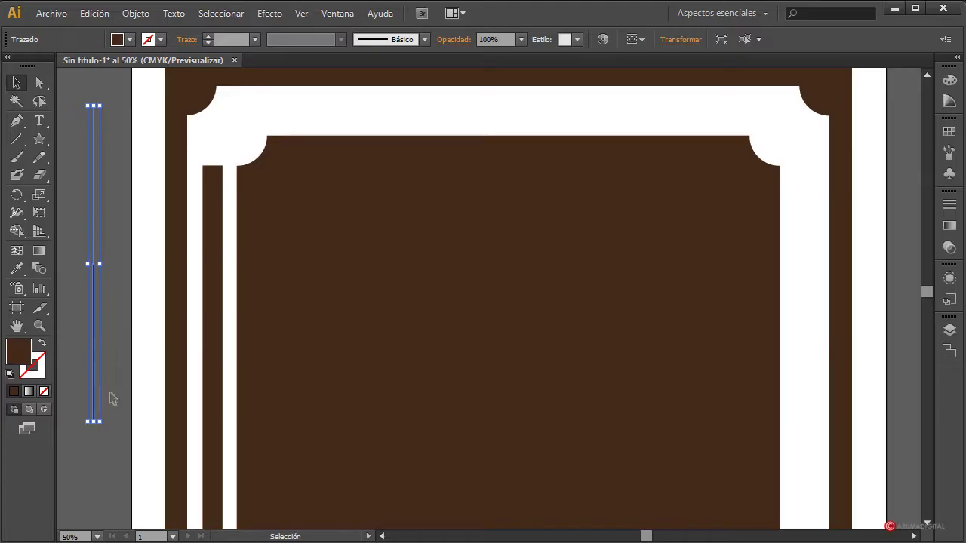
drag(95, 424, 119, 484)
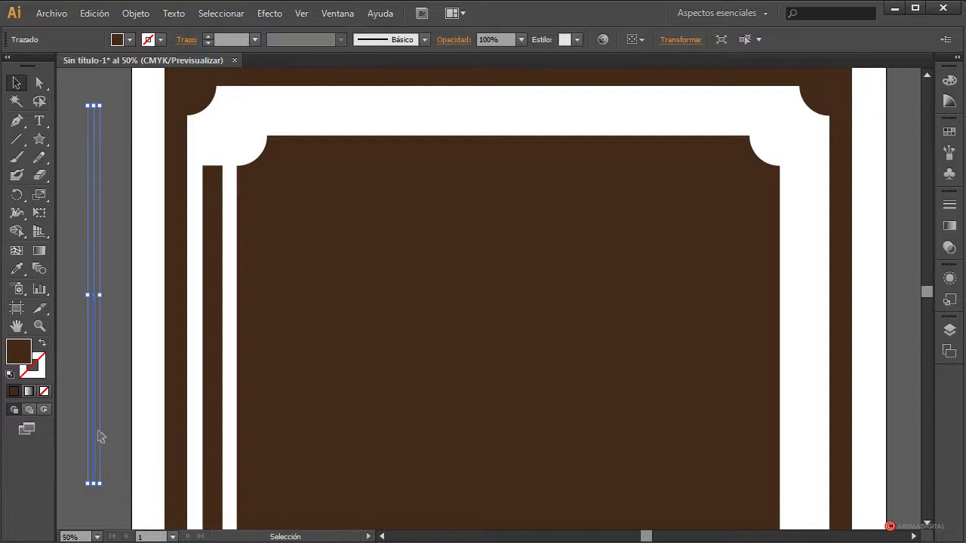
scroll(99, 453, down, 3)
drag(99, 375, 119, 415)
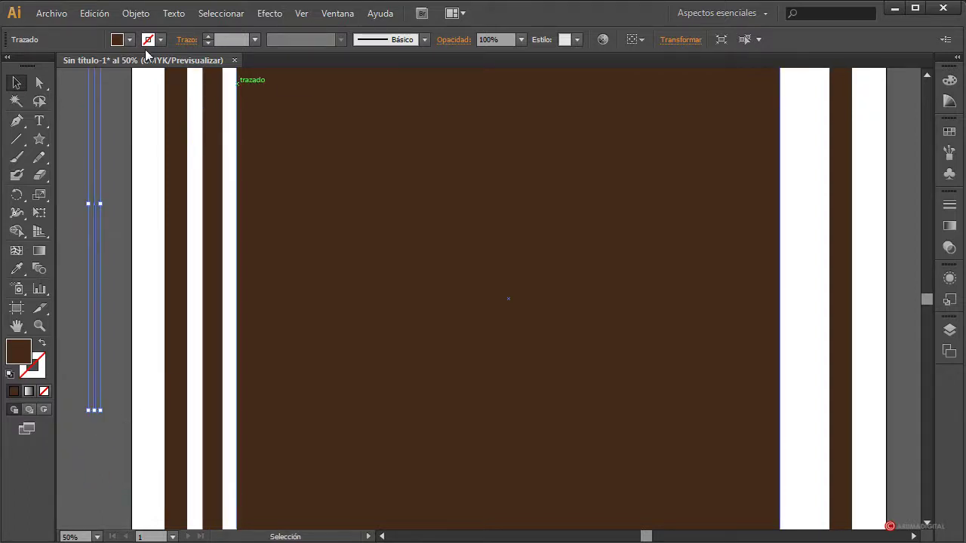
- Fill the thin spike with white and place it over the brown bar on the frame's left side
click(119, 39)
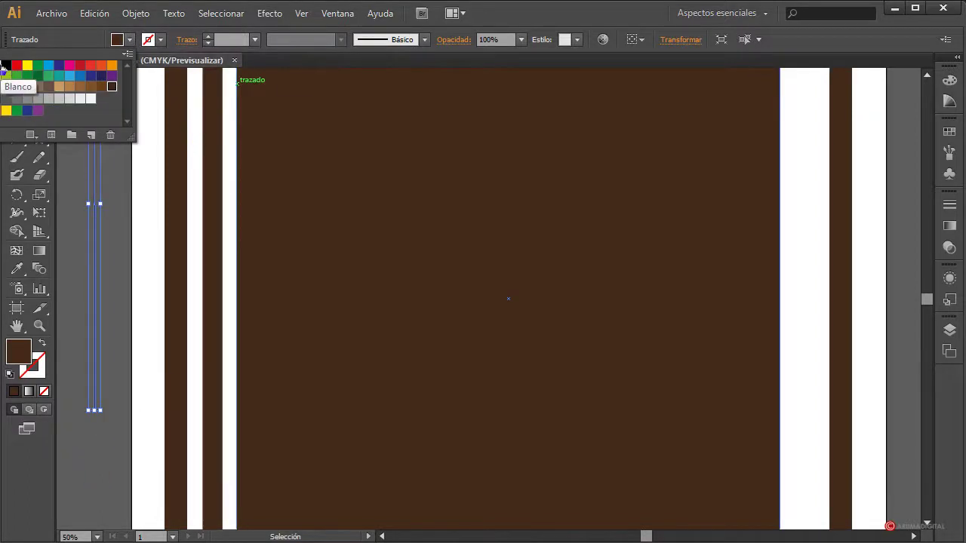
click(3, 69)
drag(93, 341, 211, 445)
scroll(252, 359, down, 3)
scroll(255, 347, up, 4)
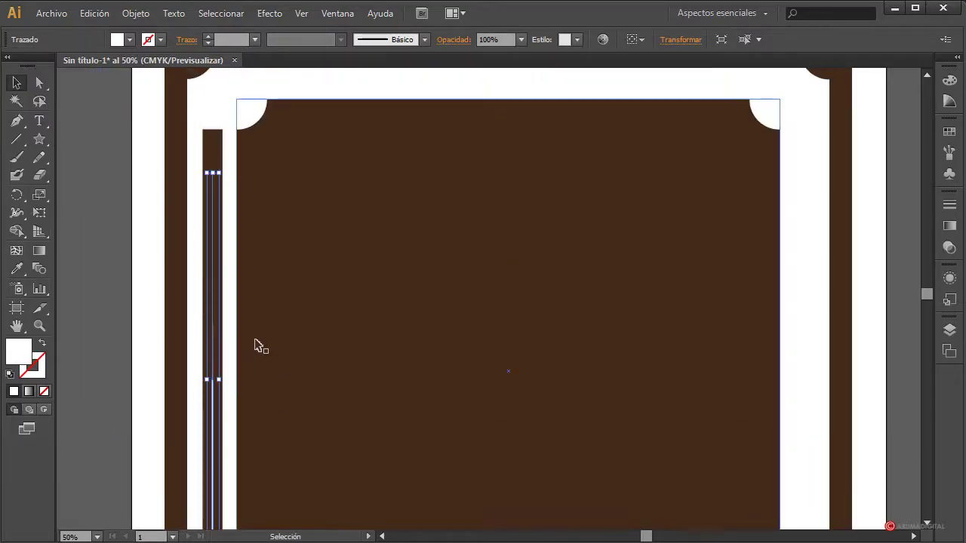
- Lengthen the white spike to nearly the side bar's height and nudge it toward the bar's left edge
scroll(257, 345, down, 1)
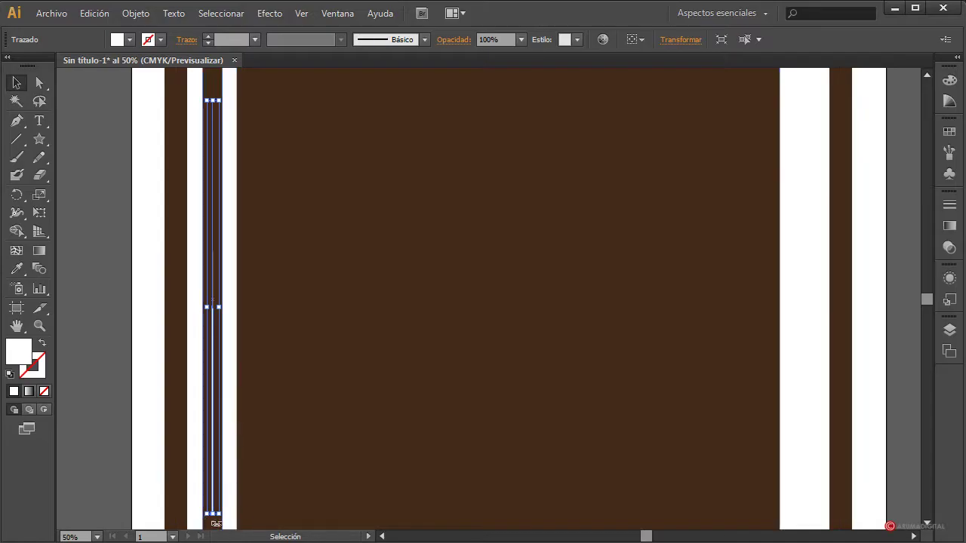
shift+click(219, 517)
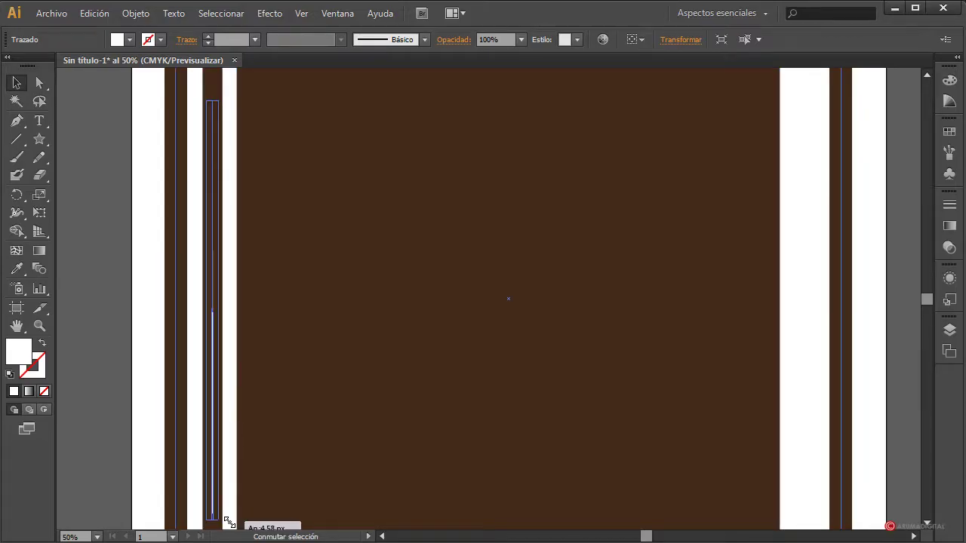
drag(230, 523, 243, 455)
drag(216, 411, 219, 372)
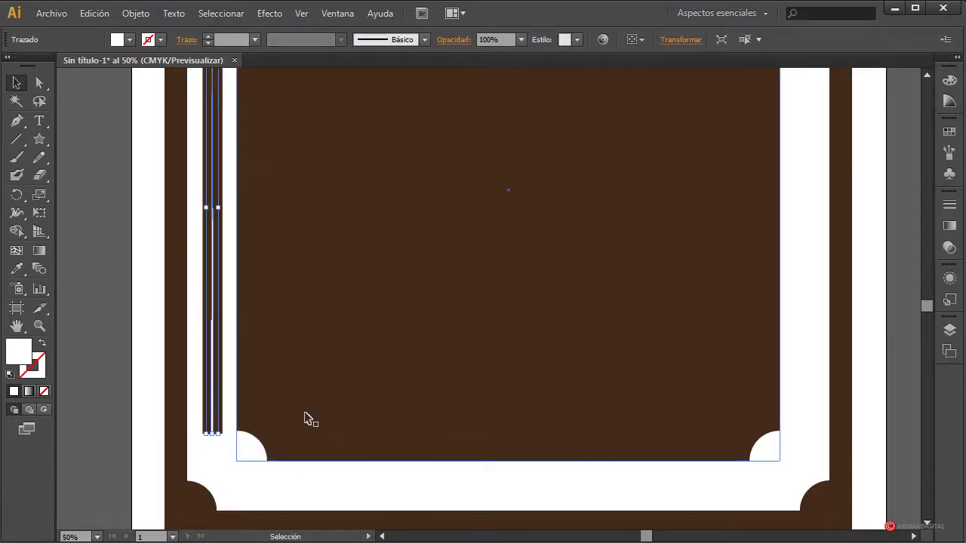
key(Left)
key(Left)
key(Left)
key(Left)
key(Left)
key(Left)
key(Left)
key(Left)
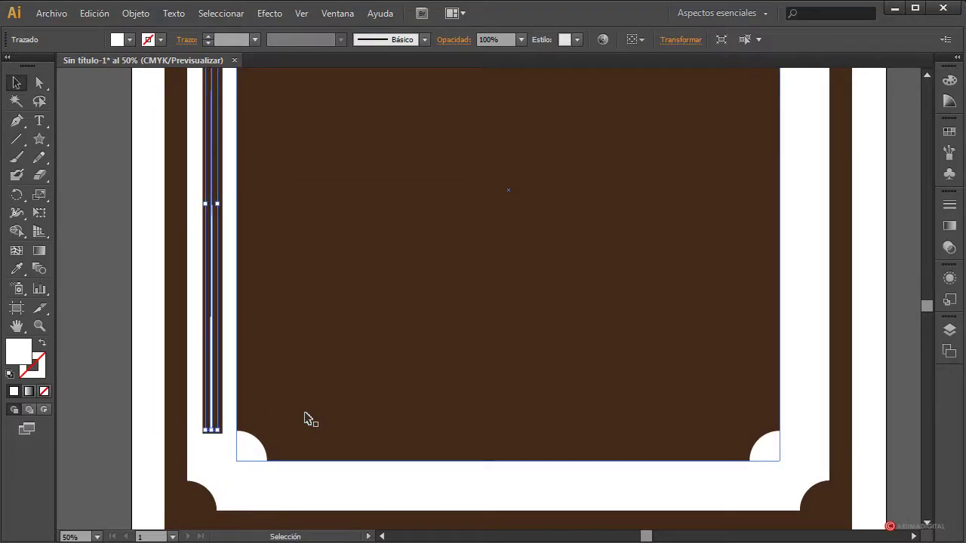
click(68, 362)
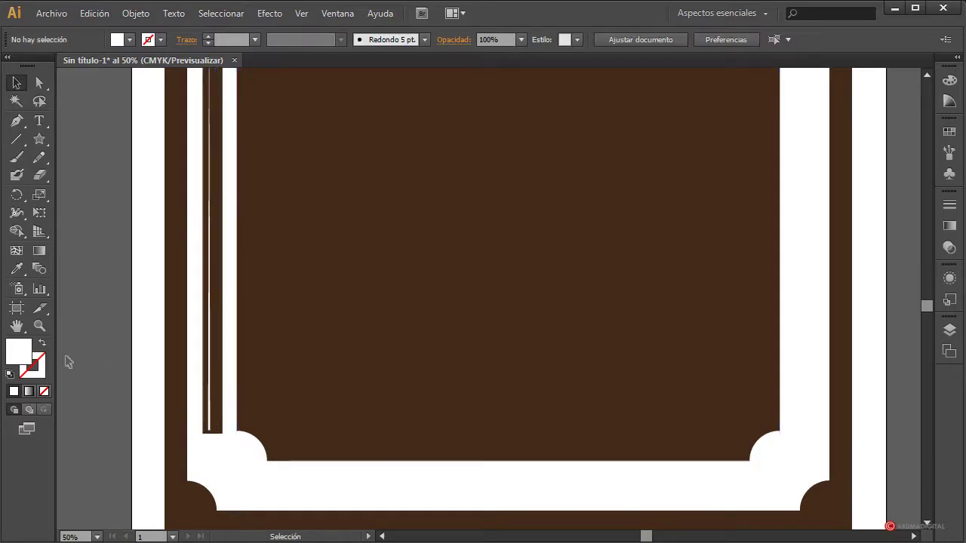
- Reflect the white spike across the horizontal axis so that it points downward
scroll(68, 362, up, 5)
scroll(67, 362, down, 4)
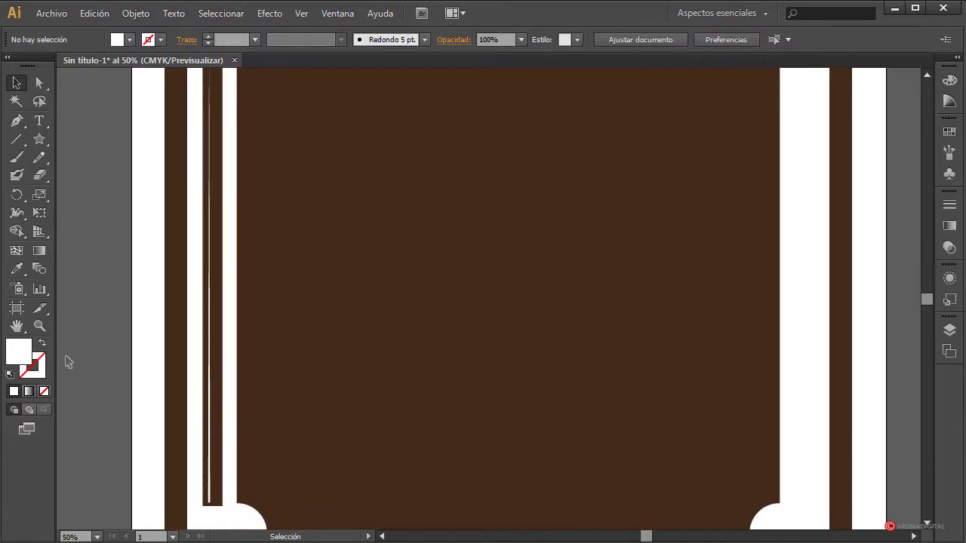
click(212, 400)
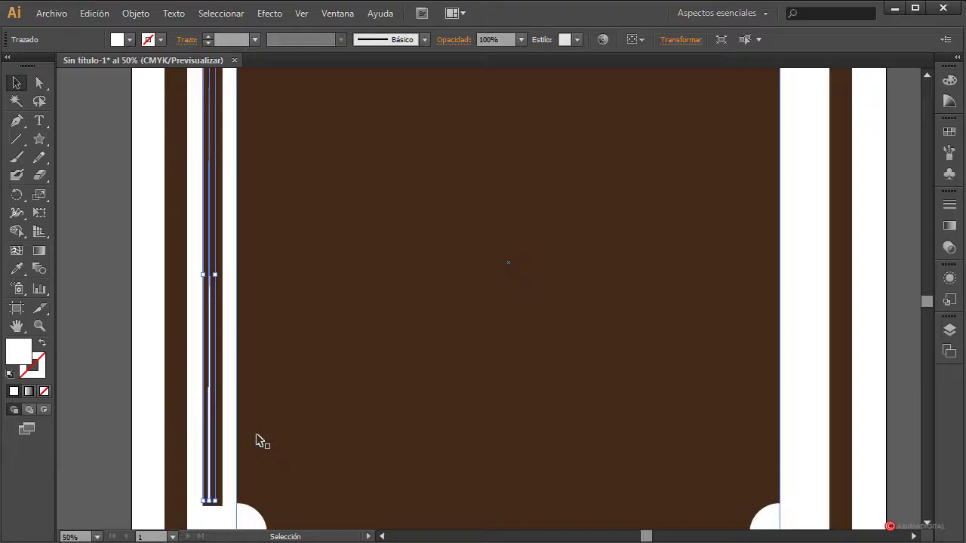
click(136, 13)
mouse_move(168, 35)
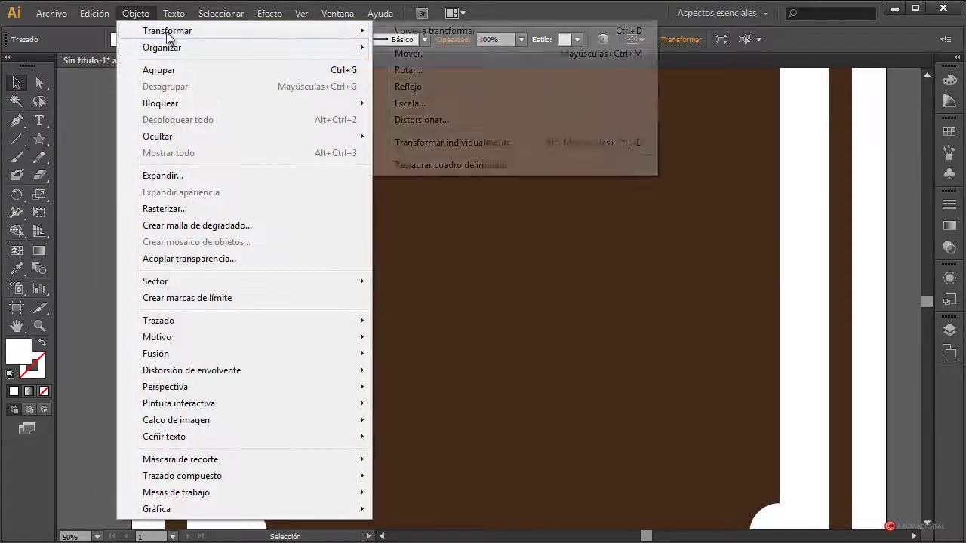
click(407, 86)
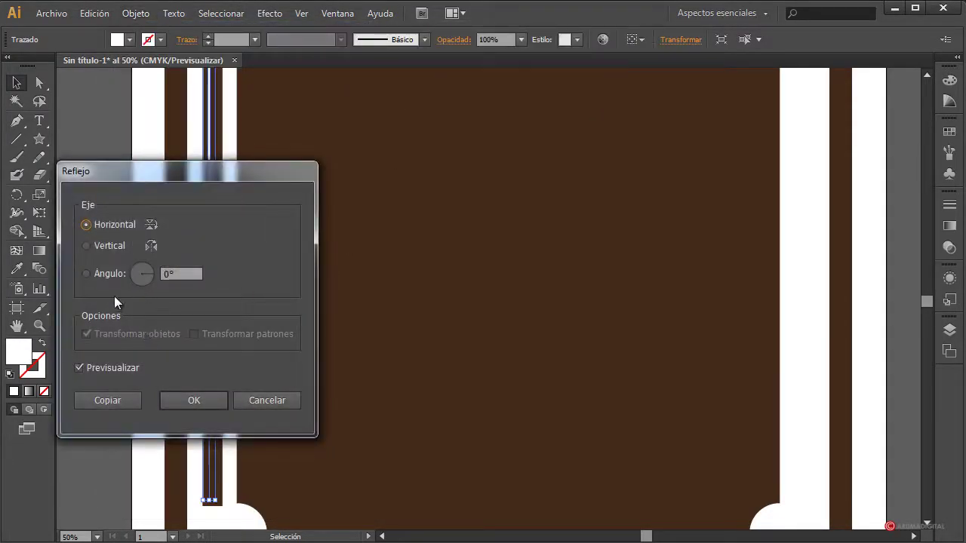
click(188, 400)
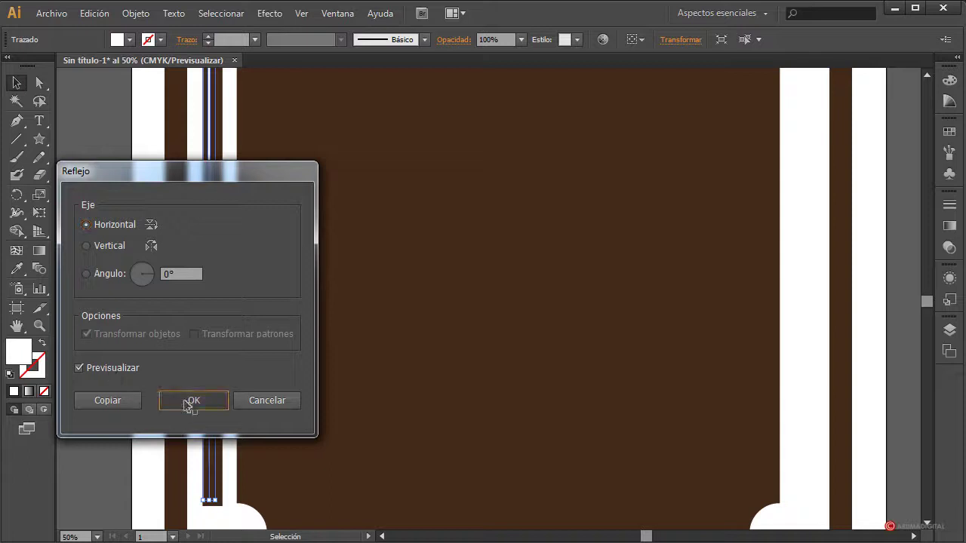
click(104, 399)
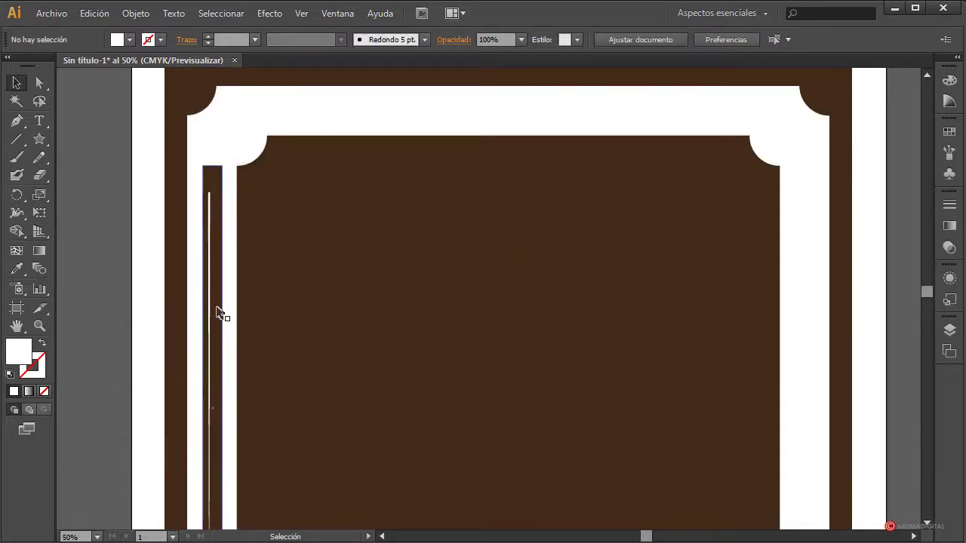
- Move the reflected white spike up until its wide end sits just inside the side bar's top edge
scroll(216, 315, down, 10)
scroll(215, 315, up, 5)
click(211, 266)
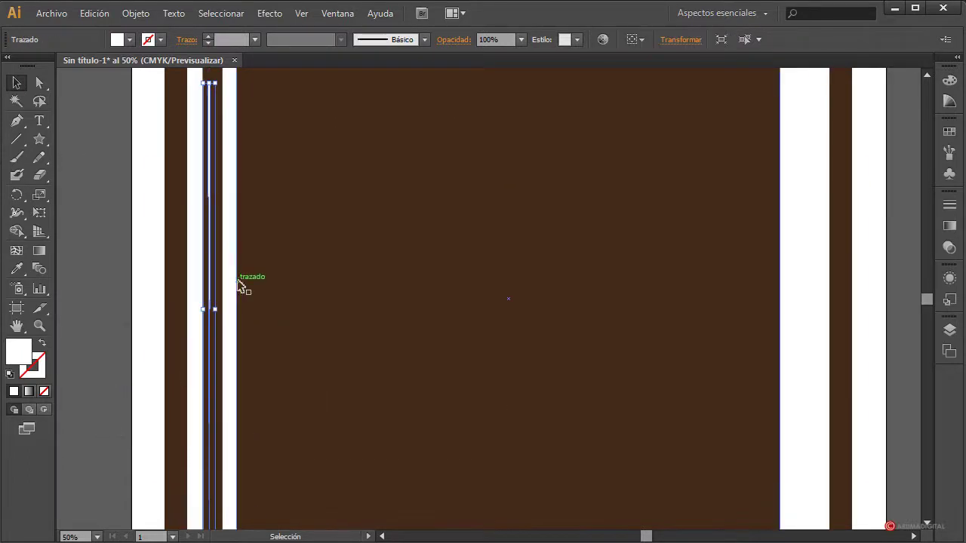
scroll(282, 294, down, 5)
scroll(282, 294, up, 4)
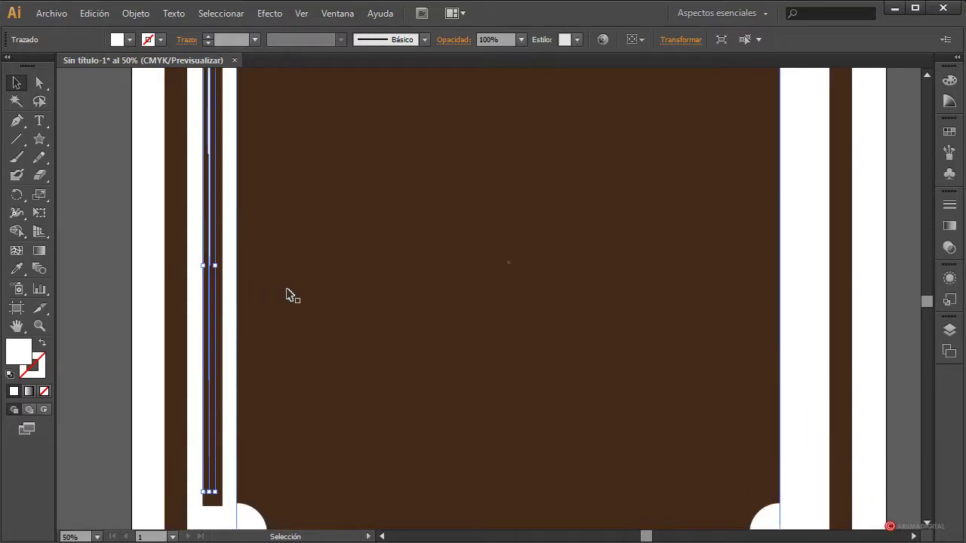
scroll(287, 295, up, 2)
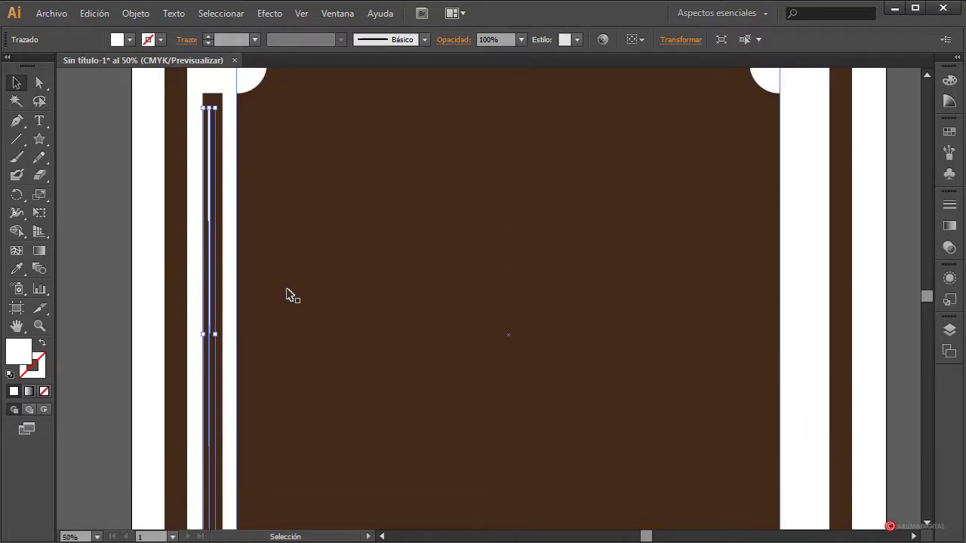
key(Up)
click(128, 245)
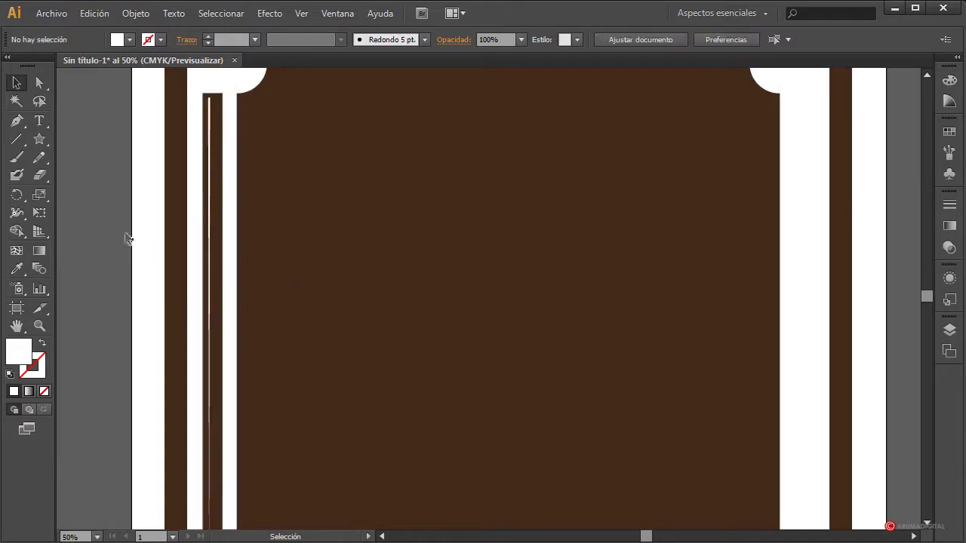
- Duplicate the white spike twice toward the right, making three evenly spaced spikes inside the side bar
click(210, 171)
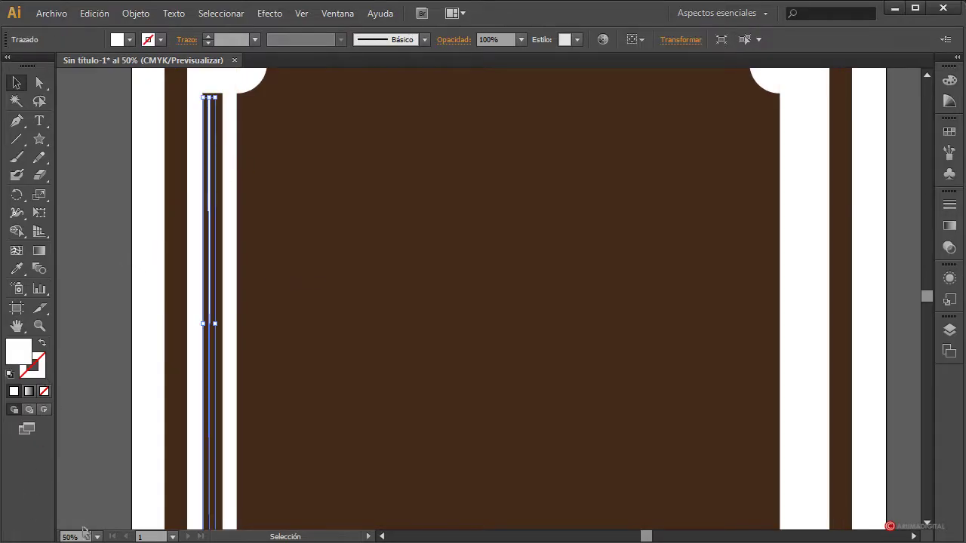
text(100)
key(Return)
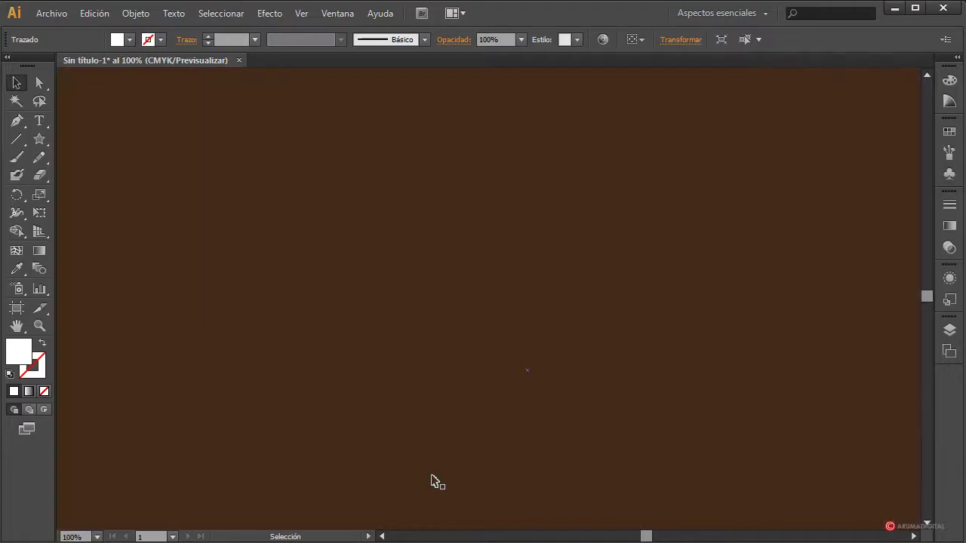
drag(646, 537, 254, 283)
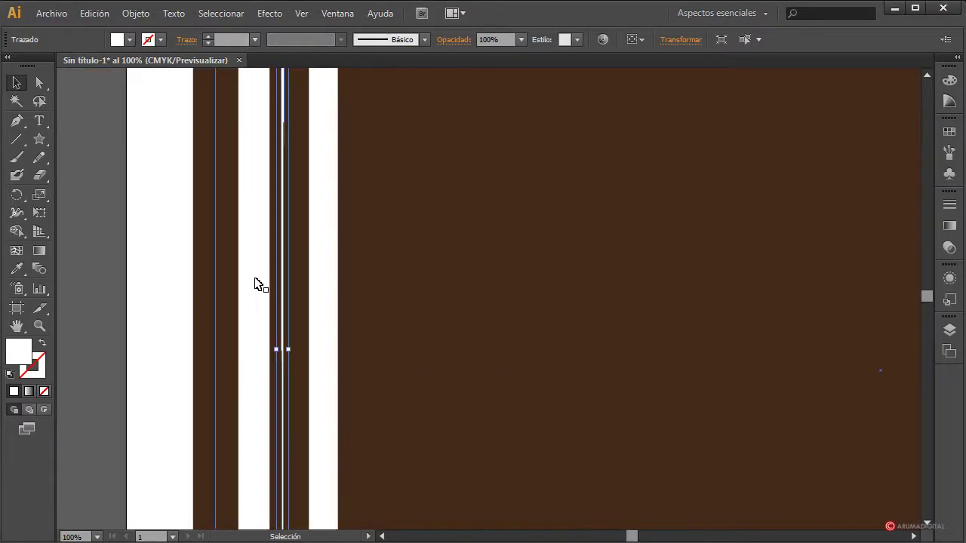
scroll(257, 282, up, 3)
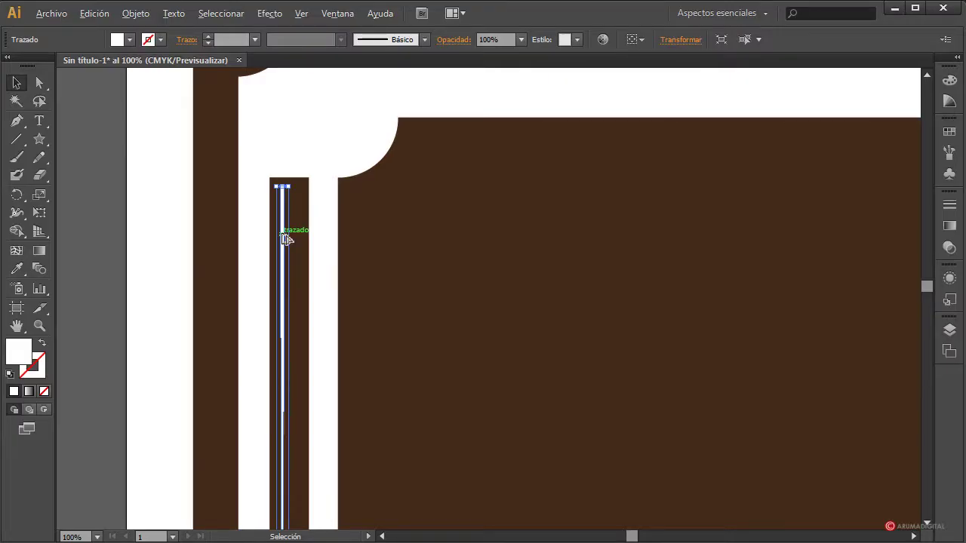
drag(286, 235, 298, 237)
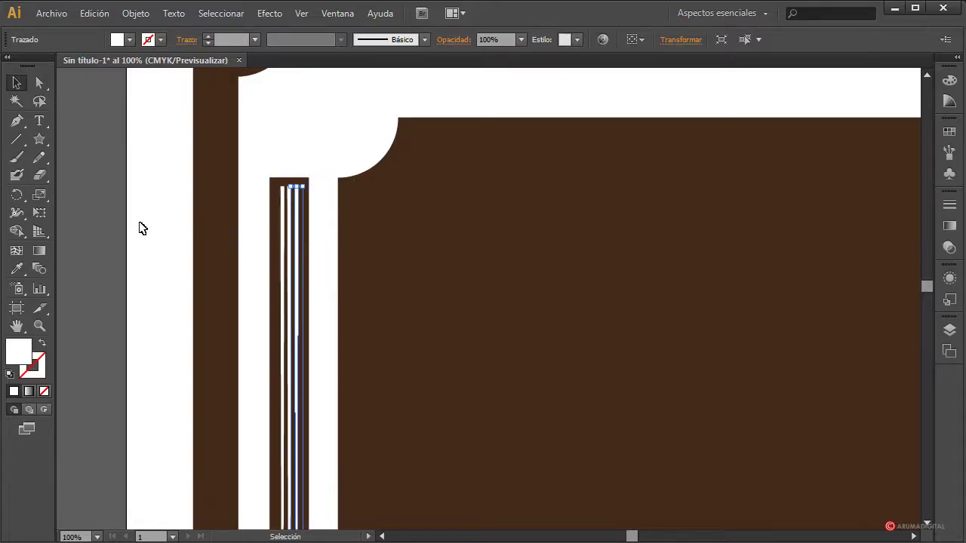
click(88, 235)
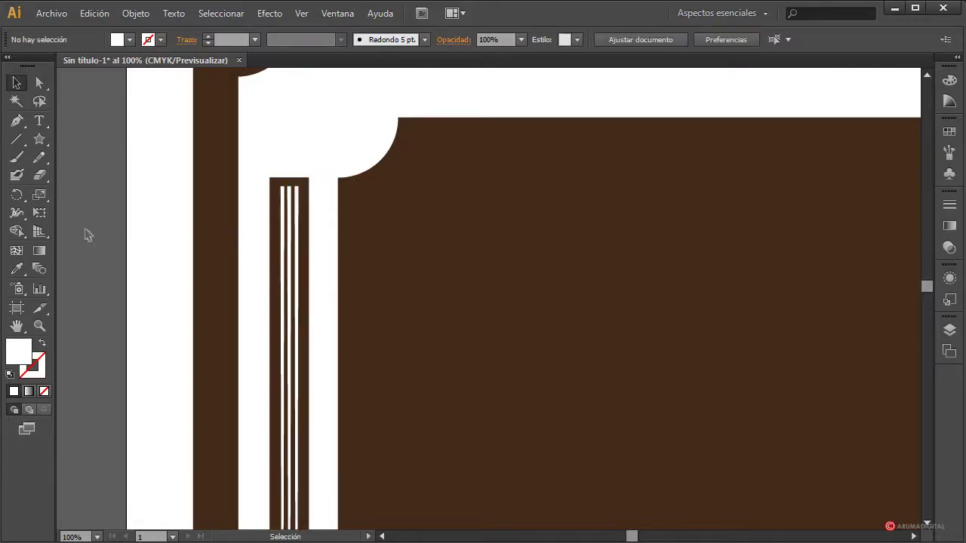
- Duplicate the rightmost white spike to add a fourth and nudge the copy left to match the spacing
click(301, 239)
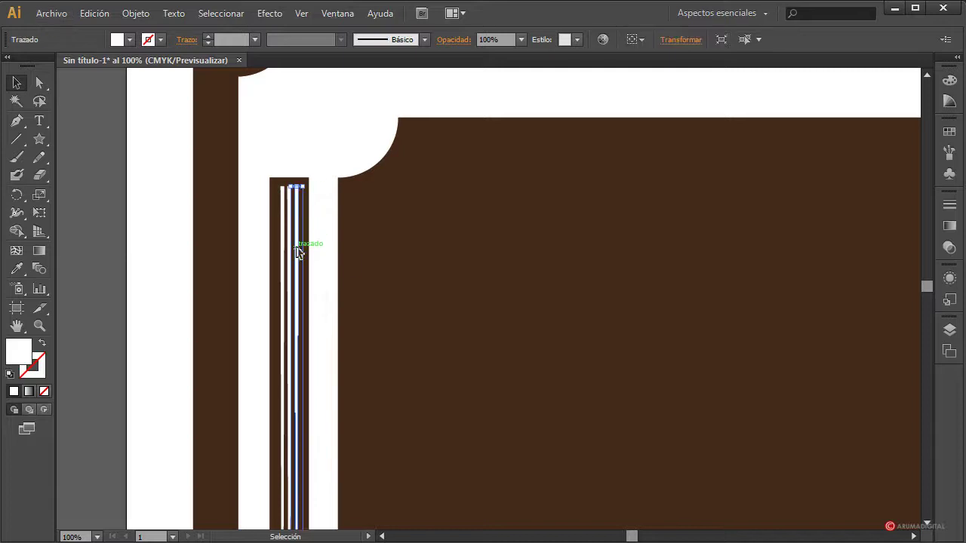
drag(298, 253, 306, 253)
key(Left)
key(Left)
key(Left)
key(Left)
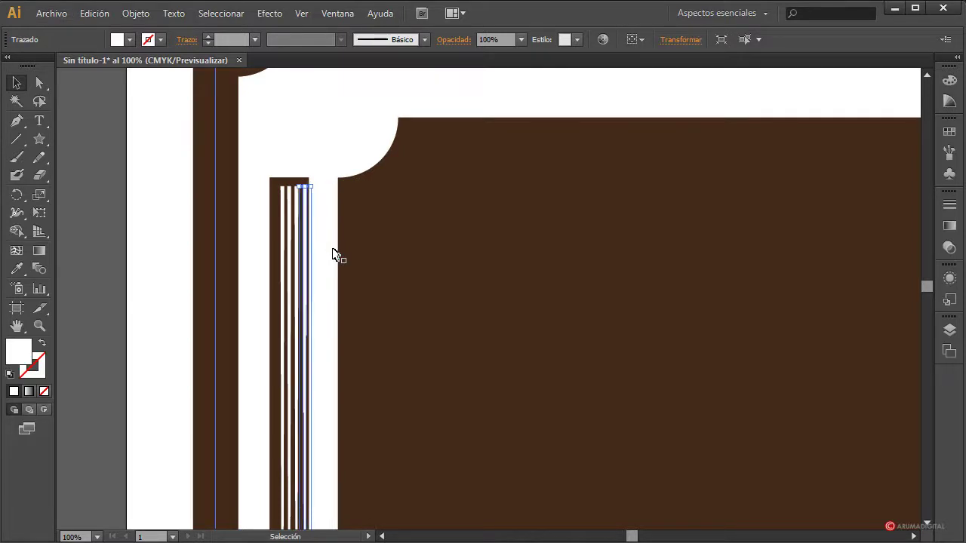
click(101, 224)
- Select the four white spikes and nudge them left so they sit centred within the side bar
click(286, 236)
shift+click(298, 214)
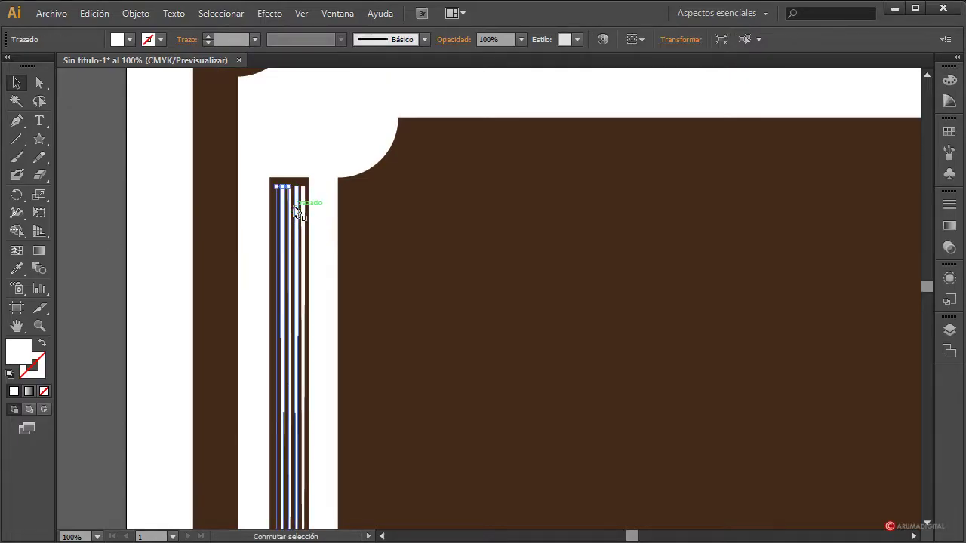
shift+click(298, 211)
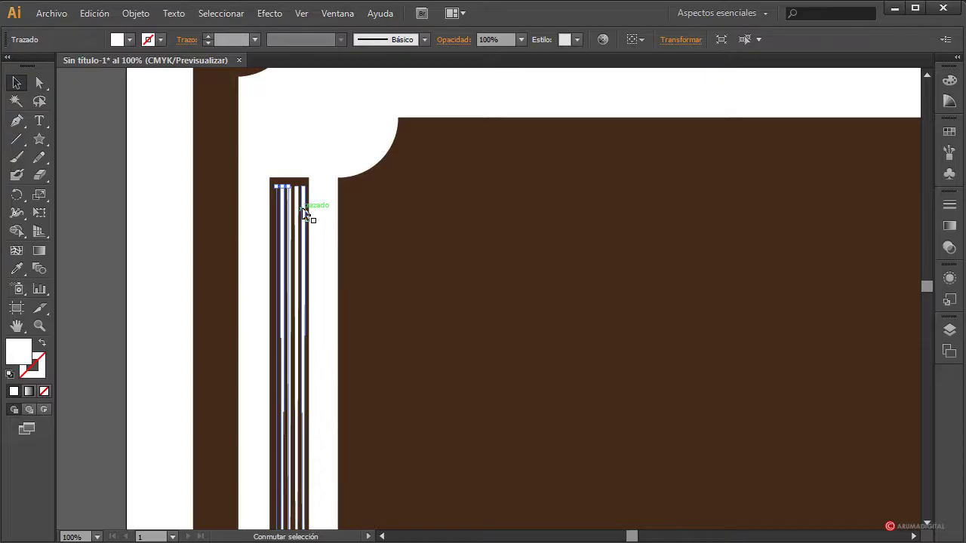
shift+click(305, 214)
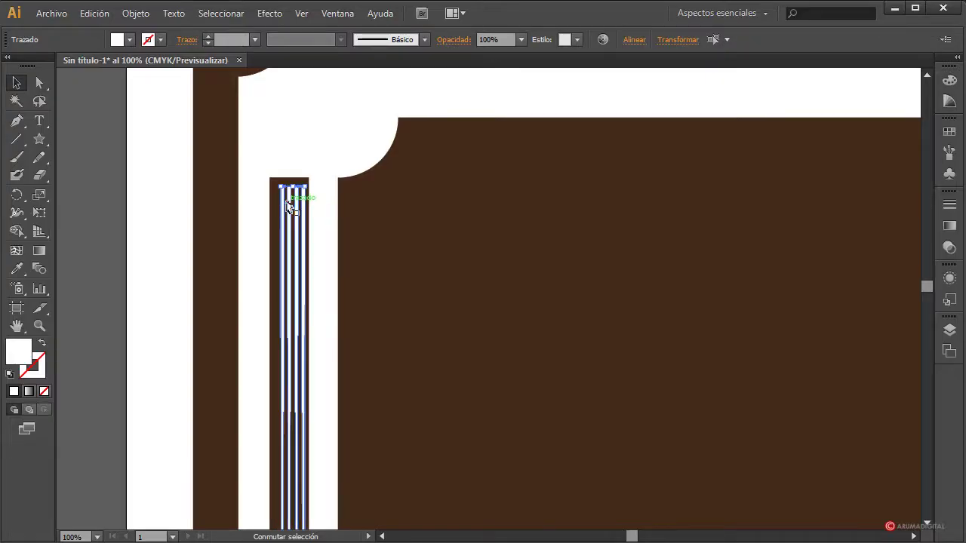
key(Left)
key(Left)
key(Left)
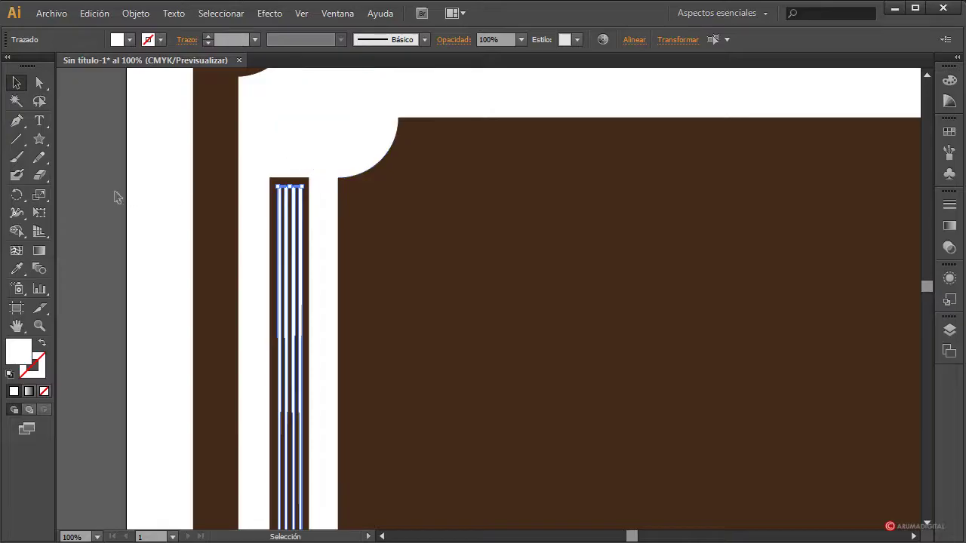
click(113, 194)
scroll(60, 240, down, 2)
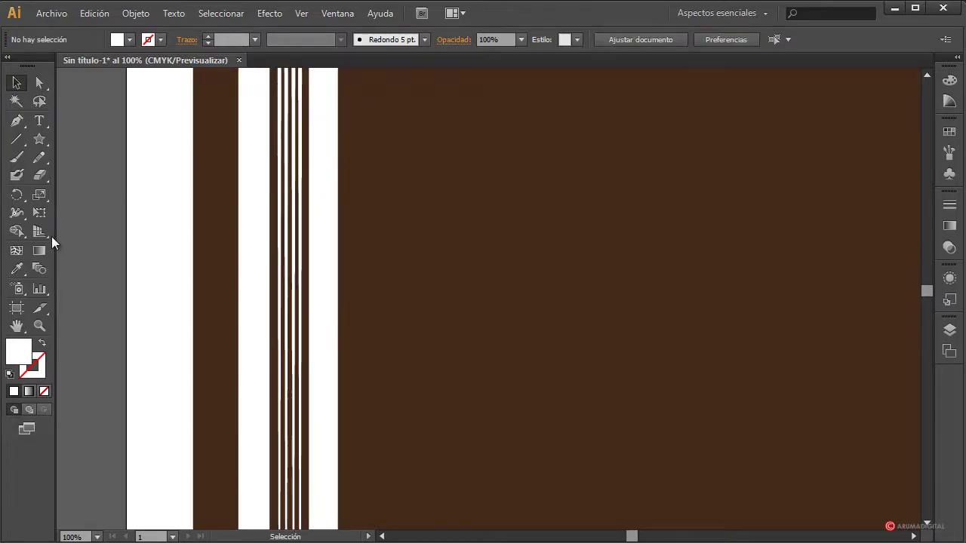
scroll(162, 236, up, 2)
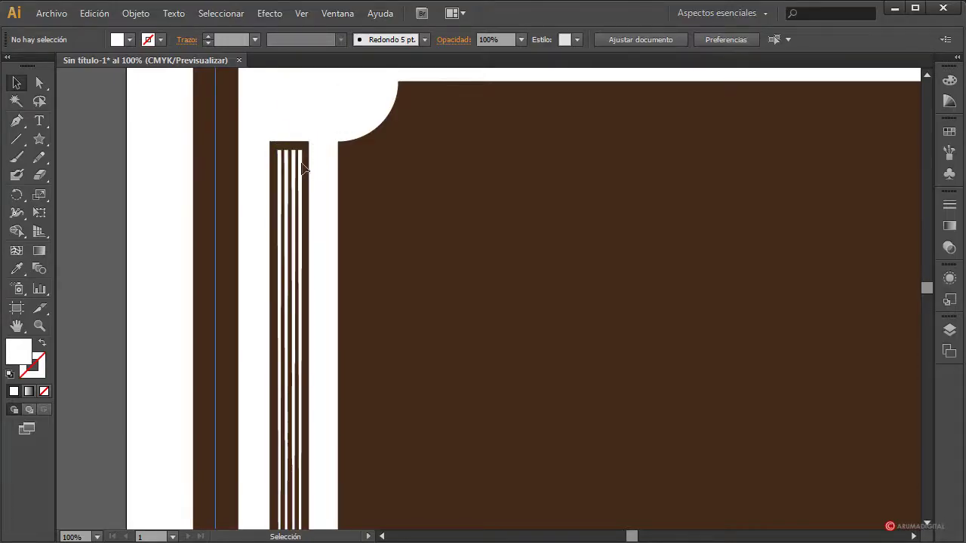
- Group the side bar together with its four white spikes
mouse_move(302, 168)
mouse_down()
mouse_move(287, 192)
mouse_move(339, 194)
mouse_move(297, 192)
mouse_up()
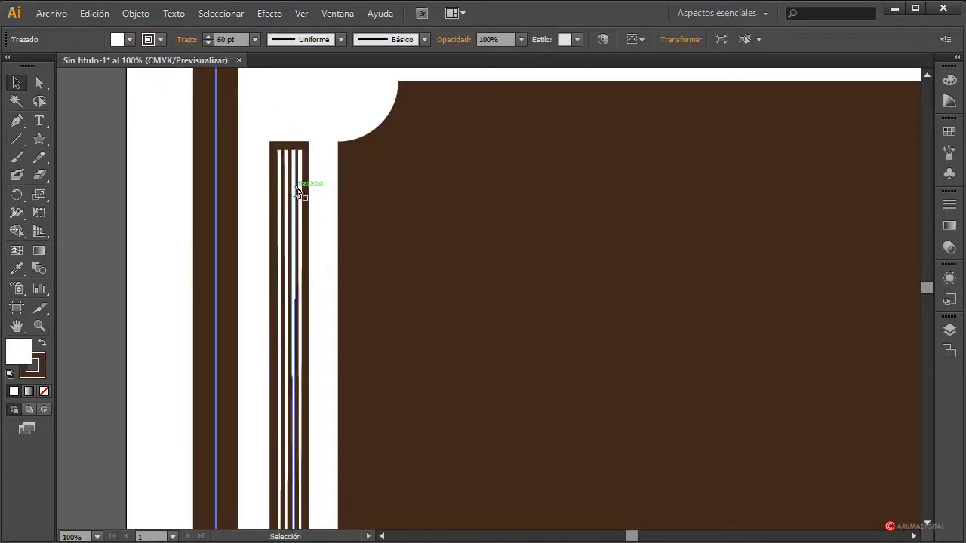
click(289, 184)
shift+click(286, 176)
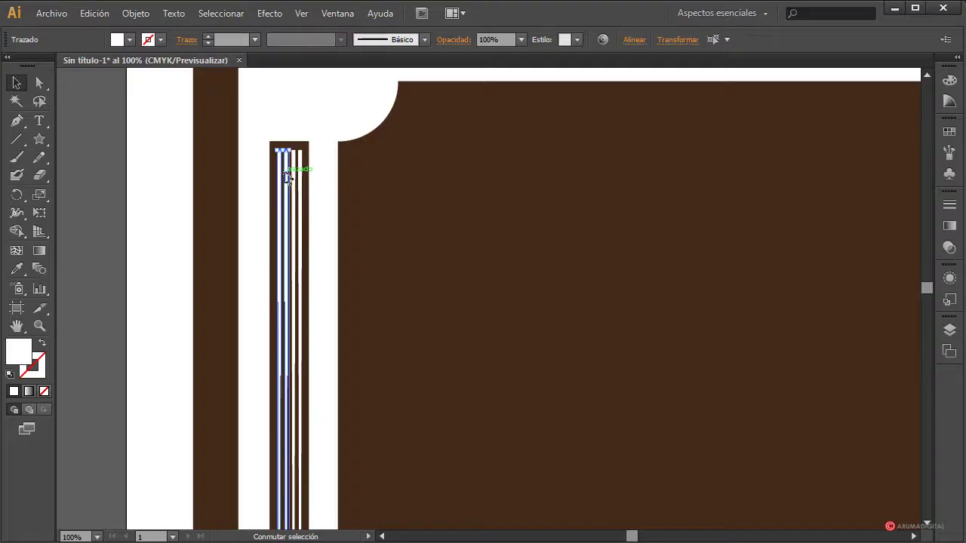
shift+click(295, 179)
shift+click(301, 178)
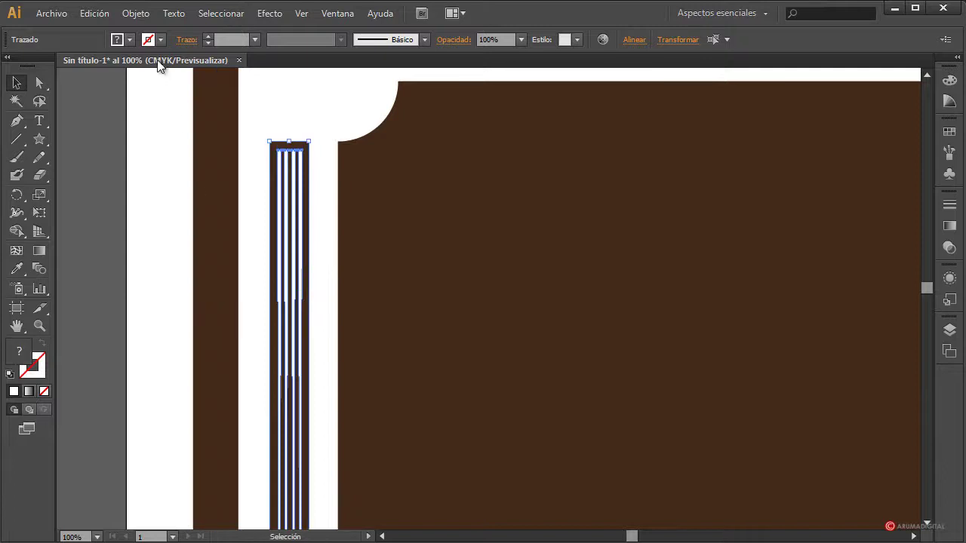
click(136, 12)
click(149, 76)
click(86, 226)
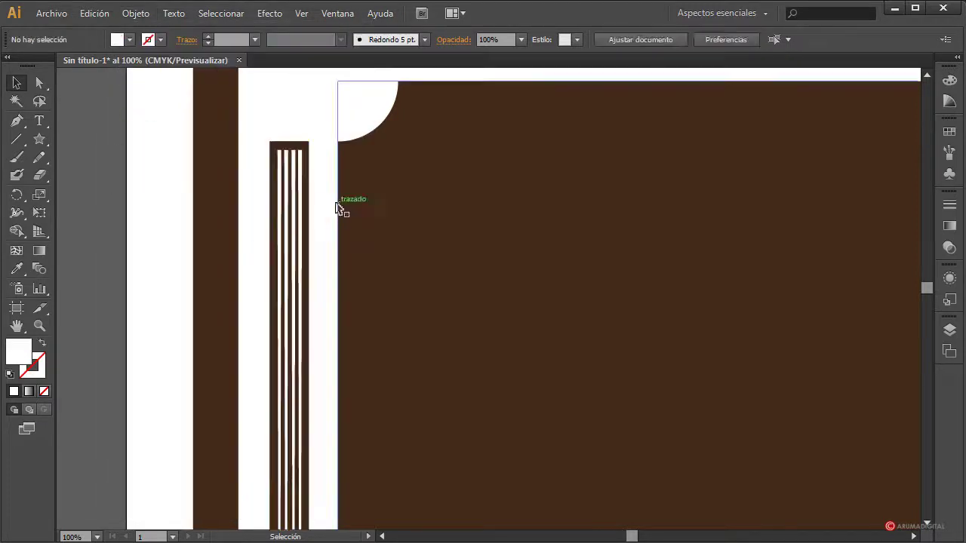
- Try to place a copy of the grouped bar in the frame's right-hand white band and nudge it into position
click(306, 206)
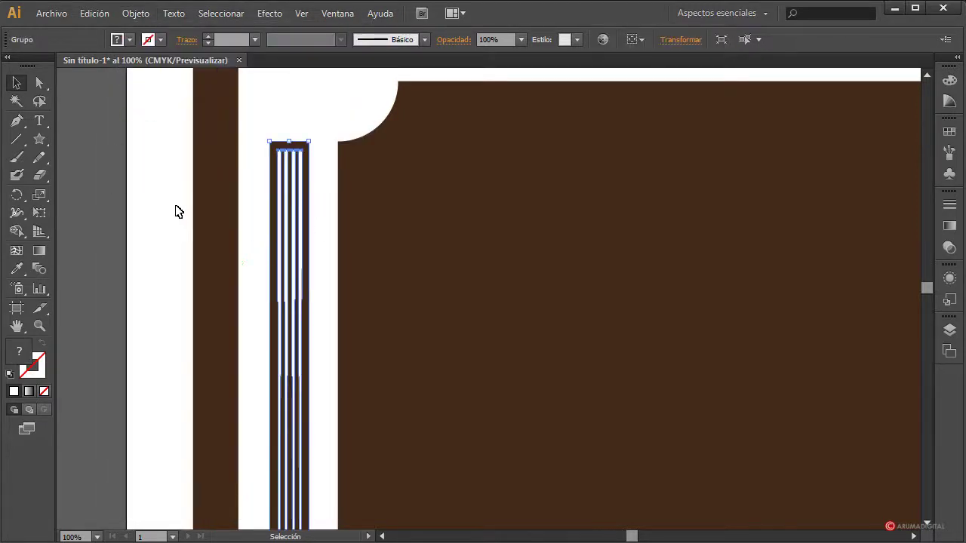
click(95, 537)
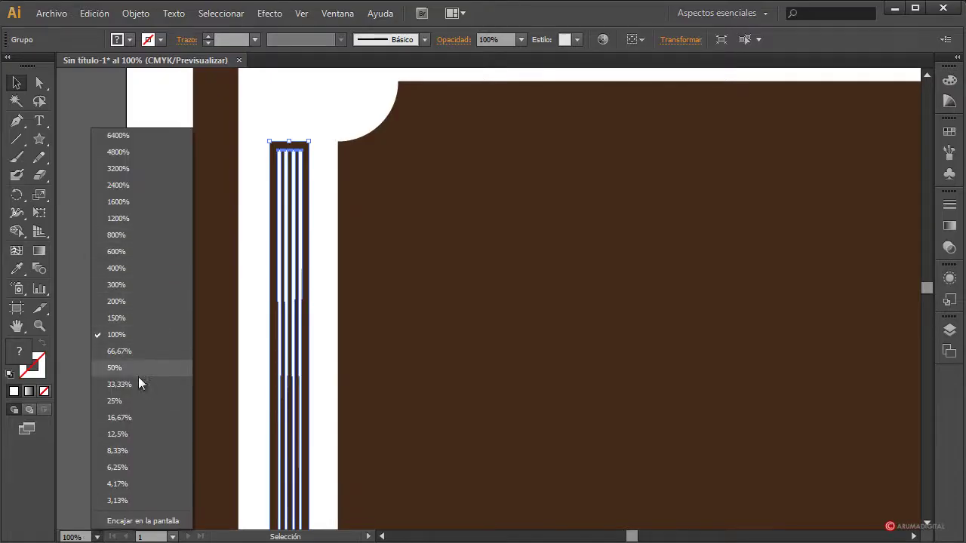
click(120, 368)
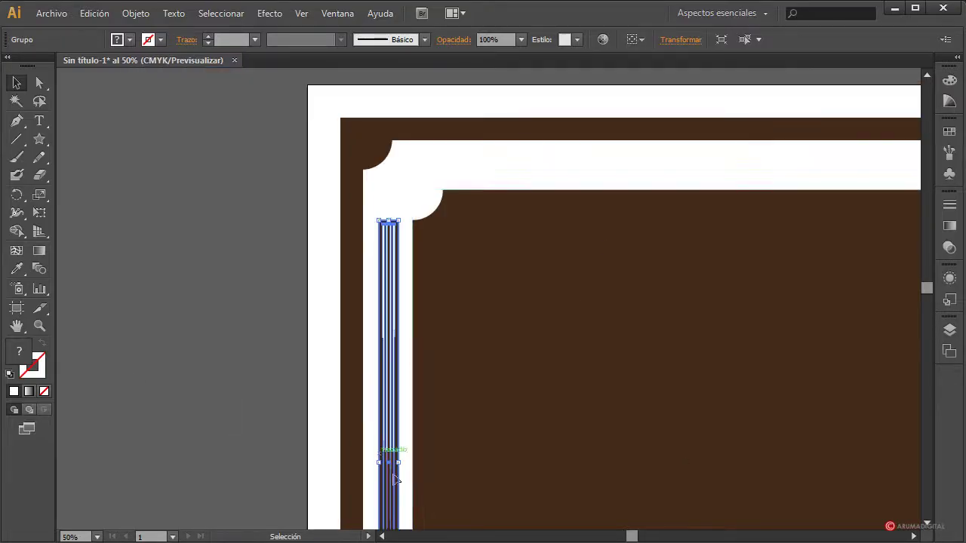
drag(634, 537, 644, 539)
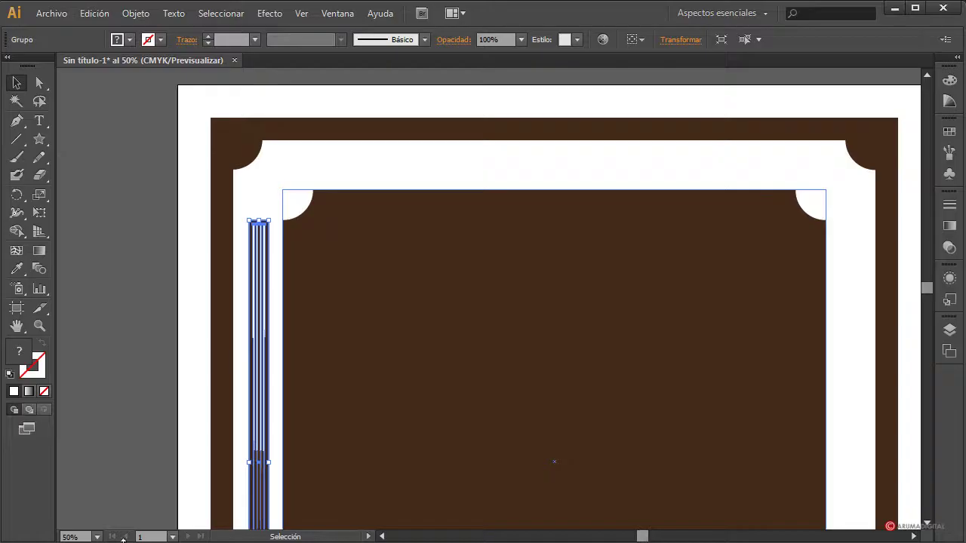
click(97, 537)
click(127, 401)
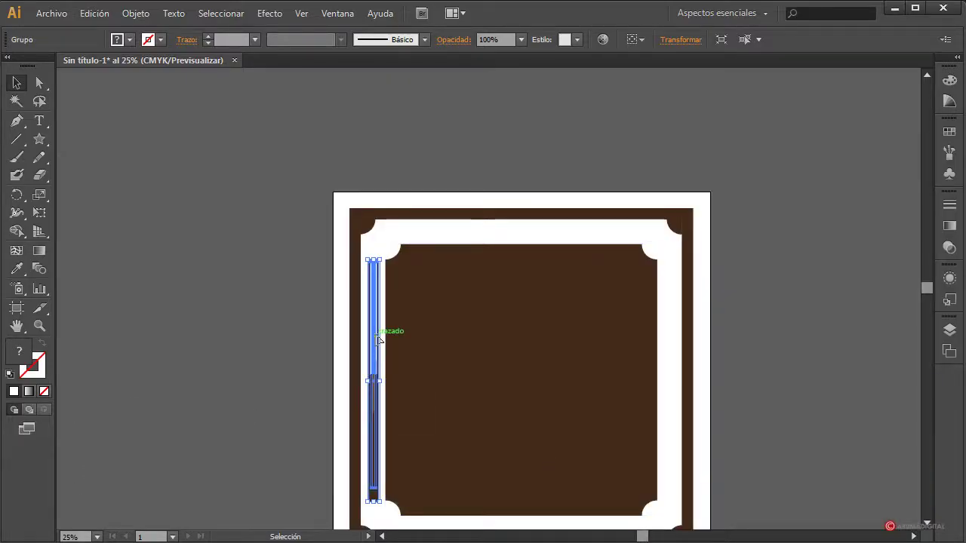
drag(380, 336, 674, 332)
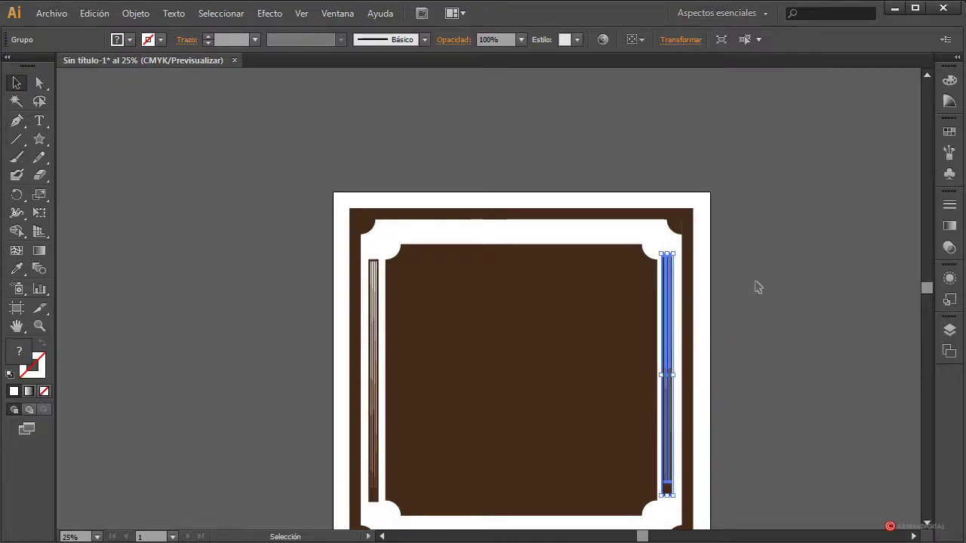
key(Right)
key(Right)
key(Right)
key(Right)
key(Right)
key(Right)
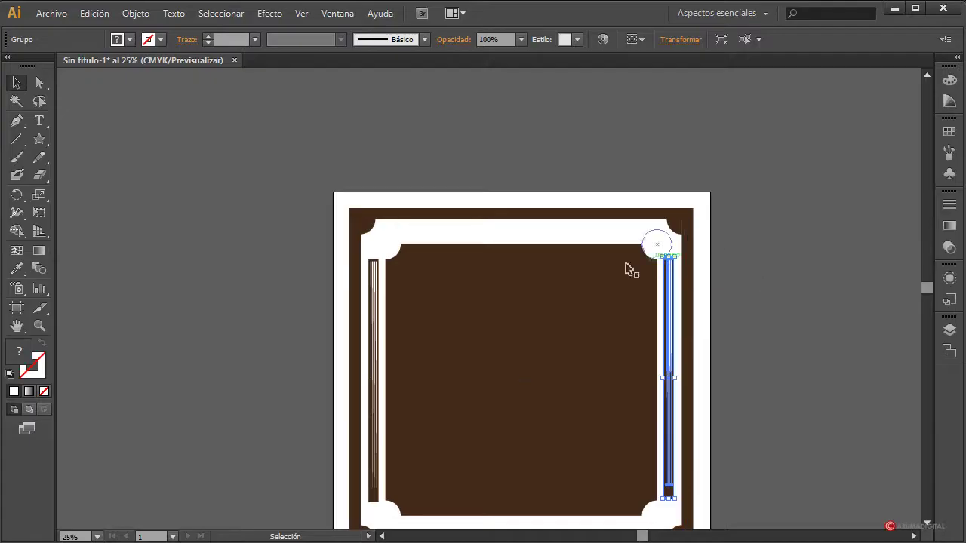
click(762, 253)
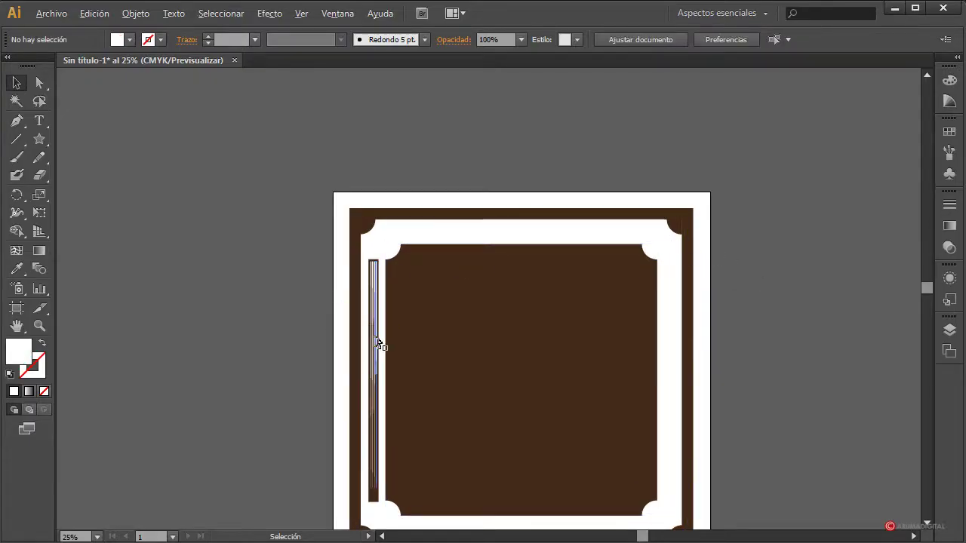
- Duplicate the grouped bar straight across into the frame's right-hand white band, level with the original
drag(379, 343, 673, 327)
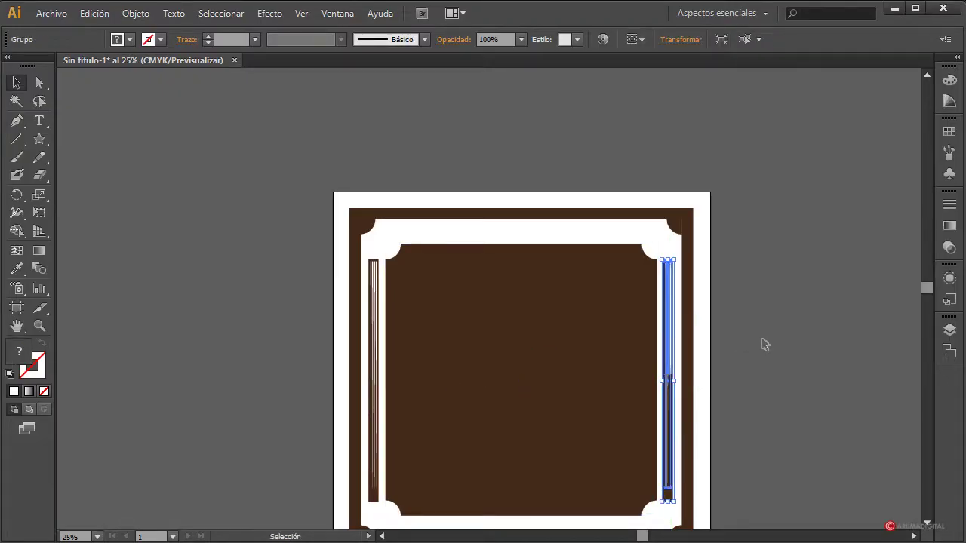
click(759, 368)
click(672, 327)
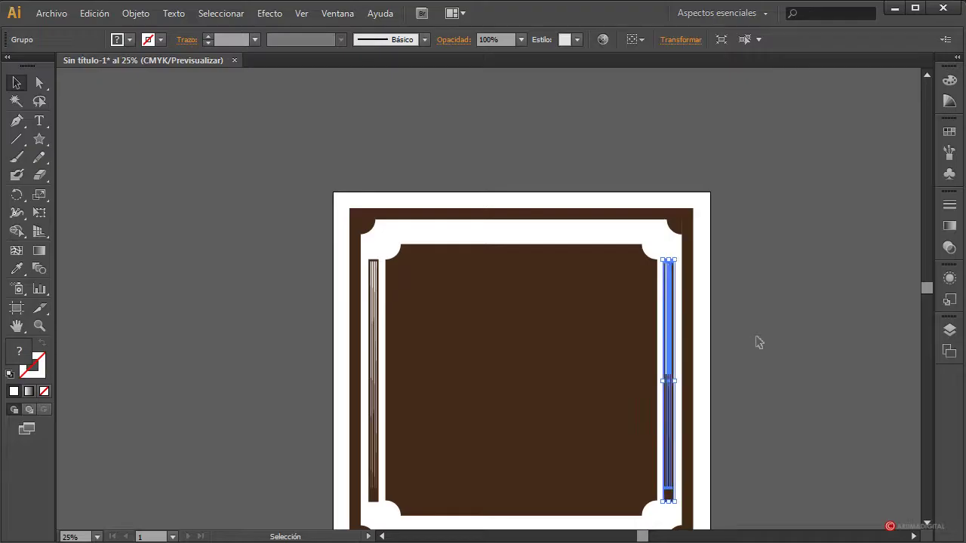
click(757, 341)
scroll(736, 339, down, 4)
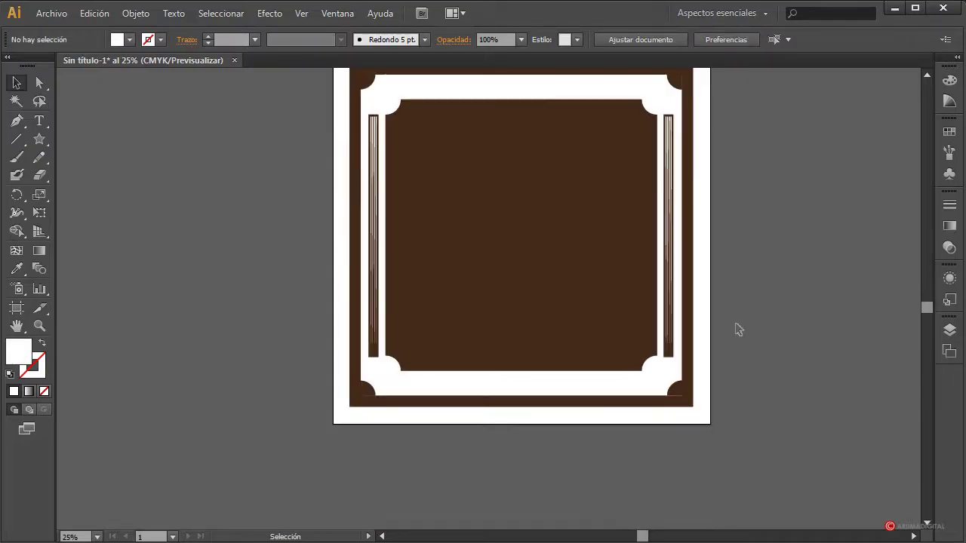
scroll(738, 341, up, 2)
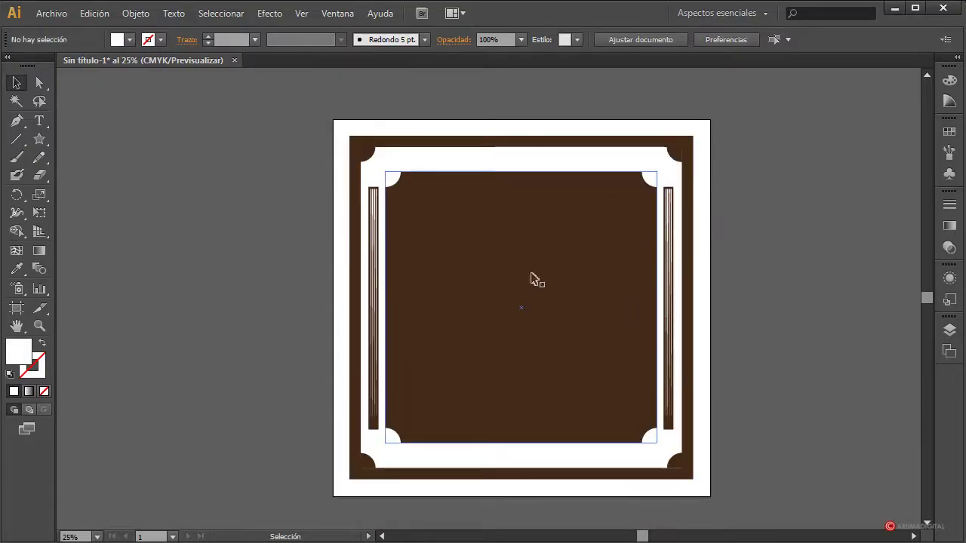
click(377, 256)
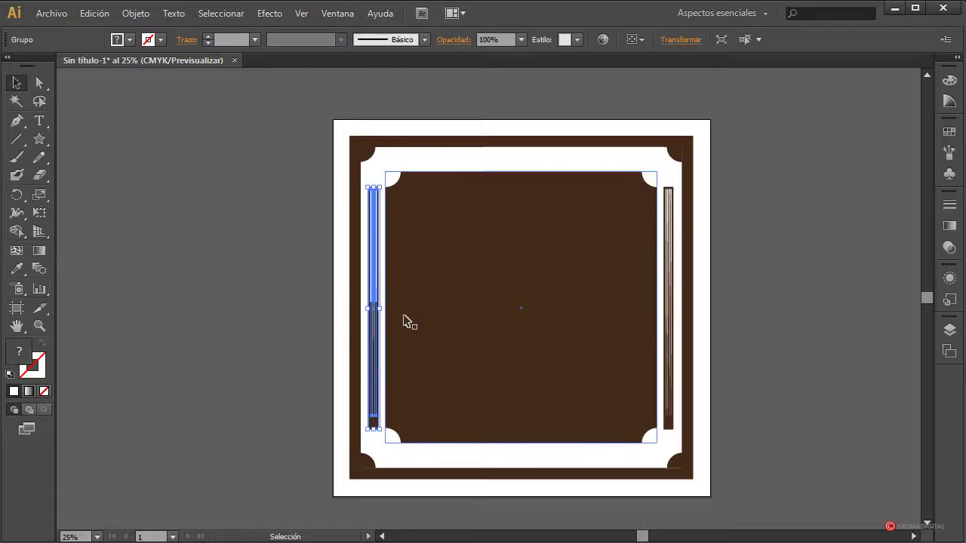
drag(369, 285, 210, 285)
key(Delete)
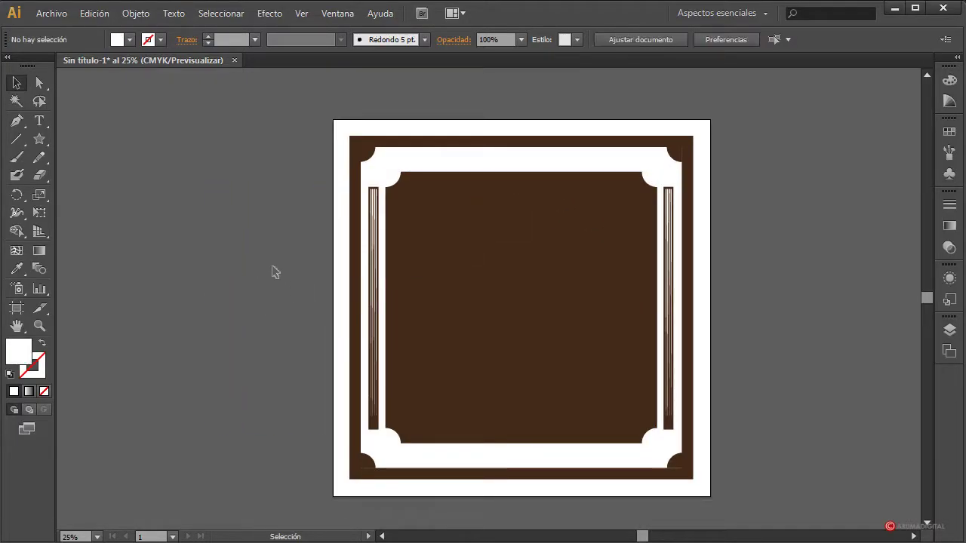
- Duplicate both side bars and rotate the copies a quarter turn to fill the frame's upper and lower white bands
click(375, 269)
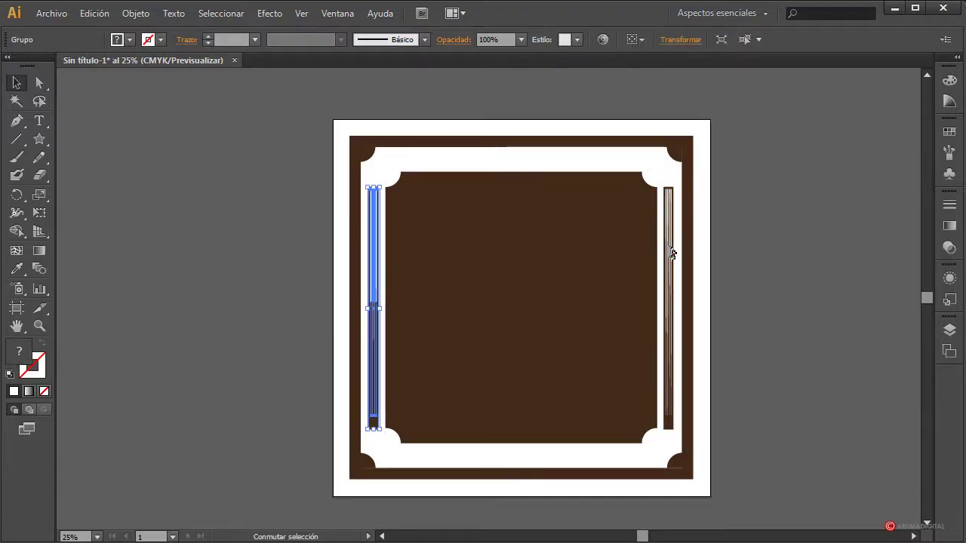
shift+click(671, 253)
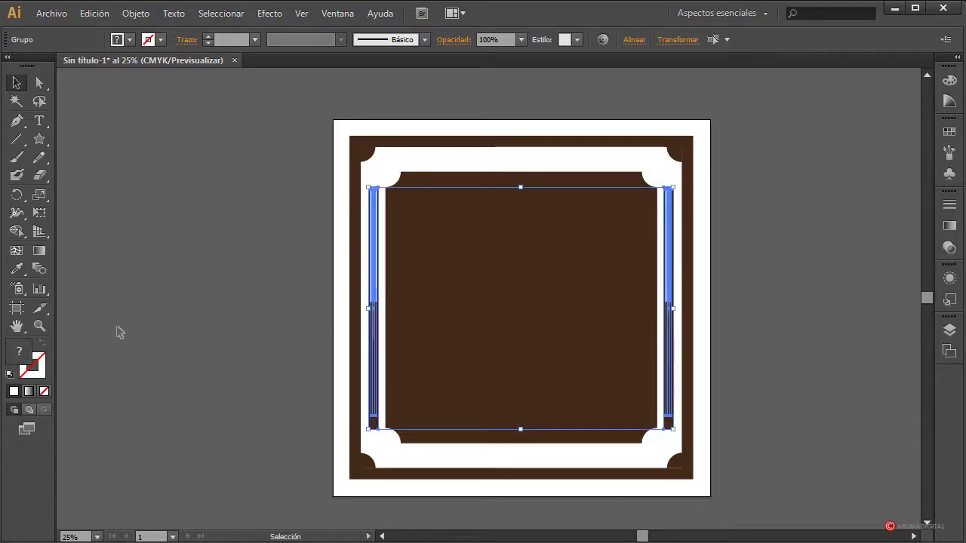
key(a)
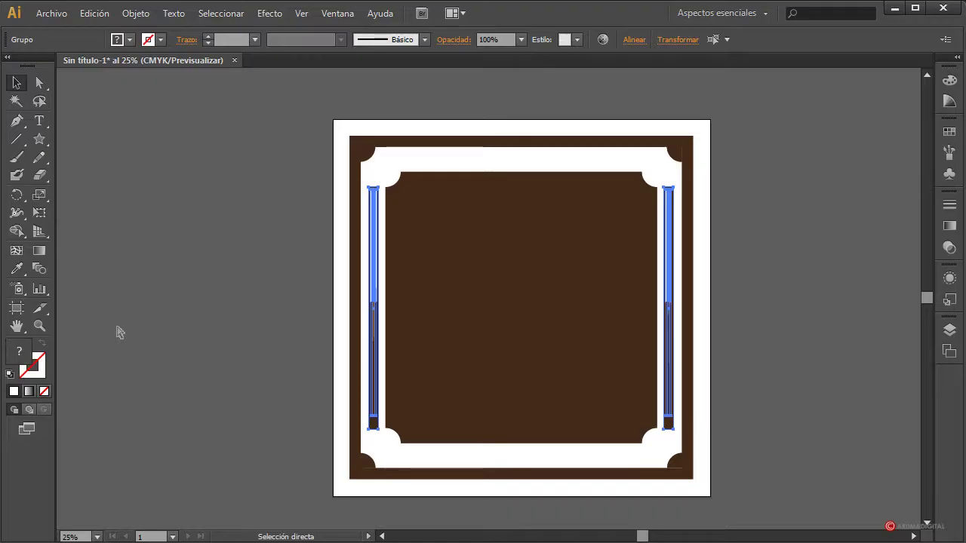
key(v)
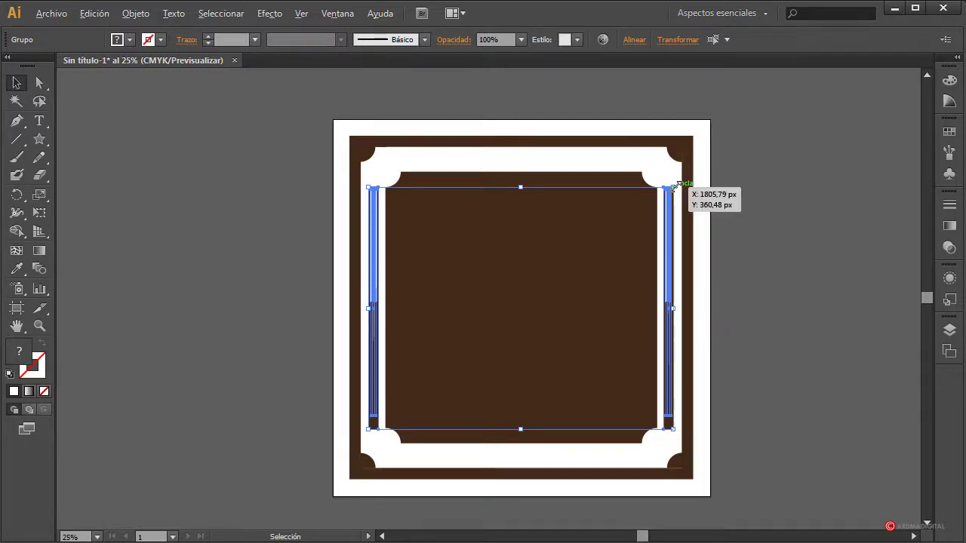
key(alt)
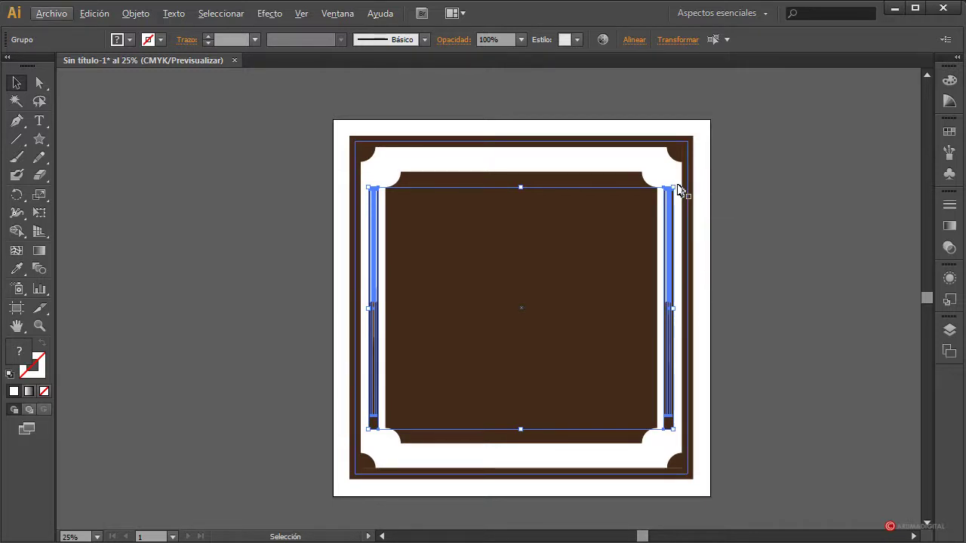
key(shift)
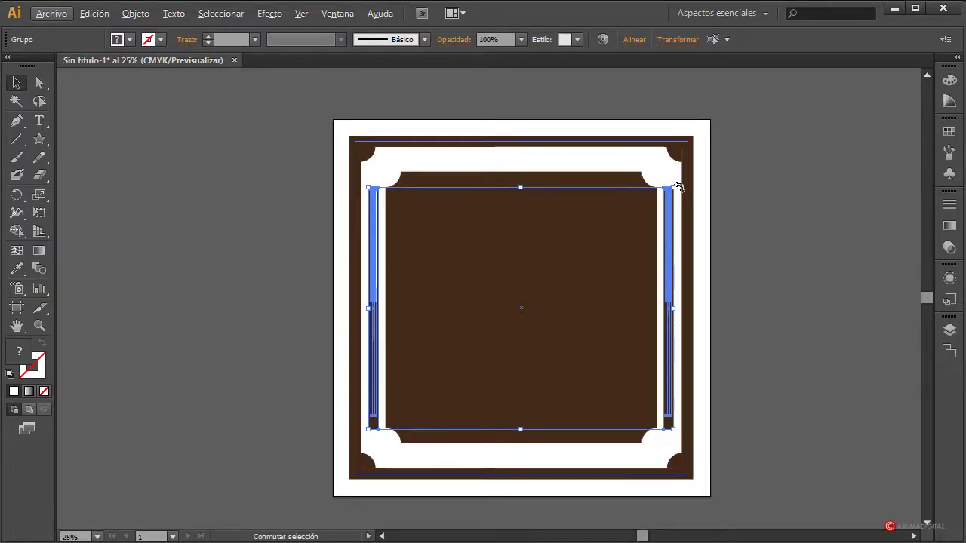
drag(678, 187, 623, 384)
click(785, 309)
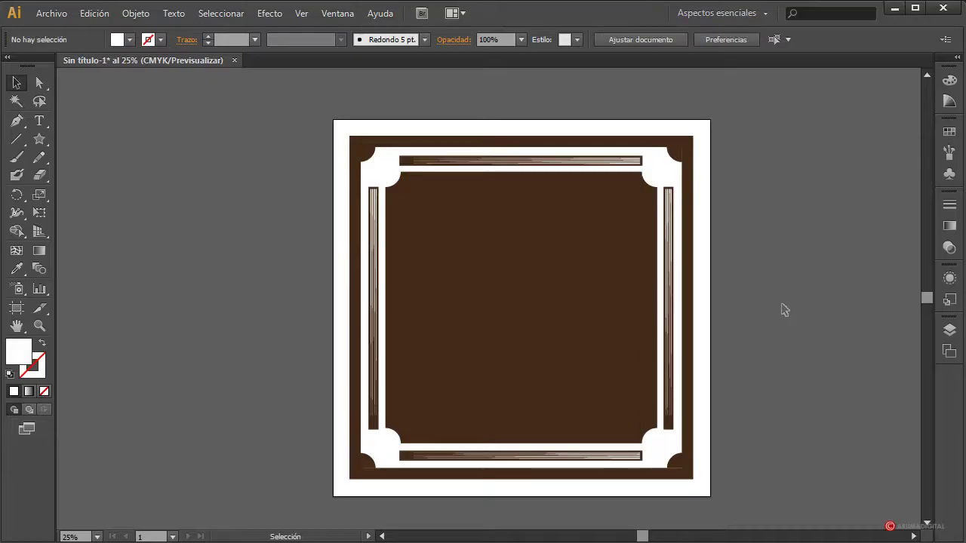
- Reflect the spiked bar in the frame's lower white band across the vertical axis
click(503, 462)
click(145, 13)
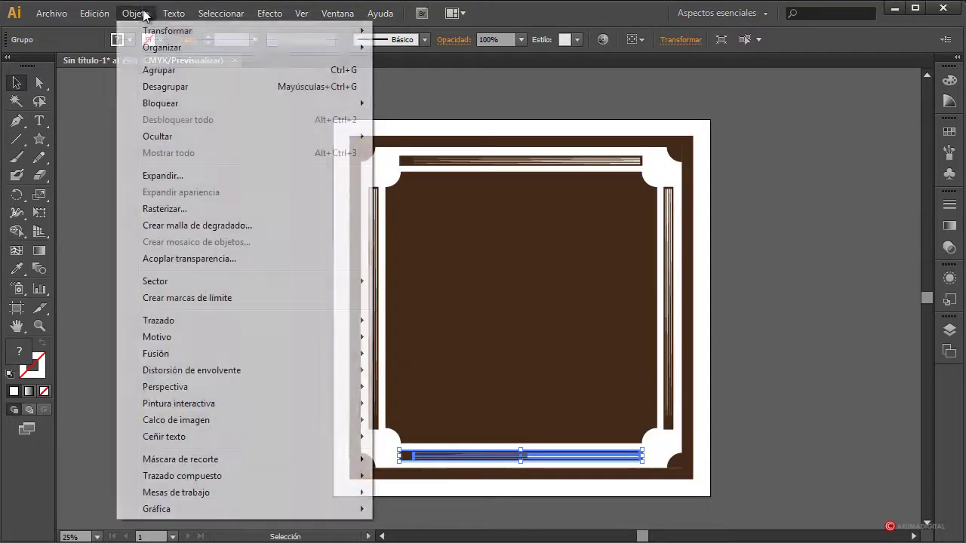
mouse_move(162, 32)
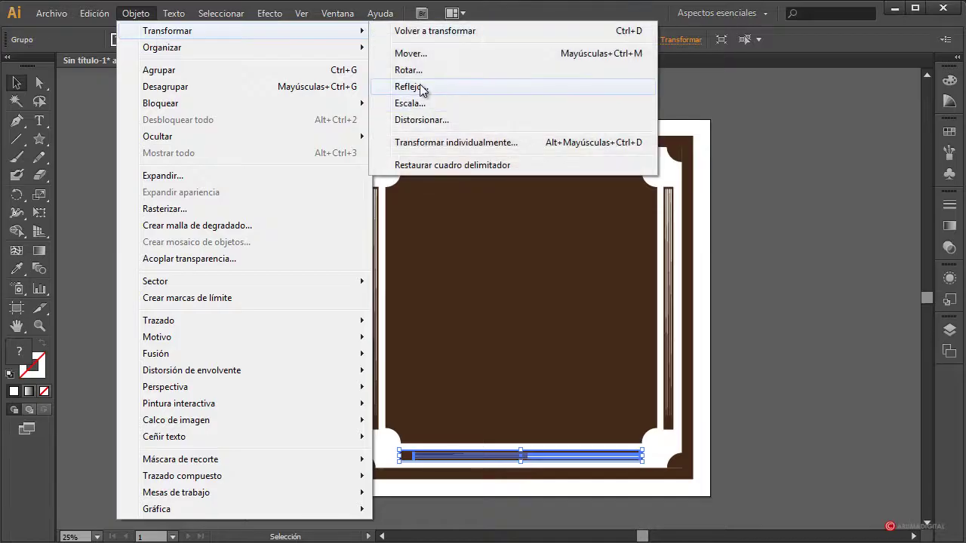
click(421, 87)
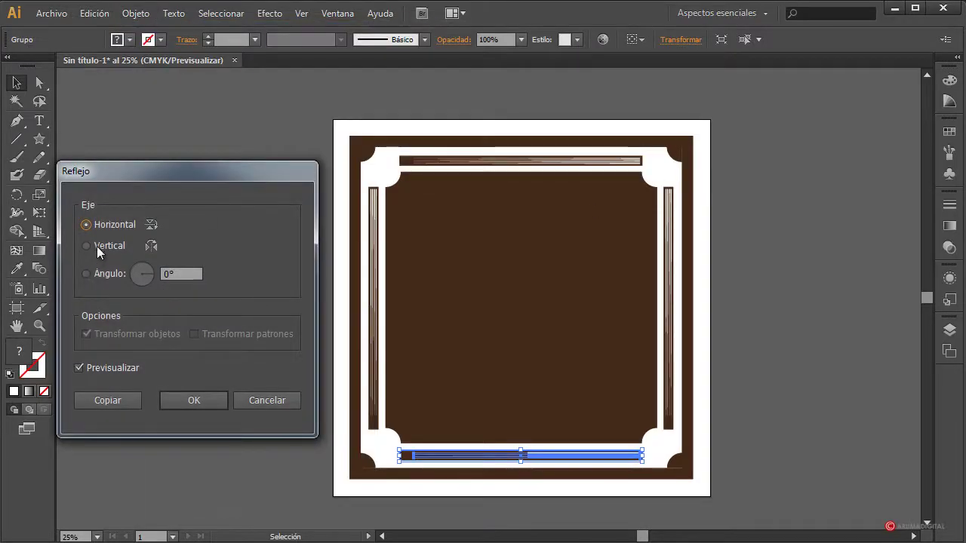
click(97, 245)
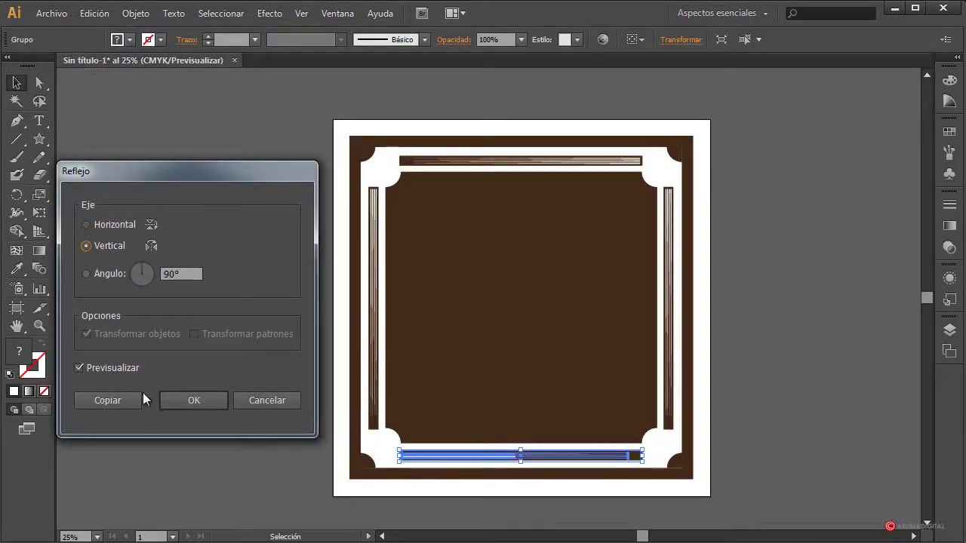
click(208, 401)
click(855, 272)
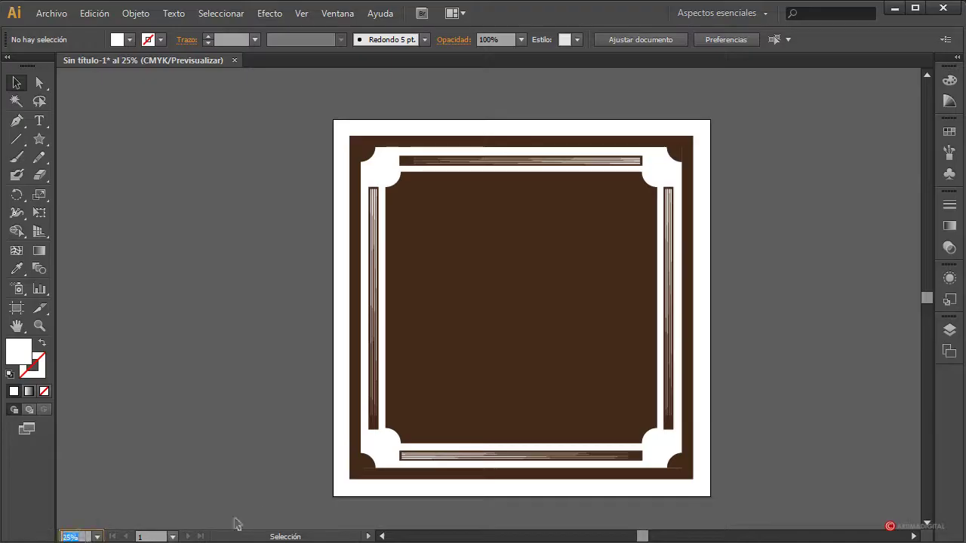
- Draw a tall narrow white ellipse about 62 by 132 px on the empty canvas beside the artboard's upper left corner
text(100)
key(Return)
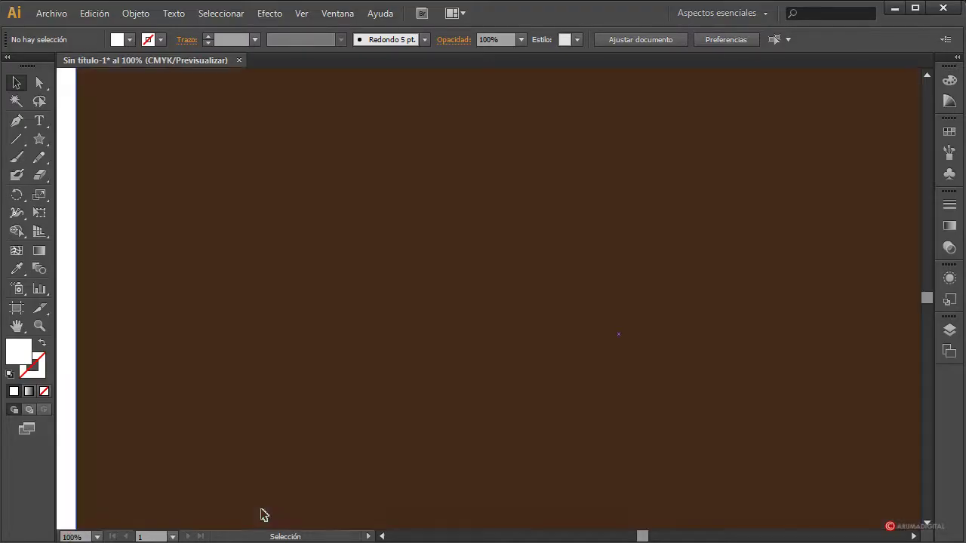
drag(927, 289, 928, 279)
scroll(433, 494, down, 1)
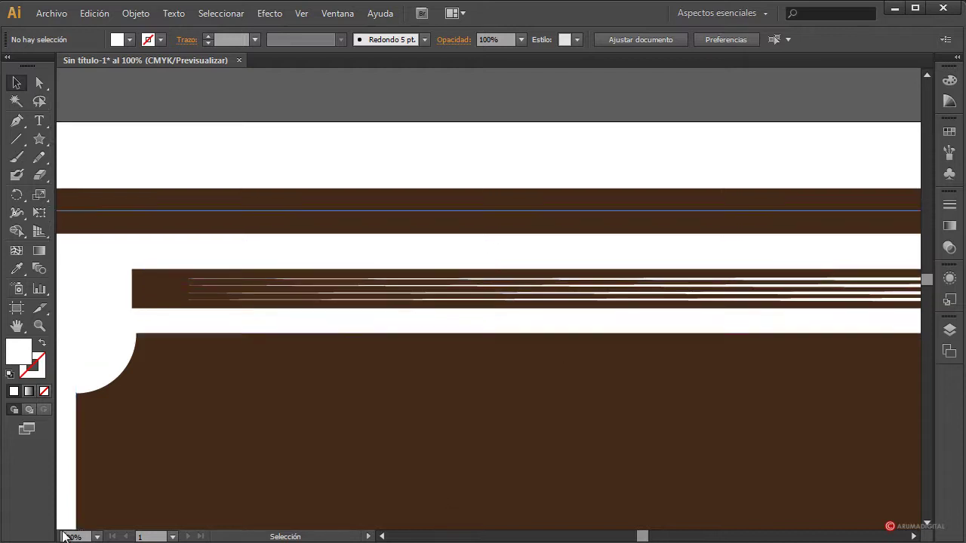
click(96, 537)
click(120, 366)
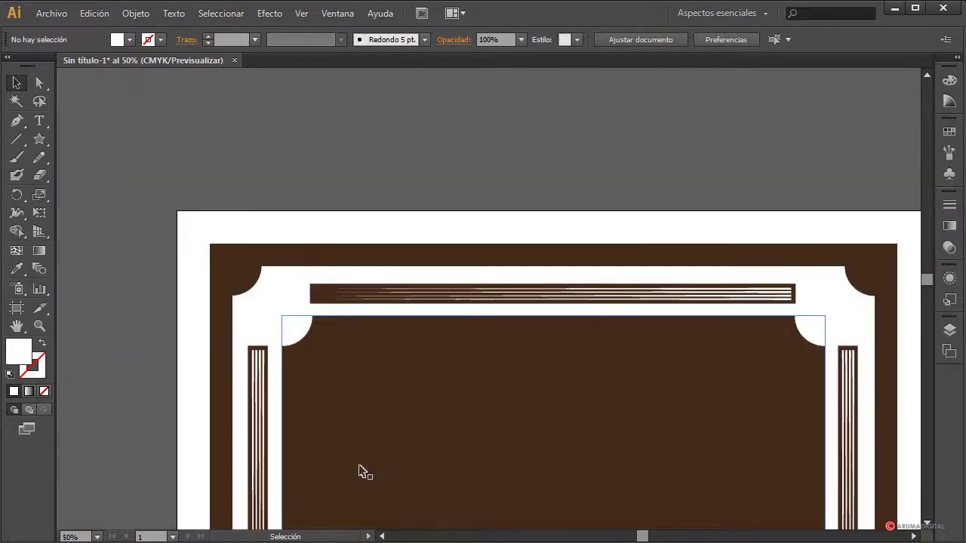
scroll(441, 462, down, 1)
scroll(440, 462, up, 1)
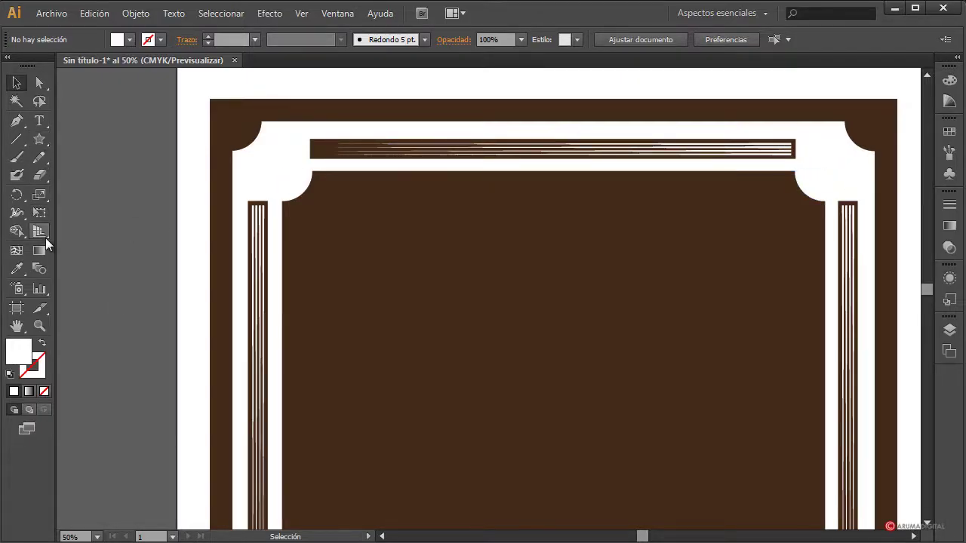
drag(39, 139, 114, 178)
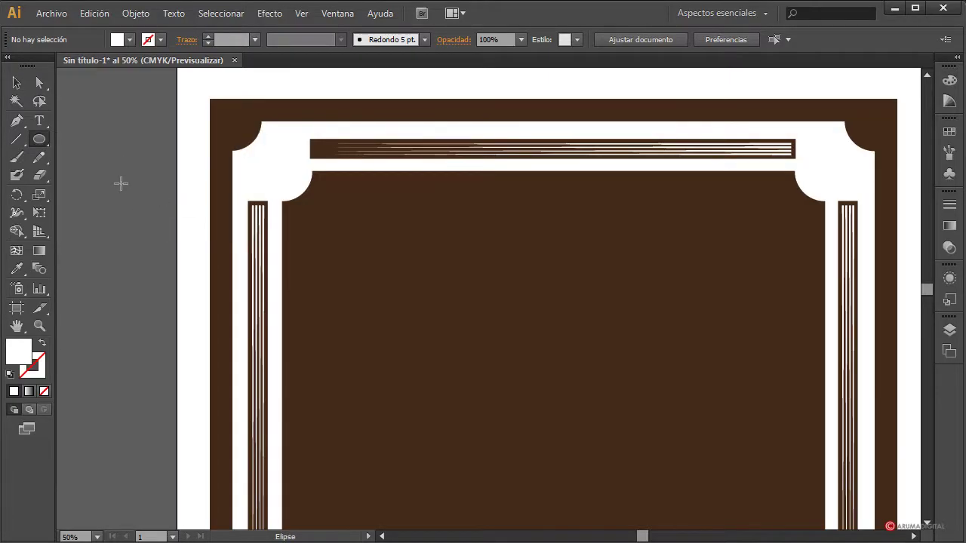
drag(115, 183, 138, 233)
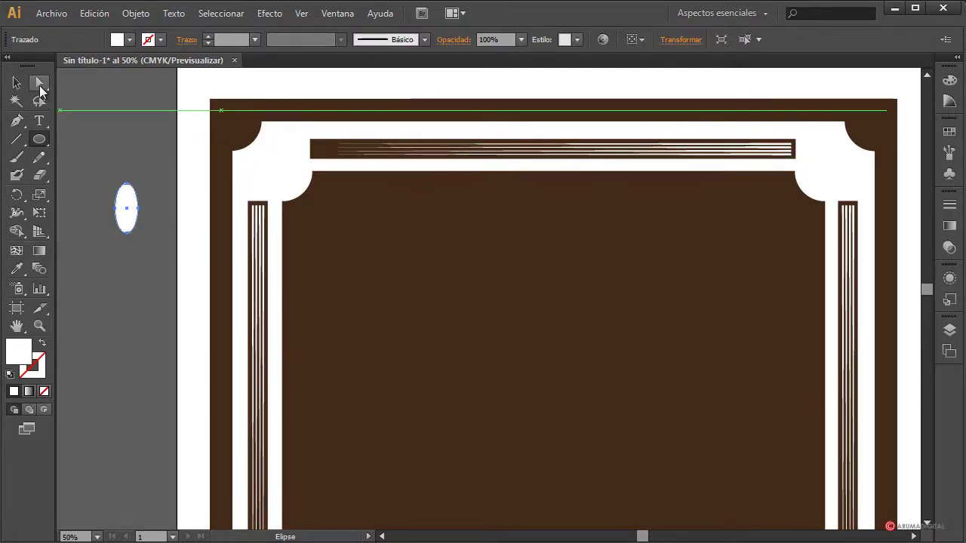
- Convert the ellipse's top anchor point to a corner to form a pointed leaf shape
click(39, 85)
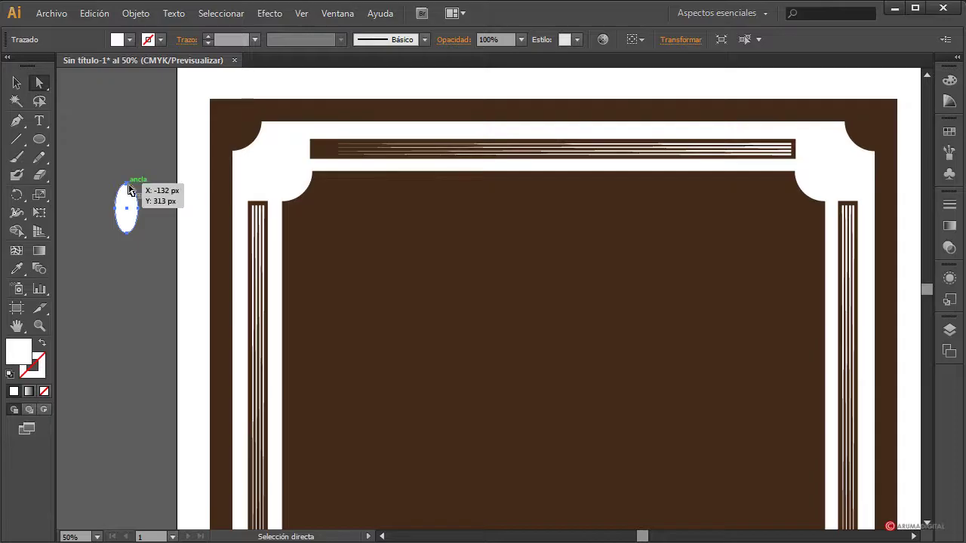
click(128, 188)
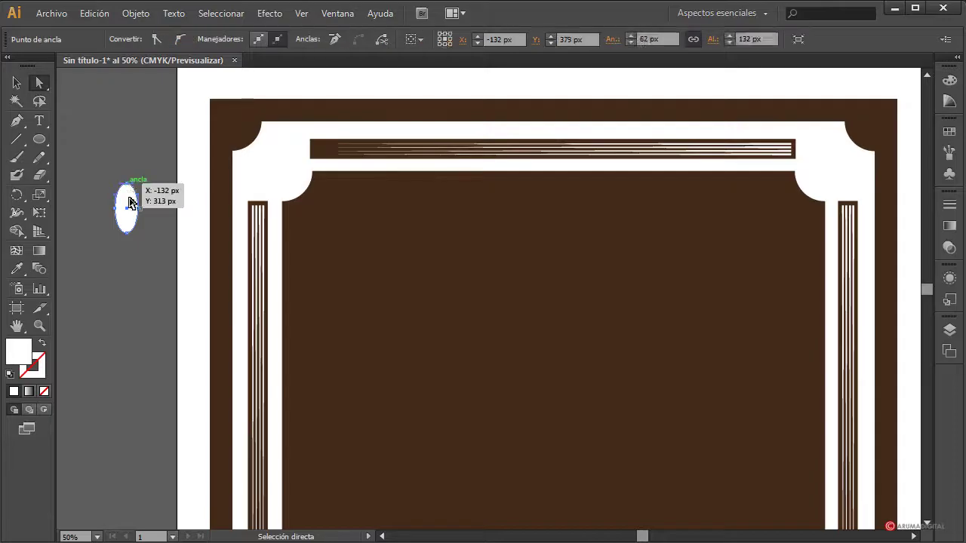
click(156, 39)
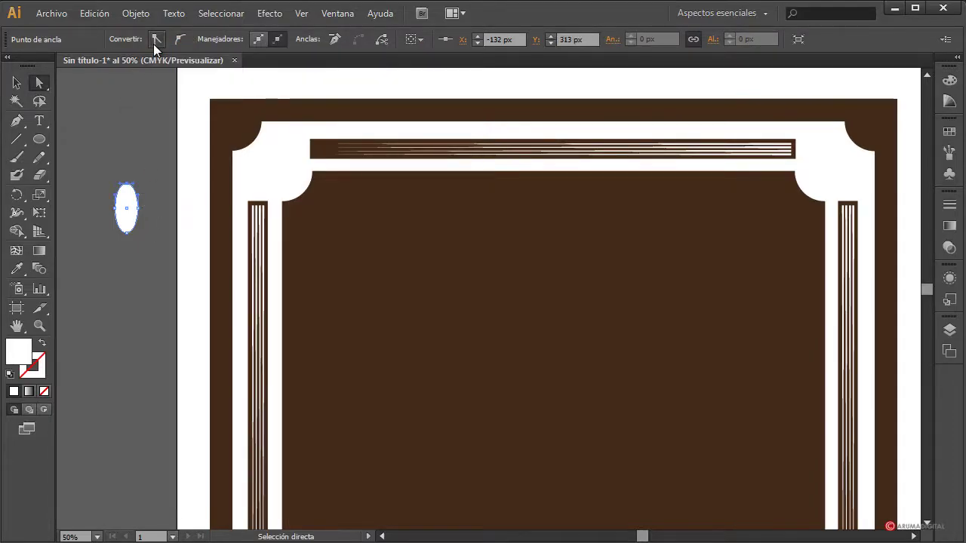
click(149, 207)
click(133, 225)
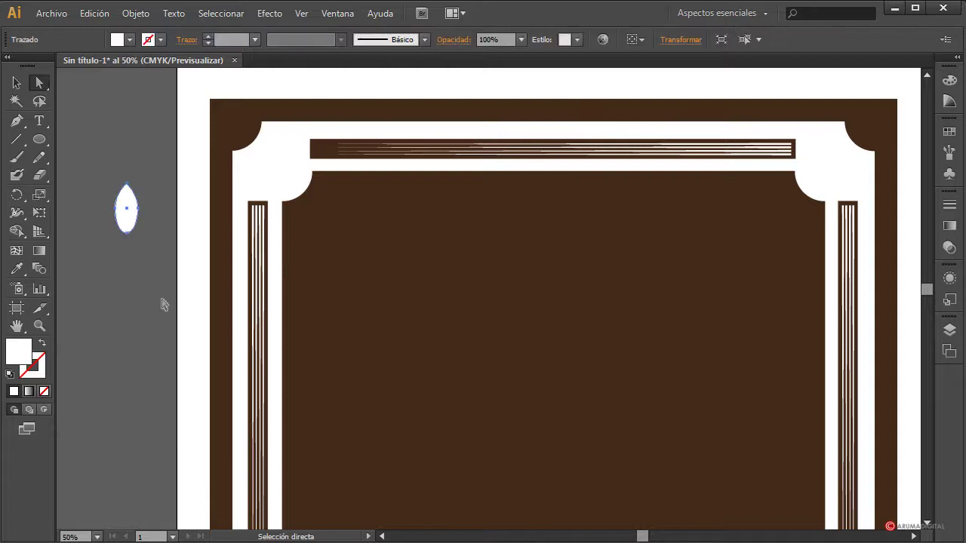
- Fill the leaf shape with the dark brown swatch C=50 M=70 Y=80 K=70
click(17, 82)
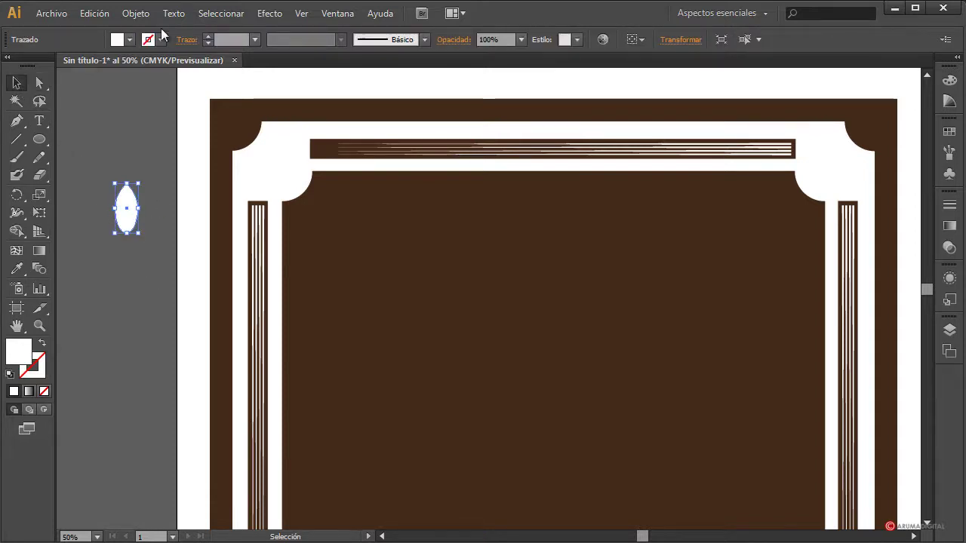
click(130, 41)
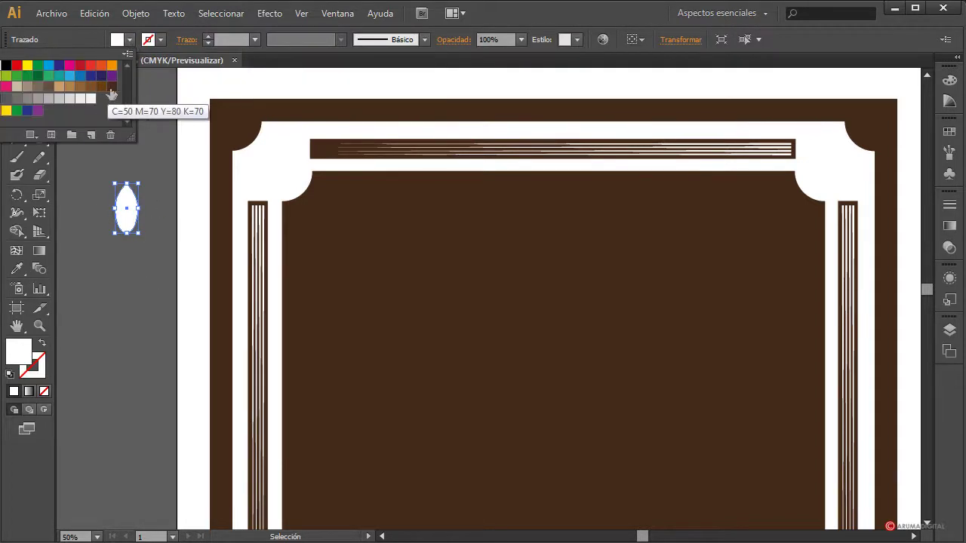
click(112, 86)
click(71, 215)
click(110, 260)
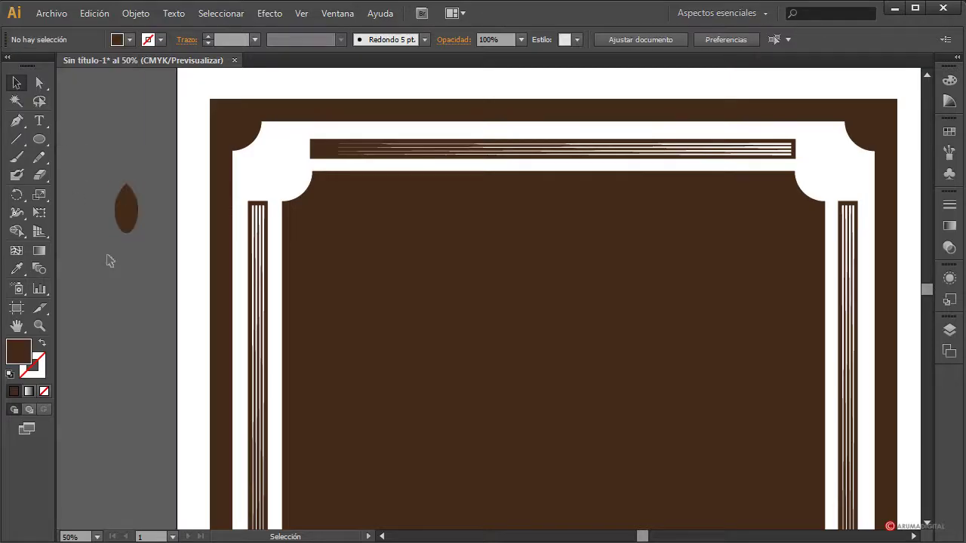
- Scale the brown leaf down proportionally to about three quarters of its size
click(126, 215)
mouse_move(139, 234)
mouse_down()
mouse_move(136, 226)
mouse_move(136, 235)
mouse_up()
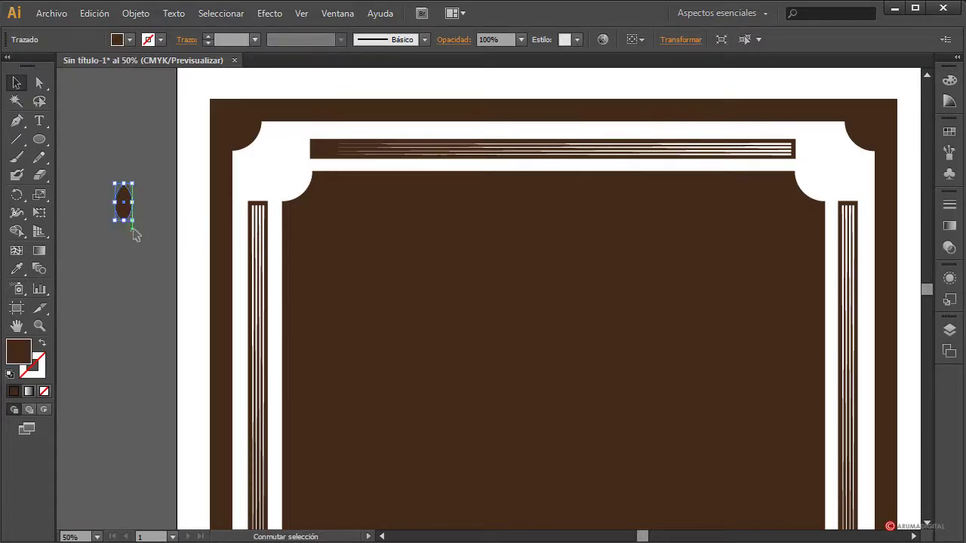
click(178, 292)
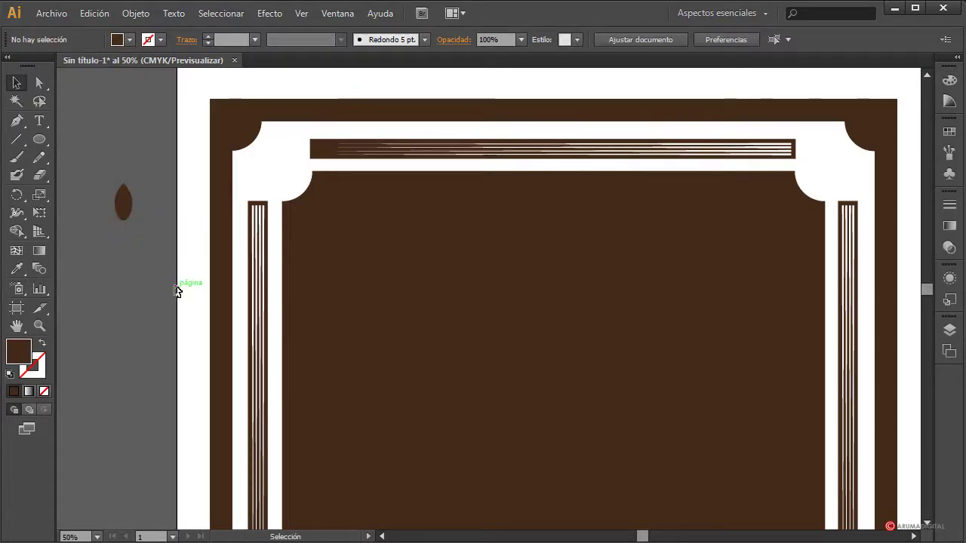
- Draw a small dark brown circle centred just below the leaf and shift the leaf slightly upward
click(37, 144)
drag(79, 158, 95, 174)
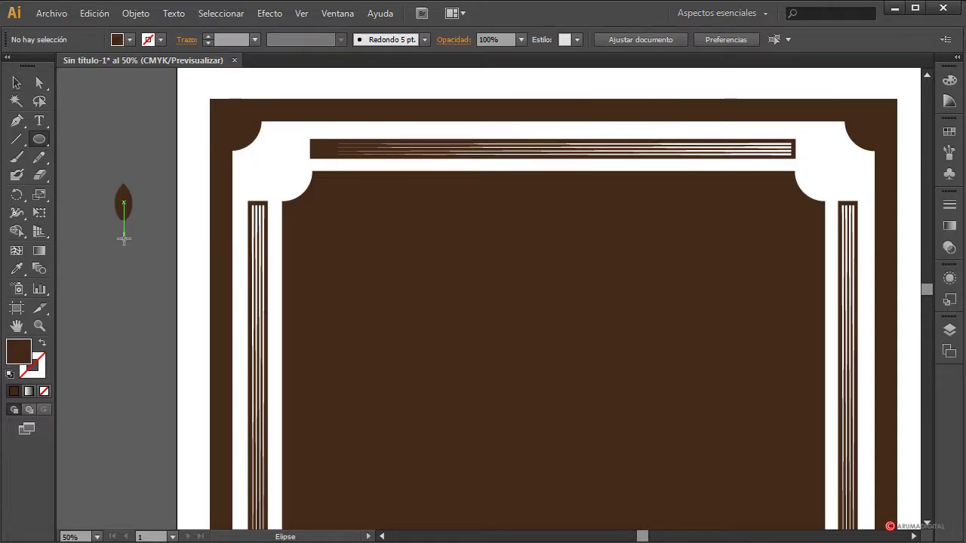
drag(124, 239, 128, 242)
click(17, 82)
click(158, 252)
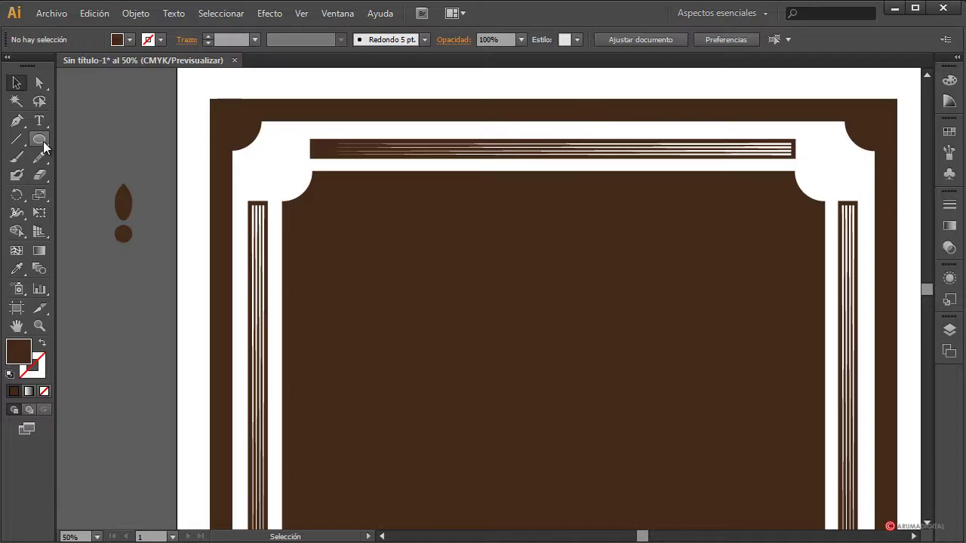
click(124, 208)
key(a)
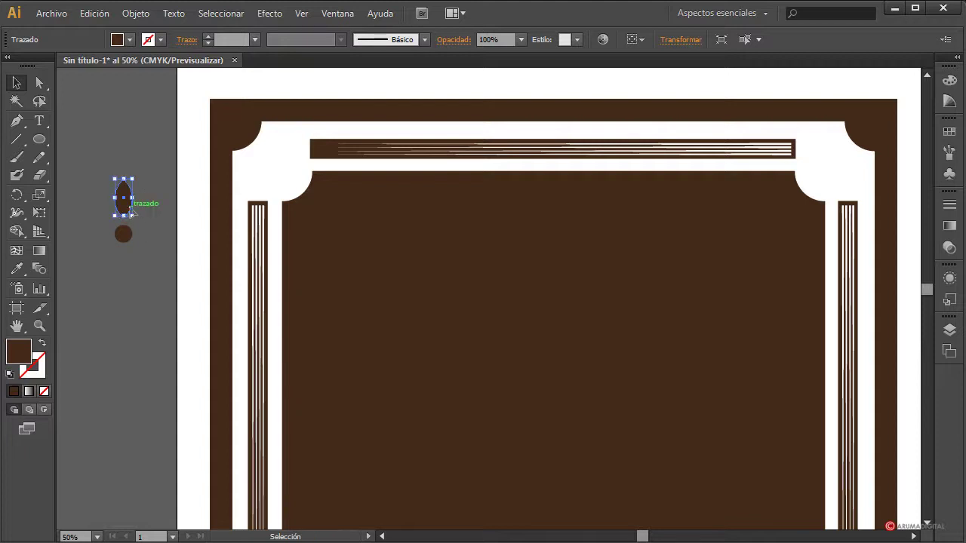
drag(124, 201, 141, 220)
key(ctrl+z)
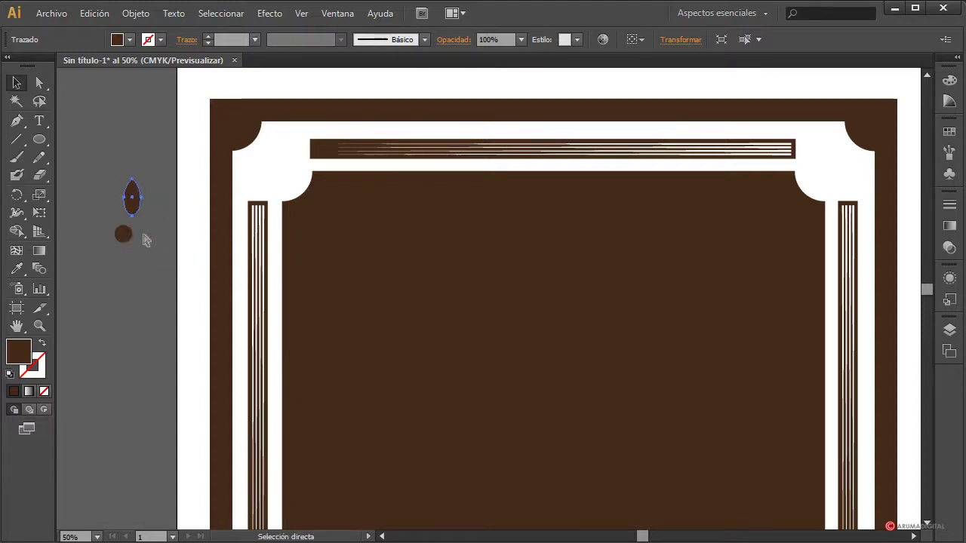
key(ctrl+shift+z)
key(ctrl+z)
key(ctrl+z)
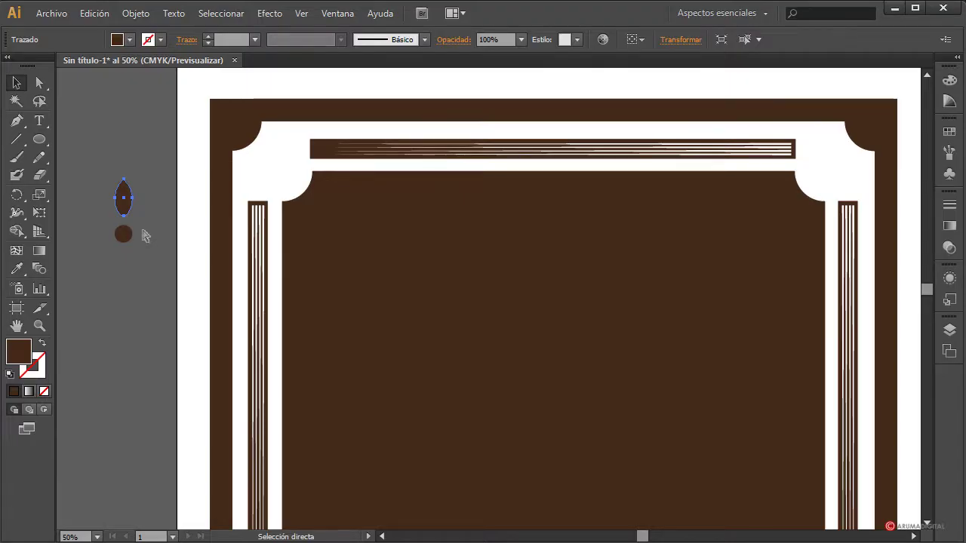
- Paste a copy of the leaf, shrink it, tilt it outward and place it just right of the central leaf
key(v)
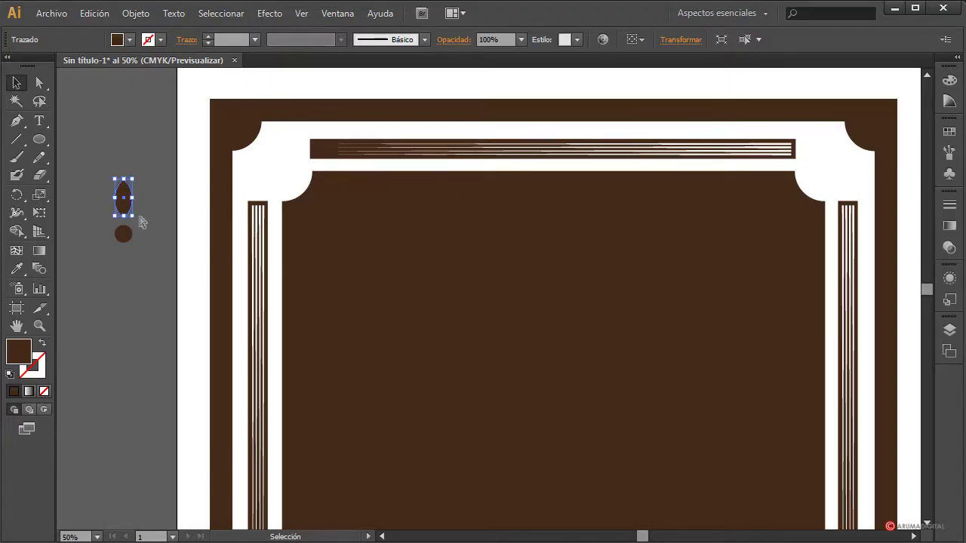
key(ctrl+v)
drag(486, 301, 168, 199)
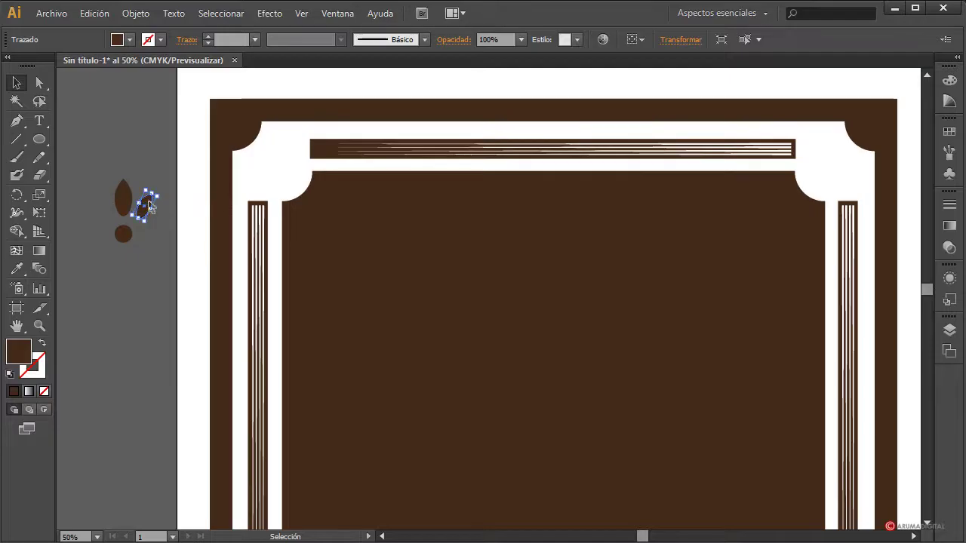
click(169, 271)
click(144, 205)
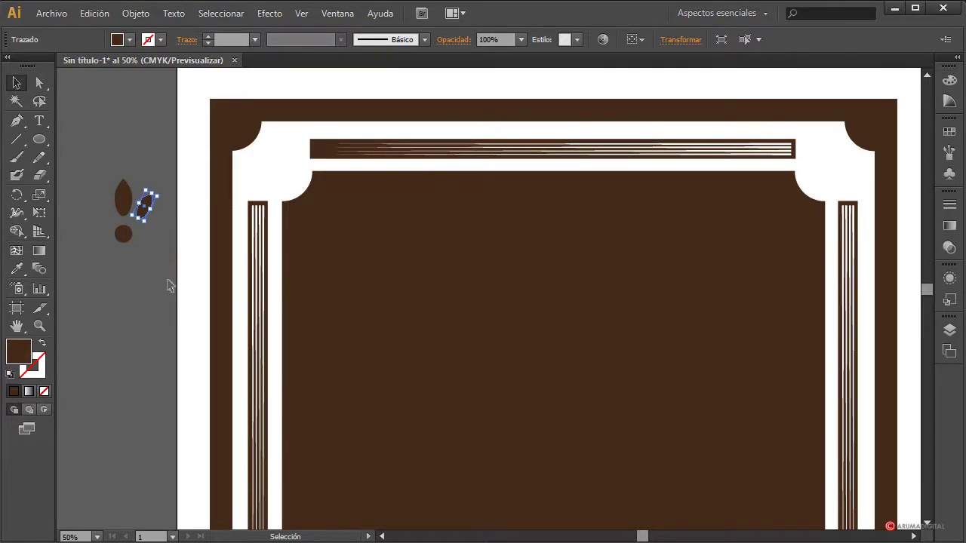
- Create a mirrored copy of the small tilted leaf reflected across the vertical axis
key(a)
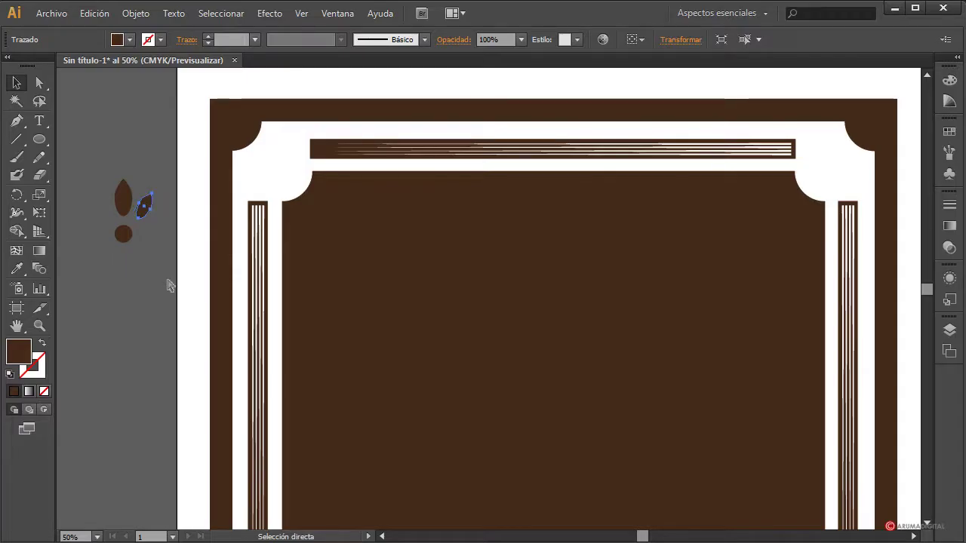
key(v)
click(136, 13)
mouse_move(166, 31)
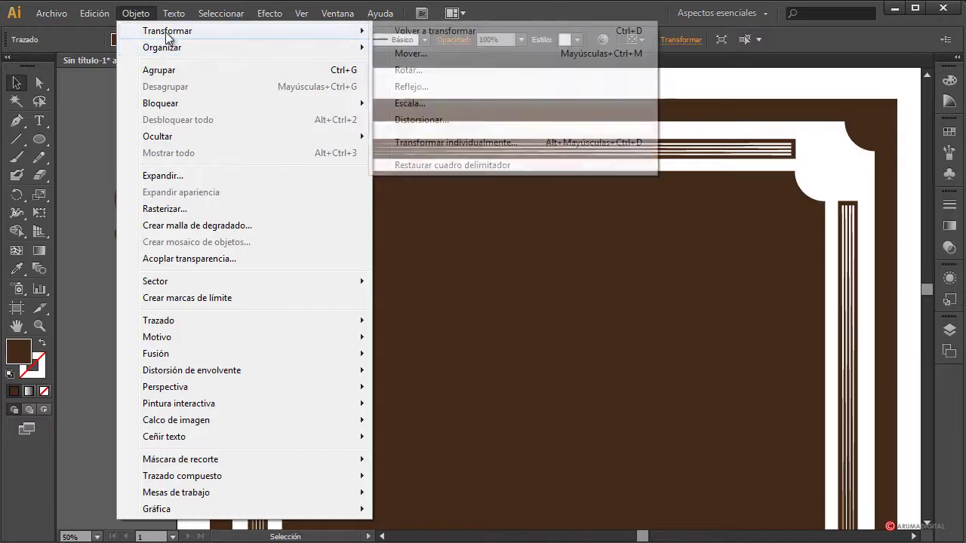
click(423, 88)
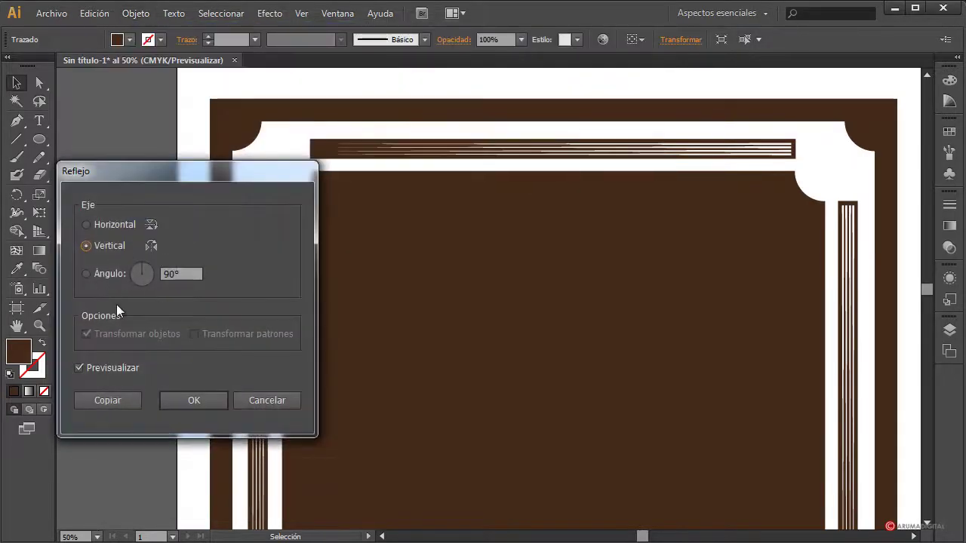
click(178, 399)
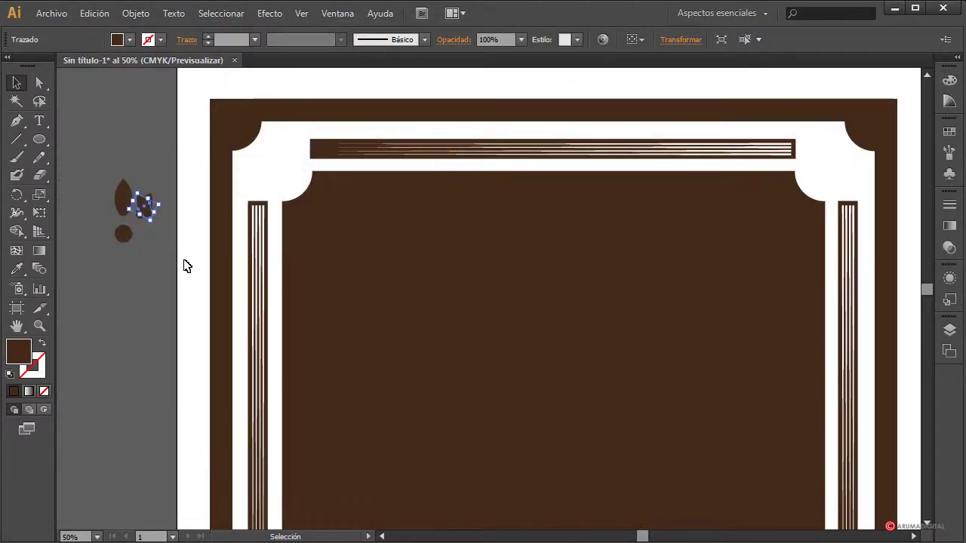
- Move the mirrored leaf to the left side of the central leaf, balancing its spacing with the right leaf
key(shift+Left)
key(shift+Left)
key(shift+Left)
key(shift+Left)
key(shift+Left)
key(shift+Left)
key(shift+Left)
key(shift+Left)
key(shift+Left)
key(shift+Left)
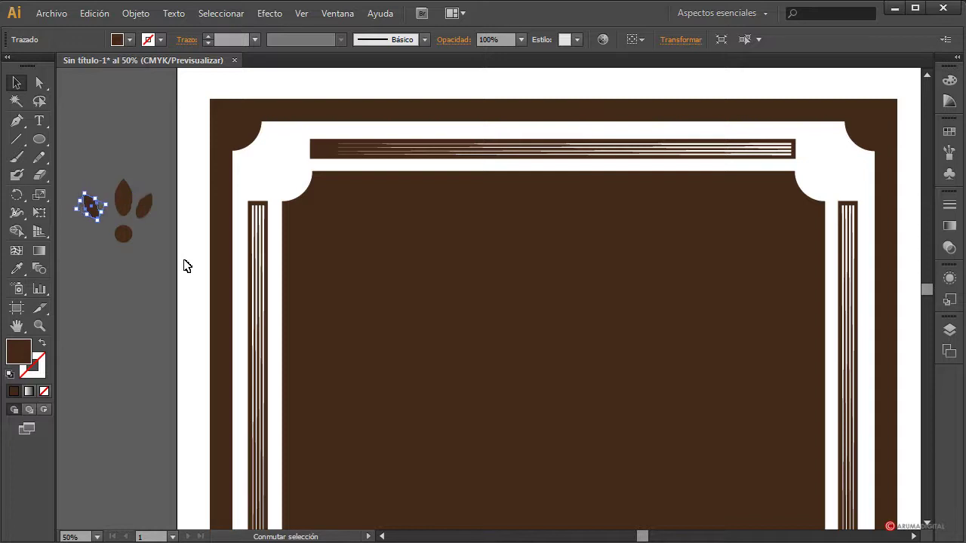
key(shift+Right)
key(shift+Right)
click(127, 334)
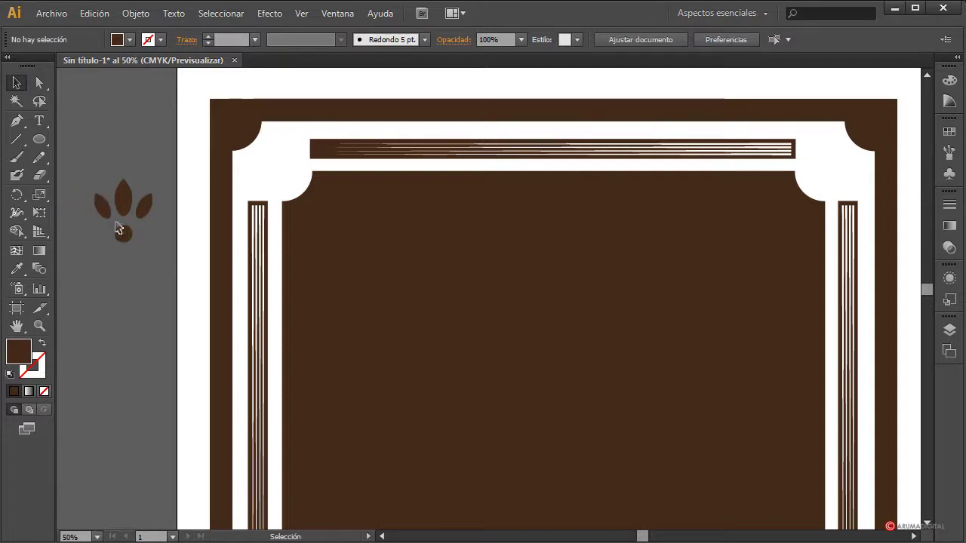
drag(119, 229, 91, 193)
click(158, 302)
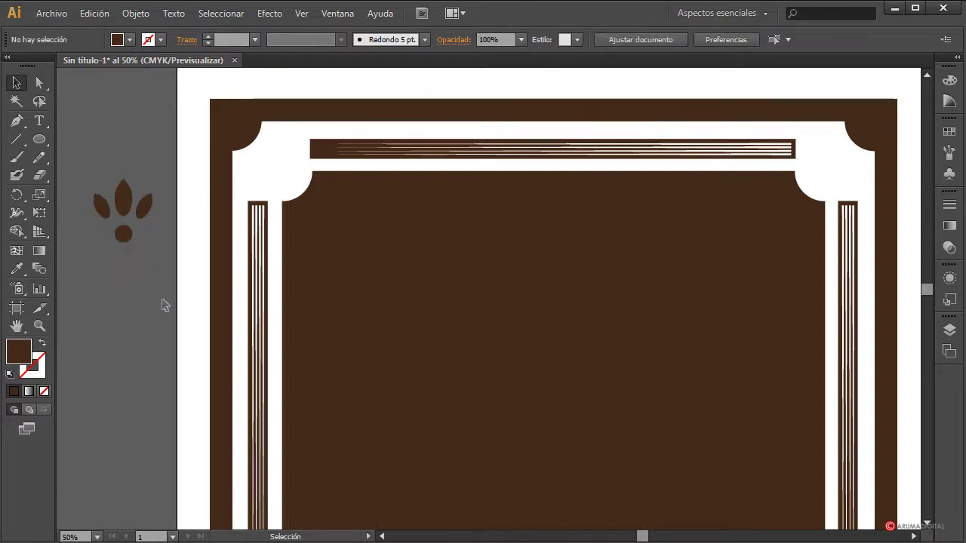
- Select the leaf-and-dot ornament's four shapes and scale them down proportionally to roughly 80% of their size
click(110, 214)
click(161, 290)
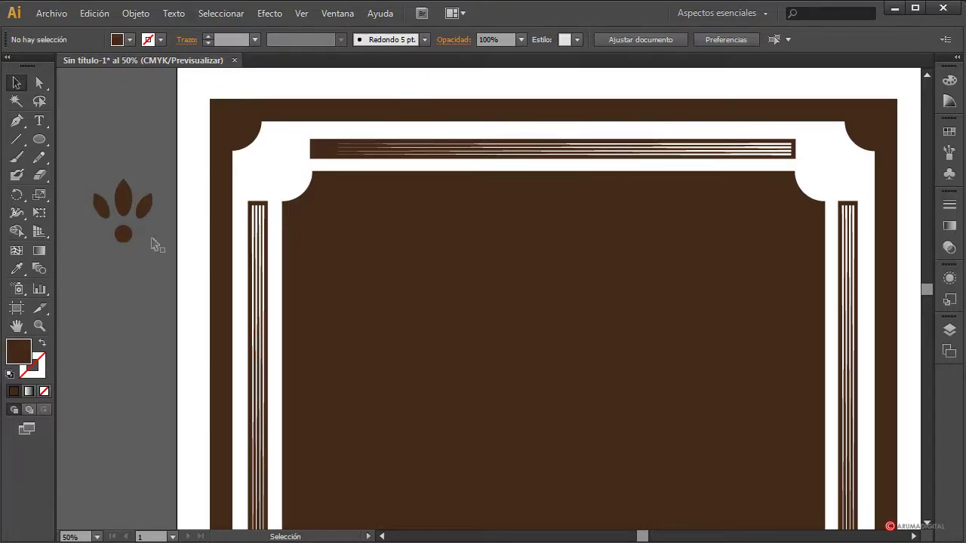
drag(97, 164, 154, 259)
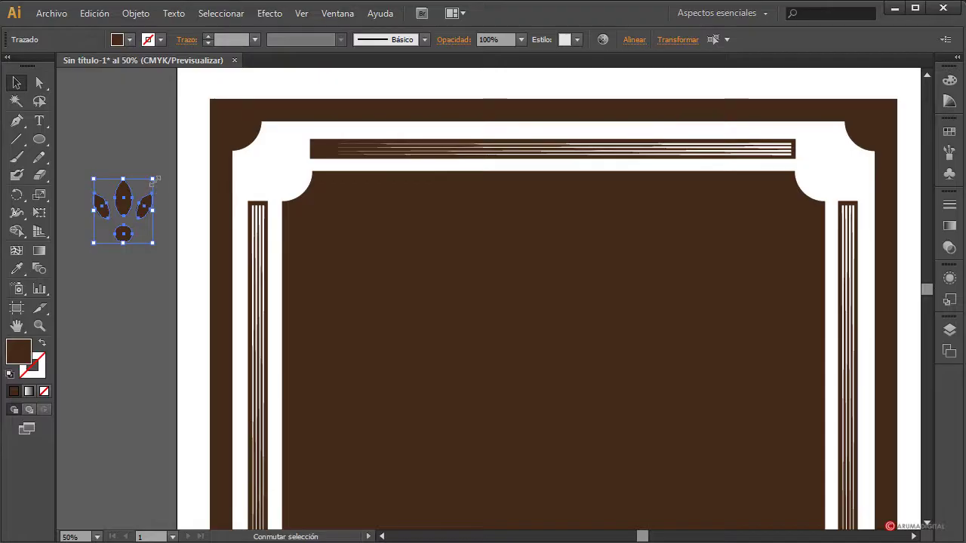
drag(152, 180, 141, 193)
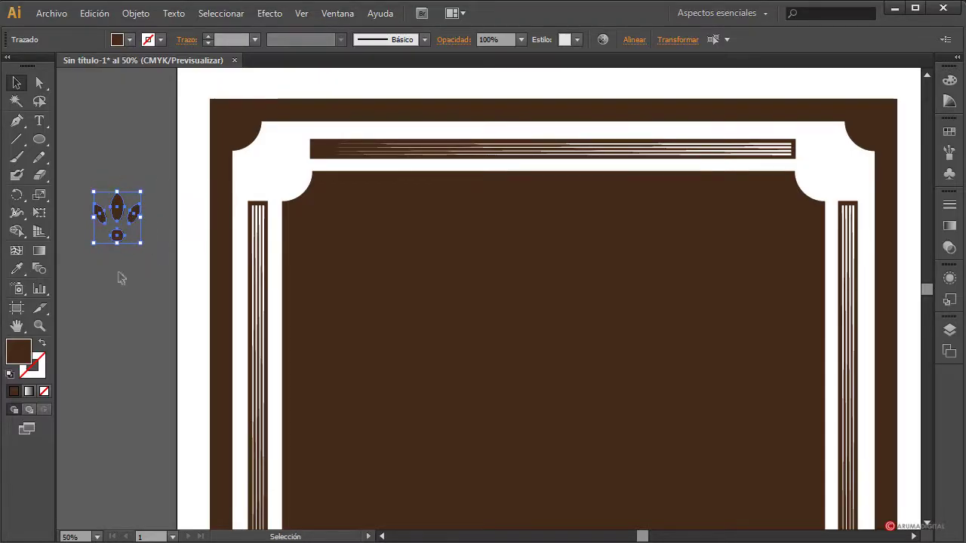
- Group the three leaves and the dot into a single ornament
click(89, 151)
click(117, 215)
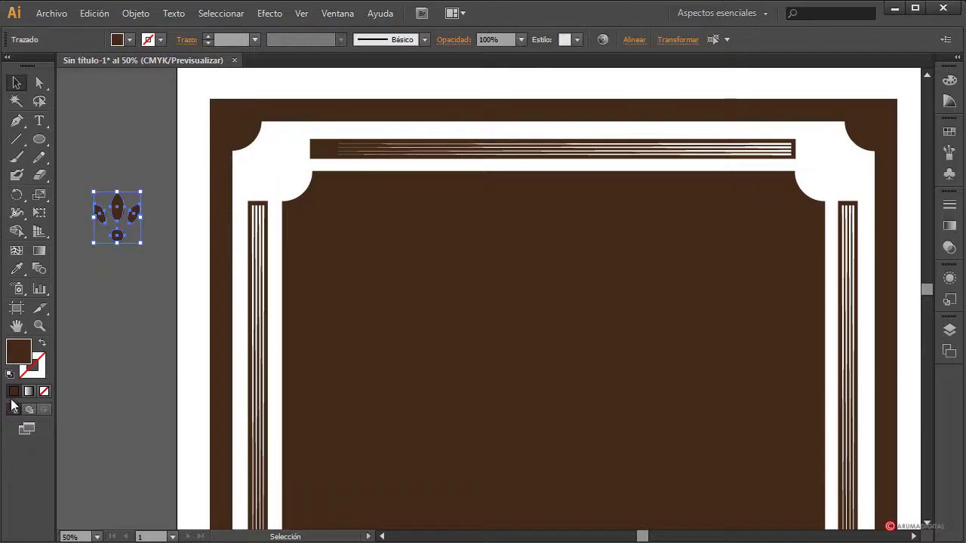
key(ctrl+shift+F11)
shift+click(113, 217)
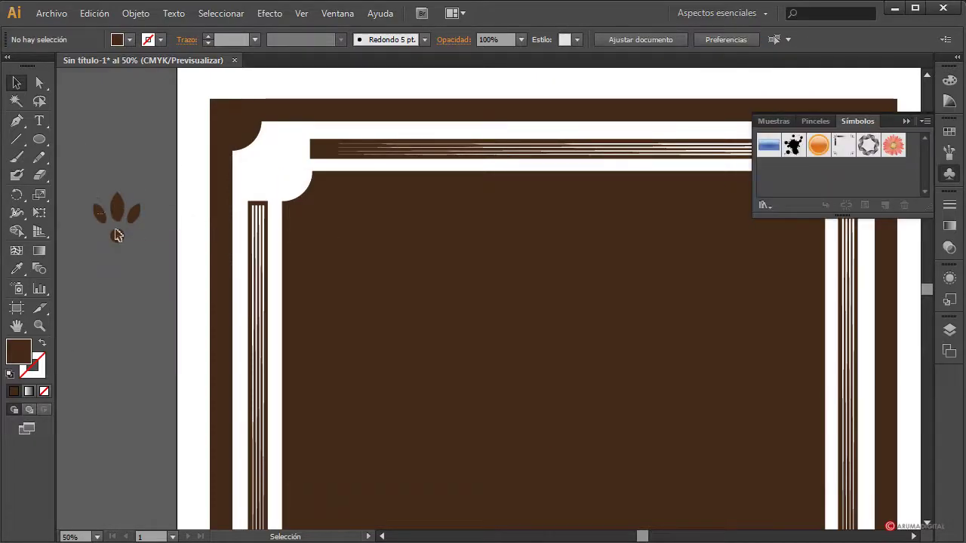
click(113, 217)
click(134, 13)
click(155, 70)
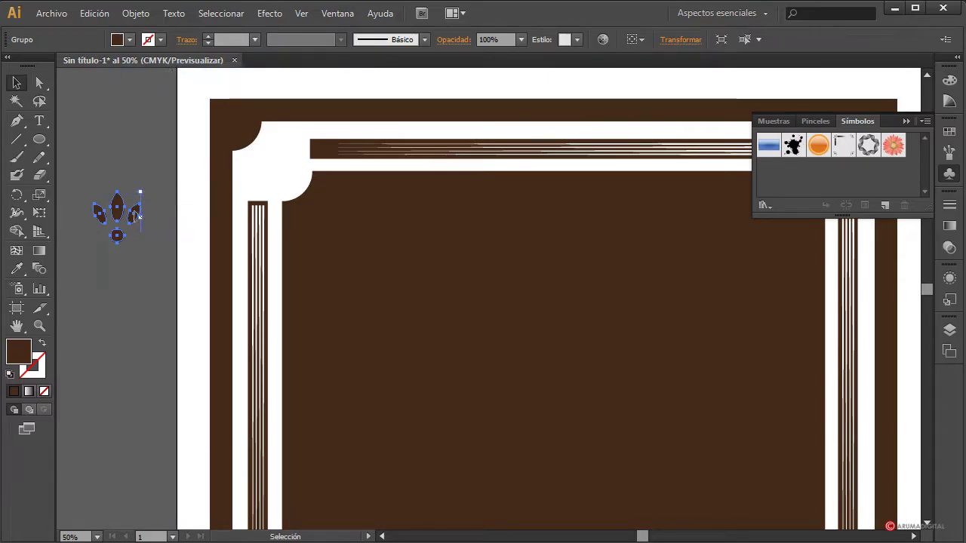
- Move the ornament into the frame's upper-left white corner and rotate it so its leaves point diagonally outward
drag(129, 213, 286, 158)
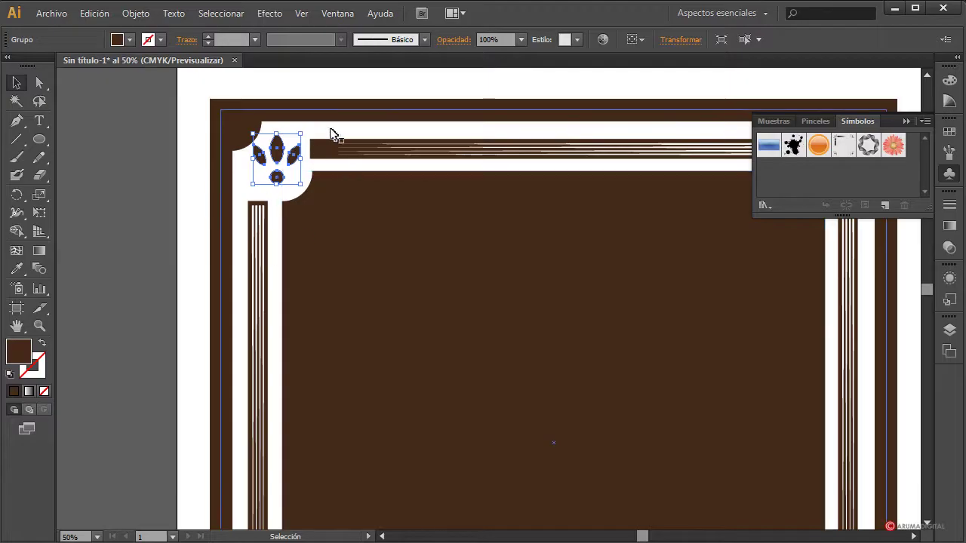
drag(308, 128, 290, 120)
click(101, 287)
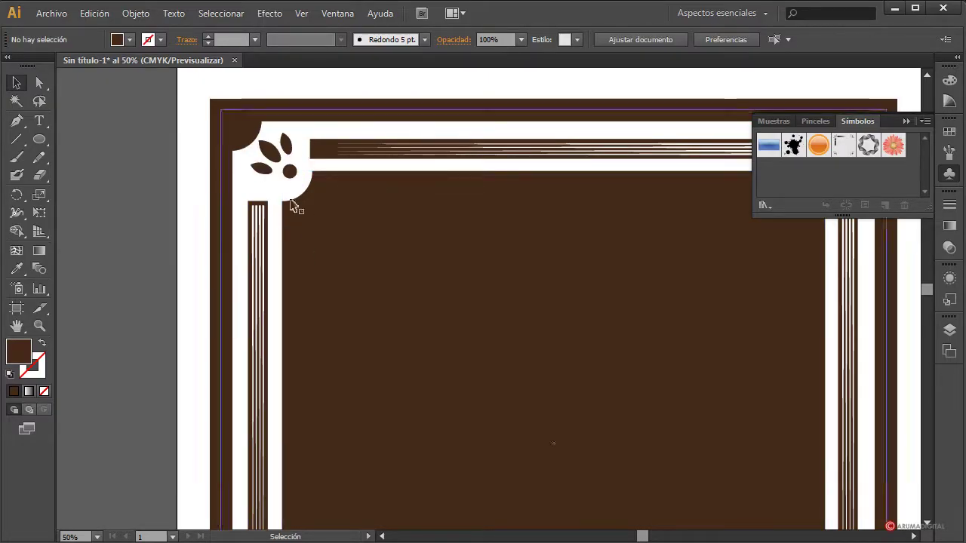
- Nudge the rotated ornament slightly downward and leftward to centre it between the upper-left corner's concave curves
click(292, 175)
key(Down)
key(Down)
key(Down)
key(Down)
key(Down)
key(Down)
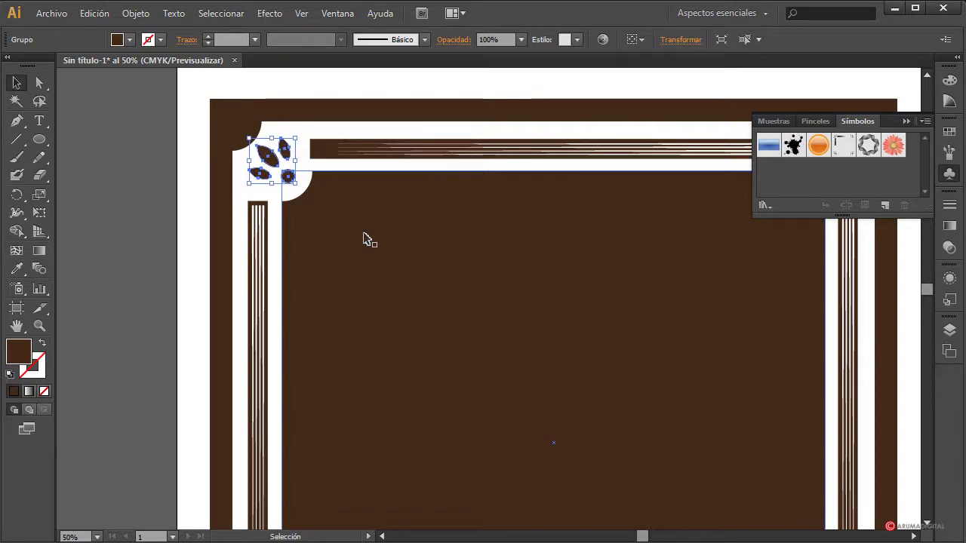
click(143, 246)
click(288, 181)
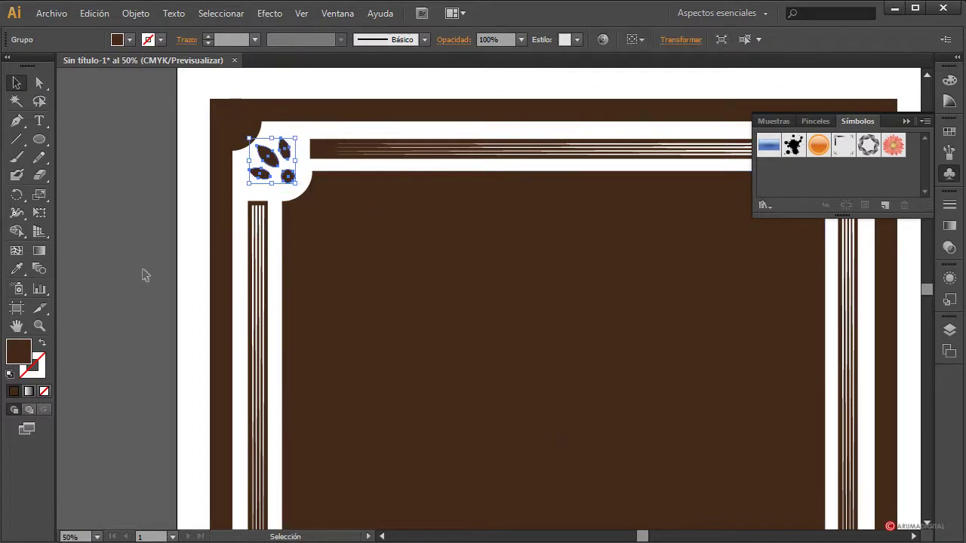
click(142, 274)
- Create a mirrored copy of the upper-left corner ornament, reflected across the vertical axis
drag(555, 443, 470, 442)
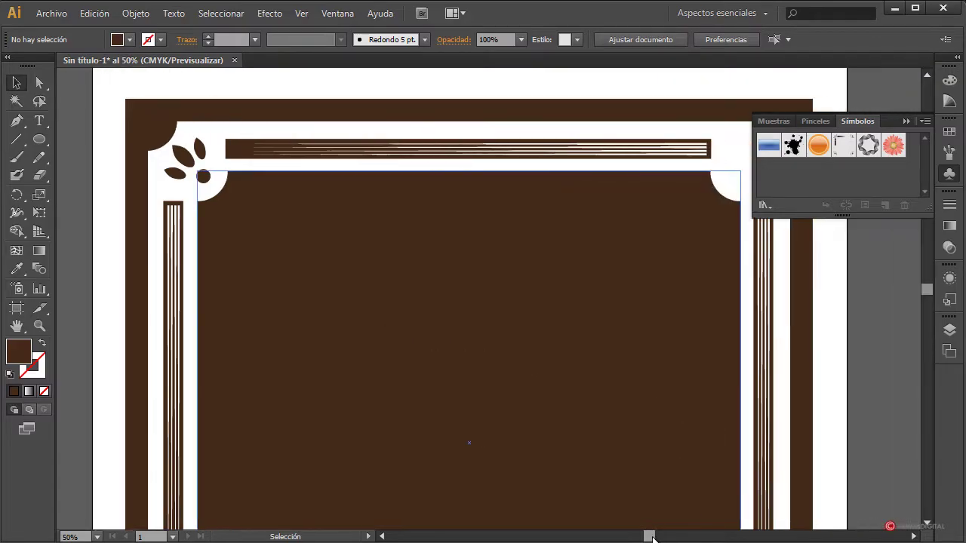
click(185, 165)
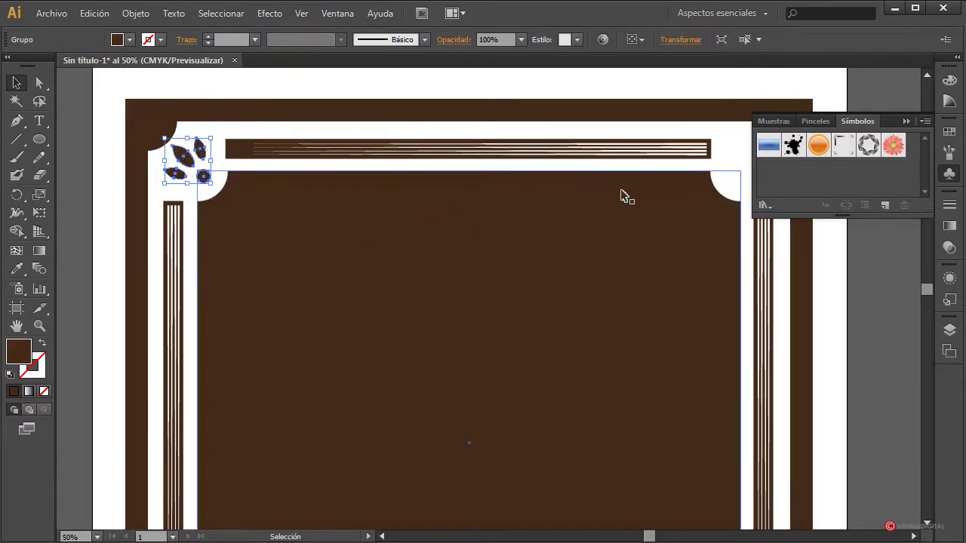
key(a)
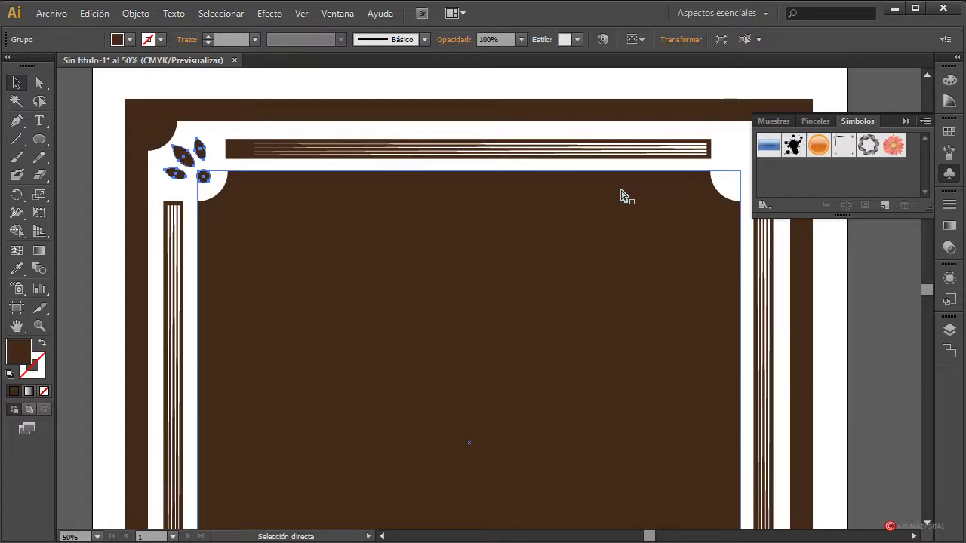
key(v)
click(136, 12)
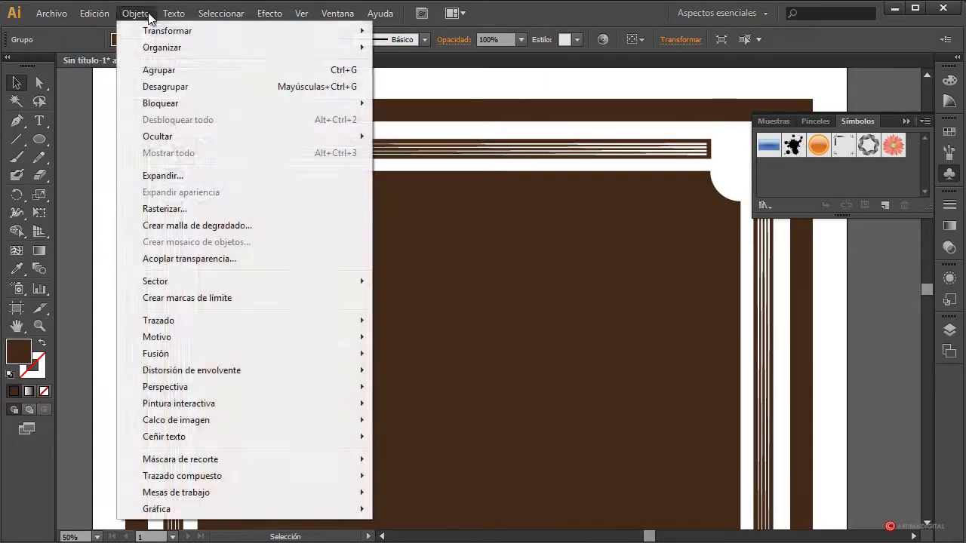
mouse_move(170, 37)
click(420, 86)
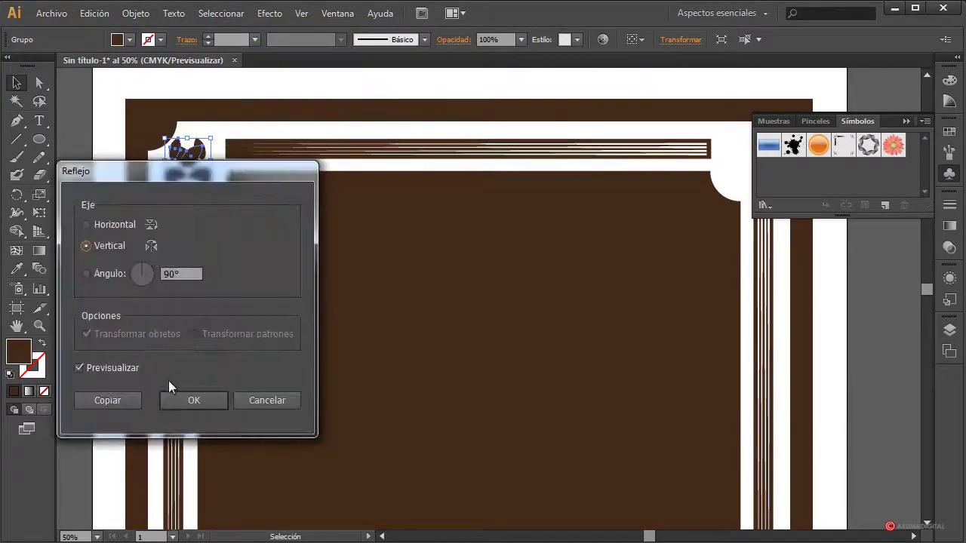
click(195, 400)
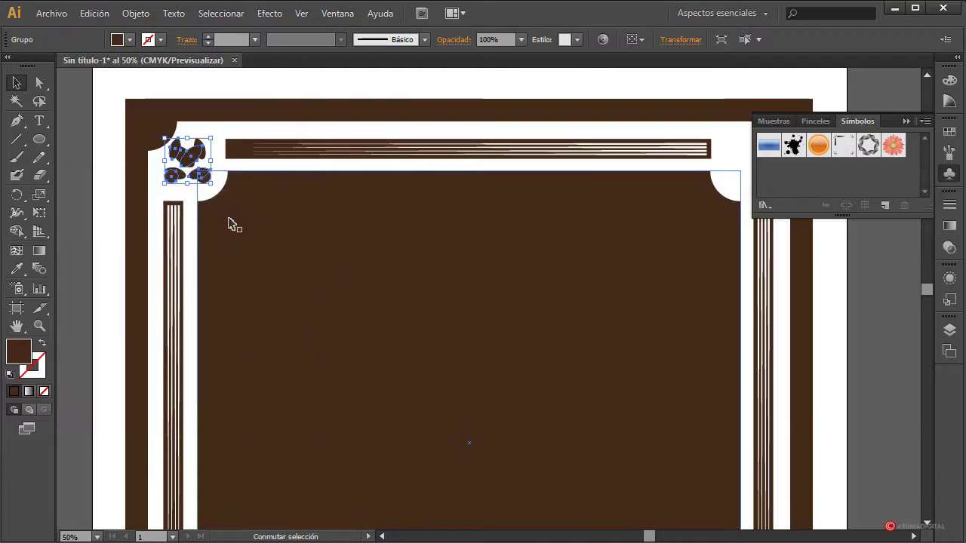
- Move the mirrored ornament horizontally across the frame into the upper-right white corner, matching the upper-left one's placement
key(shift+Right)
key(shift+Right)
key(shift+Right)
key(shift+Right)
key(shift+Right)
key(shift+Right)
key(shift+Right)
key(shift+Right)
key(shift+Right)
key(shift+Right)
key(shift+Right)
key(shift+Right)
key(shift+Right)
key(shift+Right)
key(shift+Right)
key(shift+Right)
key(shift+Right)
key(shift+Right)
key(shift+Right)
key(shift+Right)
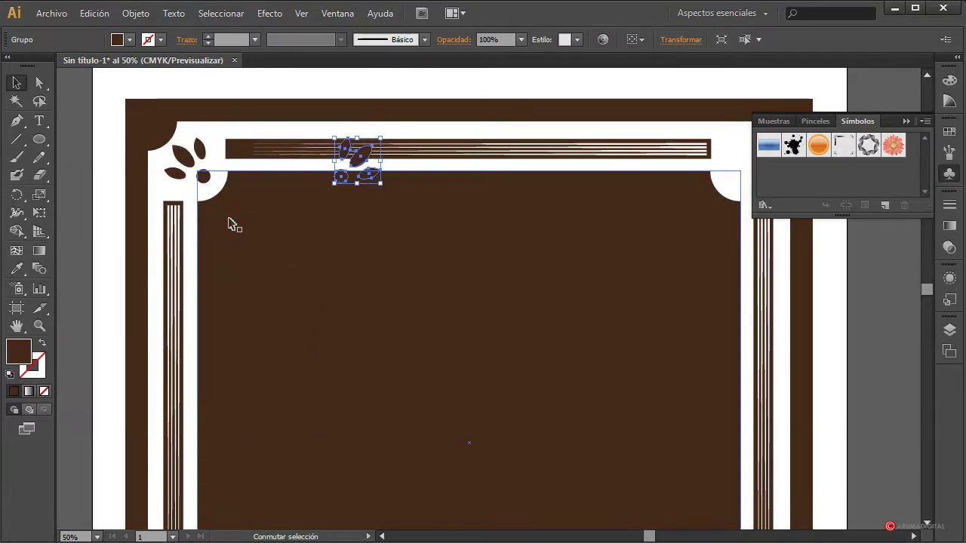
key(shift+Right)
key(shift+Right)
key(shift+Right)
key(shift+Right)
key(shift+Right)
key(shift+Right)
key(shift+Right)
key(shift+Right)
key(shift+Right)
key(shift+Right)
key(shift+Right)
key(shift+Right)
key(shift+Right)
key(shift+Right)
key(shift+Right)
key(shift+Right)
key(shift+Right)
key(shift+Right)
key(shift+Right)
key(shift+Right)
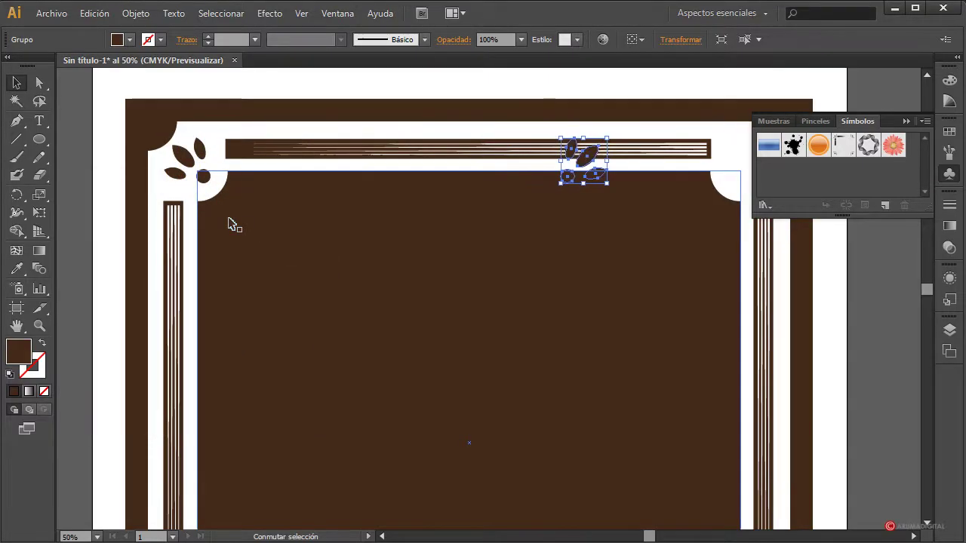
key(shift+Right)
key(shift+Right)
key(shift+Right)
key(shift+Right)
key(shift+Right)
key(shift+Right)
key(shift+Right)
key(shift+Right)
key(shift+Right)
key(shift+Right)
key(shift+Right)
key(shift+Right)
key(shift+Right)
key(shift+Right)
key(shift+Right)
key(shift+Right)
key(shift+Right)
key(shift+Right)
key(shift+Right)
key(shift+Right)
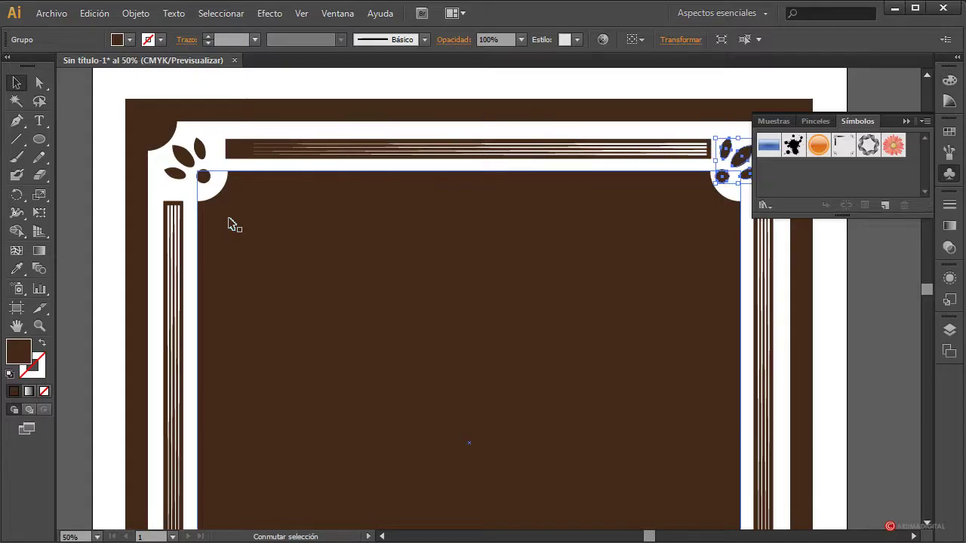
key(shift+Right)
key(shift+Right)
key(shift+Right)
key(Right)
key(Right)
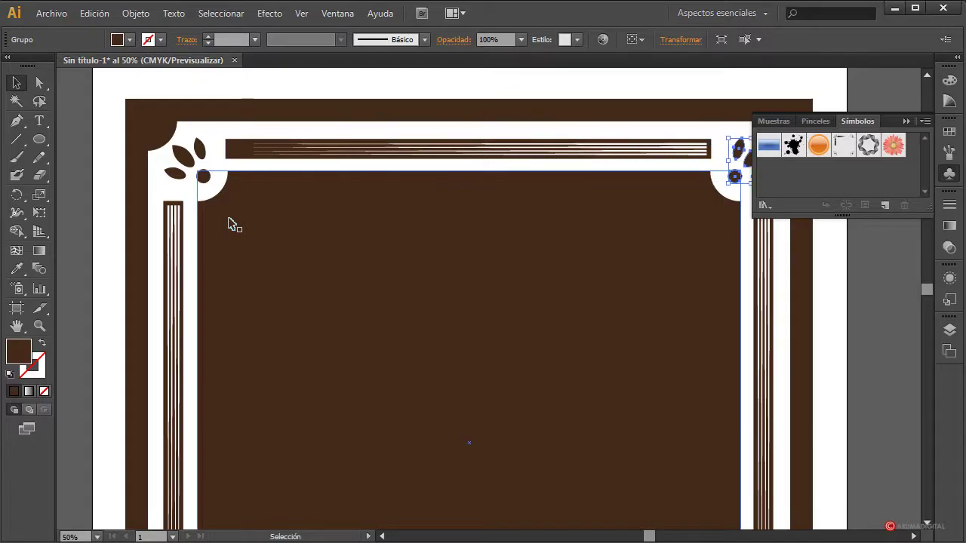
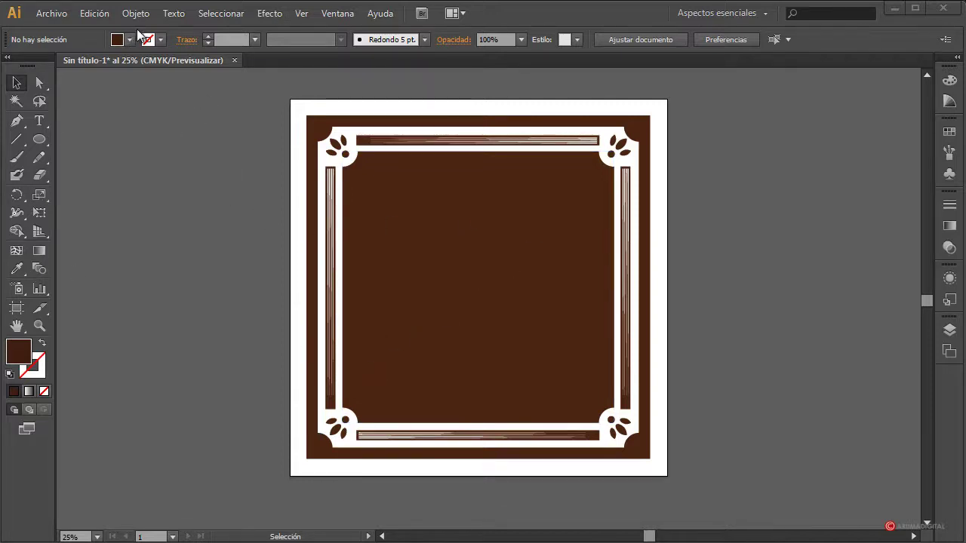
- Select the entire frame and use Recolor Artwork to shift its brown to hue 45.1° on the colour wheel
click(796, 79)
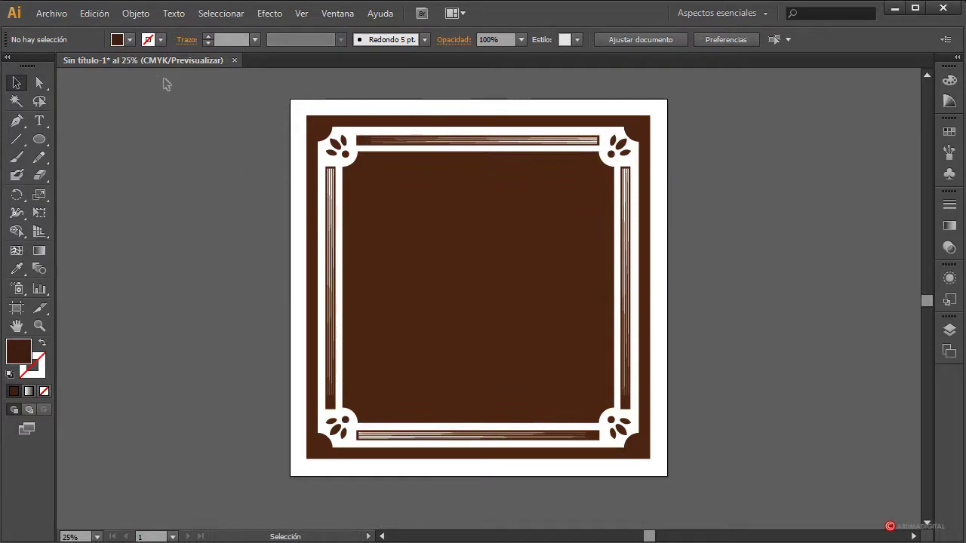
key(ctrl+a)
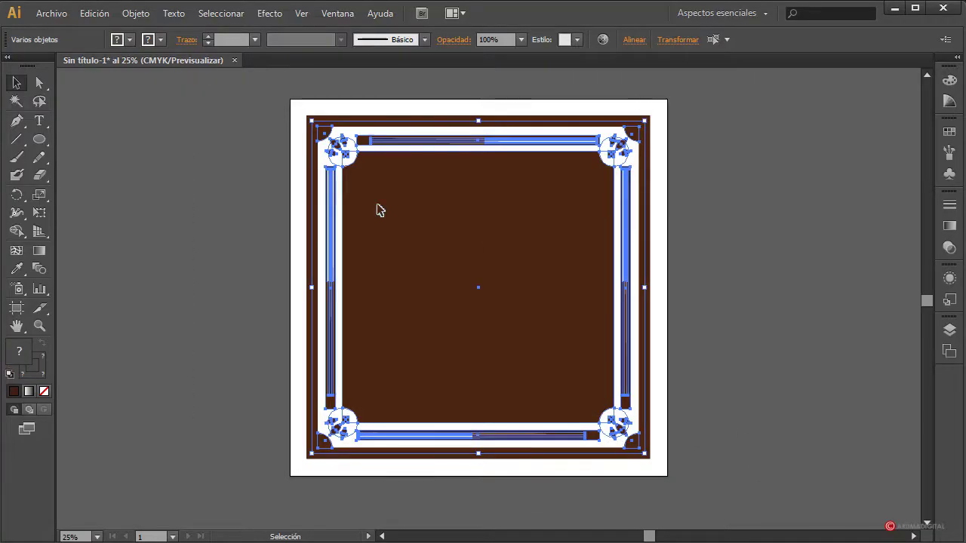
click(94, 14)
mouse_move(156, 284)
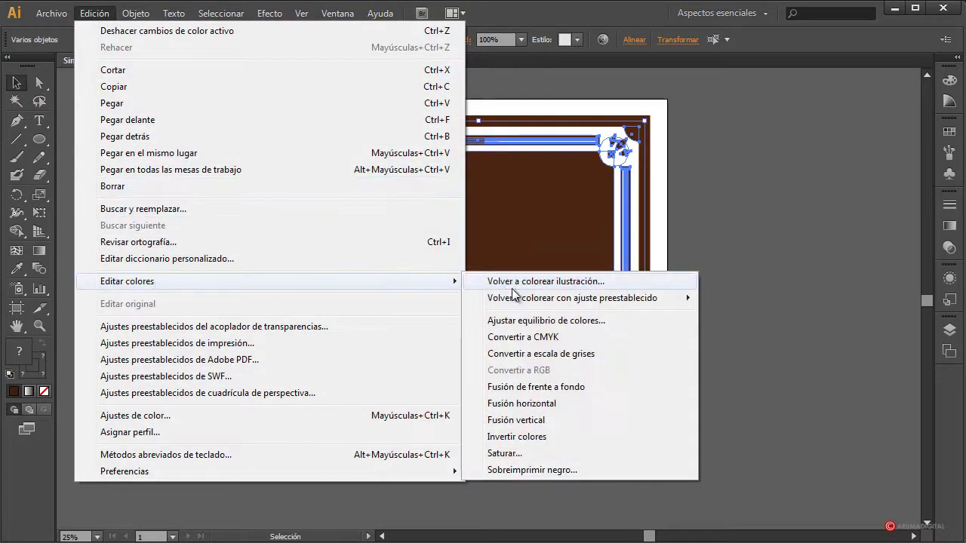
click(520, 286)
drag(703, 57, 750, 60)
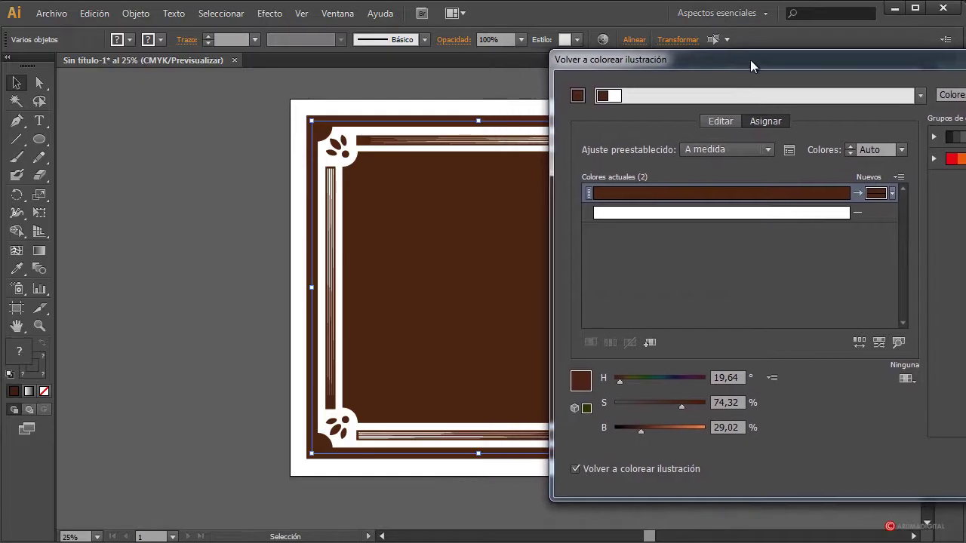
click(720, 121)
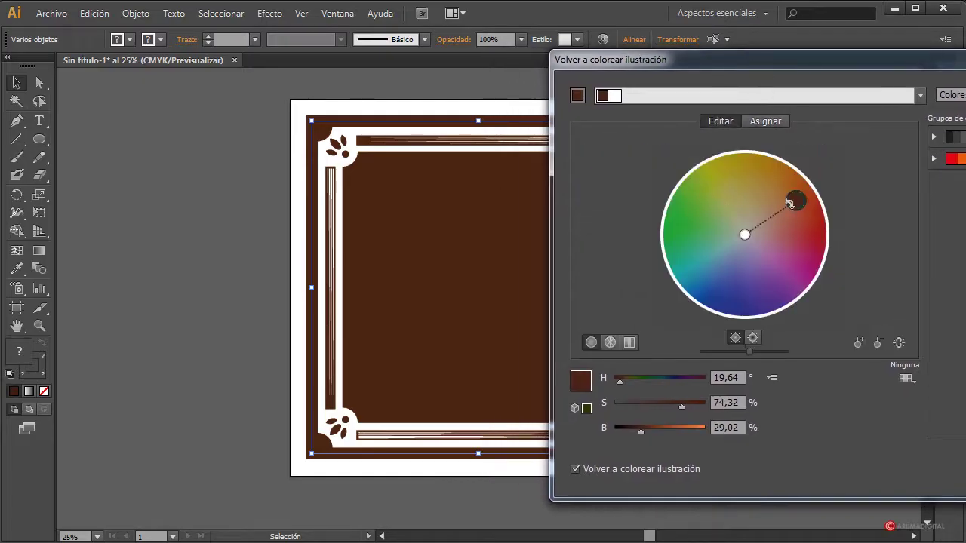
drag(794, 198, 752, 153)
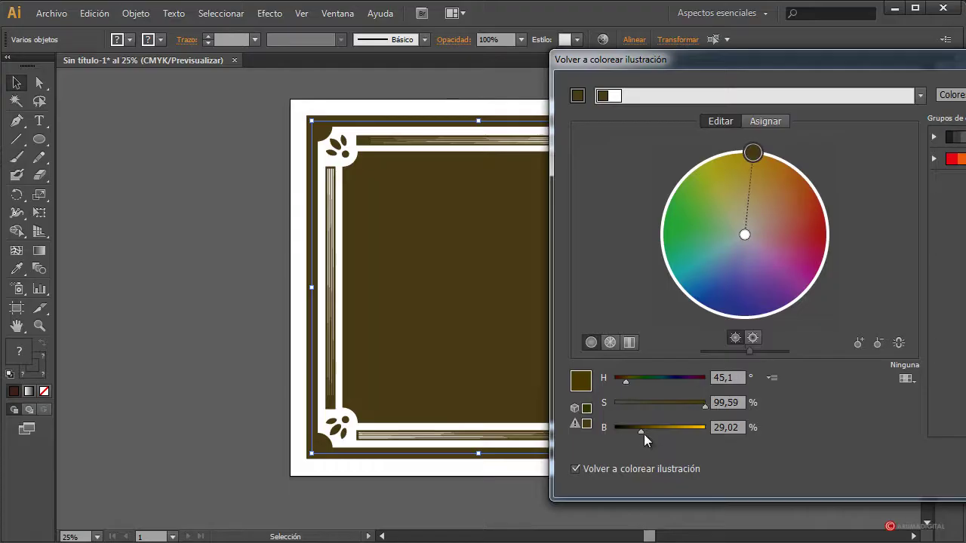
- Set the recoloured artwork's brightness to 40% and saturation to 55%, apply the colour change and deselect the frame
drag(640, 432, 651, 431)
drag(701, 405, 663, 408)
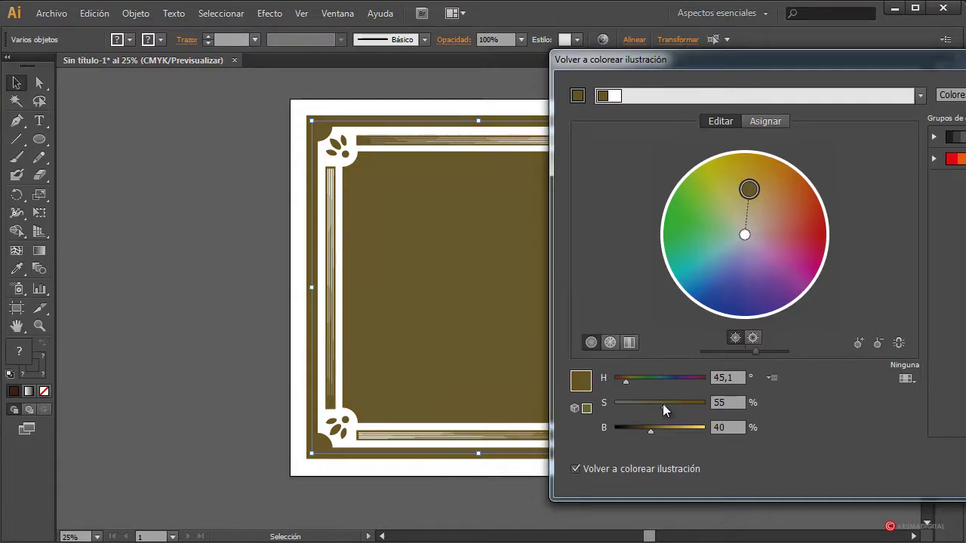
drag(668, 68, 357, 53)
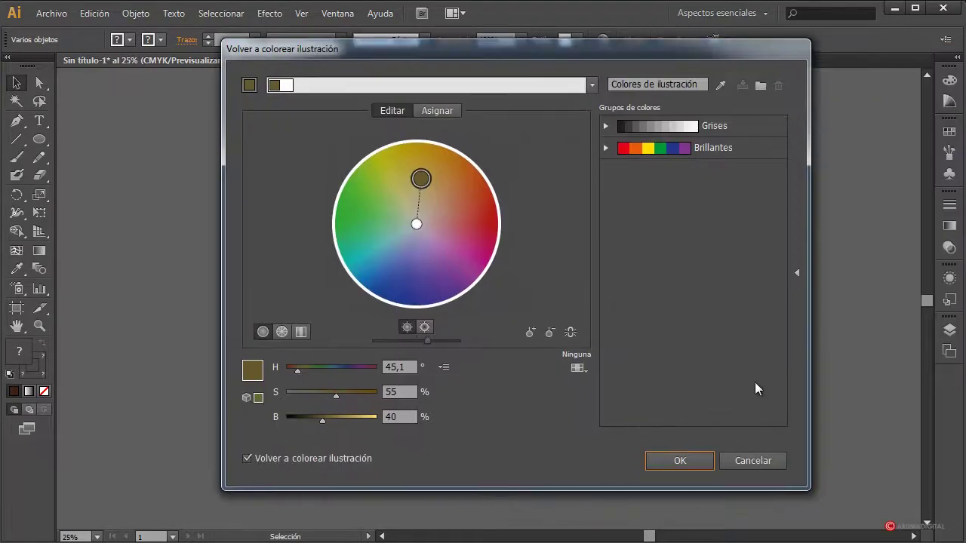
click(685, 466)
click(780, 326)
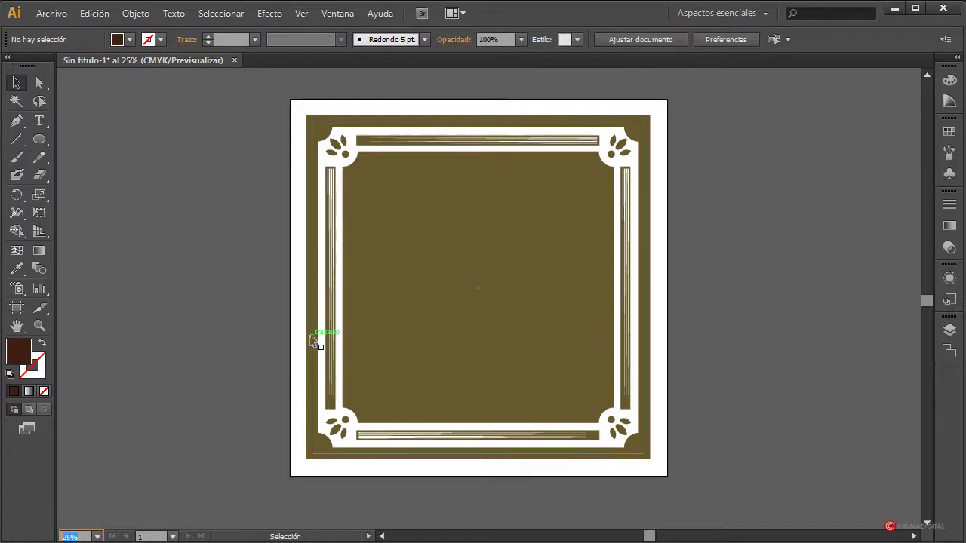
text(50)
key(Return)
scroll(371, 319, up, 5)
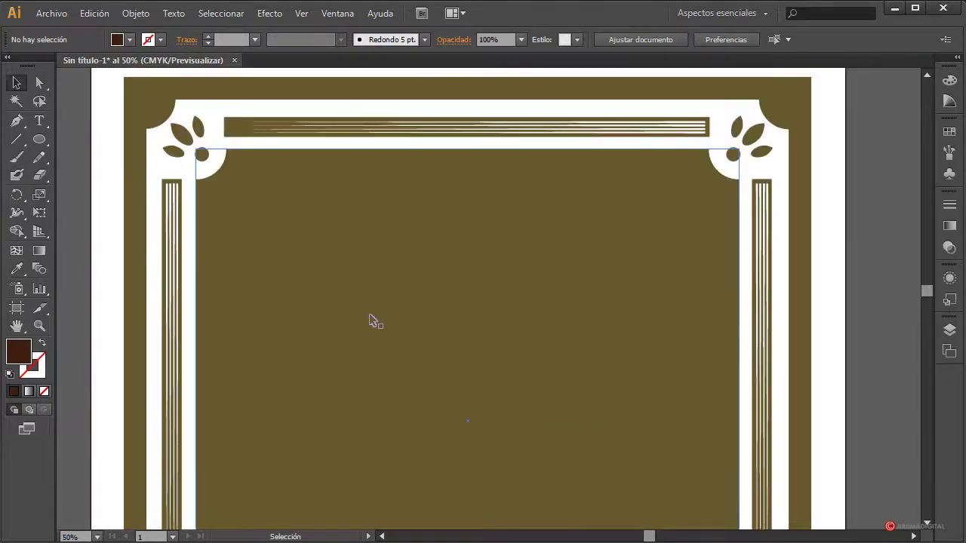
- Place the straight folded ribbon symbol from the Paquete de vectores majestuoso library on the brown inner panel, closing the library
scroll(371, 319, down, 1)
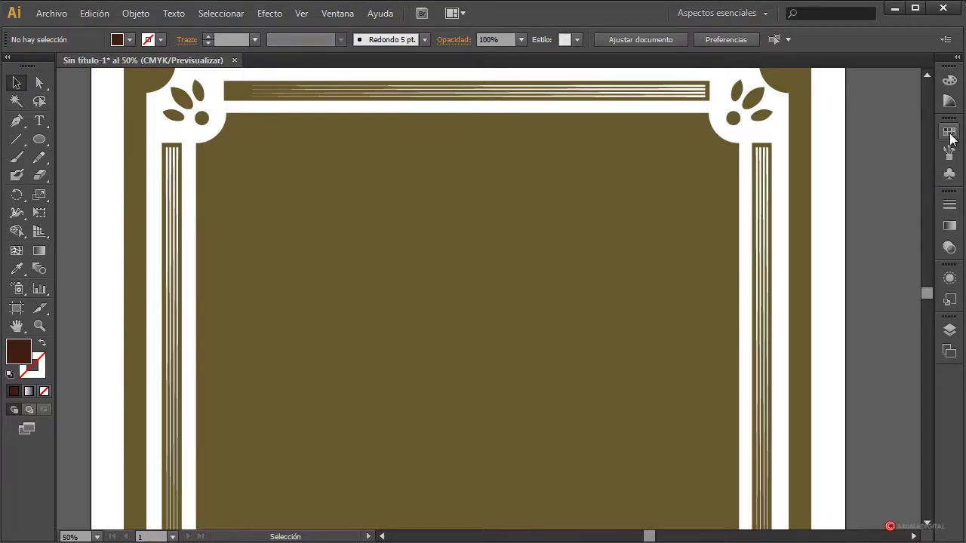
click(945, 178)
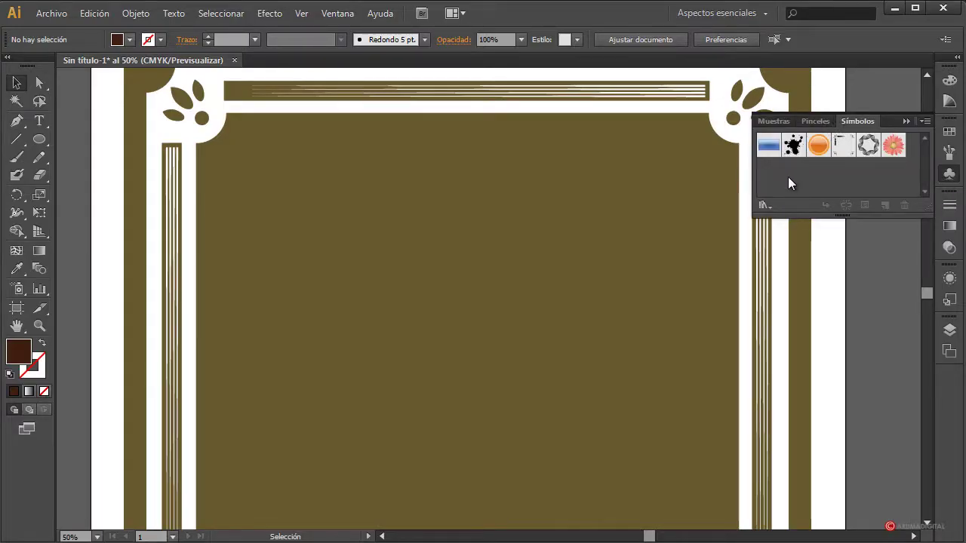
click(761, 204)
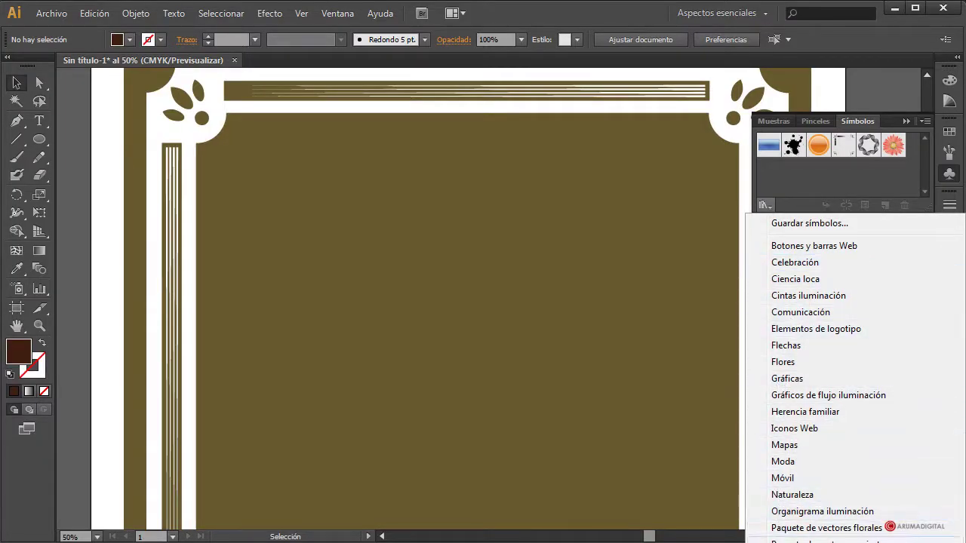
click(824, 540)
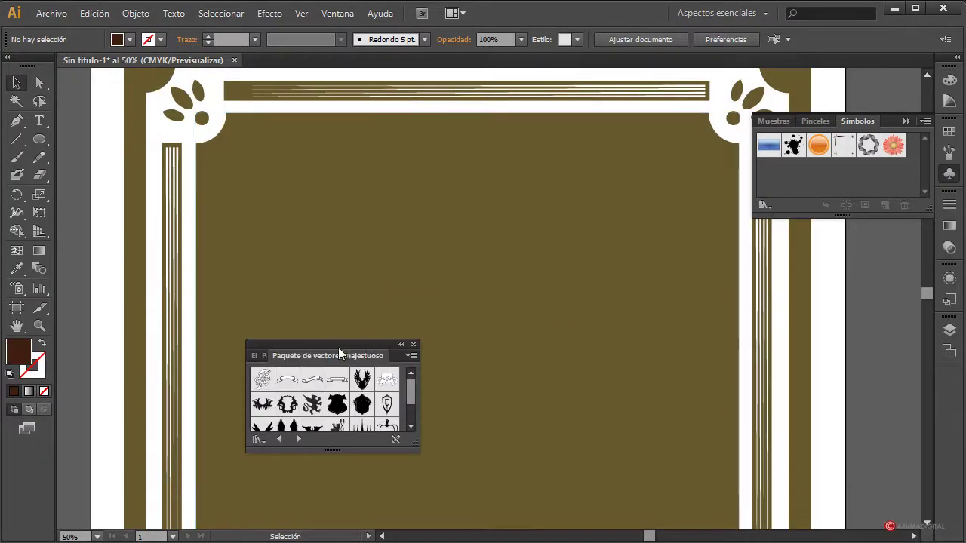
drag(334, 345, 279, 315)
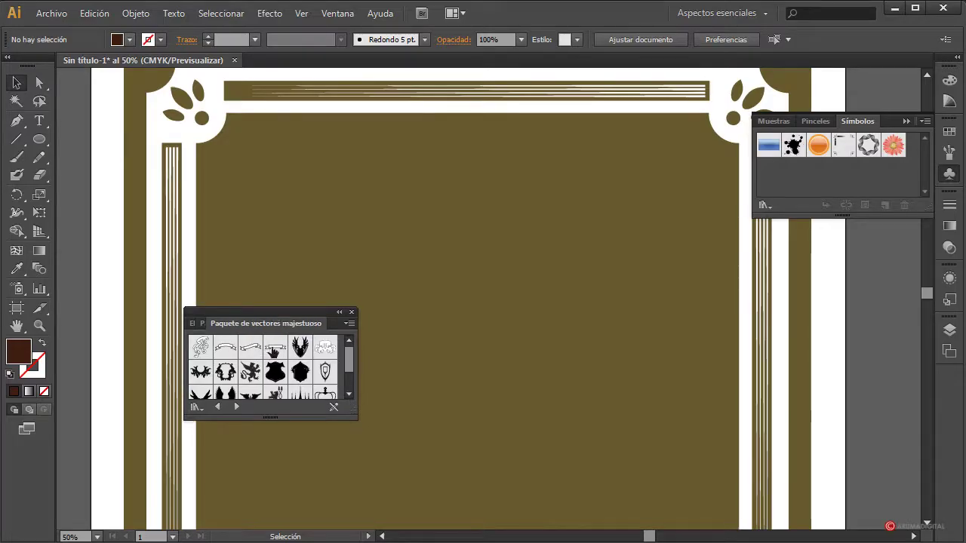
click(274, 348)
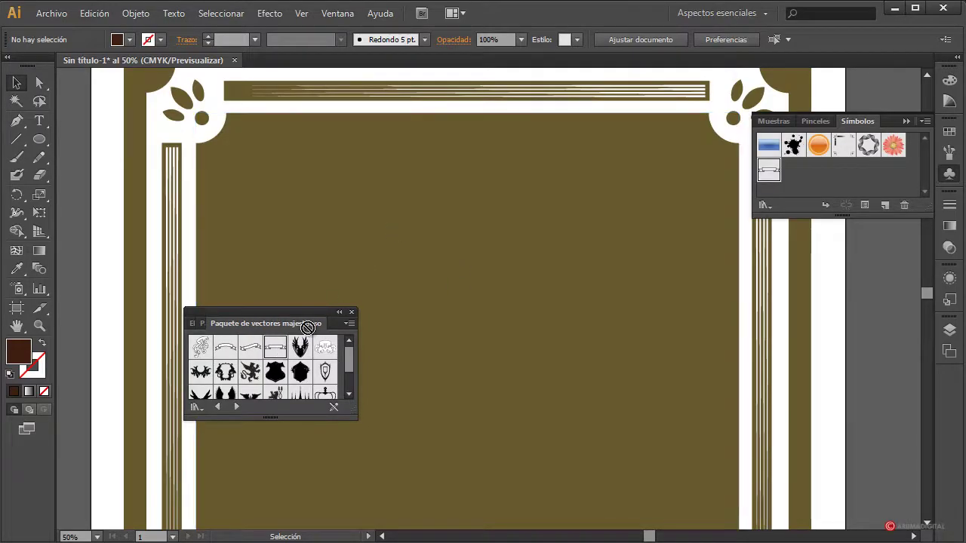
drag(307, 327, 414, 240)
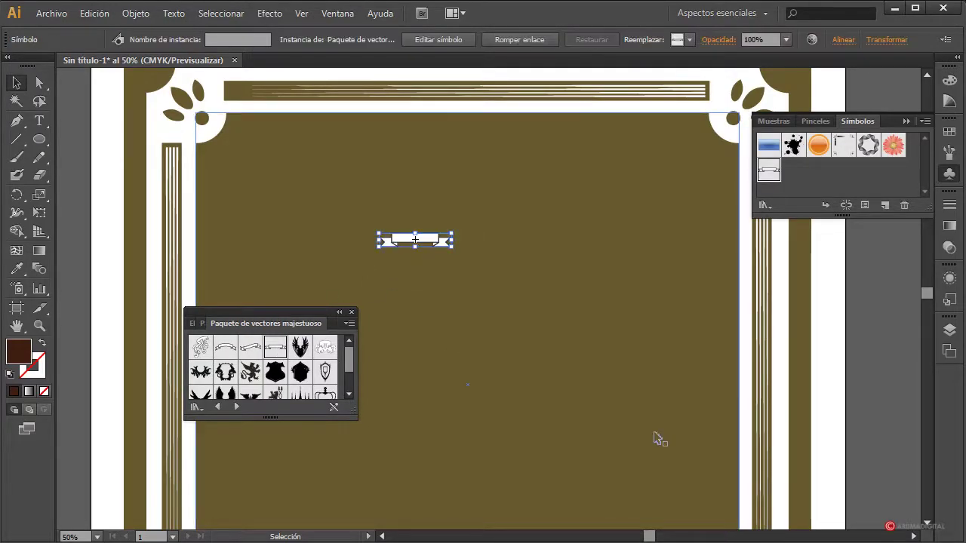
click(352, 312)
drag(451, 245, 772, 417)
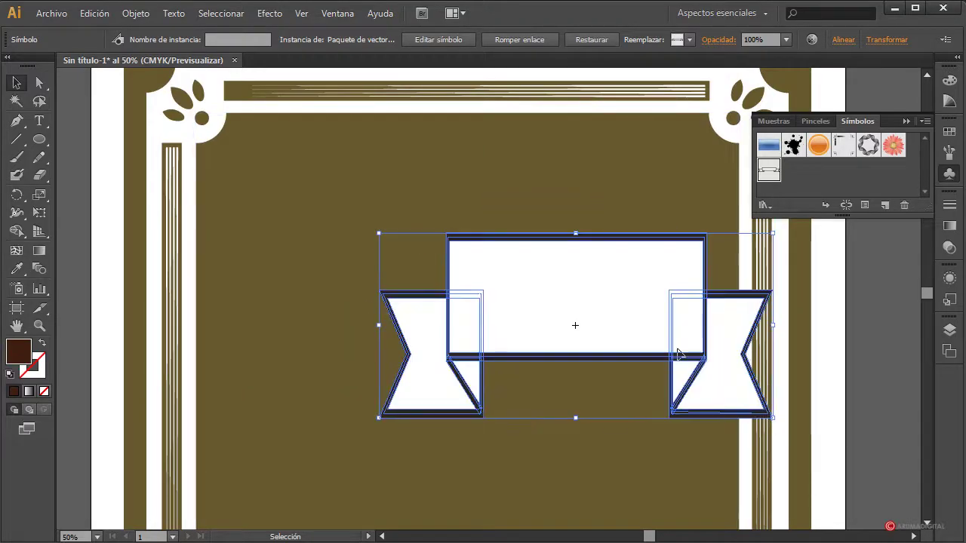
drag(678, 353, 555, 284)
key(ctrl+z)
key(ctrl+z)
- Enlarge the ribbon symbol to nearly the width of the inner panel and move it to the panel's upper part
drag(452, 245, 875, 381)
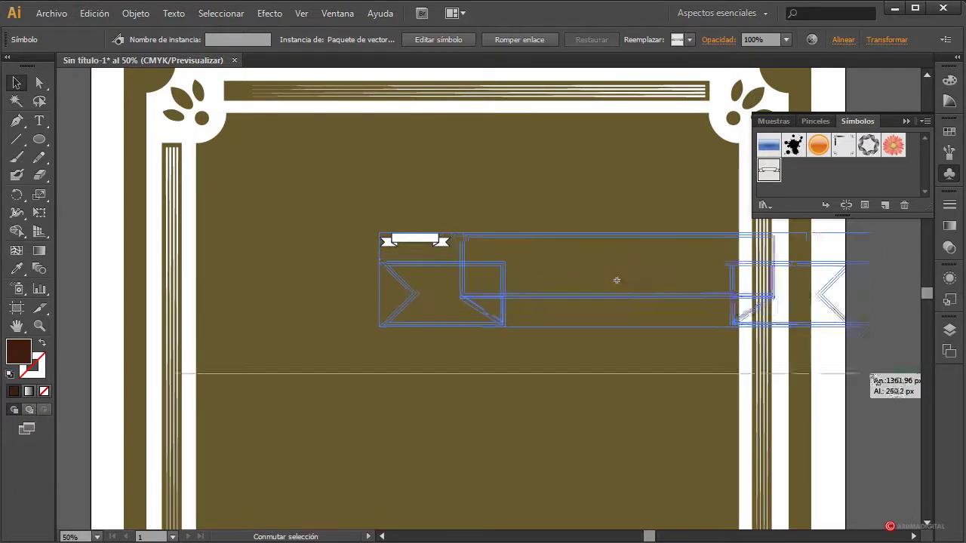
drag(873, 330, 874, 329)
drag(664, 276, 496, 215)
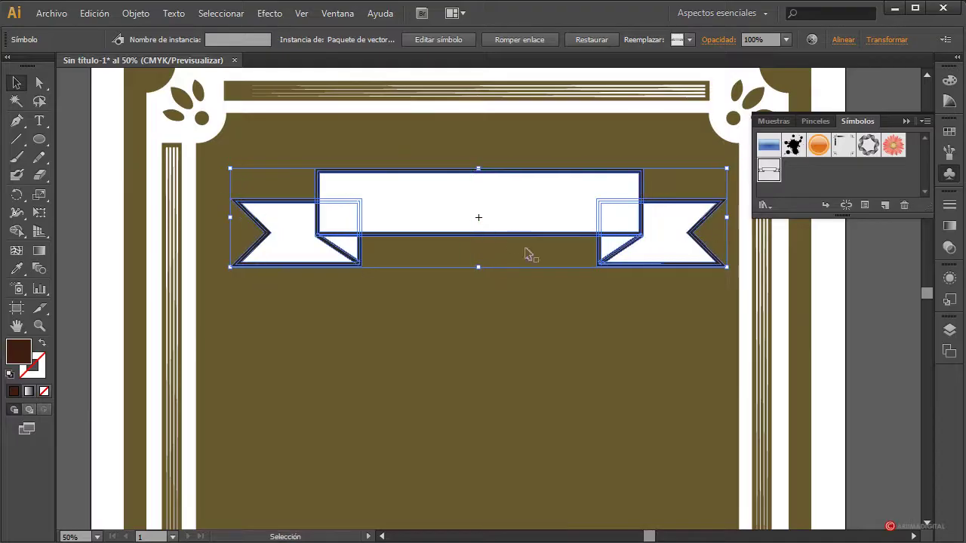
click(869, 310)
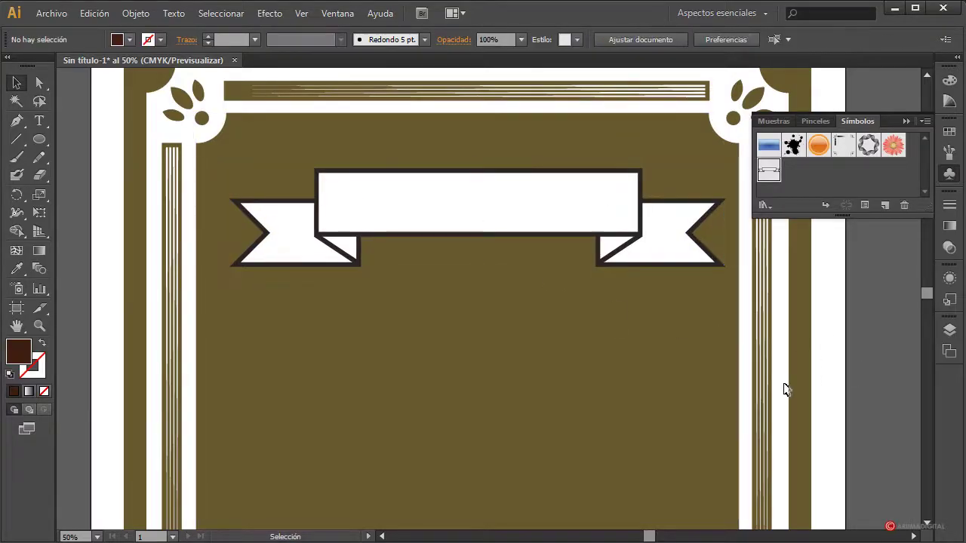
click(548, 242)
click(810, 329)
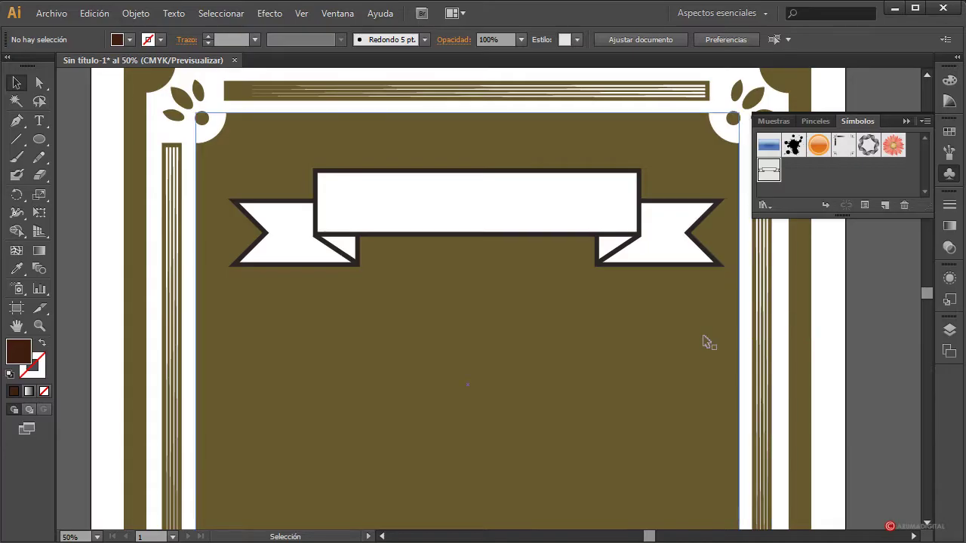
- Scale the ribbon down slightly and nudge it right to centre it between the sides of the inner panel
click(556, 198)
drag(723, 267, 680, 258)
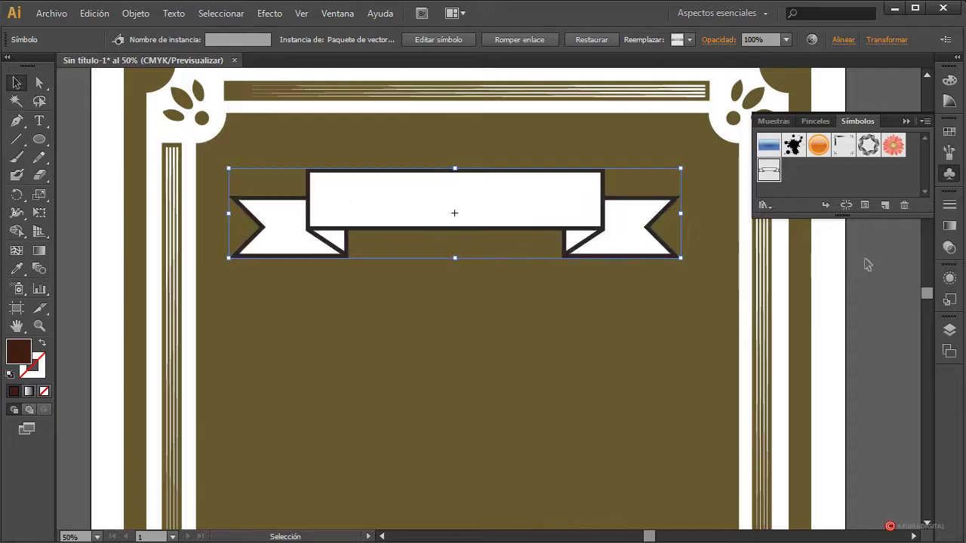
key(shift+Right)
key(shift+Right)
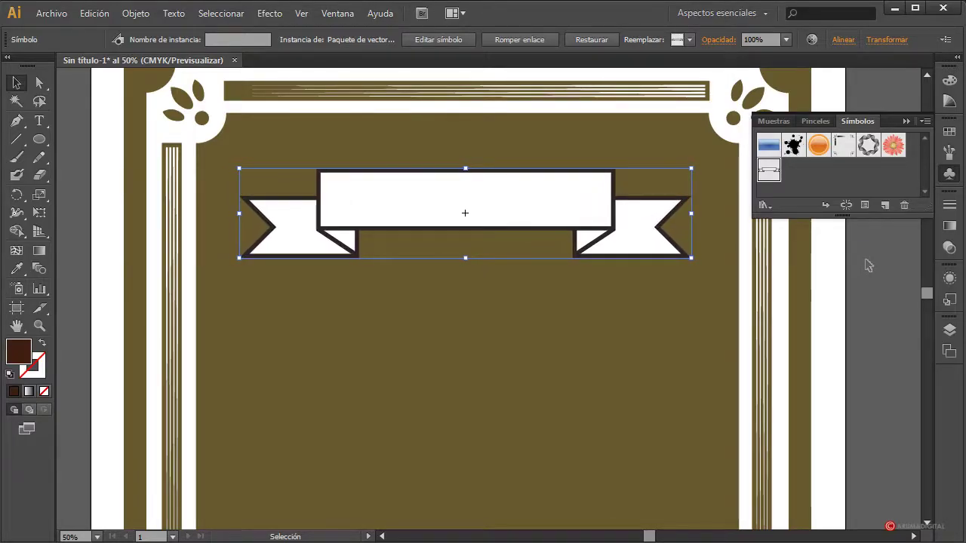
click(482, 241)
click(475, 222)
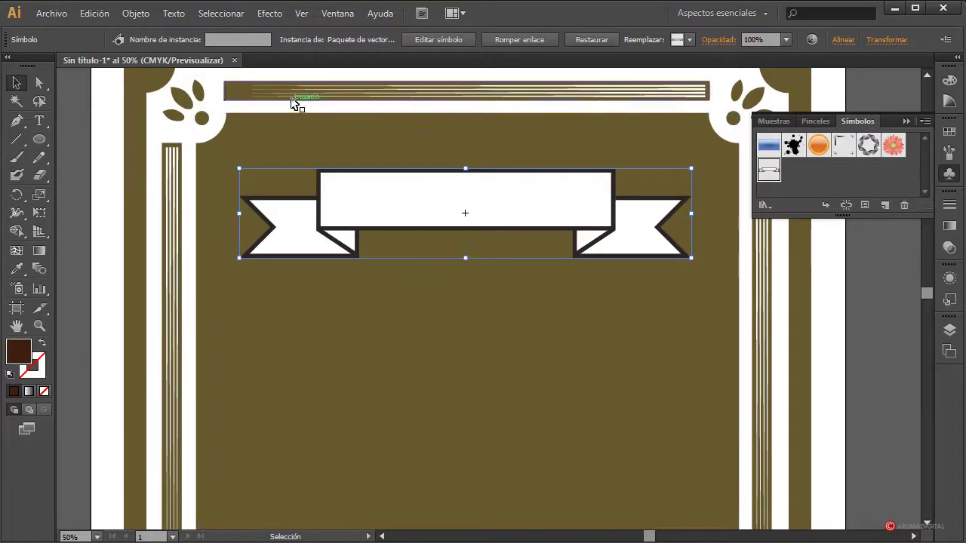
- Recolour the ribbon artwork, changing its dark outline to olive green with H 62.69, S 37.58 and B 65
click(134, 13)
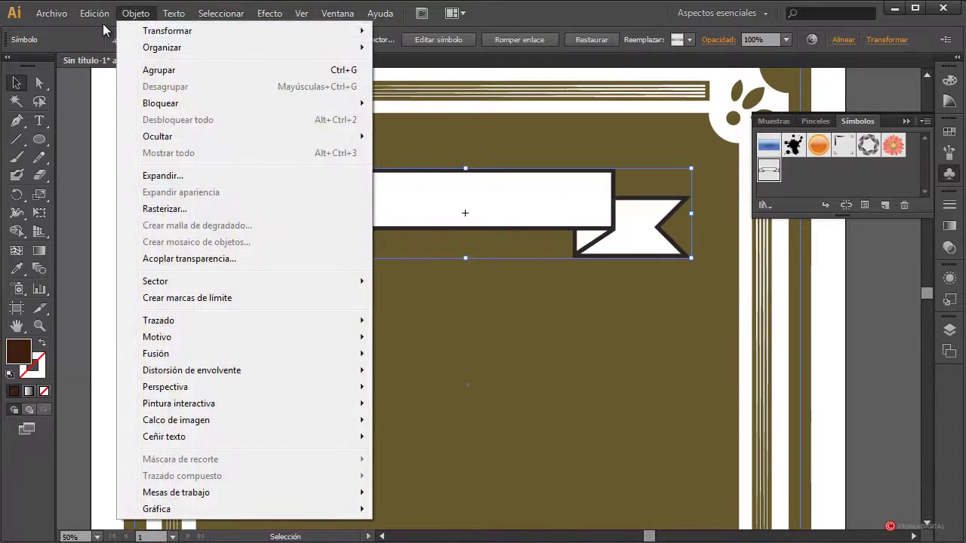
mouse_move(94, 13)
mouse_move(413, 290)
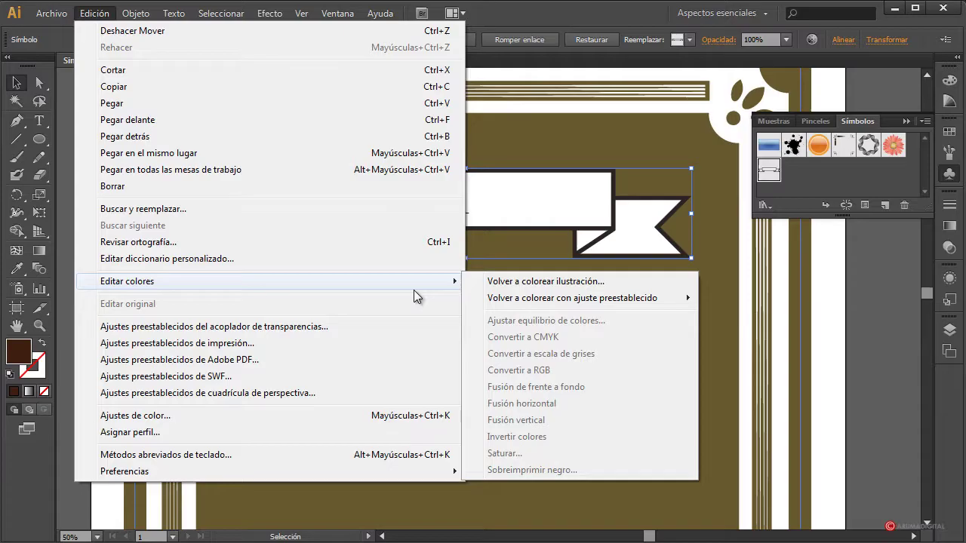
click(546, 282)
drag(494, 50, 890, 51)
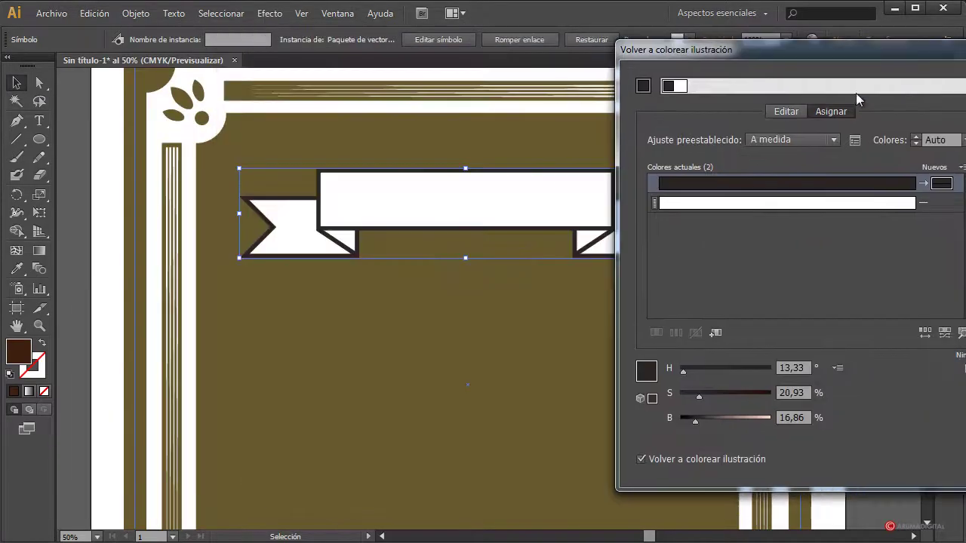
click(786, 111)
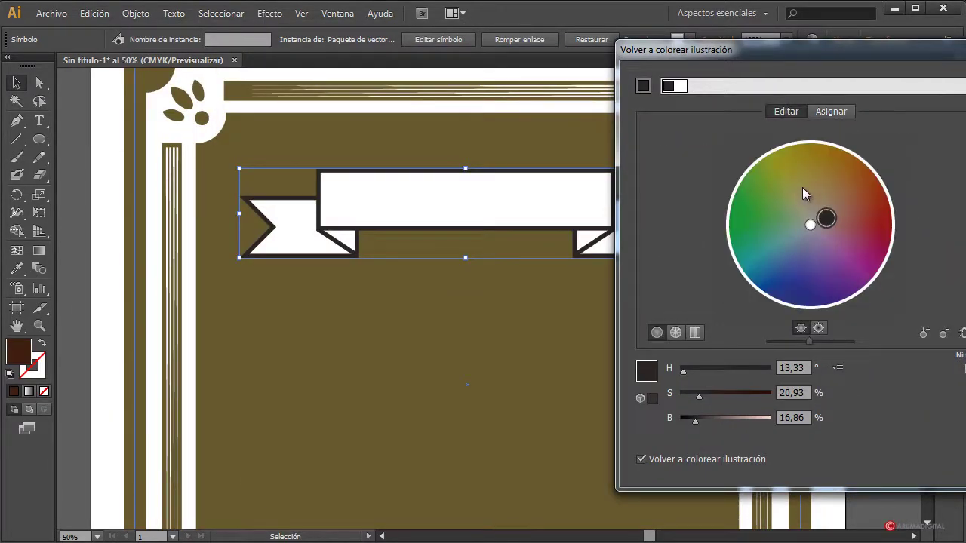
drag(826, 218, 761, 226)
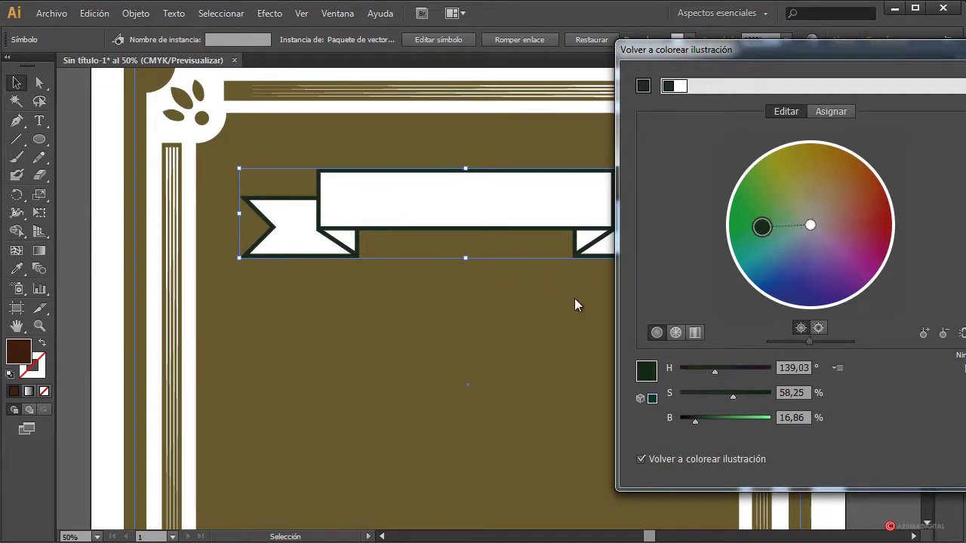
mouse_move(722, 420)
mouse_down()
mouse_move(713, 424)
mouse_move(736, 423)
mouse_up()
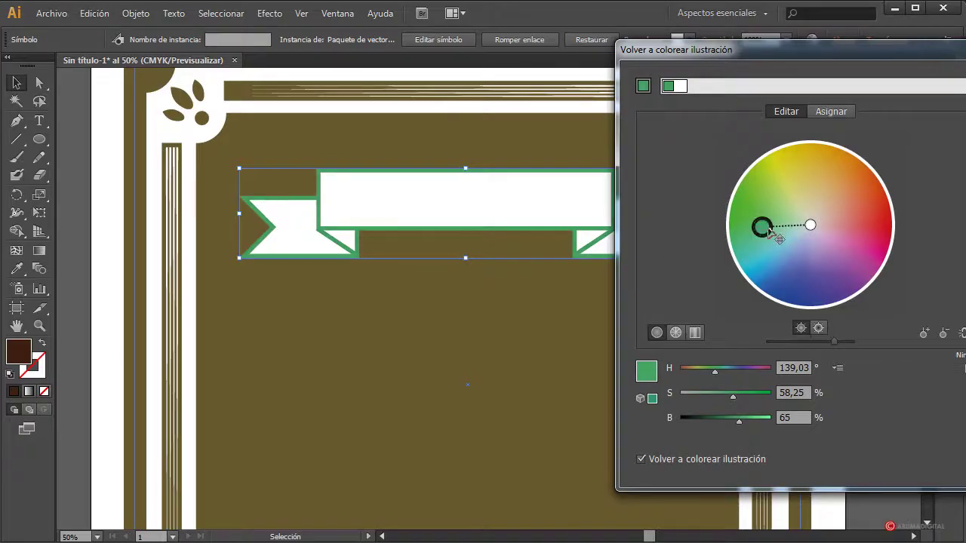
drag(762, 228, 802, 208)
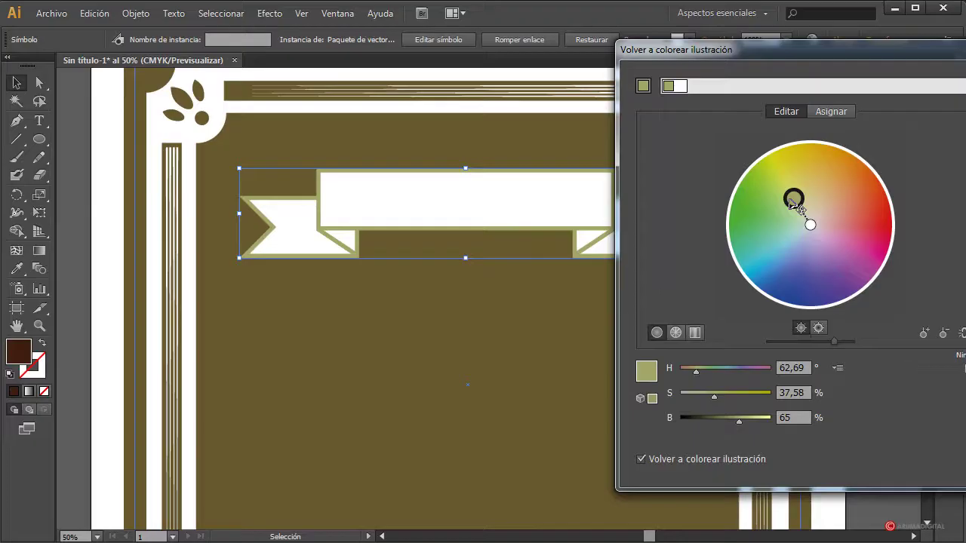
drag(833, 54, 488, 53)
click(728, 459)
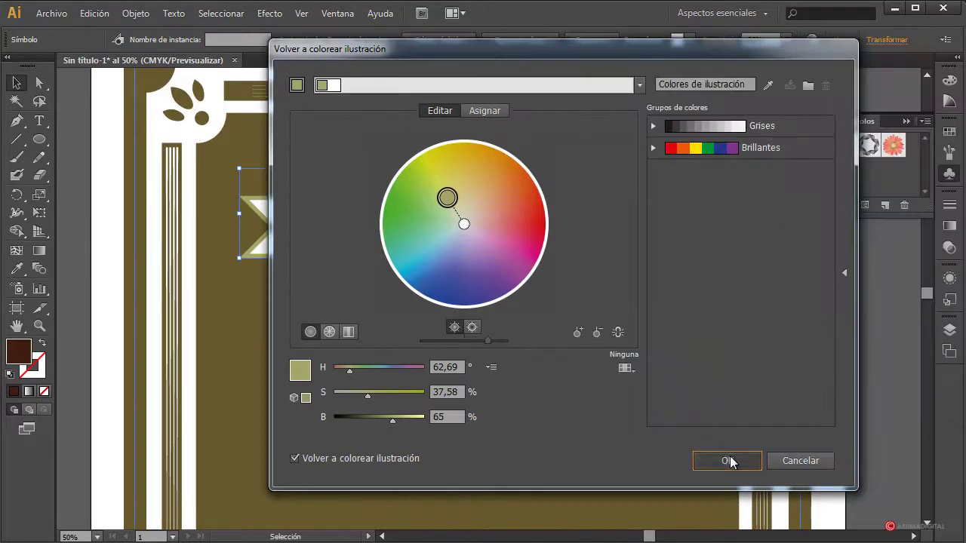
click(871, 312)
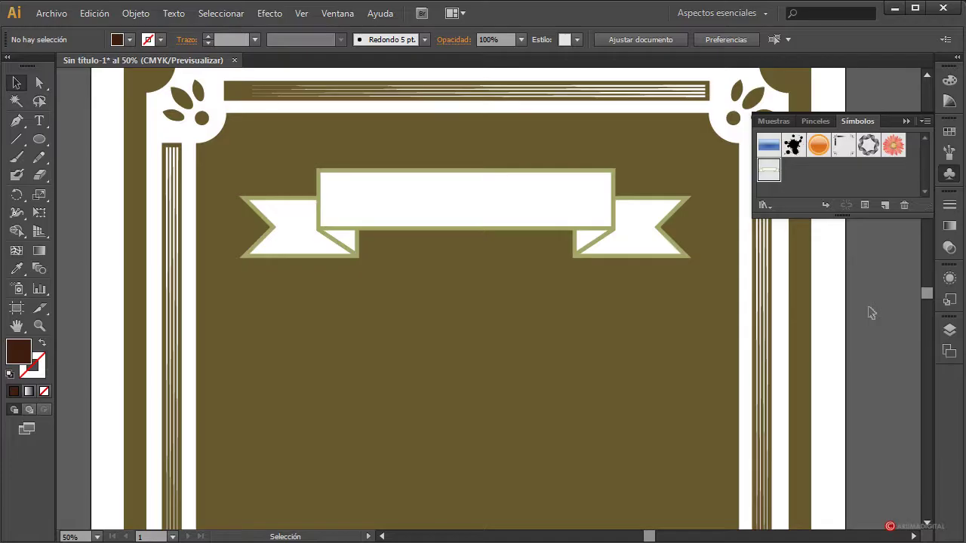
click(448, 194)
click(877, 334)
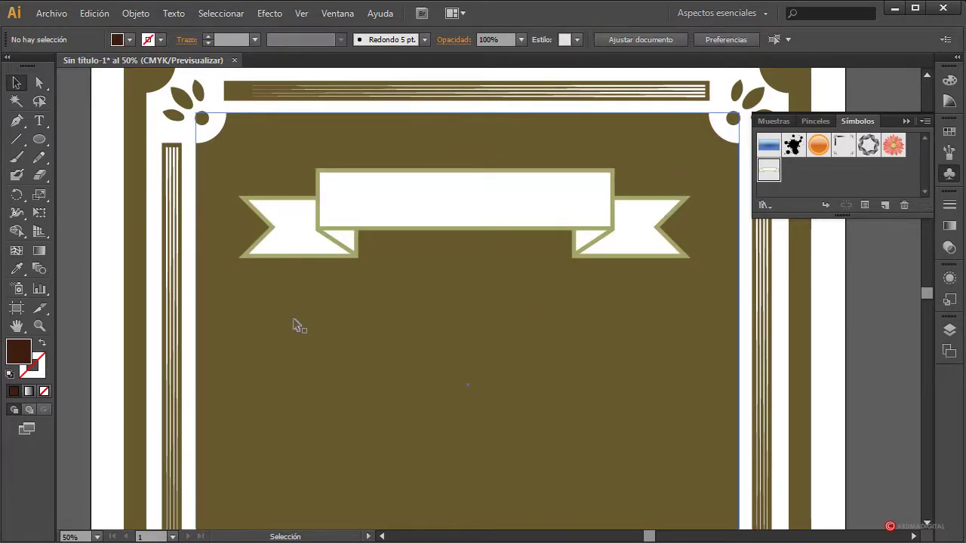
- Add the text ARUMADIGITAL in 72 pt Niagara Solid below the ribbon
click(40, 123)
click(368, 344)
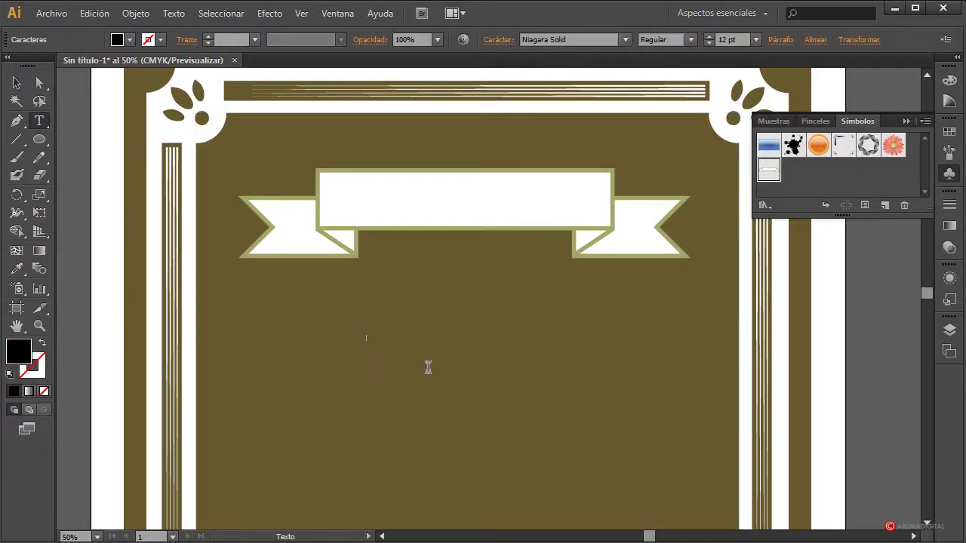
click(755, 40)
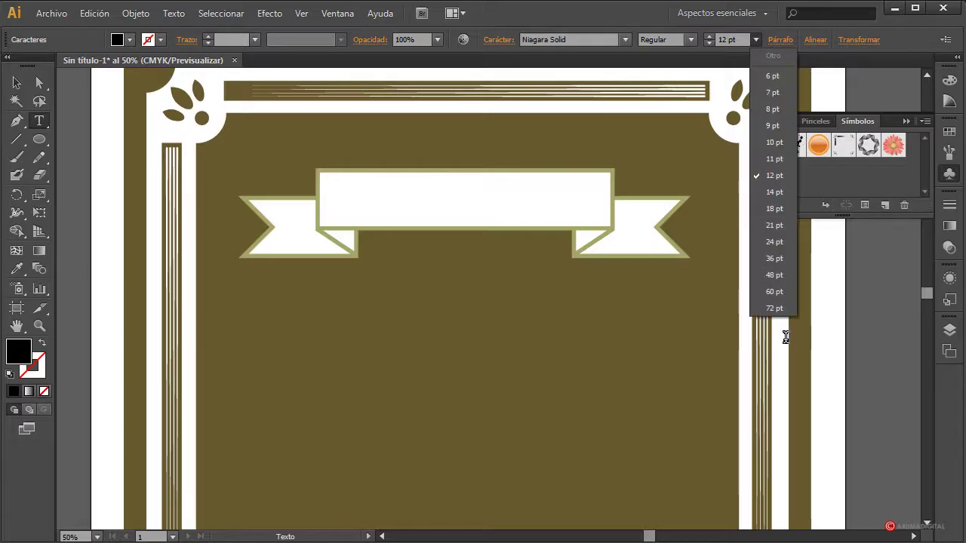
click(786, 311)
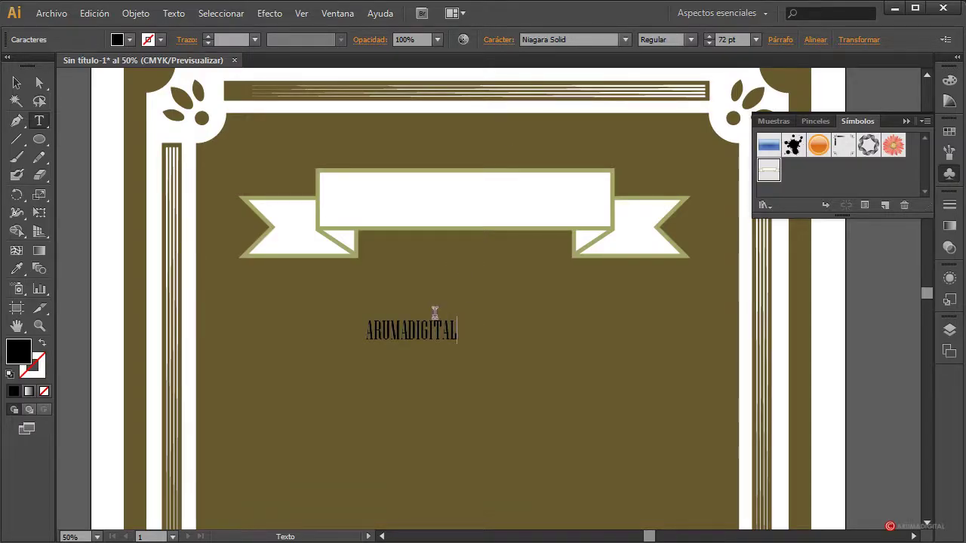
- Move the ARUMADIGITAL text onto the ribbon, enlarge it to about 141 pt and centre it in the white band
click(16, 84)
drag(411, 332, 606, 238)
shift+click(364, 175)
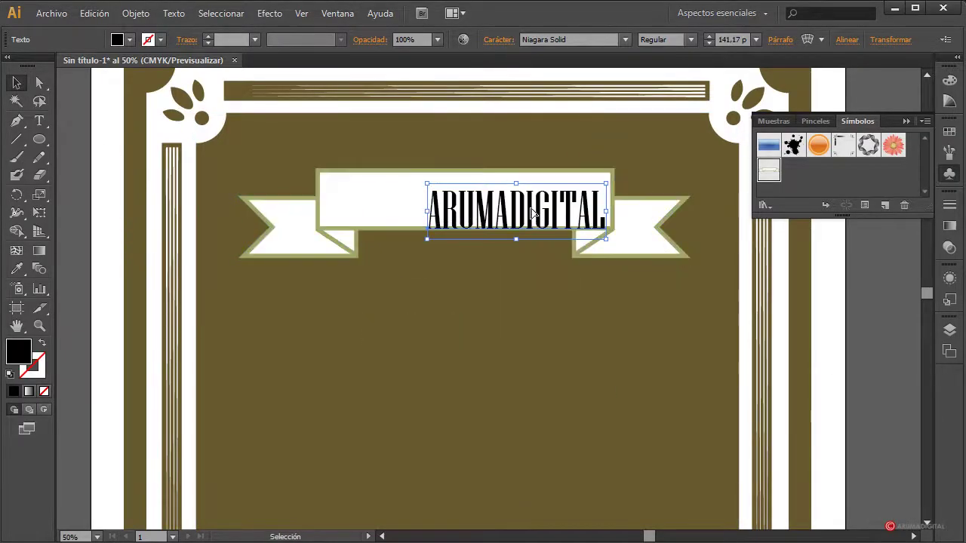
drag(533, 213, 491, 198)
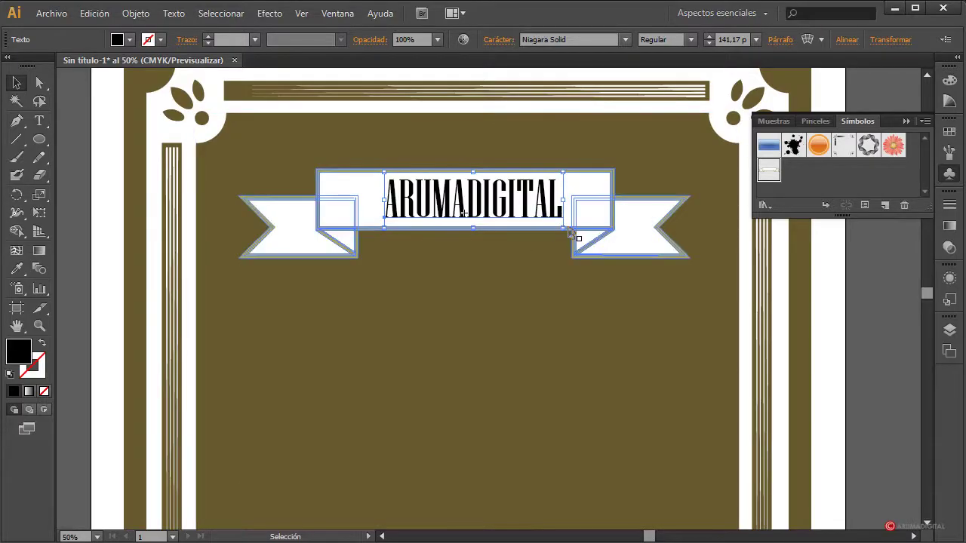
click(525, 306)
click(473, 199)
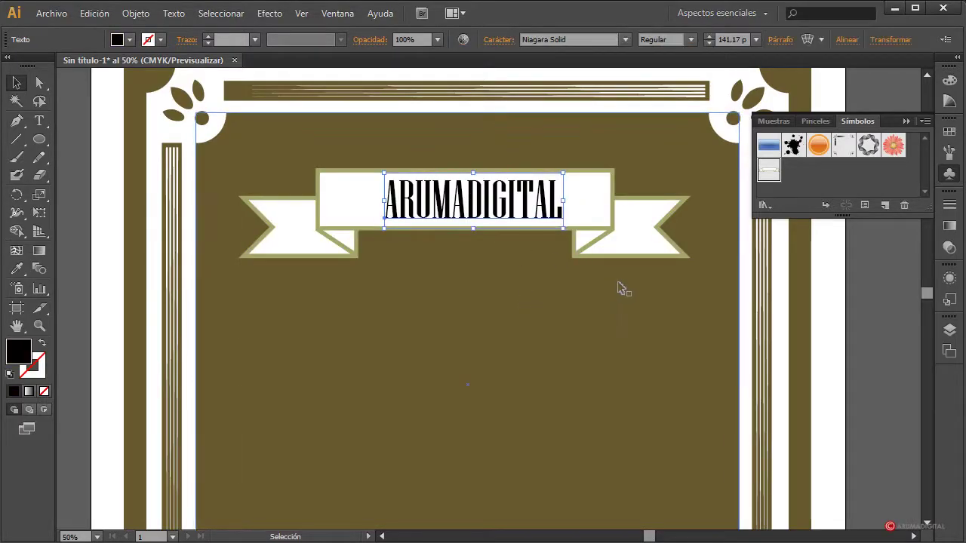
click(864, 299)
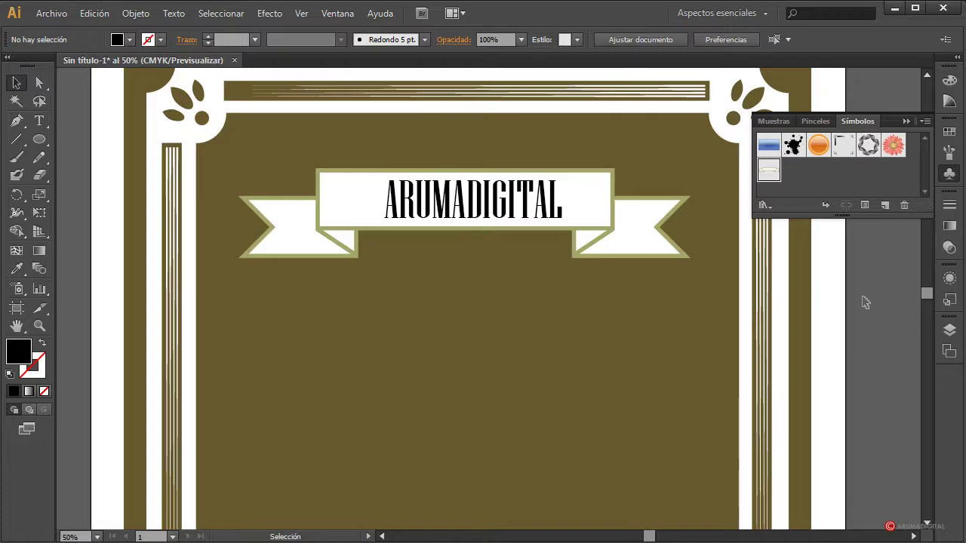
- Colour the ARUMADIGITAL text with the olive green sampled from the ribbon's outline
click(537, 212)
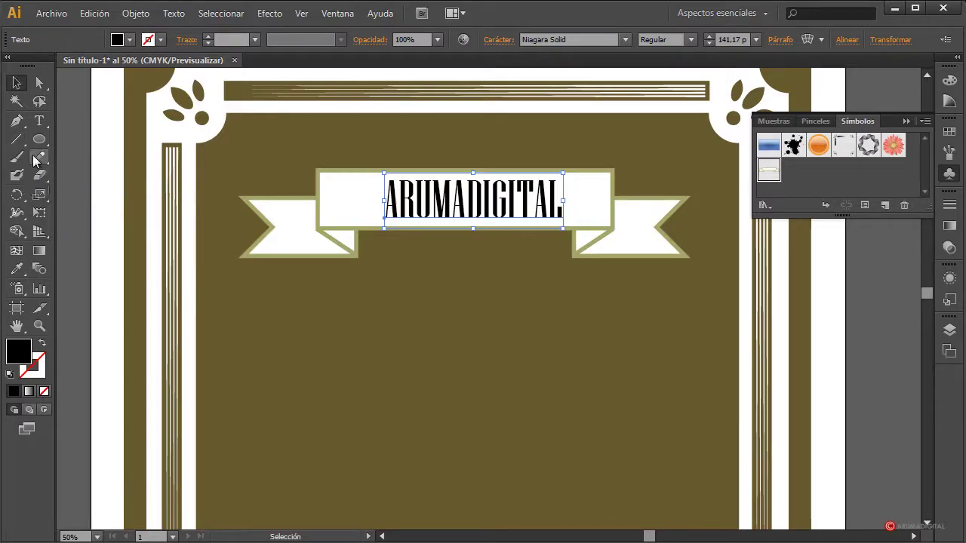
click(16, 268)
click(330, 166)
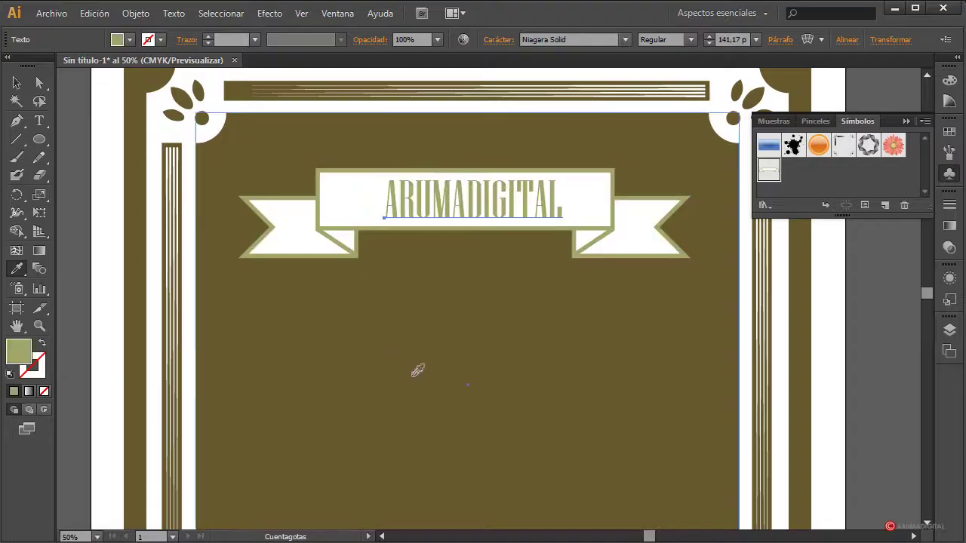
click(16, 83)
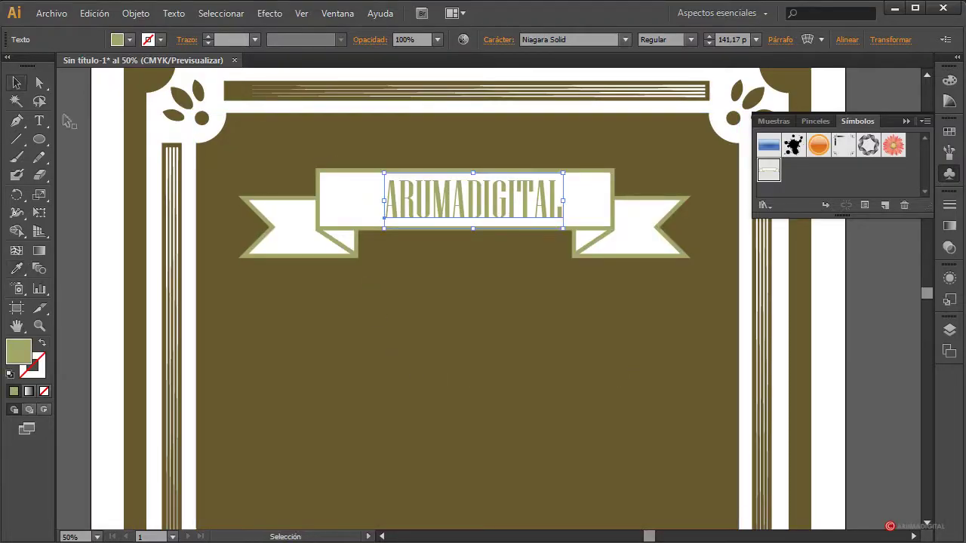
- Enlarge the ARUMADIGITAL text to about 146 pt and shift it slightly left to centre it in the ribbon's white band
click(870, 263)
click(555, 205)
drag(562, 228, 569, 230)
key(Left)
key(Left)
key(Left)
key(Left)
key(Left)
key(Left)
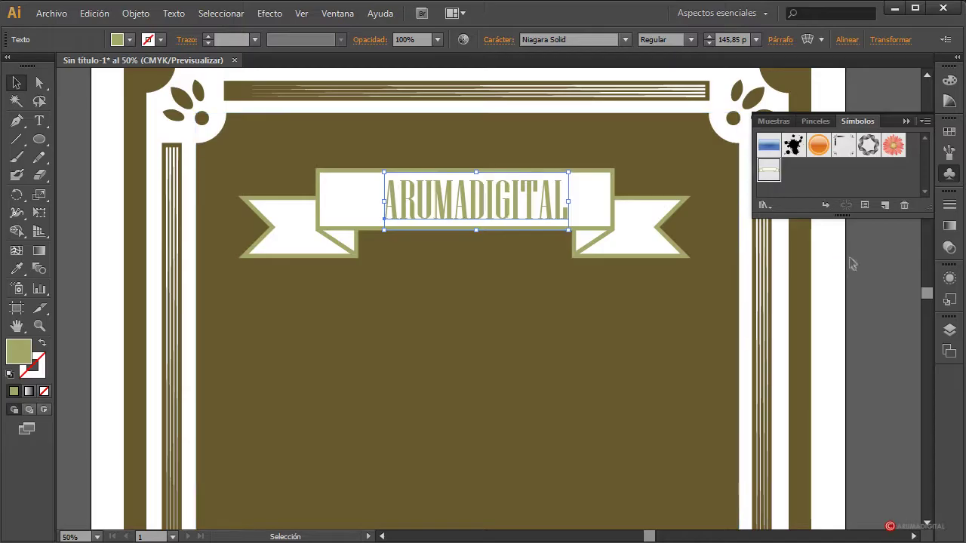
click(872, 269)
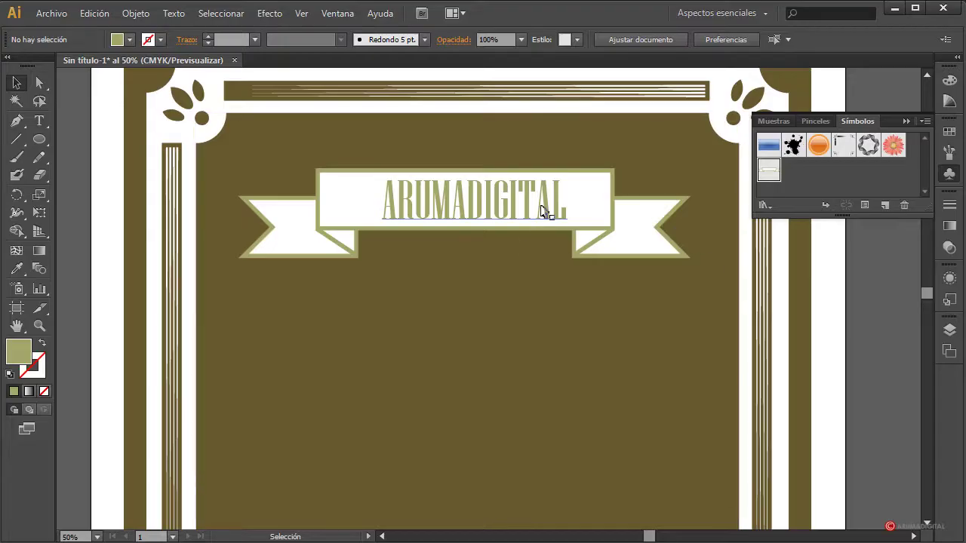
- Duplicate the ARUMADIGITAL text behind the original and offset the copy slightly left and down as a shadow
key(ctrl+z)
key(ctrl+shift+z)
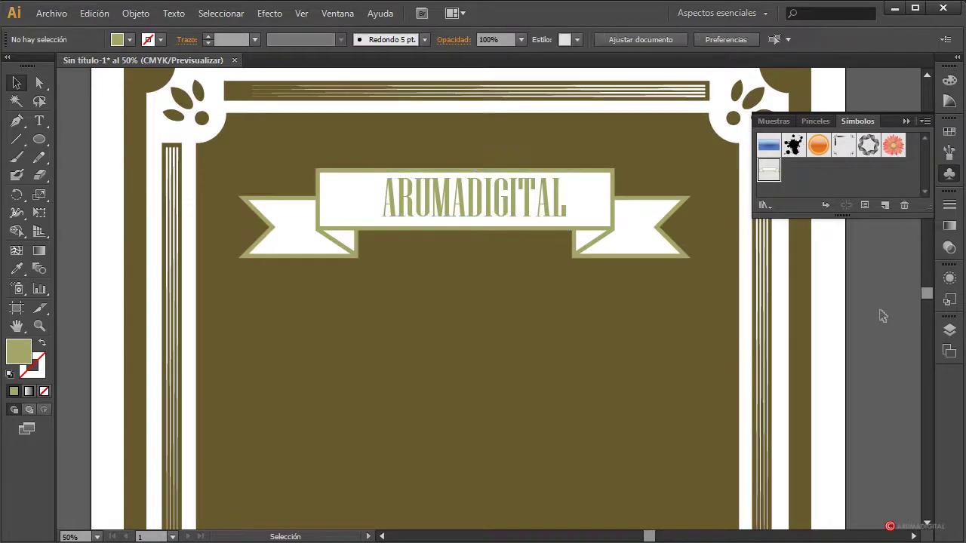
key(ctrl+z)
click(871, 304)
click(459, 209)
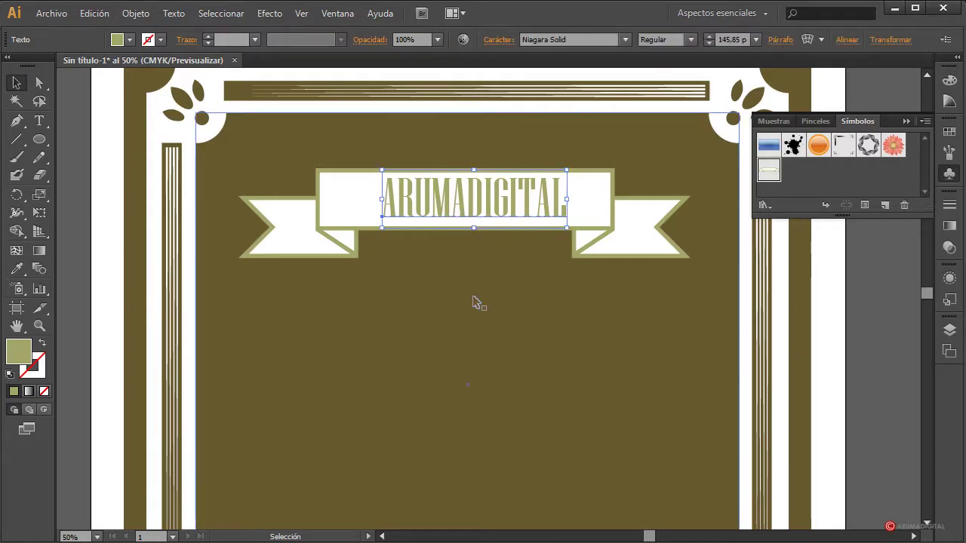
key(a)
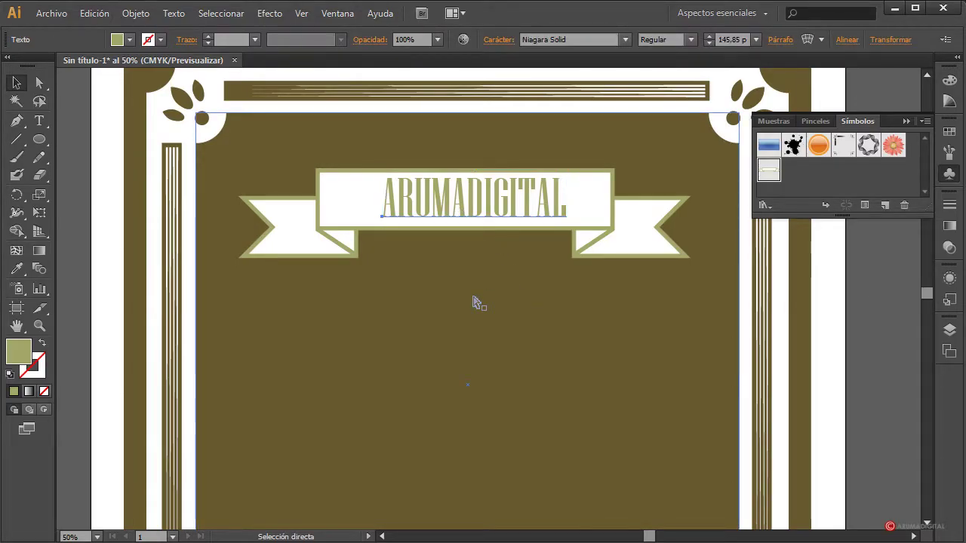
key(v)
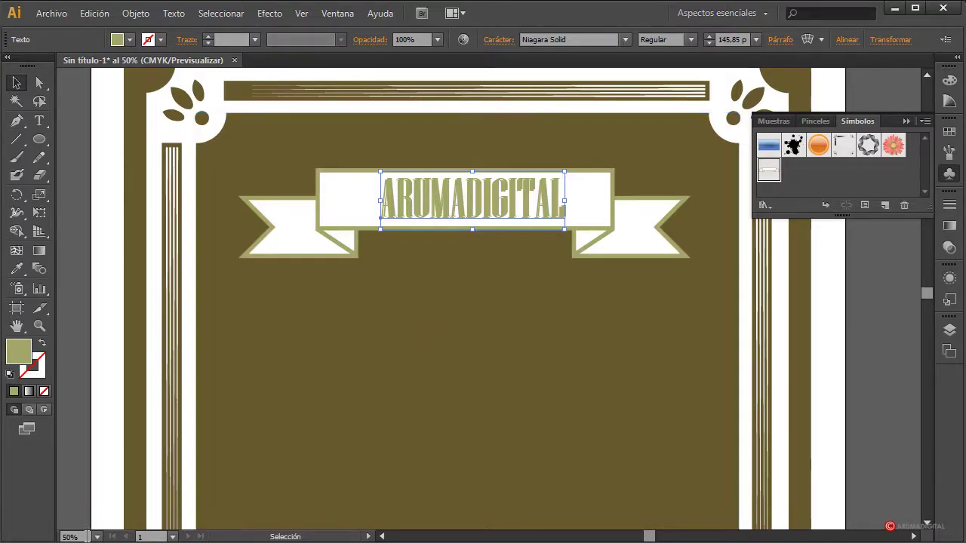
- Open the Gráficos básicos_Líneas pattern swatch library with the shadow copy of the text selected
click(85, 535)
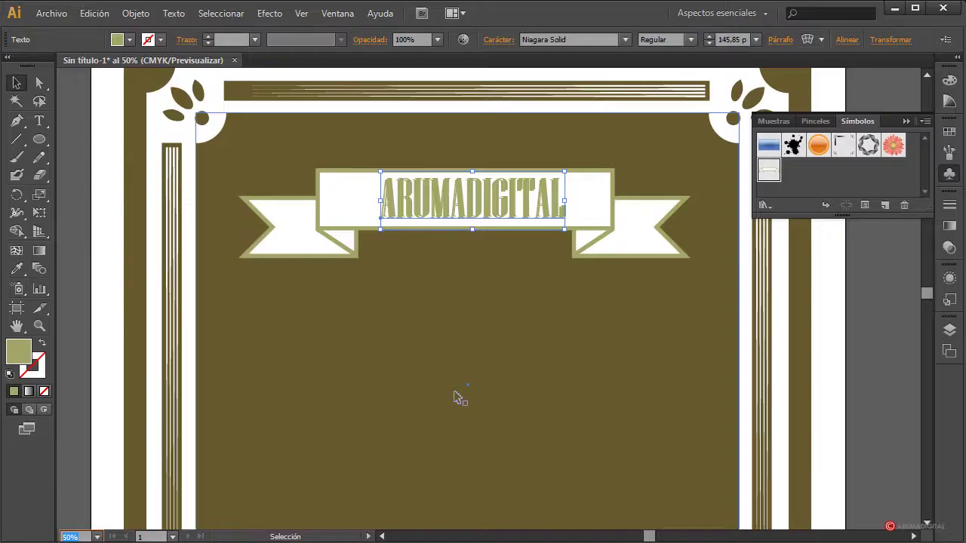
text(100)
key(Return)
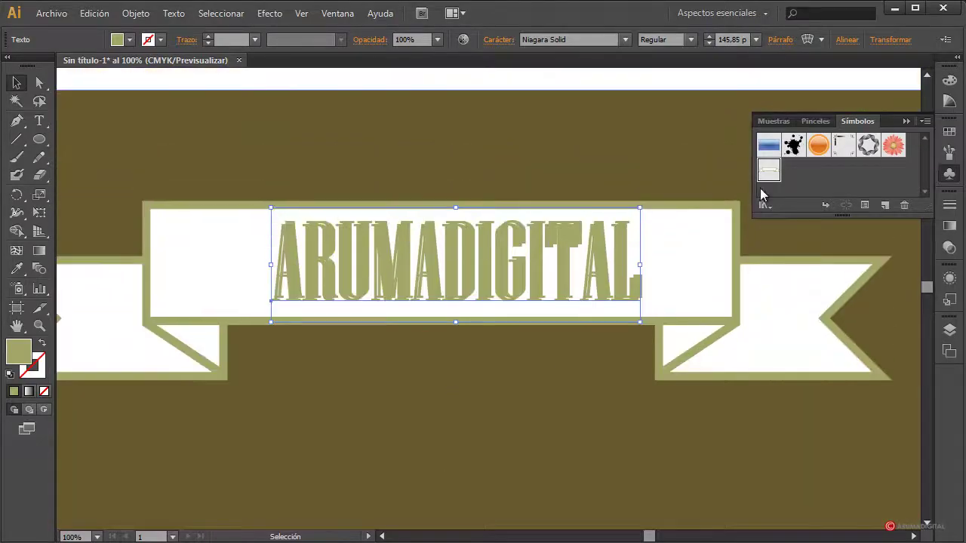
click(952, 135)
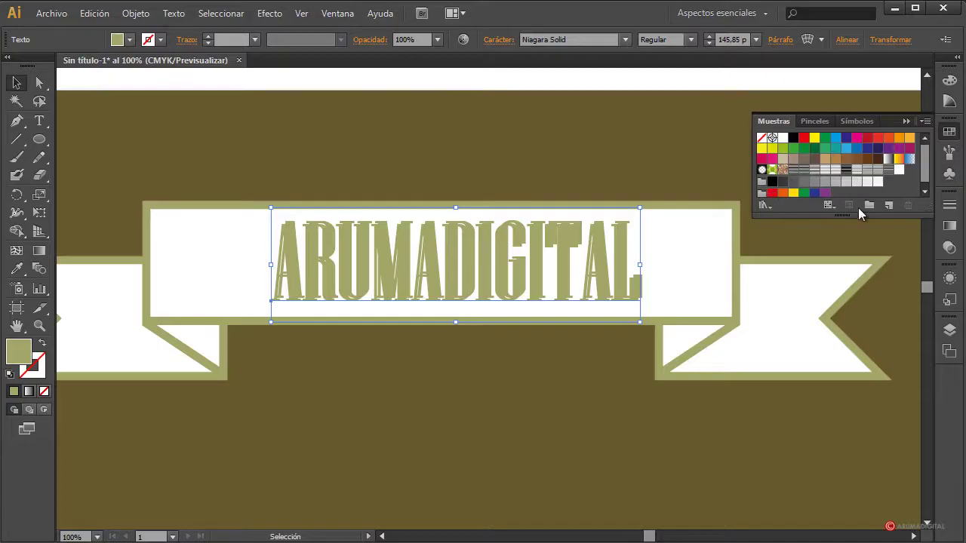
click(768, 204)
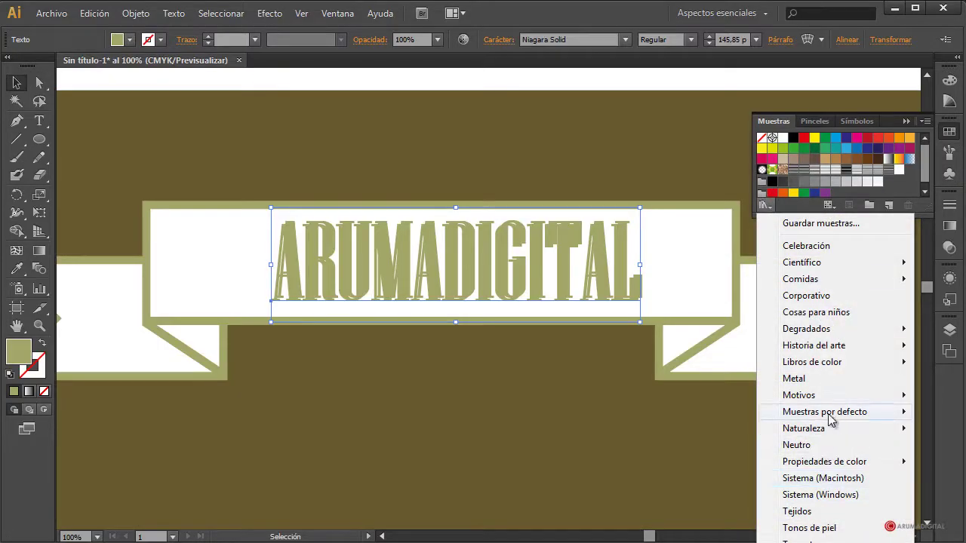
mouse_move(827, 400)
mouse_move(684, 411)
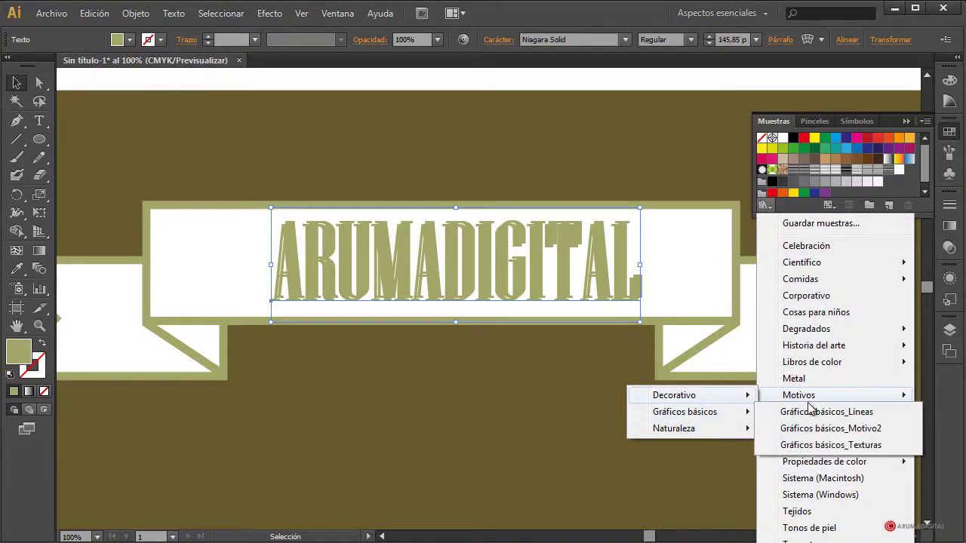
click(826, 412)
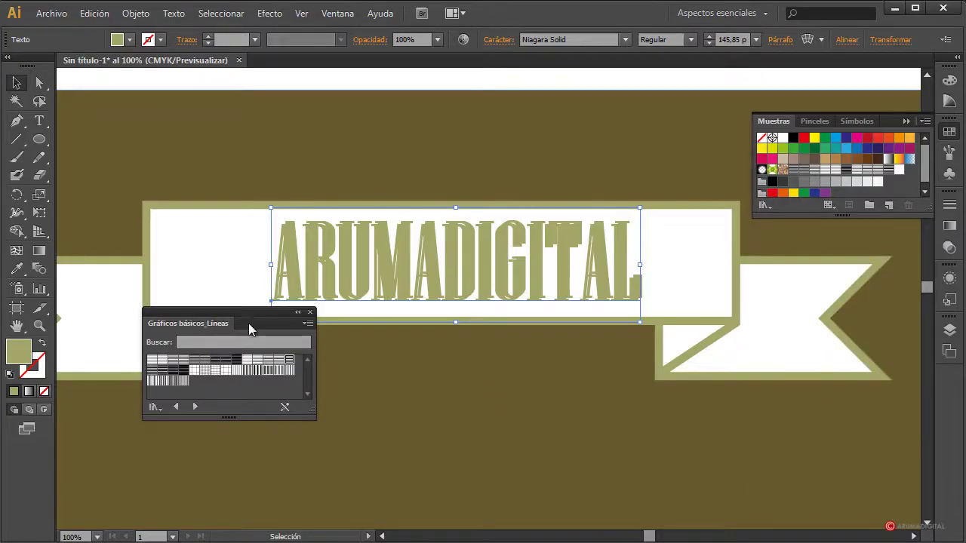
drag(242, 316, 212, 340)
- Fill the shadow copy of the text with a fine horizontal line pattern and close the pattern library
click(238, 383)
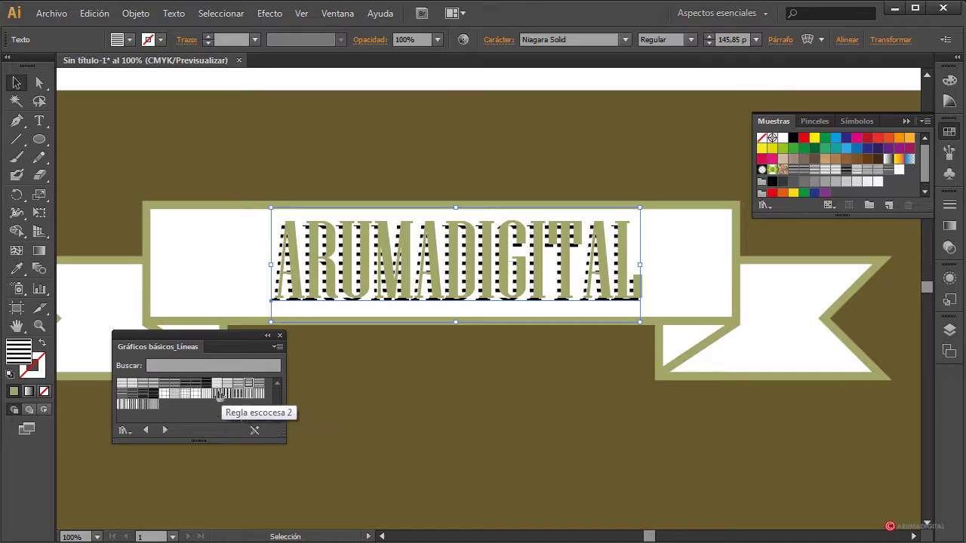
click(218, 384)
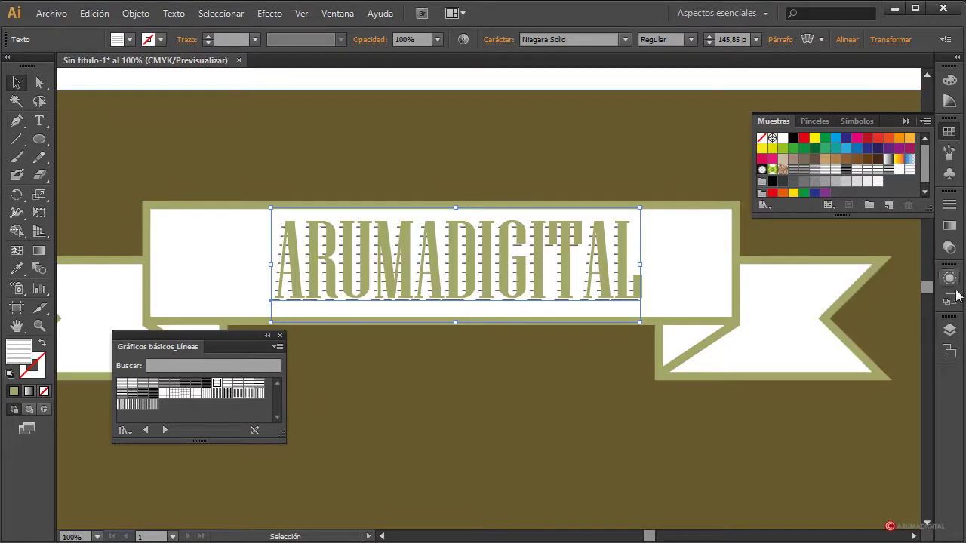
shift+click(270, 289)
shift+click(270, 289)
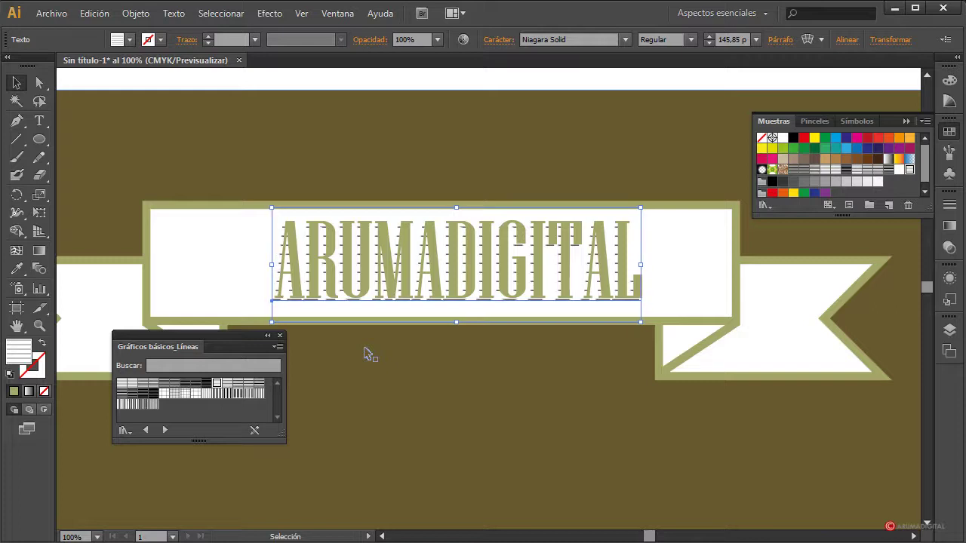
click(405, 383)
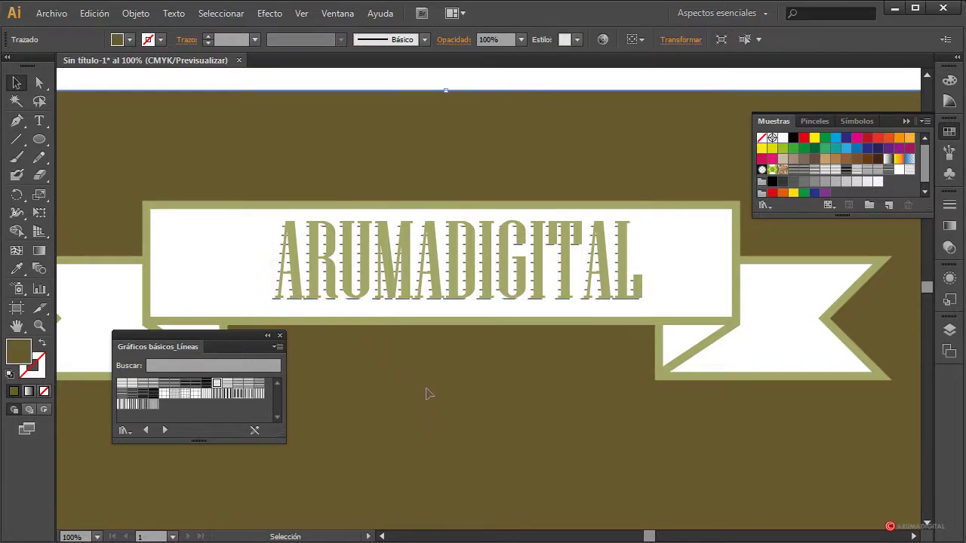
click(280, 335)
scroll(429, 360, down, 1)
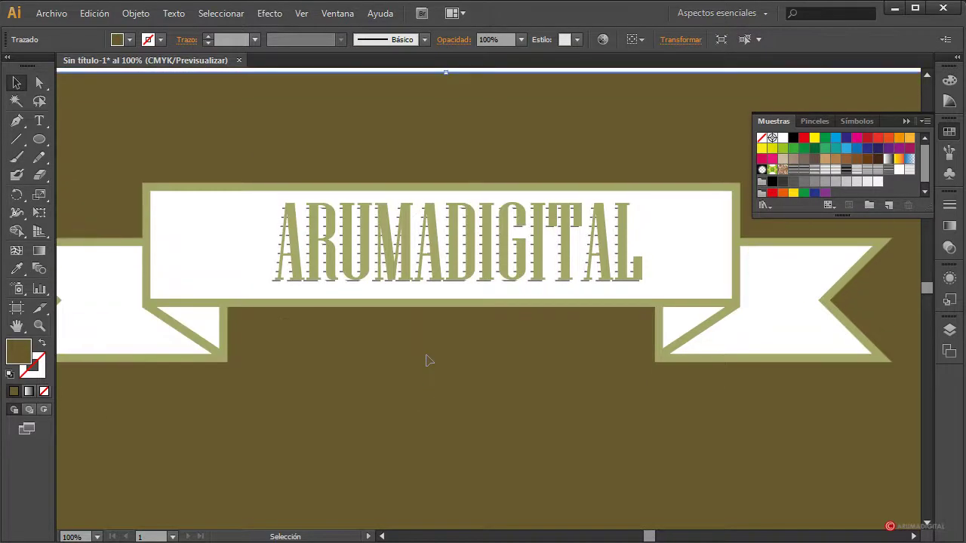
- Nudge the front olive ARUMADIGITAL text slightly right to widen its offset from the line-patterned shadow
shift+click(273, 276)
click(274, 276)
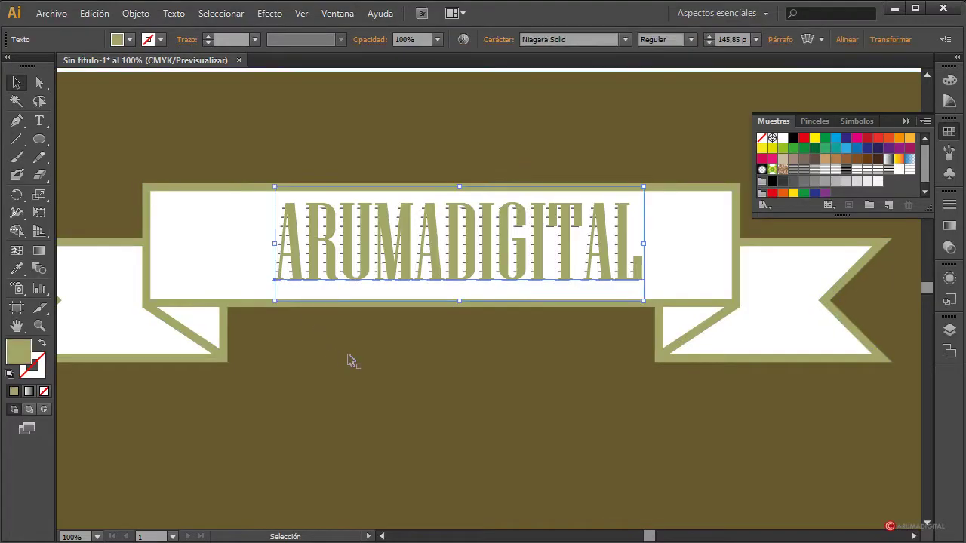
key(Right)
key(Right)
key(Right)
key(Right)
key(Right)
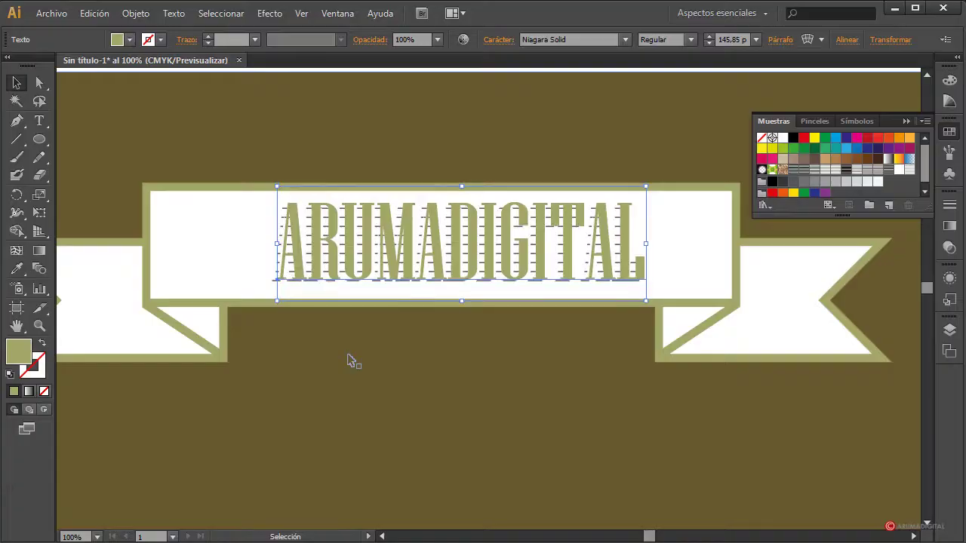
click(377, 387)
scroll(435, 375, down, 2)
scroll(435, 375, up, 1)
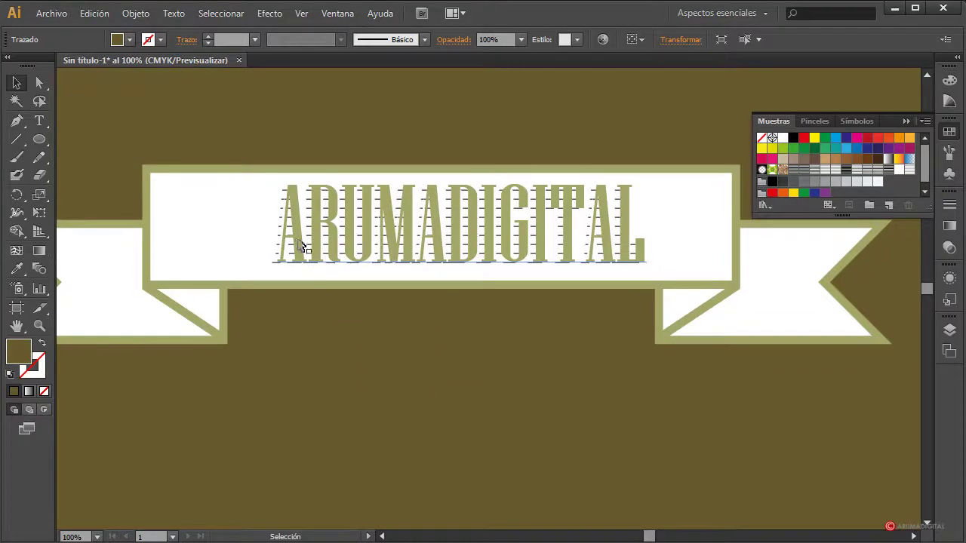
- Duplicate the olive ARUMADIGITAL text between the original and the line-patterned shadow, and nudge the copy slightly left
click(300, 246)
key(Left)
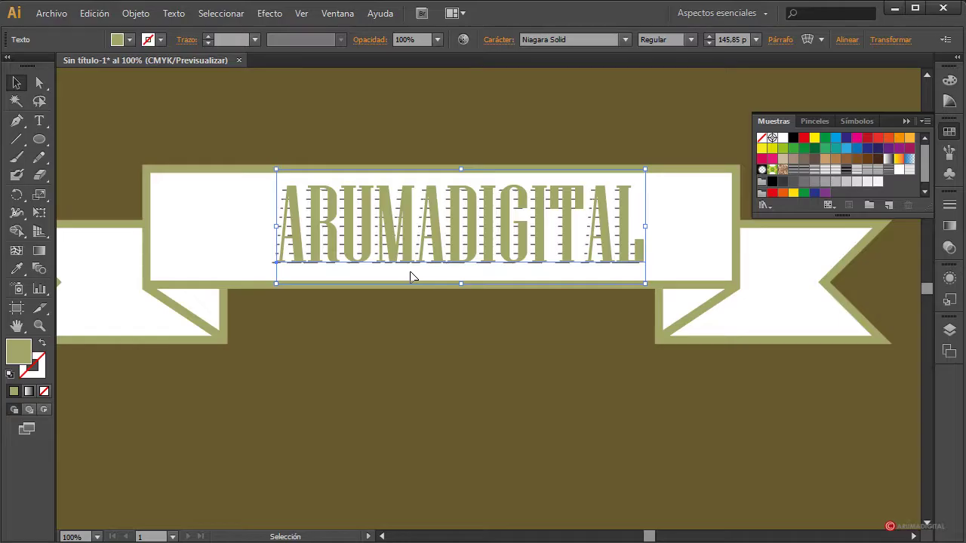
key(a)
key(v)
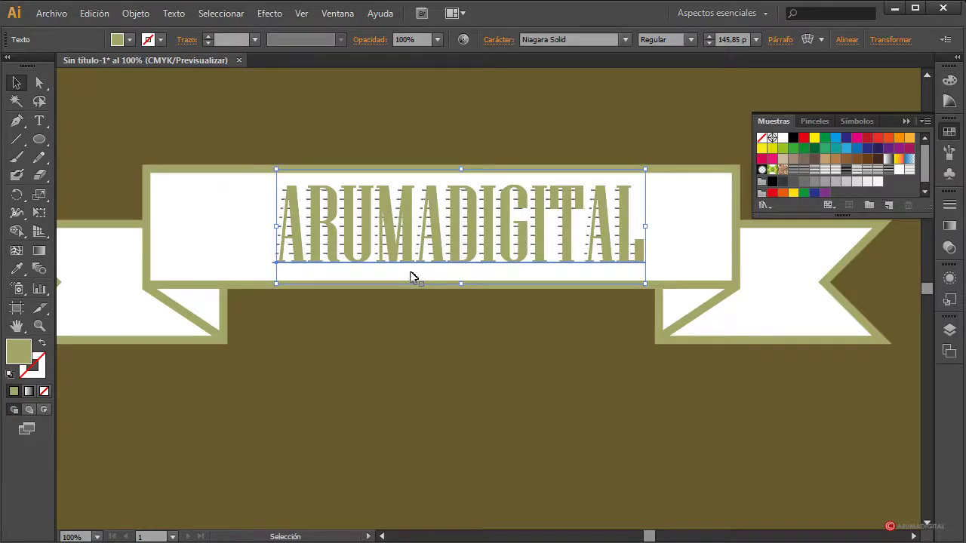
key(Left)
key(Left)
key(Left)
key(Left)
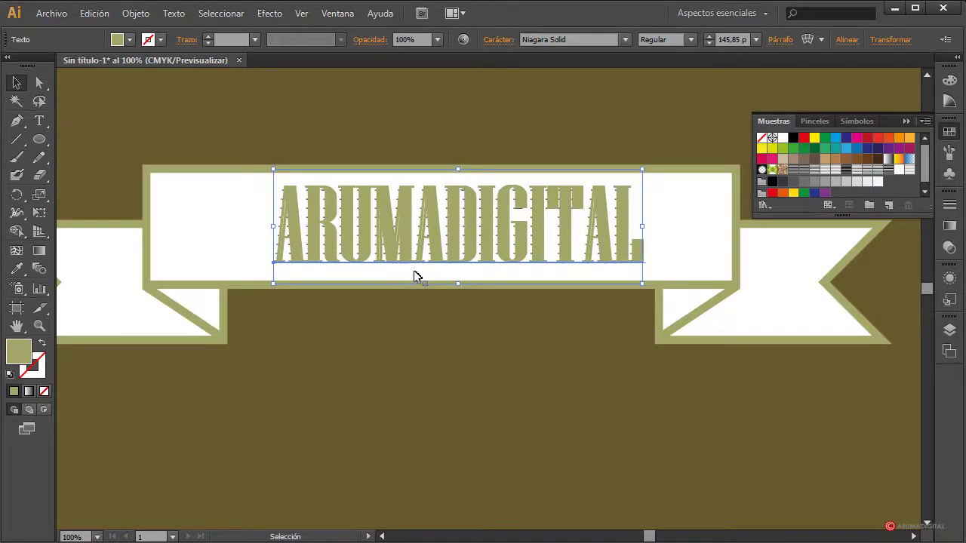
- Fill the middle copy of the text with white to separate the olive lettering from its patterned shadow
click(130, 39)
click(3, 67)
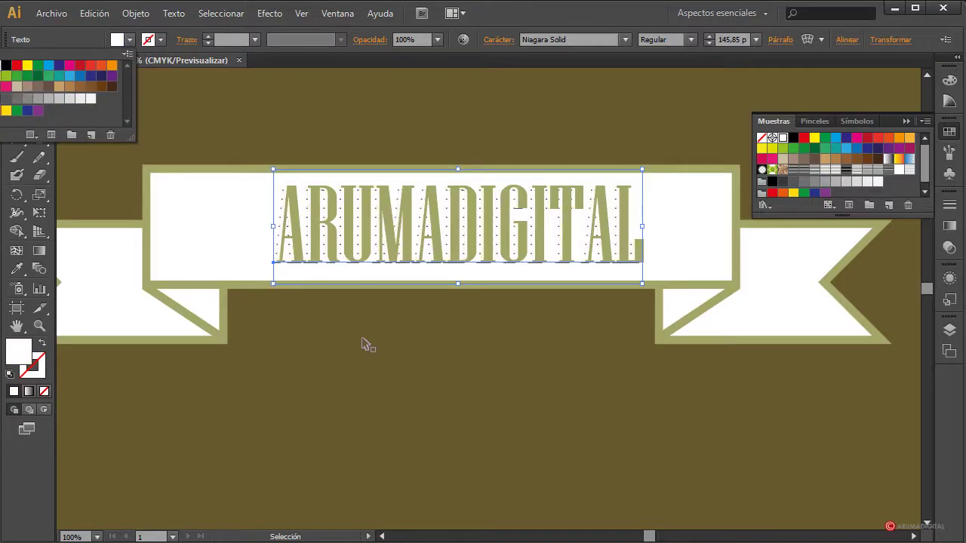
key(Left)
key(Left)
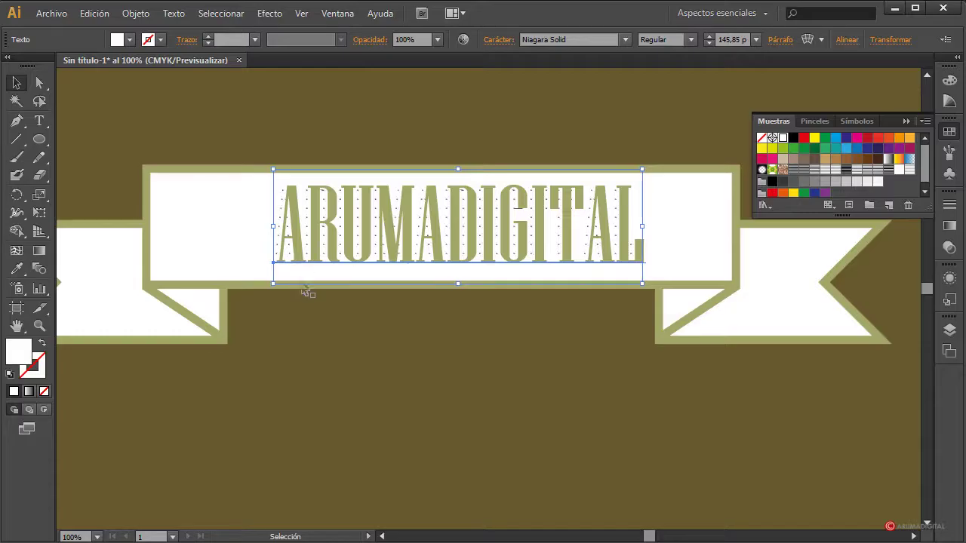
click(310, 306)
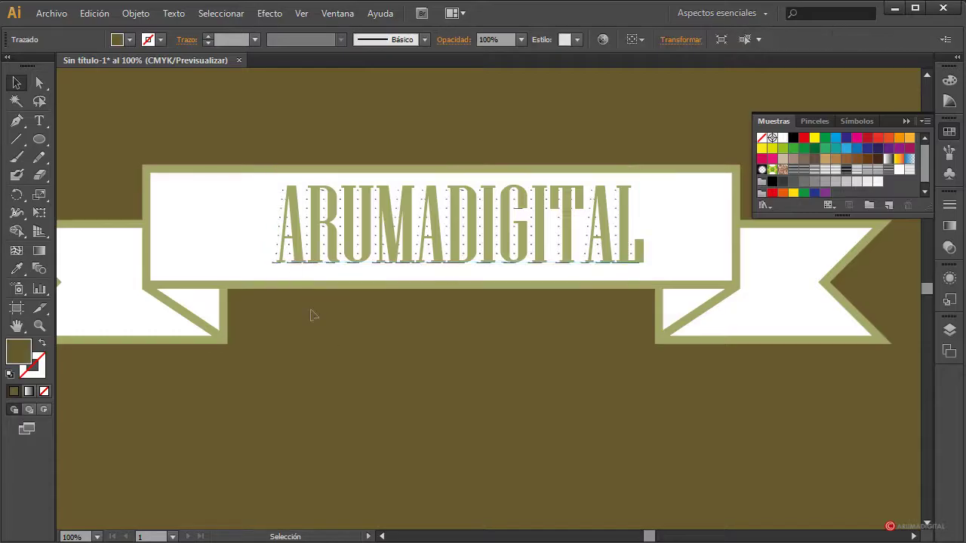
- Shift the line-patterned shadow and the front olive text slightly left to adjust the spacing between the text layers
click(276, 265)
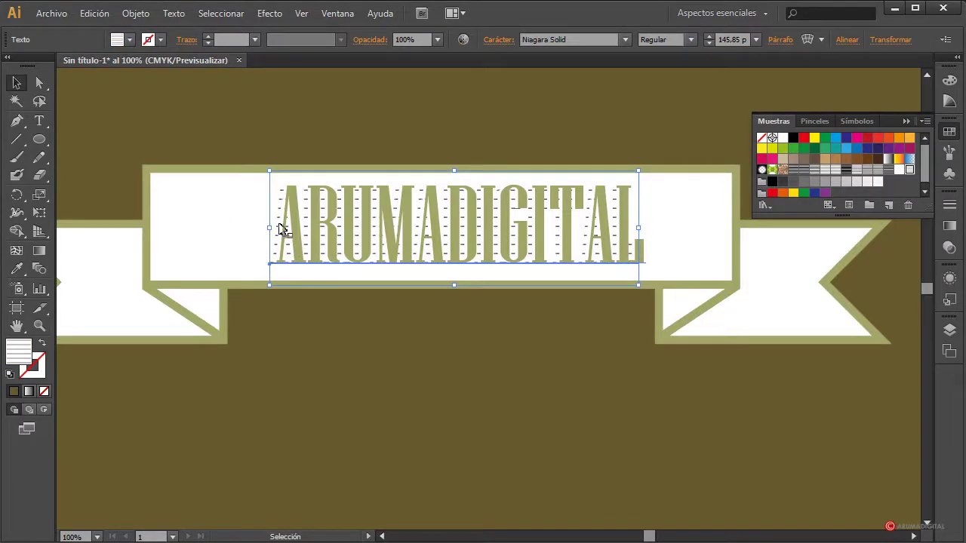
drag(281, 228, 287, 227)
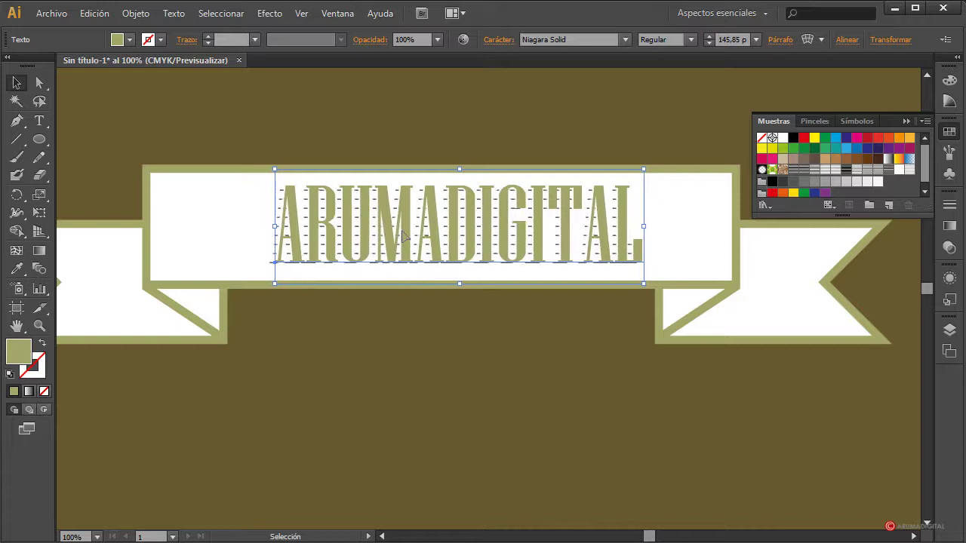
click(267, 266)
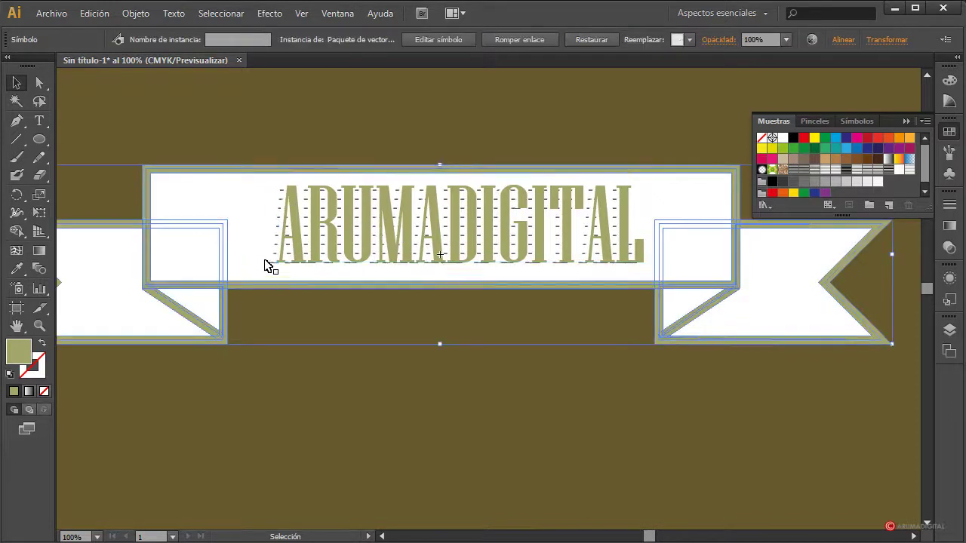
click(280, 268)
key(Left)
key(Left)
key(Left)
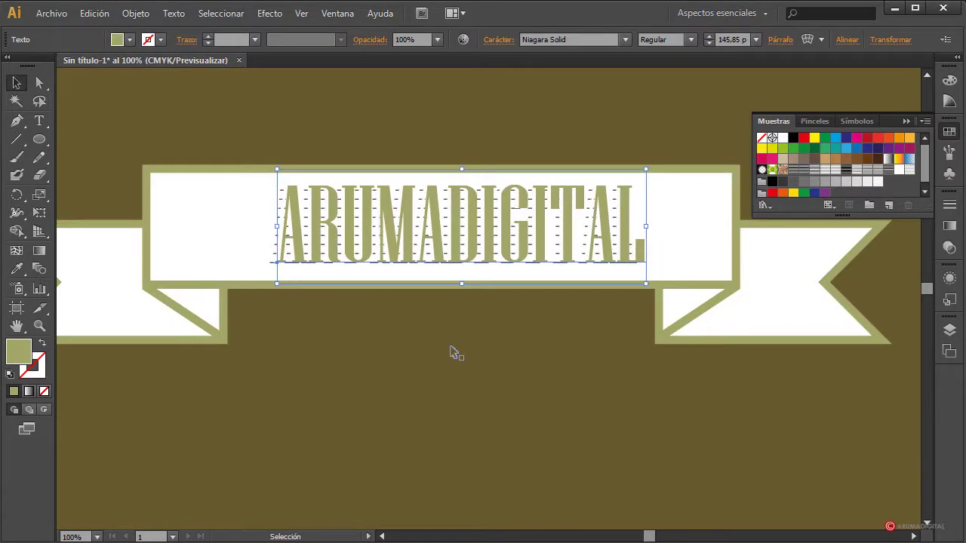
click(456, 353)
scroll(641, 414, down, 3)
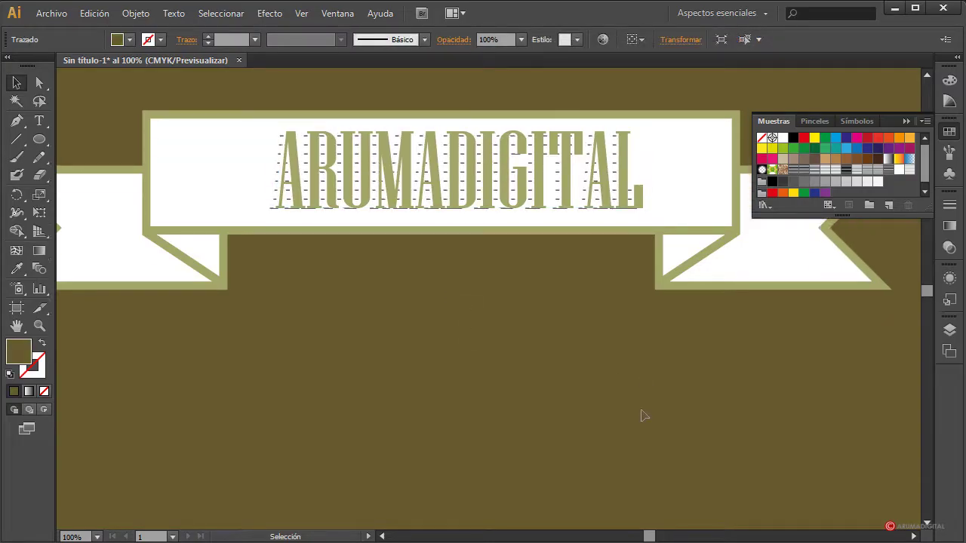
- Nudge the line-patterned shadow copy slightly right so it sits closer to the olive lettering
scroll(641, 414, up, 1)
click(269, 235)
click(270, 234)
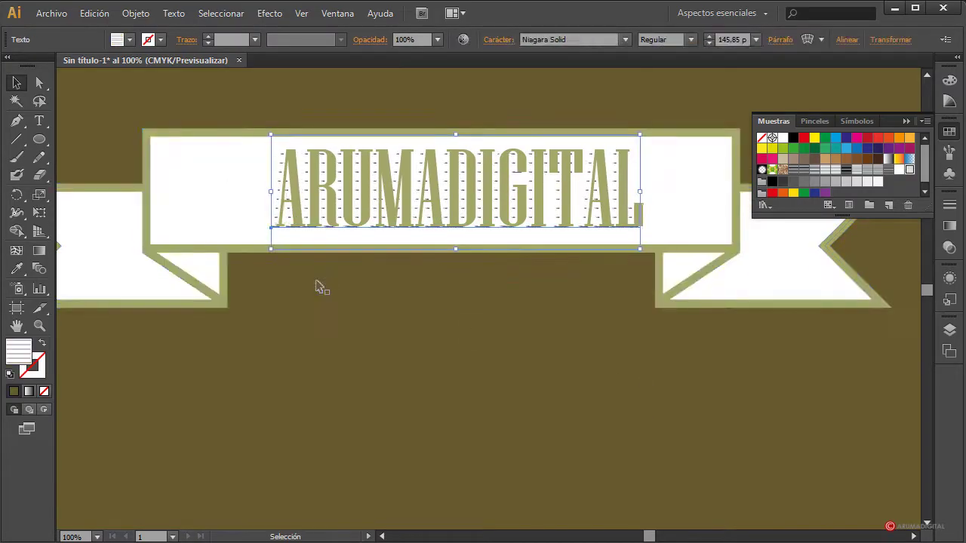
click(324, 308)
scroll(390, 385, down, 3)
scroll(390, 385, up, 2)
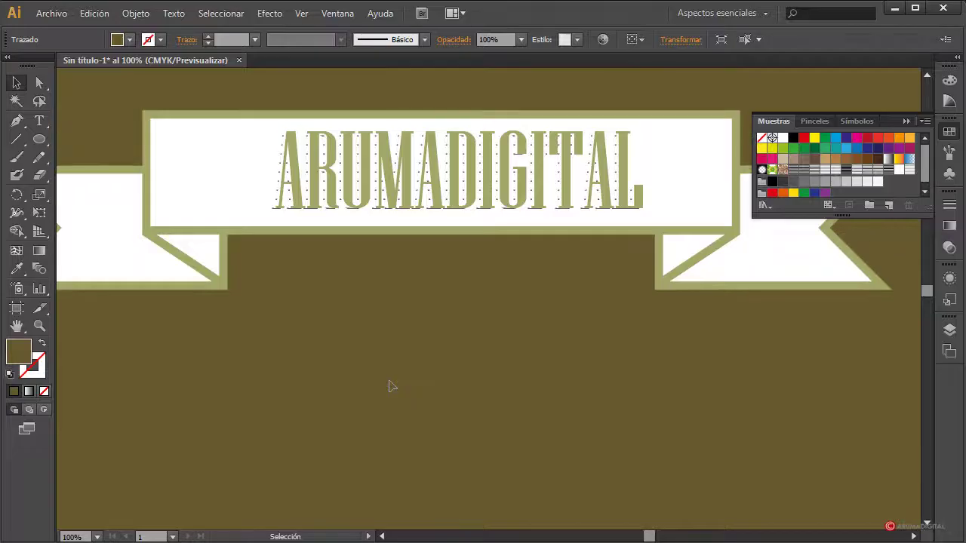
scroll(390, 386, down, 3)
click(85, 536)
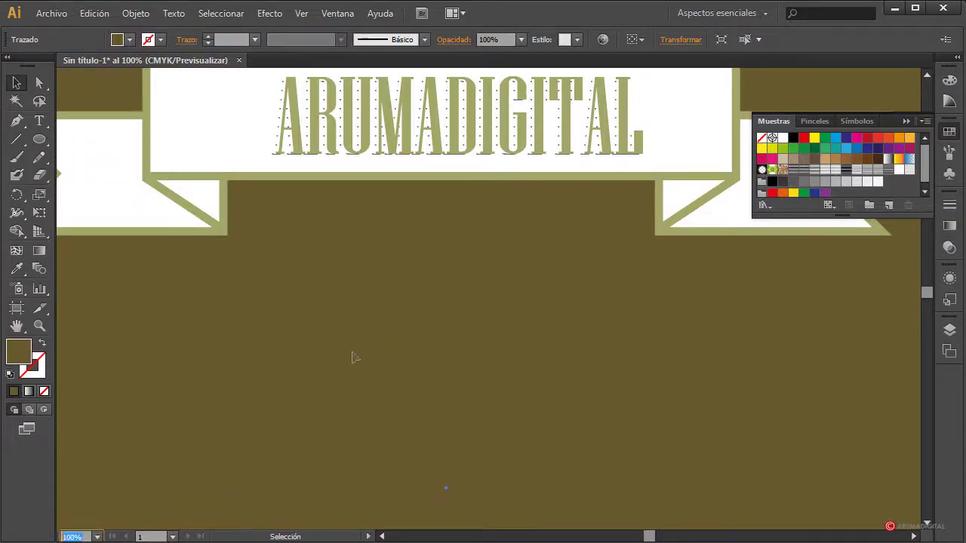
text(75)
key(Return)
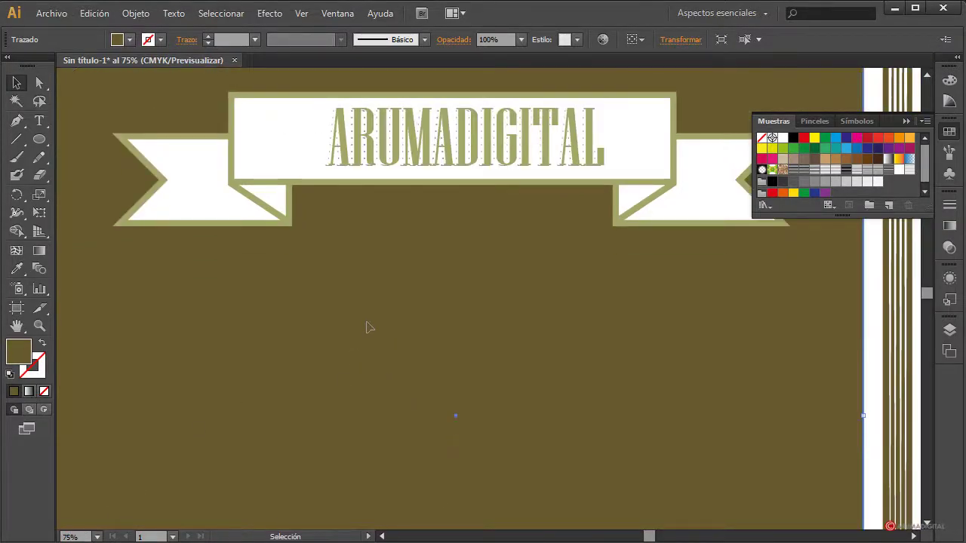
- Draw a circle from the background's centre point beneath the ribbon and fill it with the ribbon's olive green
click(40, 139)
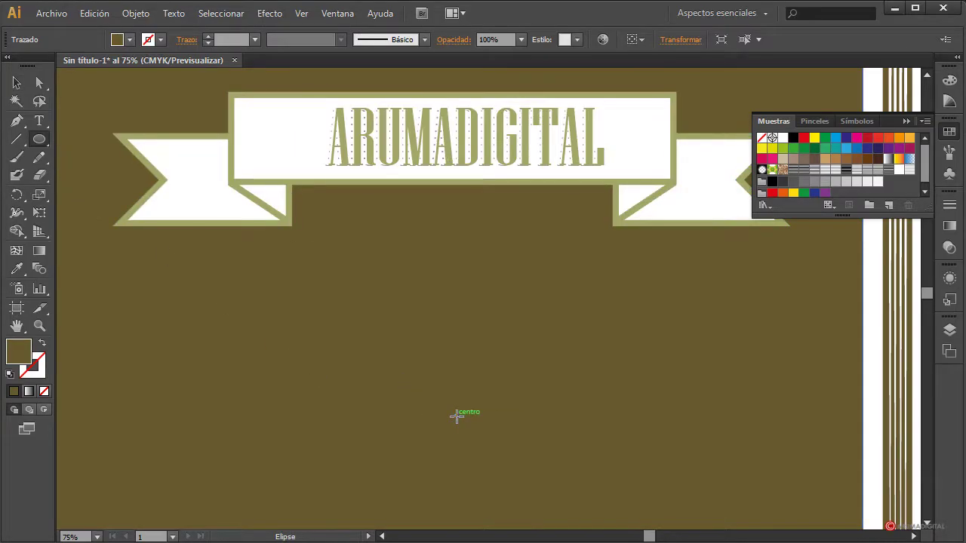
drag(456, 415, 545, 351)
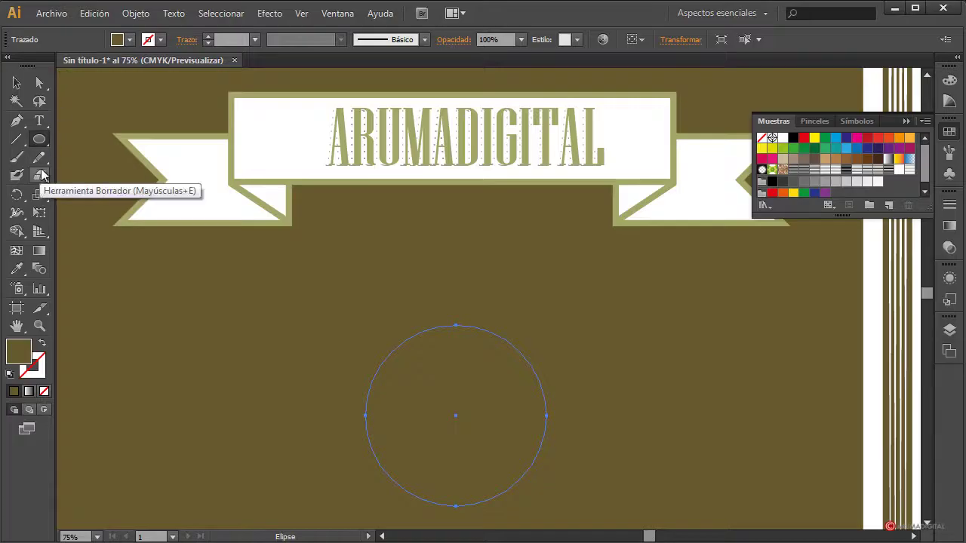
click(16, 269)
click(276, 205)
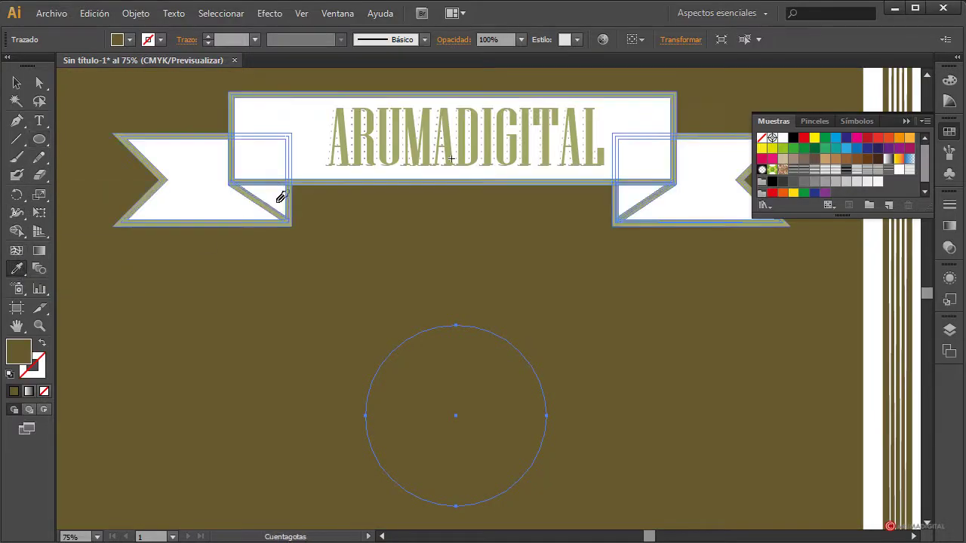
click(277, 205)
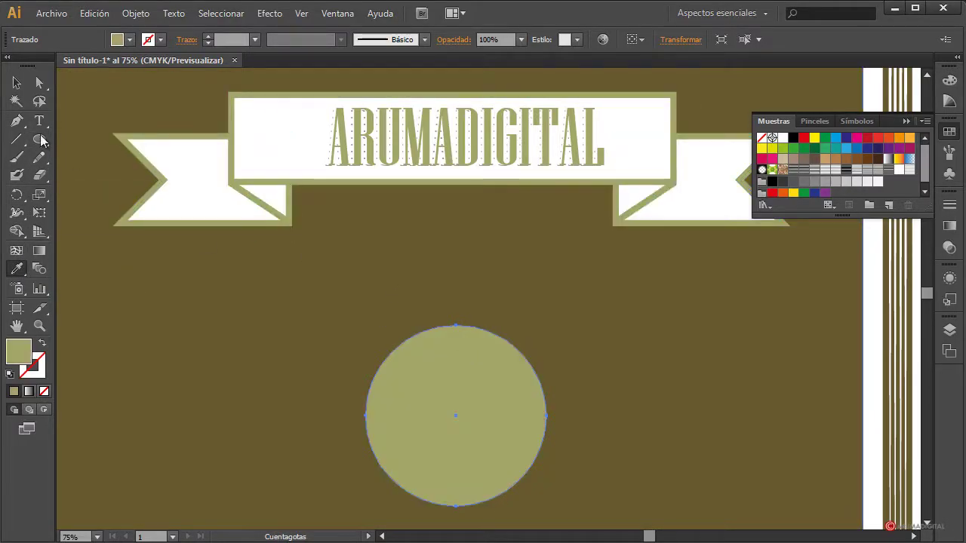
click(40, 83)
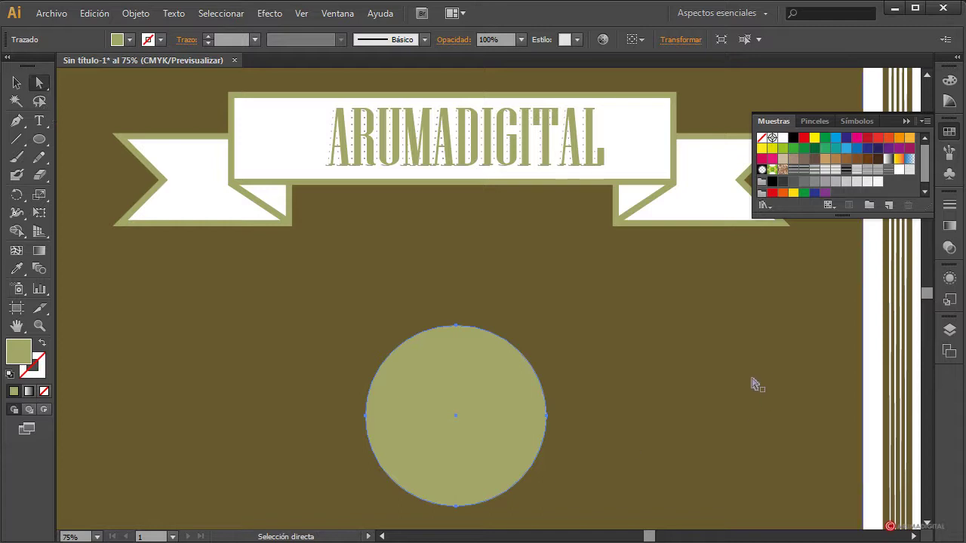
scroll(747, 383, down, 1)
key(ctrl+a)
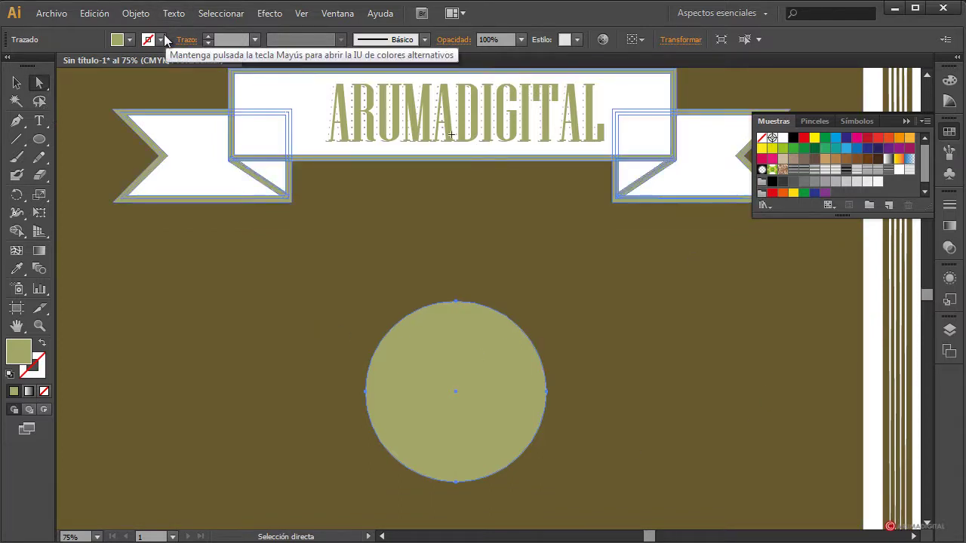
click(163, 39)
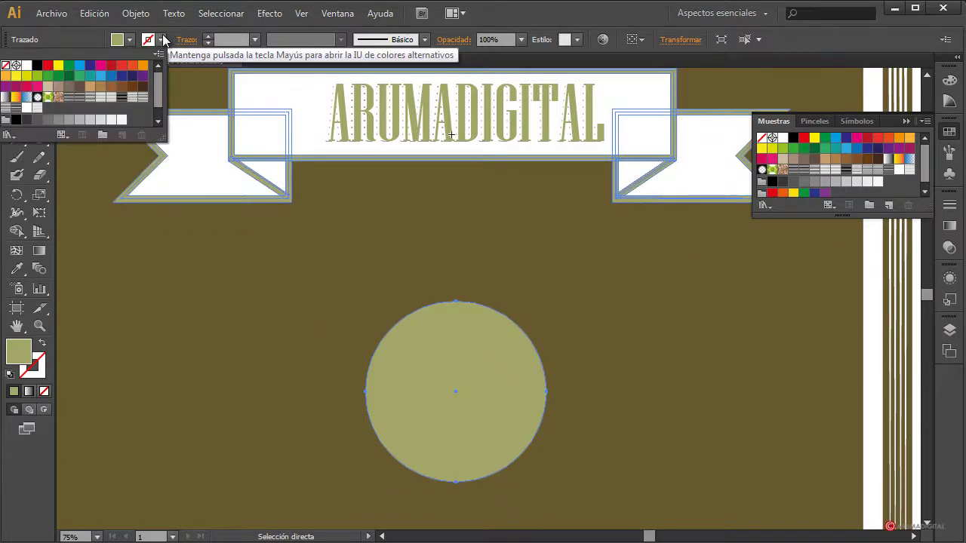
key(Escape)
click(34, 368)
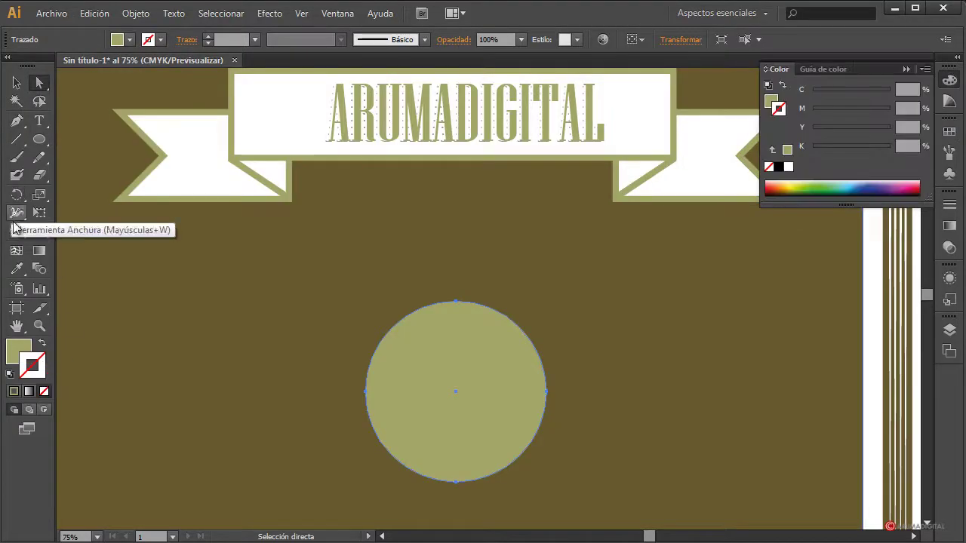
click(16, 269)
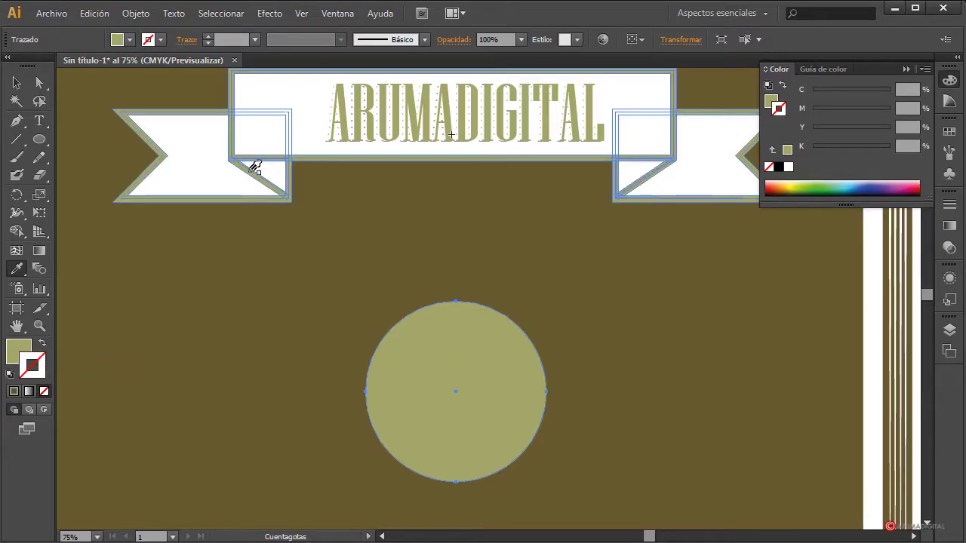
click(17, 82)
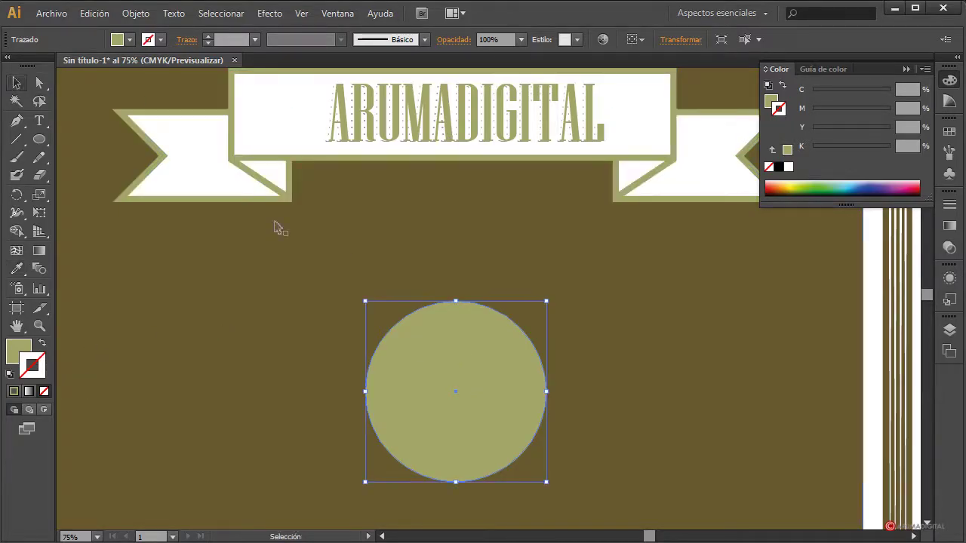
- Try 10 pt and 20 pt white strokes on the circle, and restore its plain olive look by sampling the ribbon
click(255, 39)
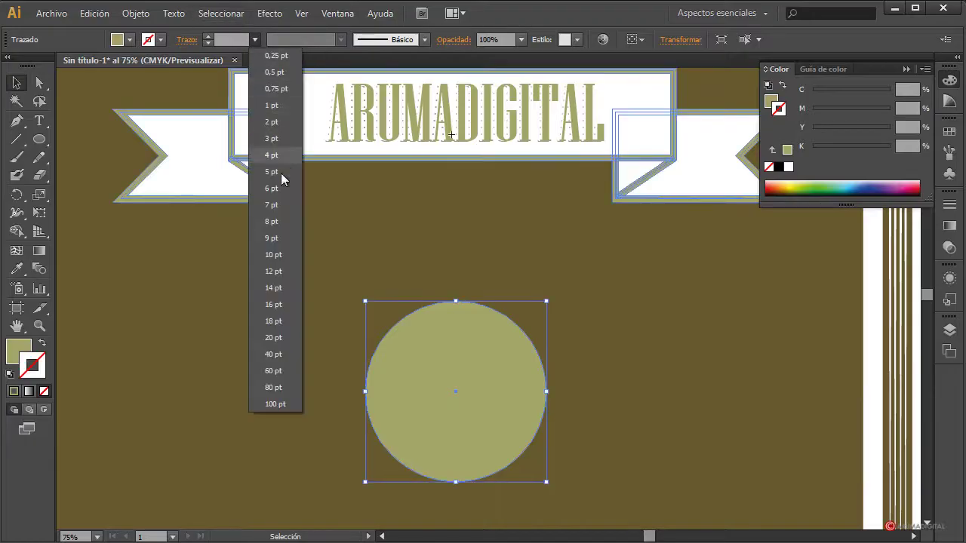
click(276, 258)
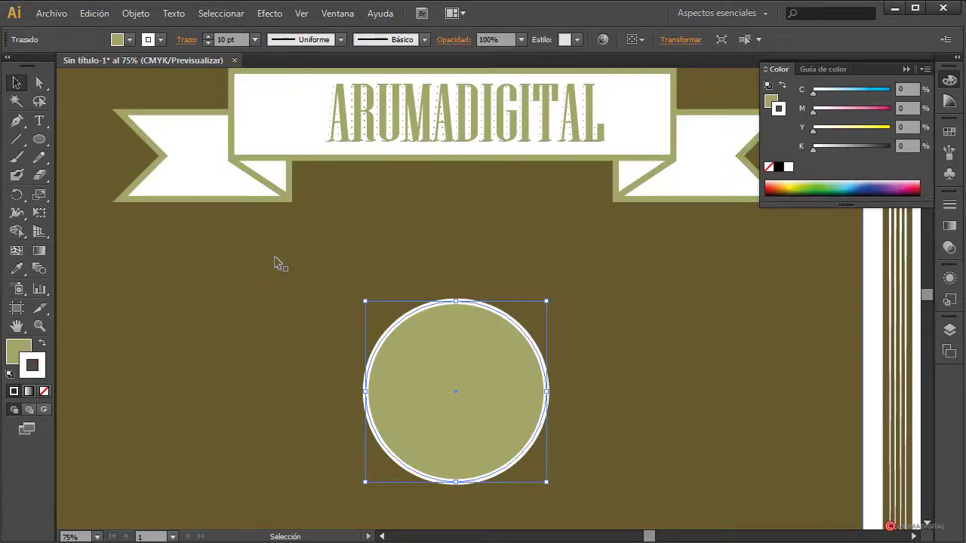
click(255, 40)
click(276, 338)
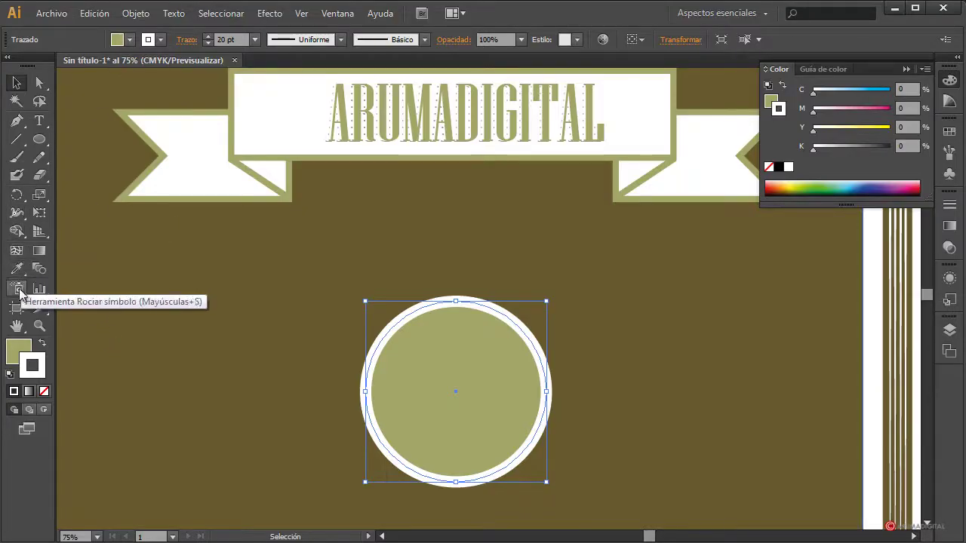
click(16, 268)
click(255, 166)
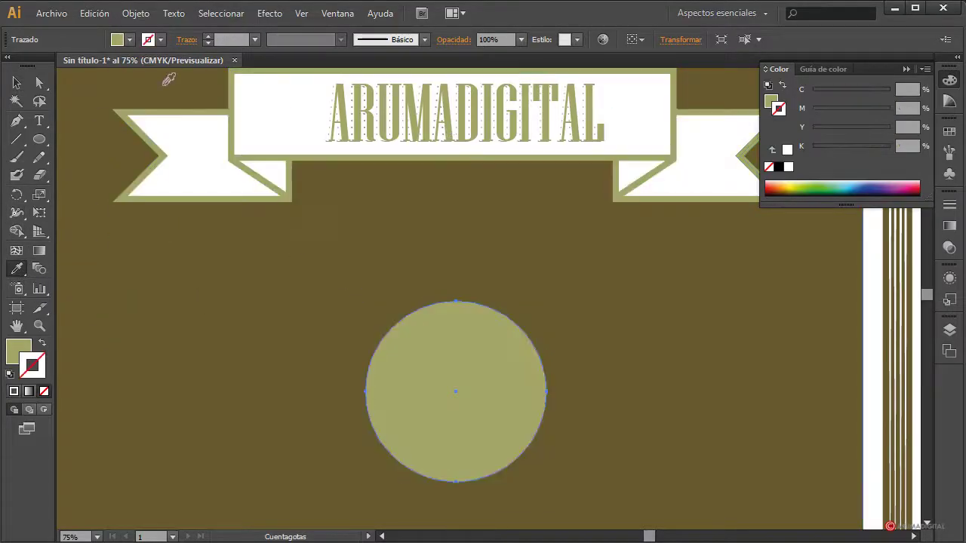
- Give the circle a 20 pt stroke in the same olive green as its fill
click(161, 40)
click(255, 39)
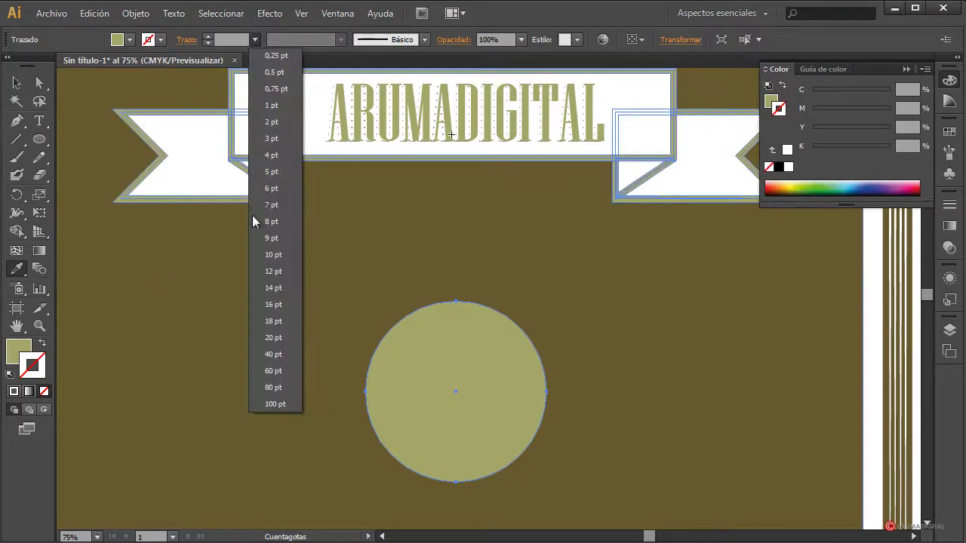
click(273, 337)
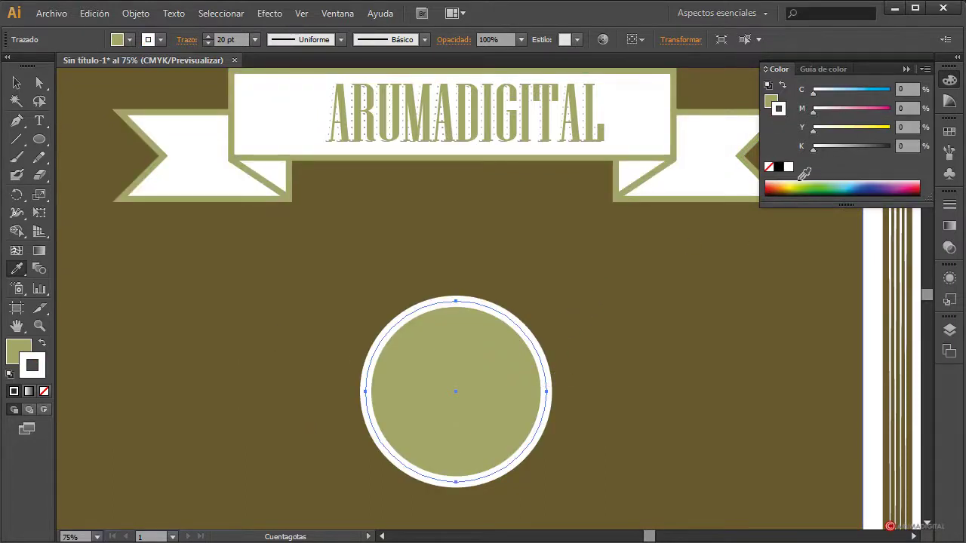
drag(780, 109, 780, 111)
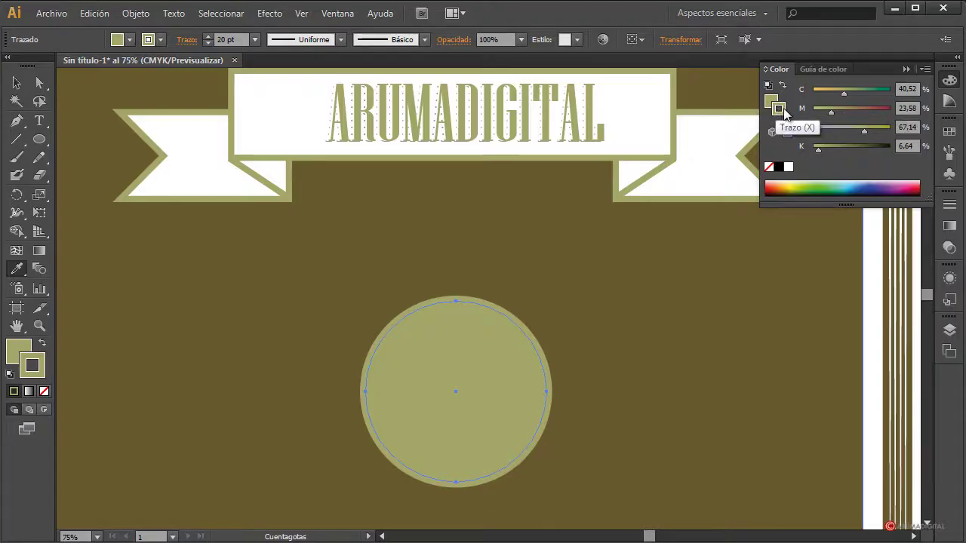
- Turn the circle's stroke into a dashed line with a 30 pt dash to form a toothed edge
click(949, 278)
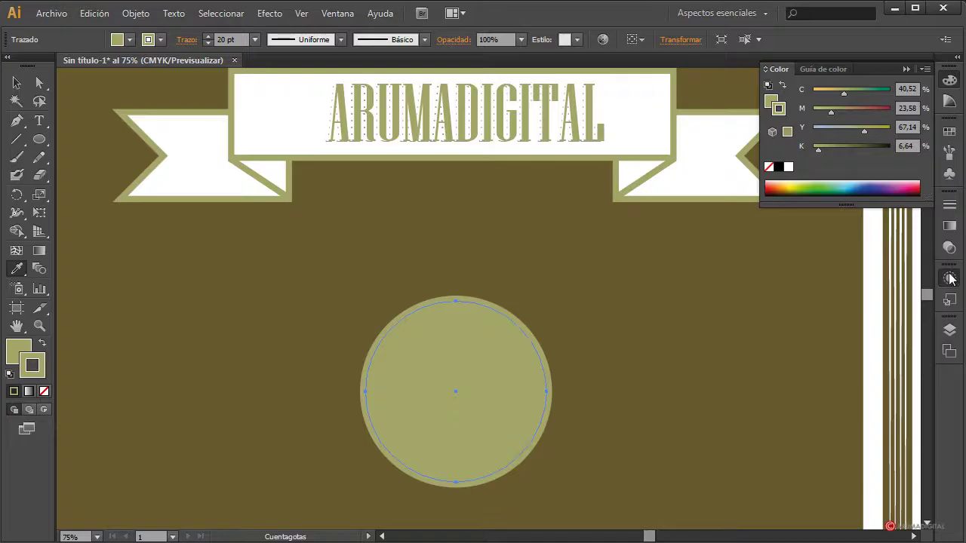
click(801, 307)
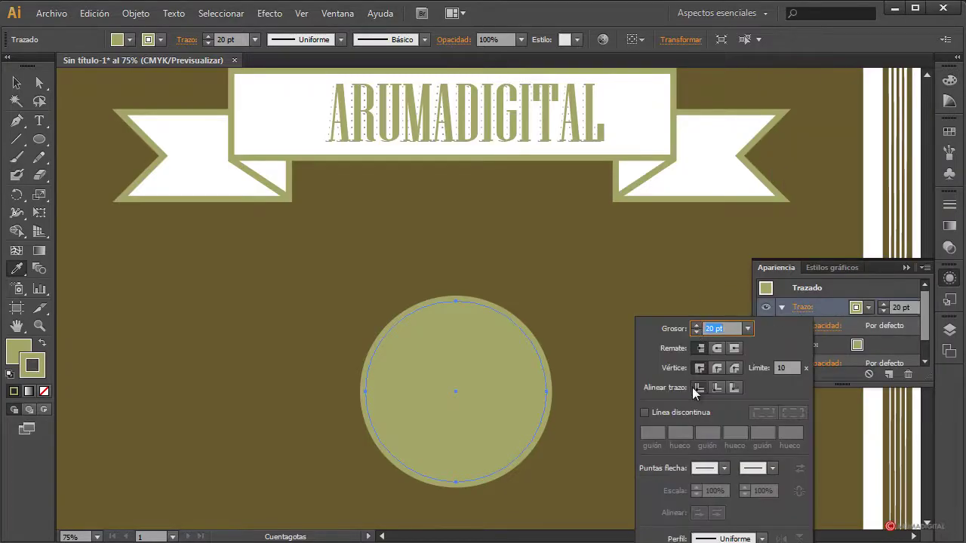
click(645, 412)
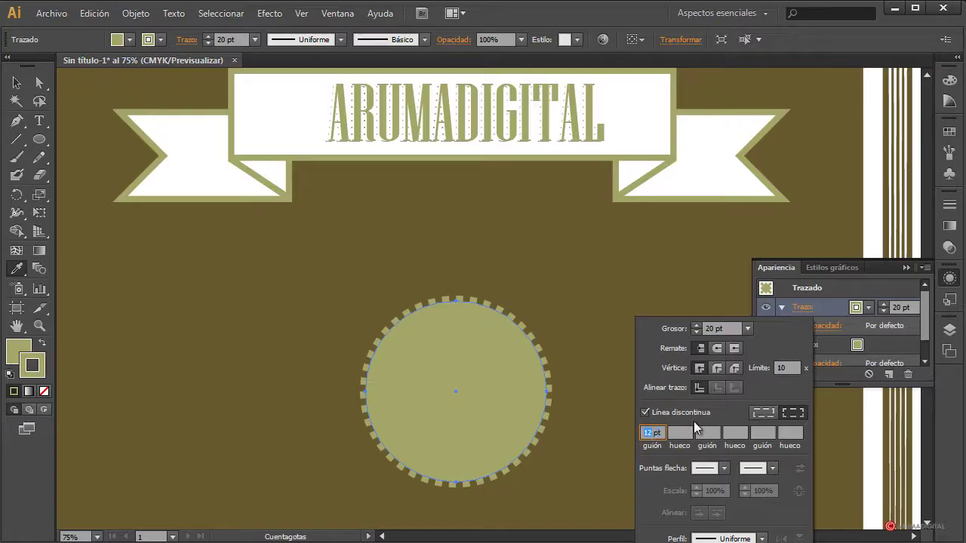
text(50)
click(692, 428)
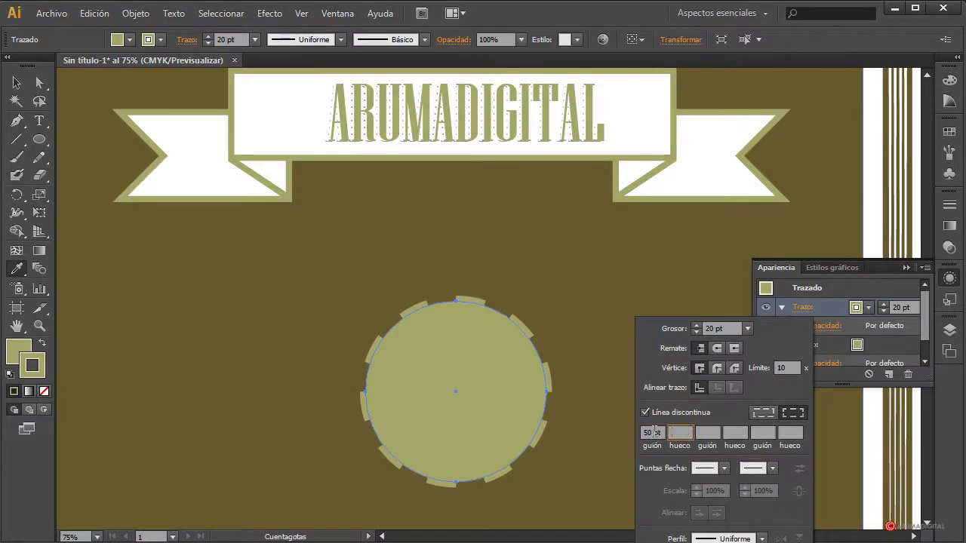
double_click(647, 432)
text(3)
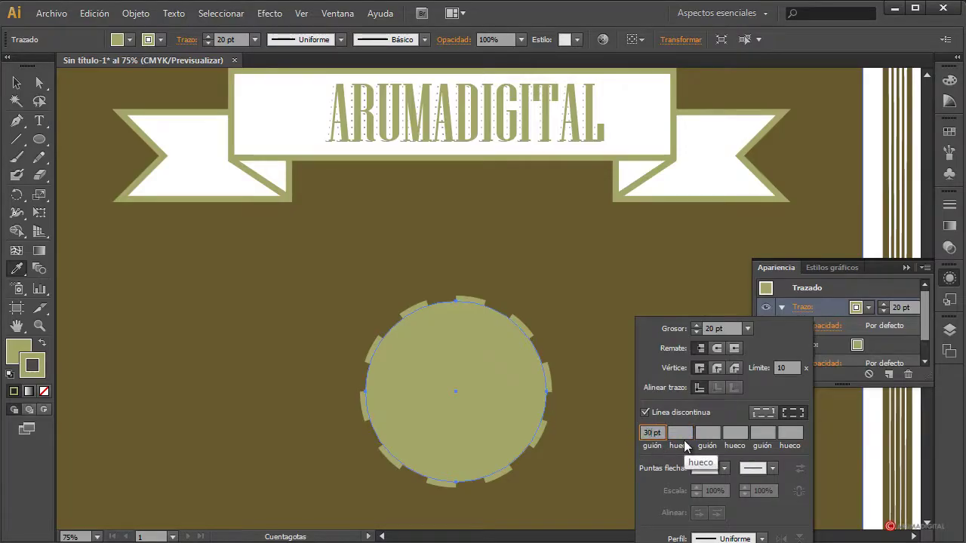
text(0)
key(Tab)
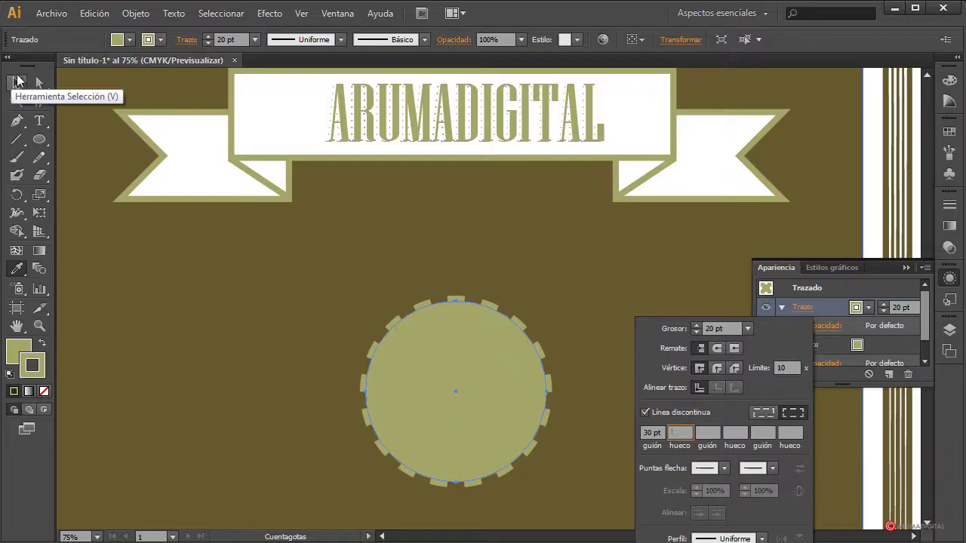
- Duplicate the toothed circle in place, scale the copy down about its centre, and fill it with white
key(v)
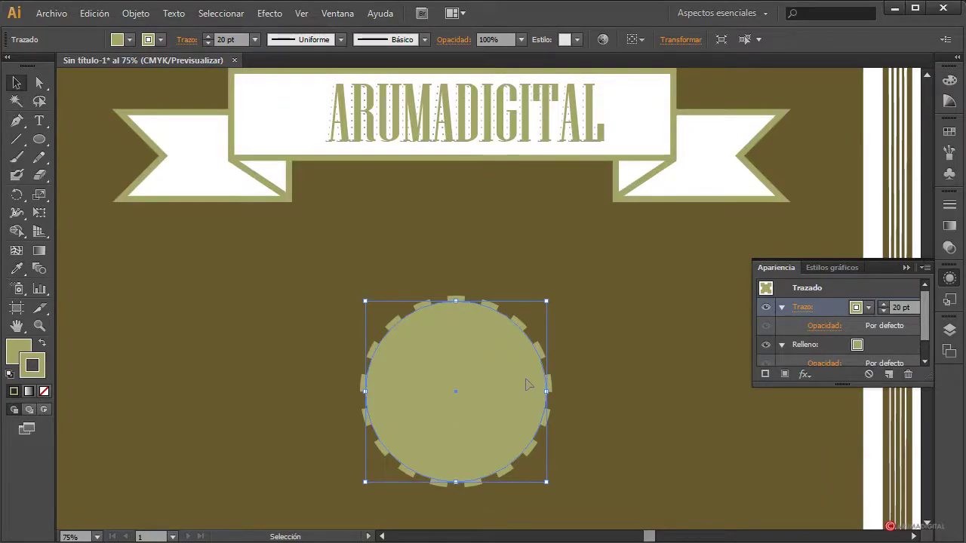
key(a)
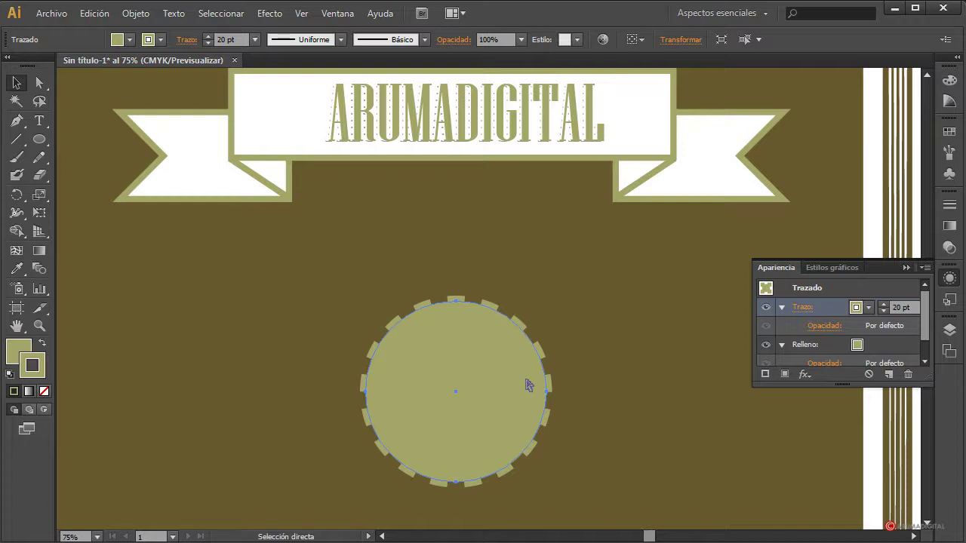
key(v)
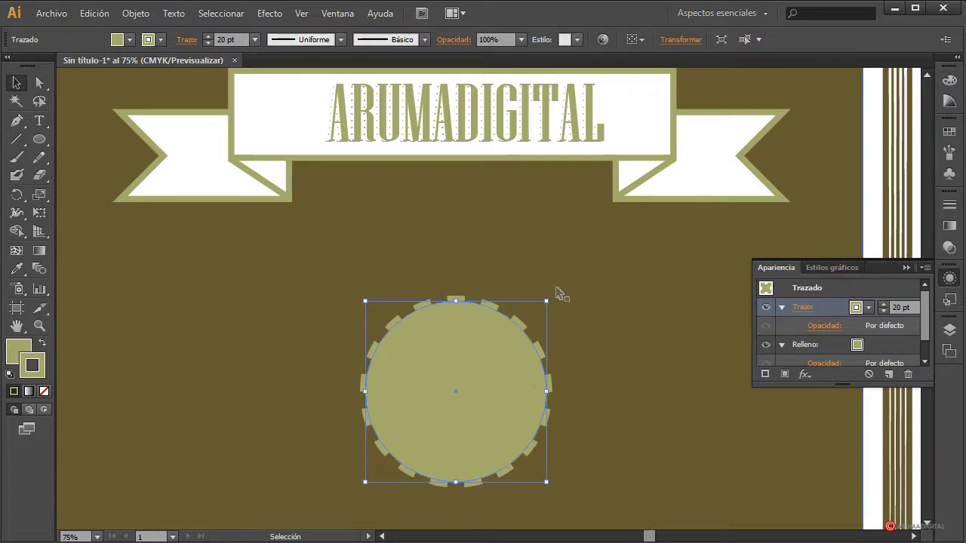
drag(546, 301, 523, 324)
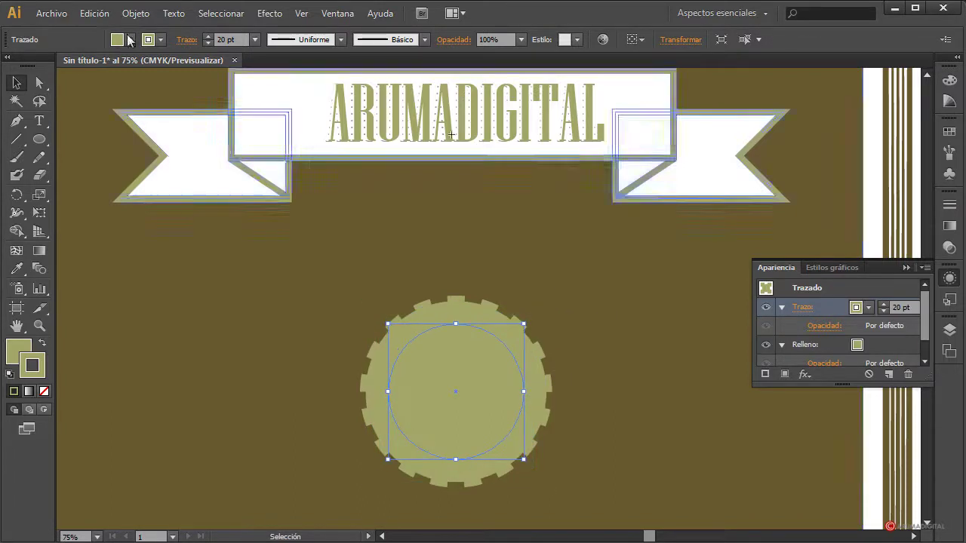
click(130, 40)
click(3, 76)
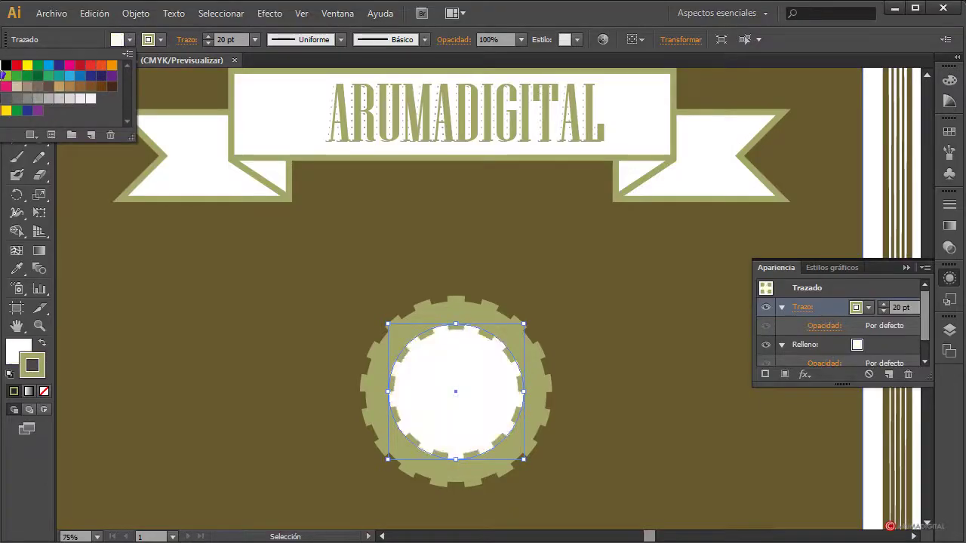
- Enlarge the white inner circle slightly about its centre so the olive ring around it becomes thinner
click(234, 302)
click(431, 427)
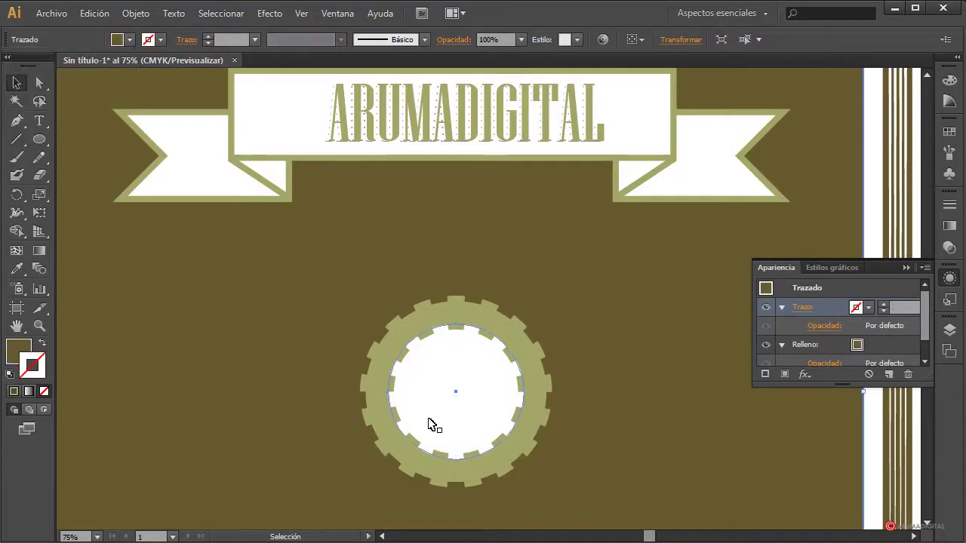
click(511, 337)
drag(524, 323, 537, 310)
click(634, 345)
- Examine the badge and the empty area below it within the frame
scroll(642, 355, down, 1)
scroll(642, 355, up, 1)
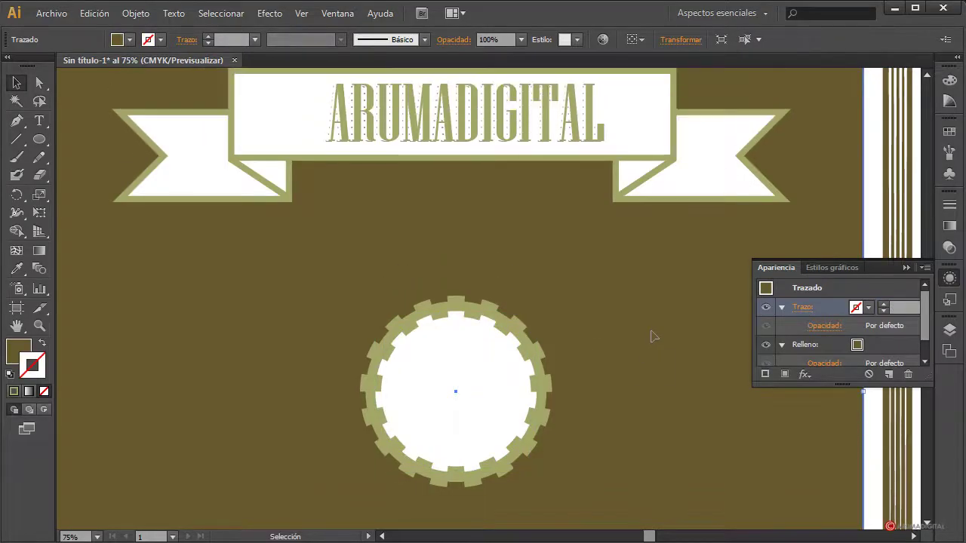
scroll(651, 335, down, 1)
scroll(609, 343, down, 2)
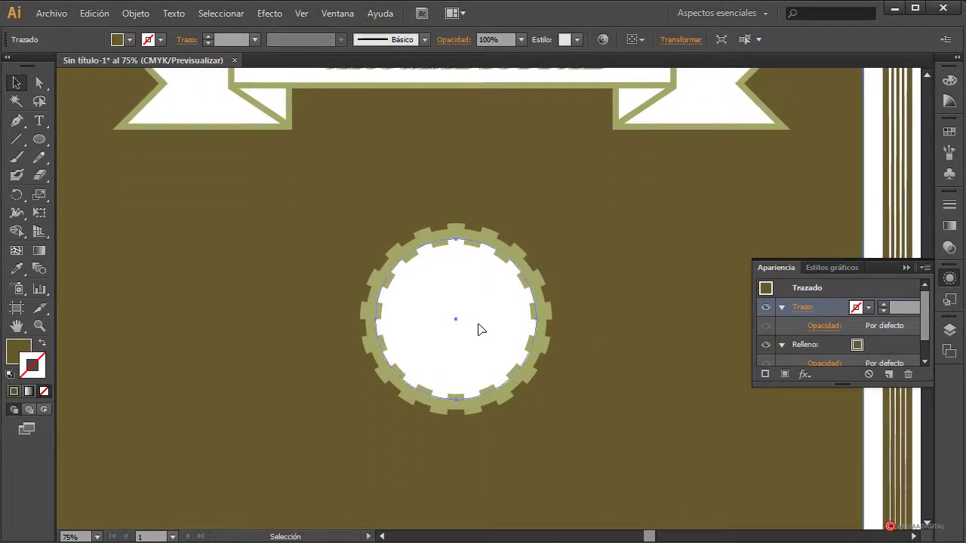
click(478, 327)
scroll(541, 370, down, 6)
click(540, 375)
scroll(534, 381, up, 2)
scroll(535, 382, down, 3)
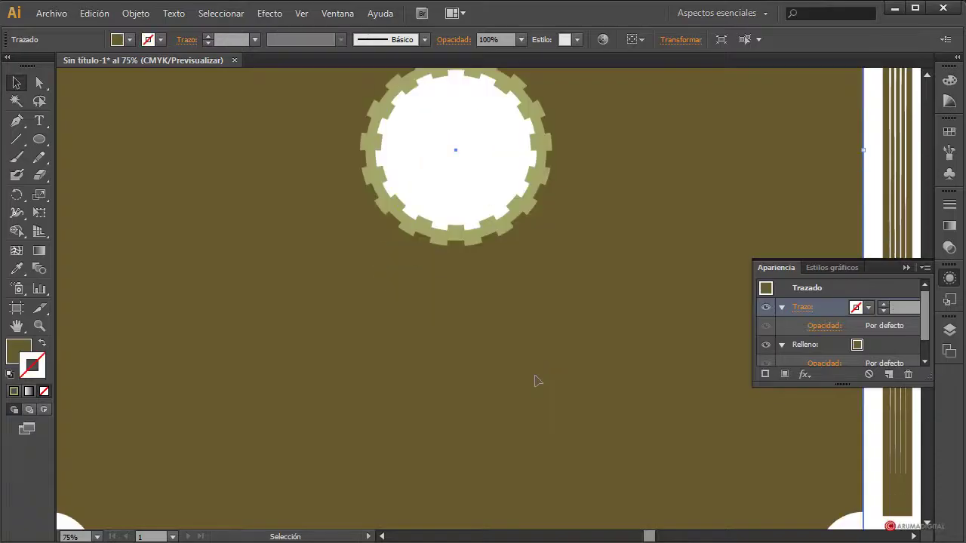
scroll(534, 382, up, 8)
scroll(535, 381, down, 1)
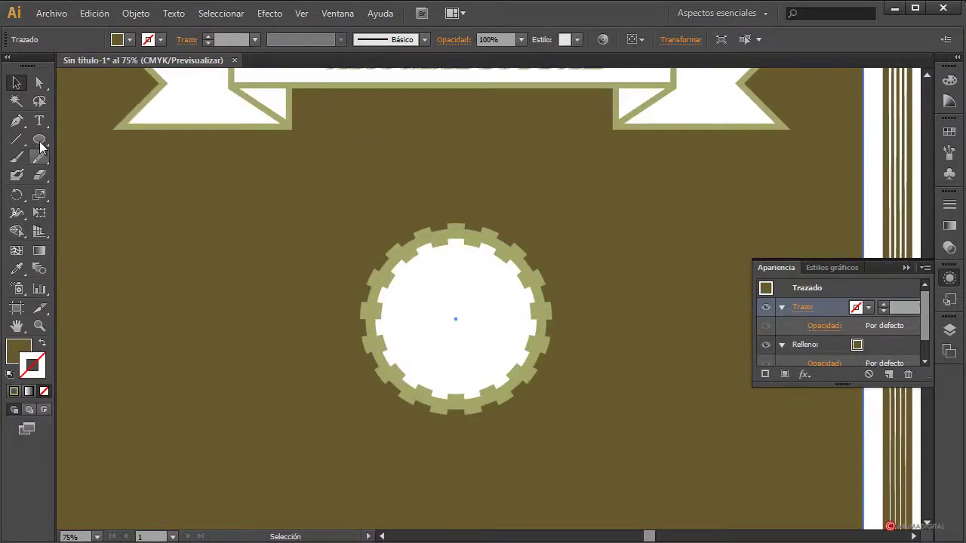
- Add the text "BY" in Niagara Solid at 72 pt on the brown background, below and to the left of the badge
click(39, 121)
click(270, 447)
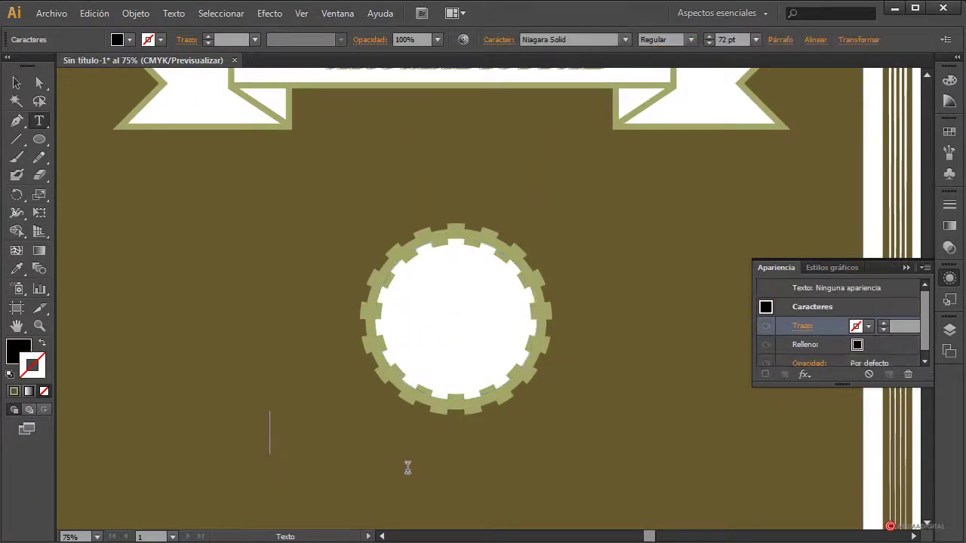
text(BY)
key(Escape)
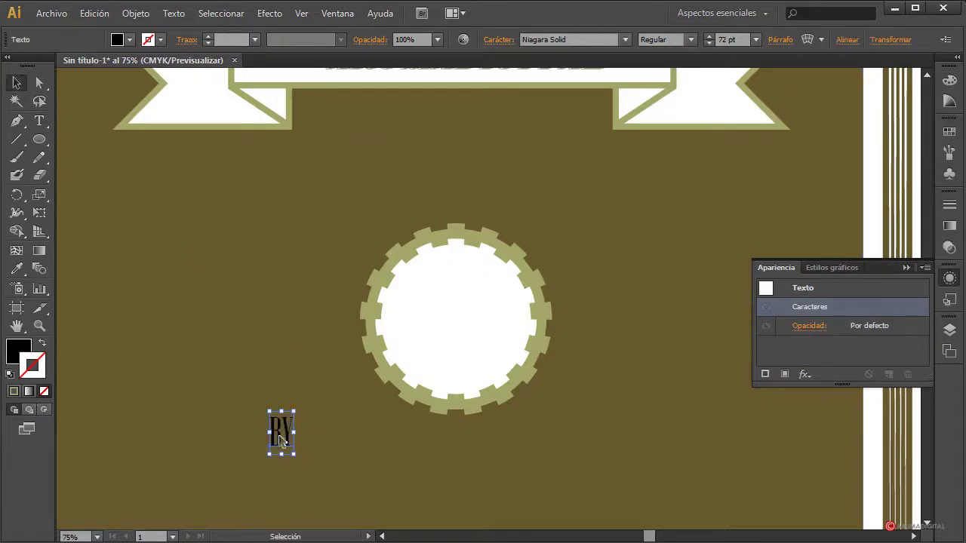
- Enlarge the "BY" text to about 249 pt inside the badge's white circle and fill it with 50% grey (C=0 M=0 Y=0 K=50)
drag(281, 441, 529, 446)
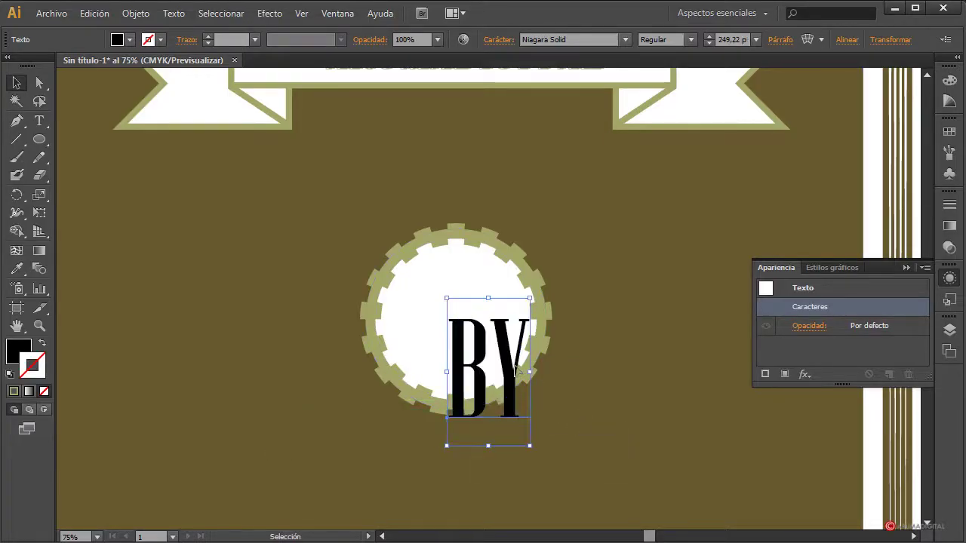
drag(515, 370, 487, 321)
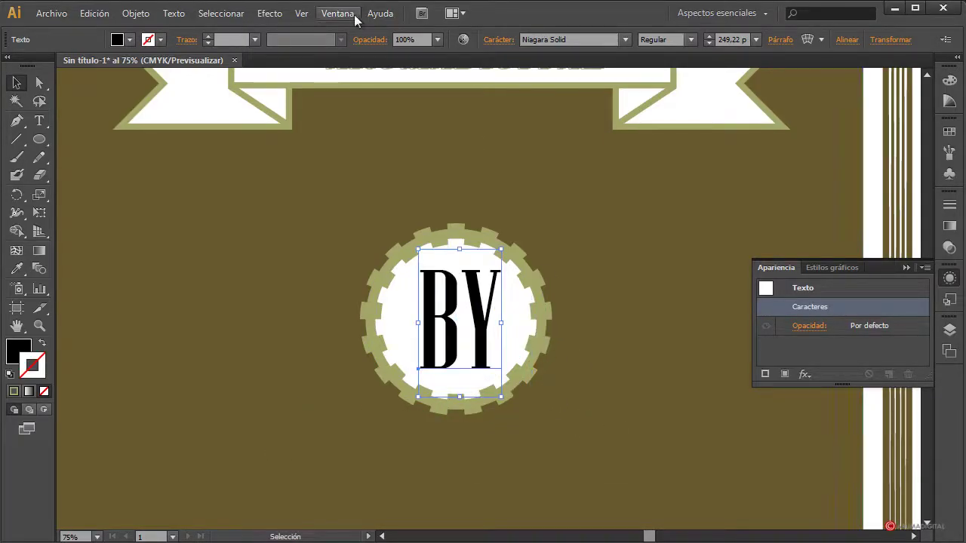
click(130, 40)
click(69, 98)
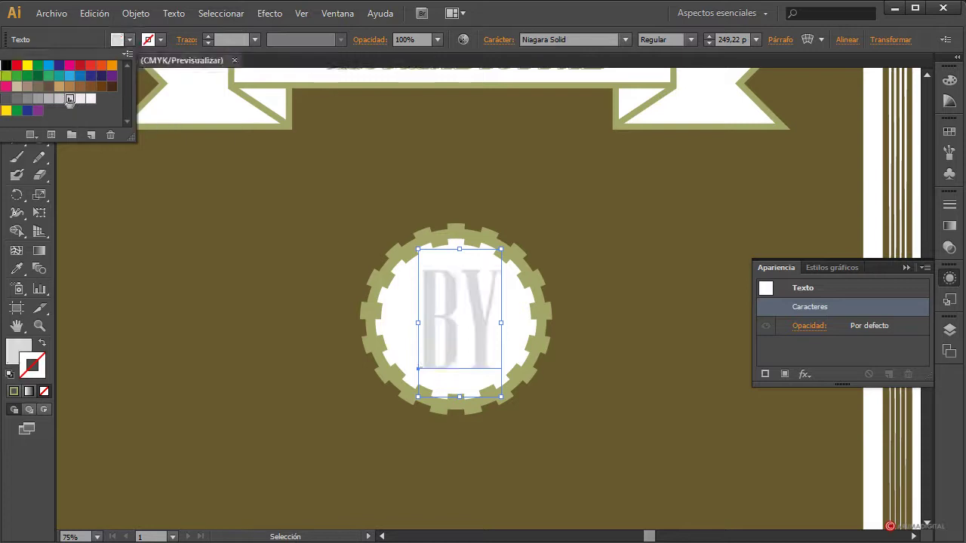
click(37, 99)
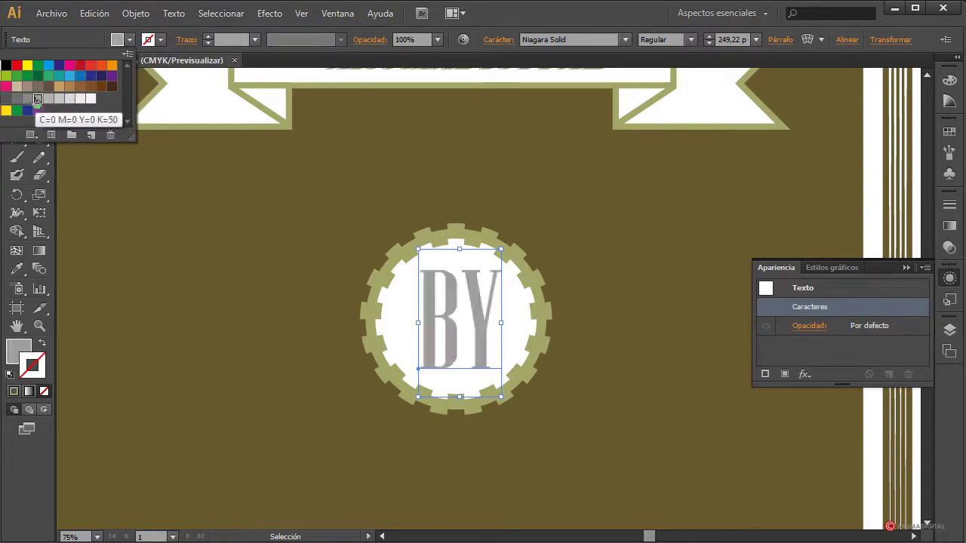
key(Escape)
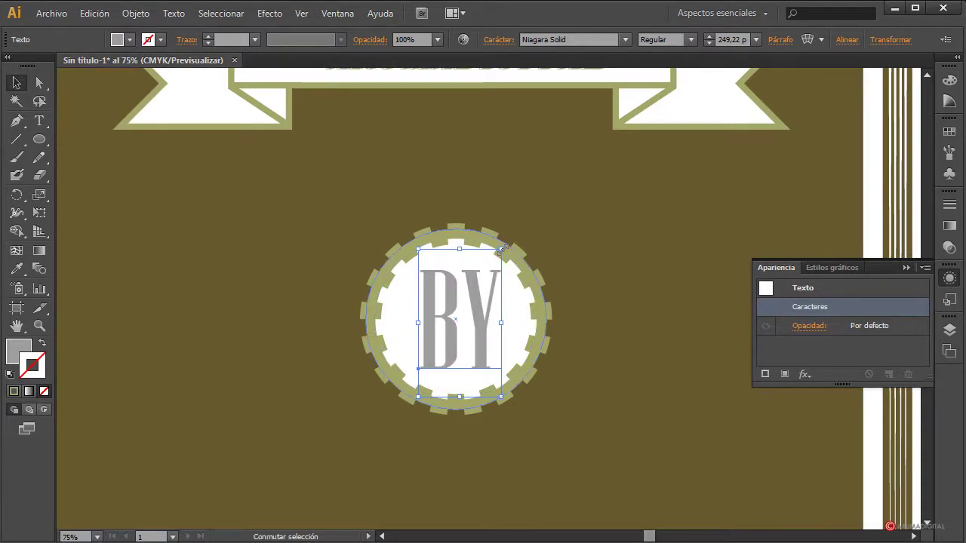
- Reduce the "BY" text to about 217.6 pt and centre it in the badge's white circle
drag(500, 249, 492, 264)
drag(453, 321, 454, 310)
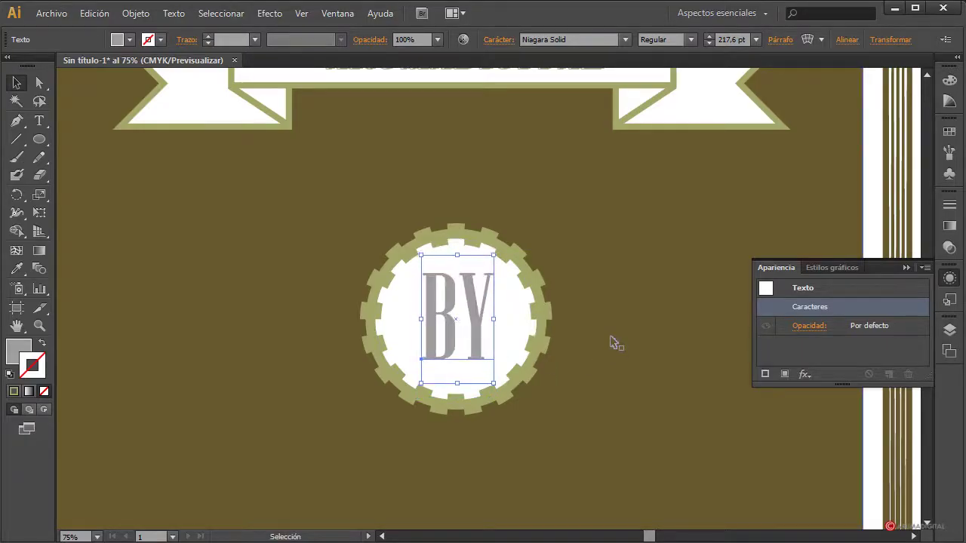
click(648, 394)
- Add the text "COMTUTORIALES" in Niagara Solid at 72 pt on the empty brown area below the badge
scroll(655, 370, up, 3)
scroll(654, 370, down, 6)
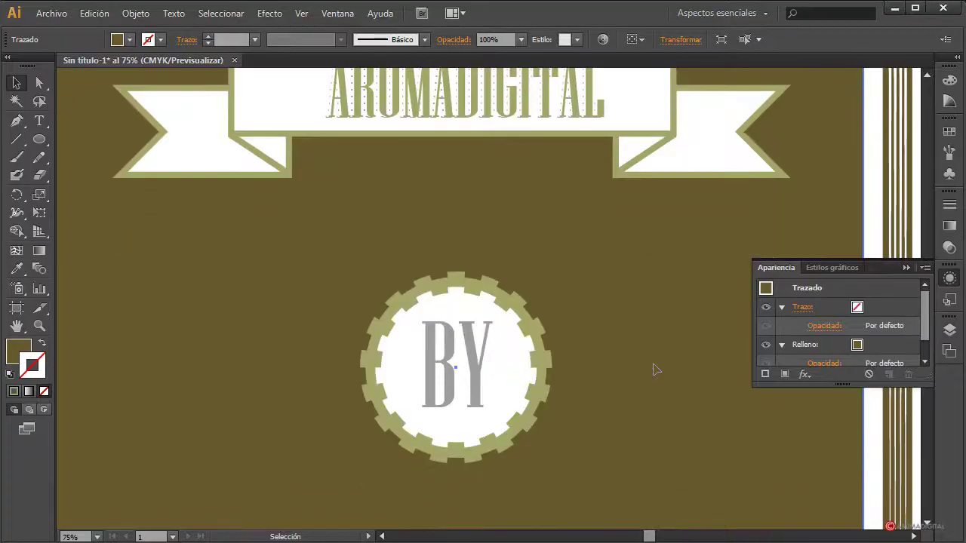
scroll(655, 370, down, 1)
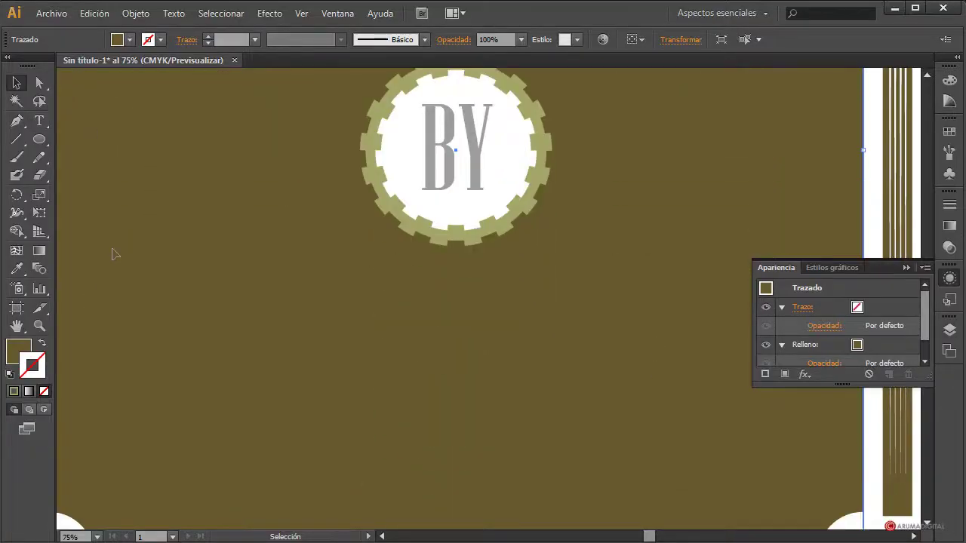
scroll(114, 254, down, 2)
scroll(115, 254, up, 1)
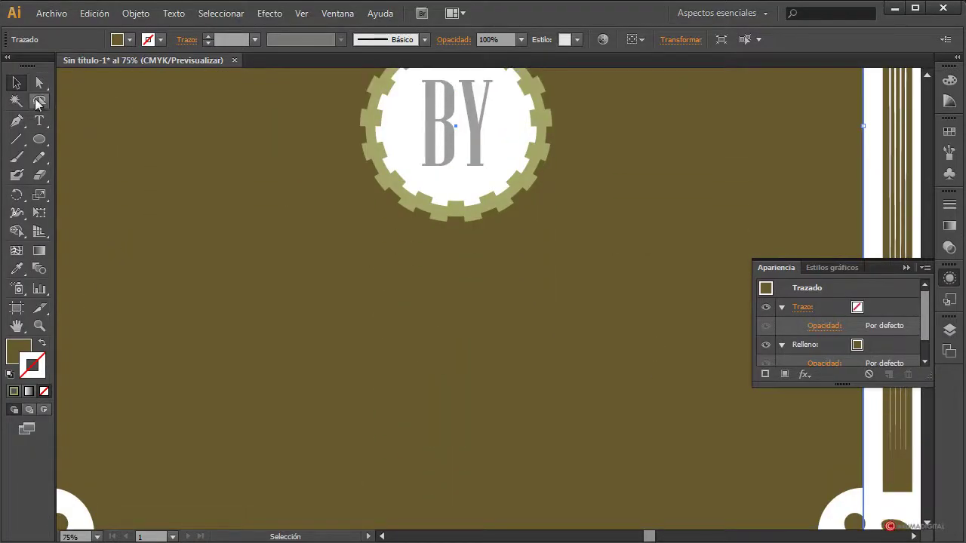
click(39, 121)
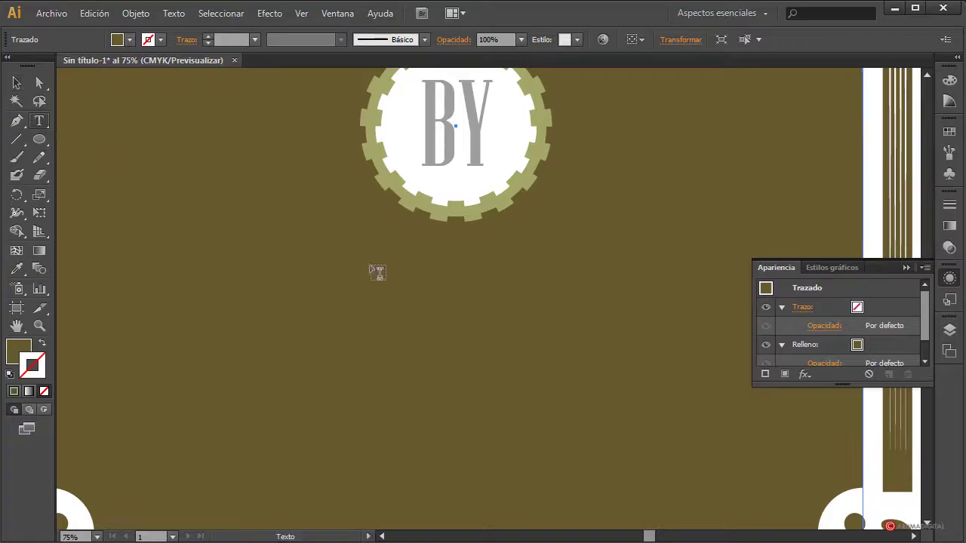
scroll(502, 330, up, 14)
scroll(494, 353, down, 8)
scroll(495, 352, down, 8)
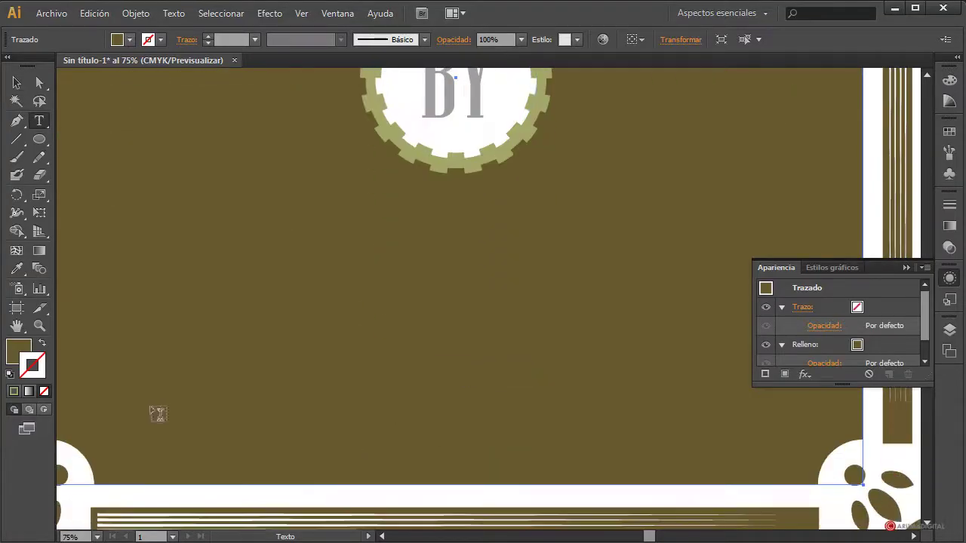
click(149, 290)
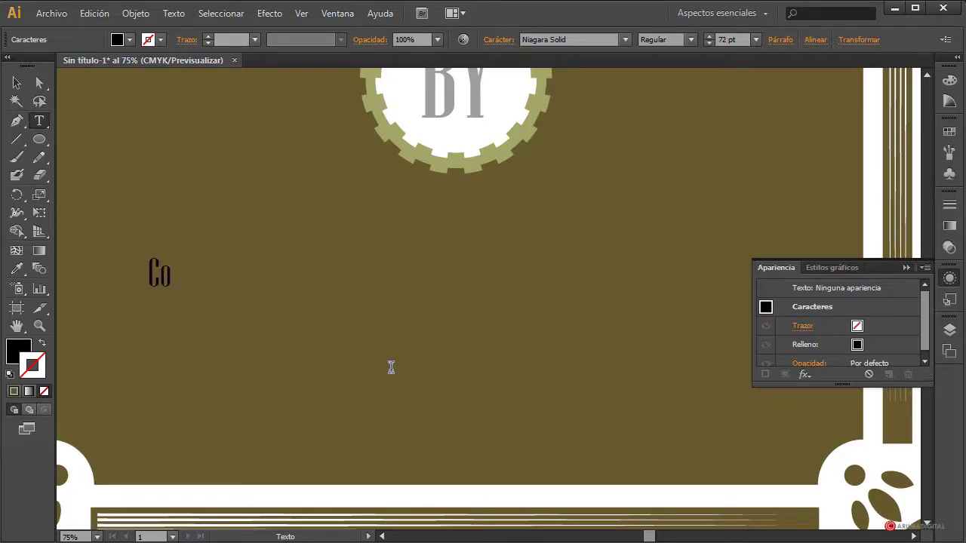
text(COMTUTORIALES)
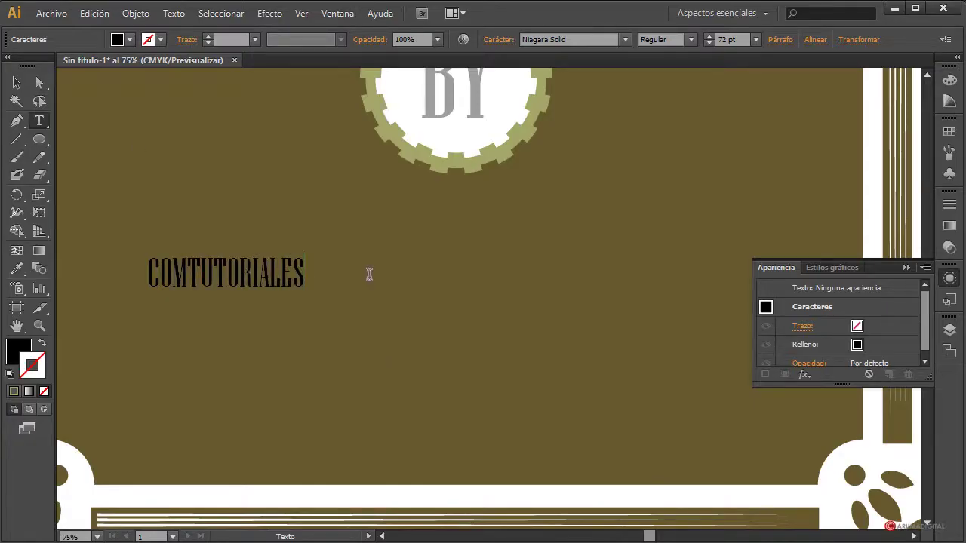
key(ctrl+a)
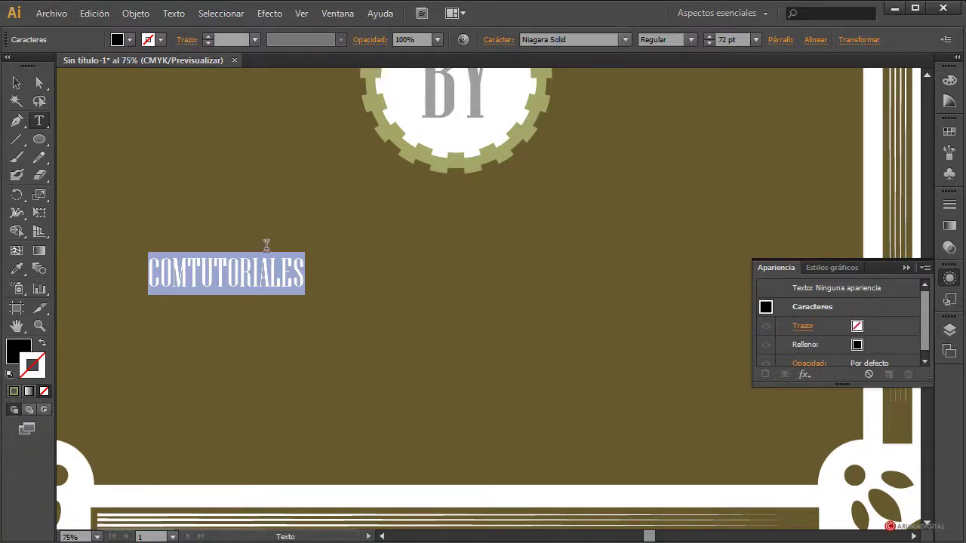
click(17, 82)
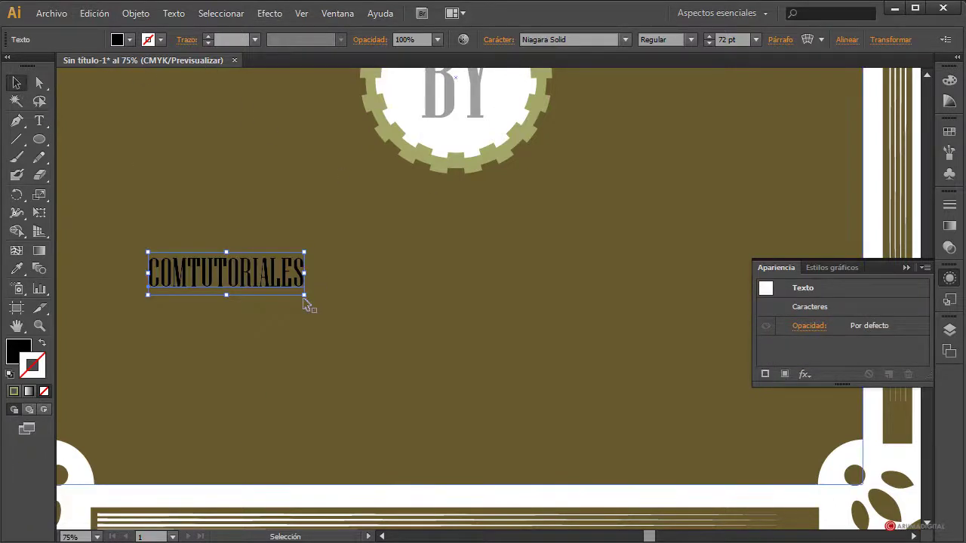
- Enlarge the "COMTUTORIALES" text to 260 pt, centred beneath the badge, and fill it with white
drag(303, 295, 718, 419)
drag(486, 334, 522, 332)
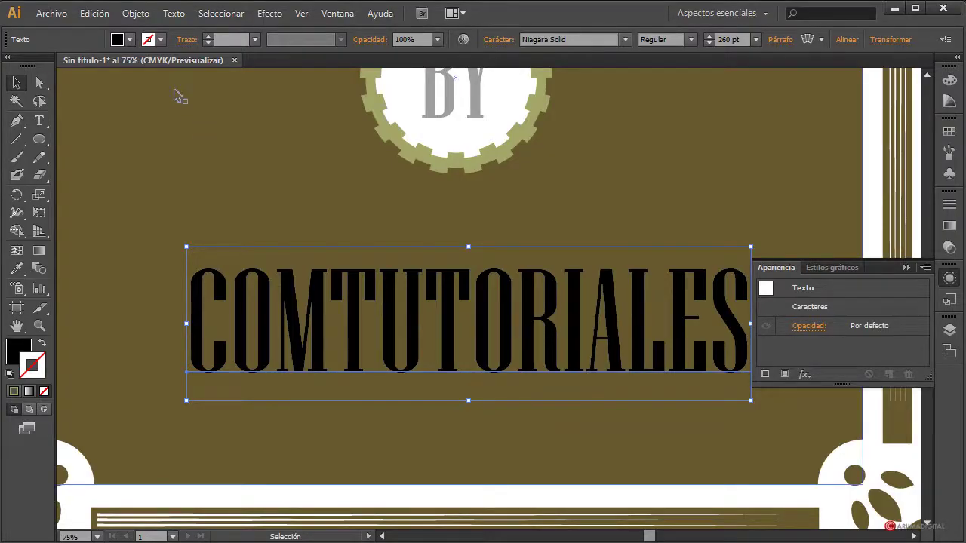
click(130, 40)
click(6, 65)
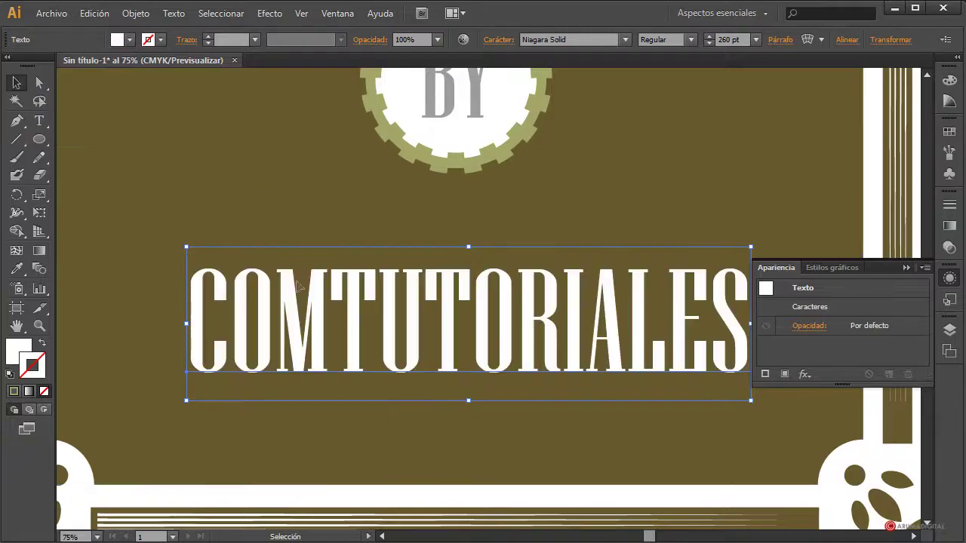
drag(307, 288, 295, 289)
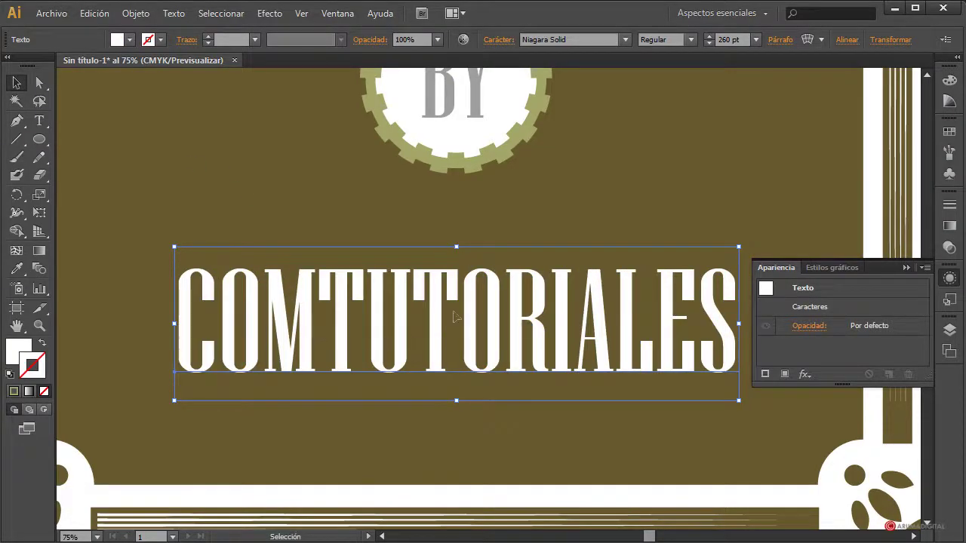
- Try a purple and a dark red swatch as the fill of the "COMTUTORIALES" text
scroll(524, 261, up, 2)
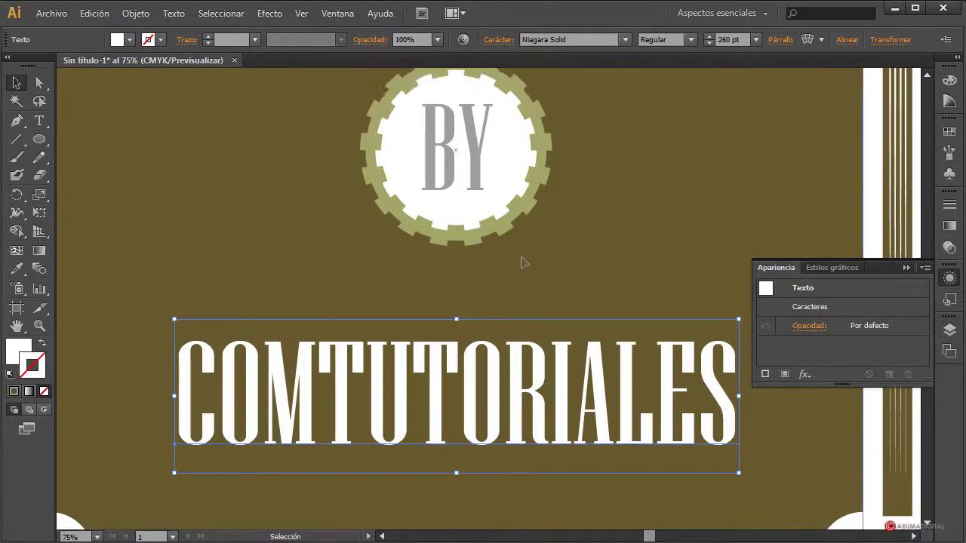
scroll(523, 261, up, 4)
scroll(513, 271, down, 4)
click(129, 40)
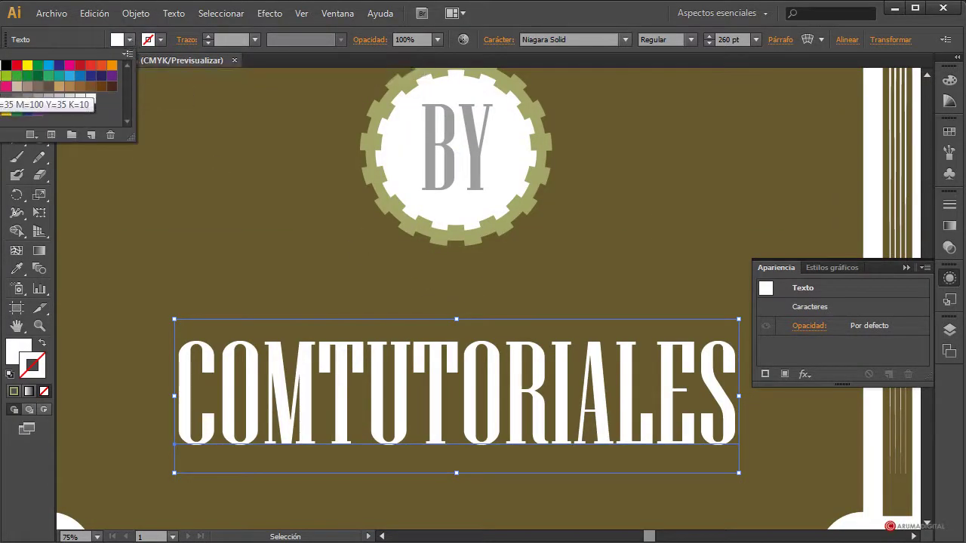
click(110, 78)
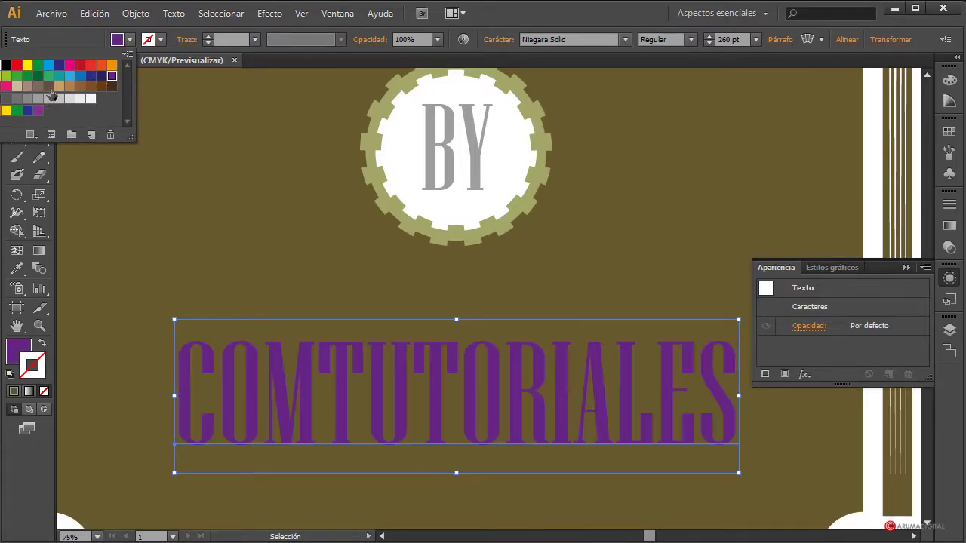
click(80, 65)
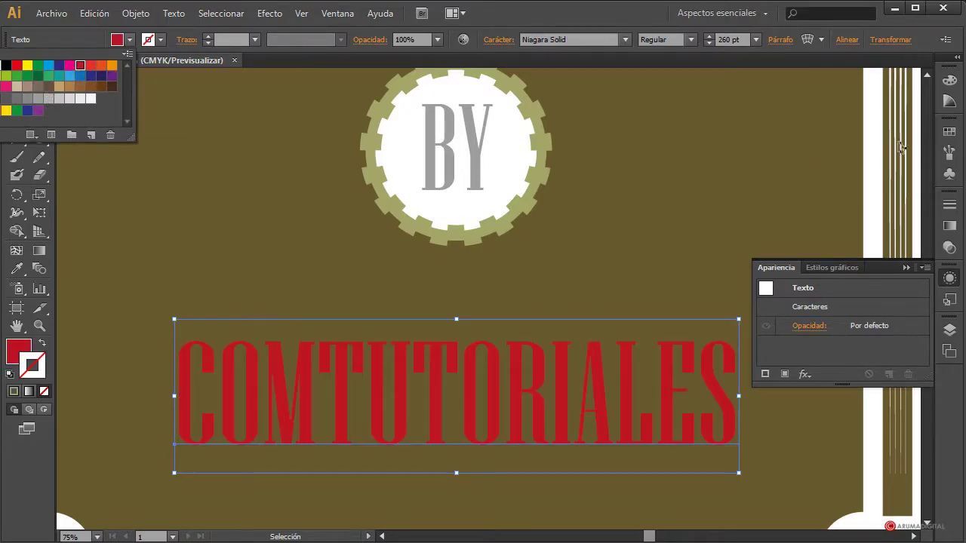
- Mix a light blue fill for the "COMTUTORIALES" text with the CMYK values, going through C=15 M=15 Y=15 K=22 and raising the cyan
click(948, 81)
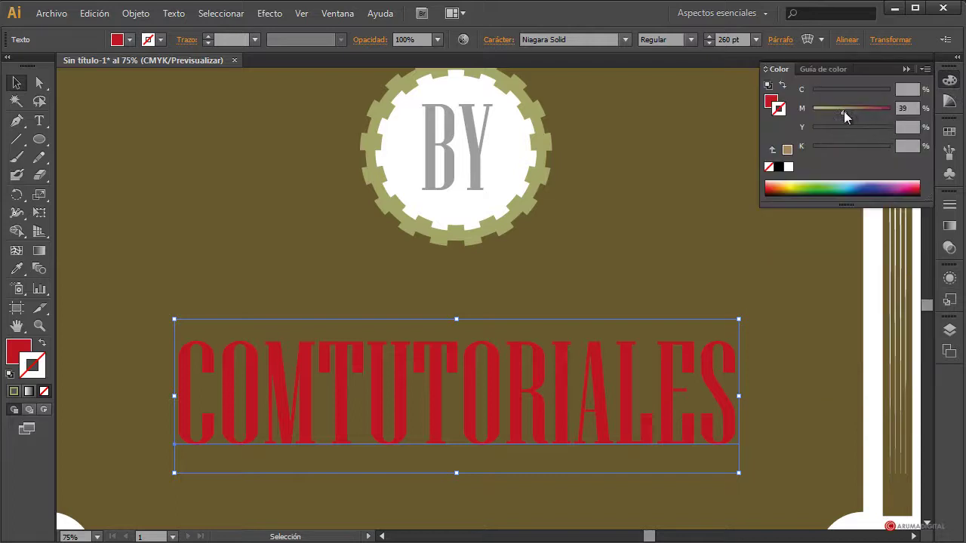
click(781, 107)
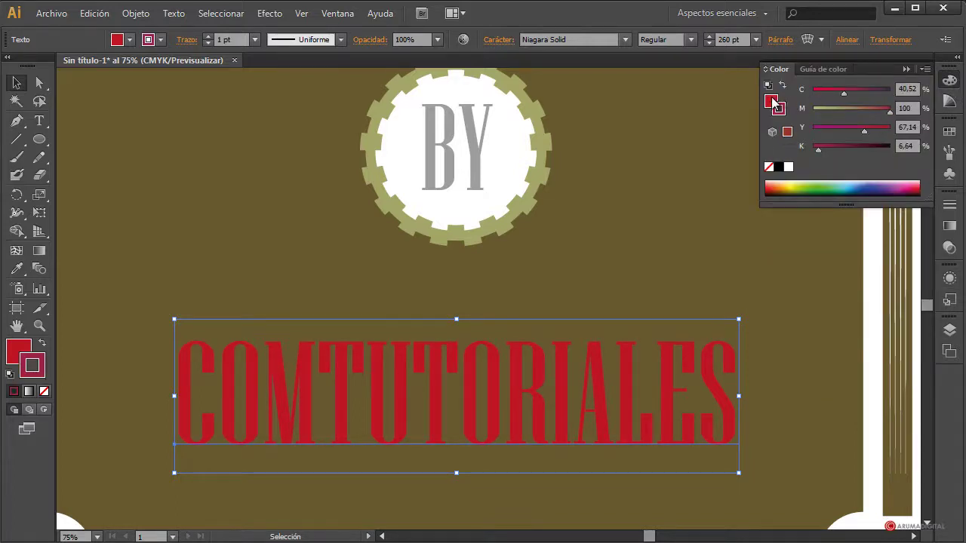
click(770, 100)
drag(890, 111, 828, 129)
click(829, 149)
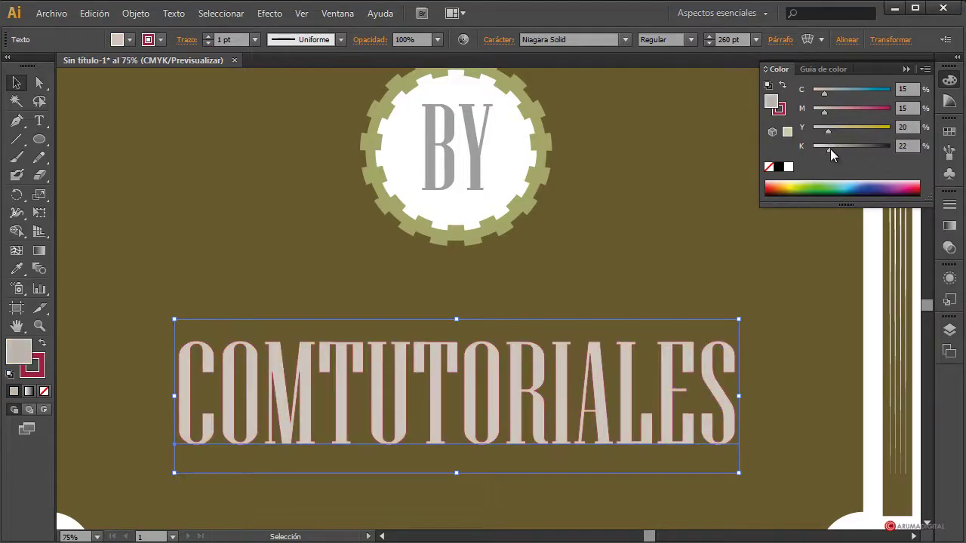
drag(829, 131, 823, 130)
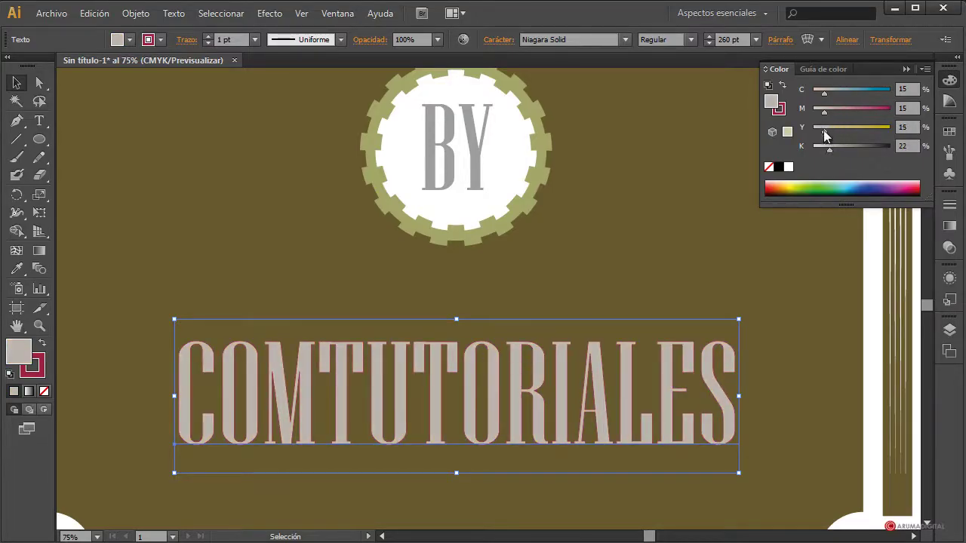
drag(825, 92, 847, 90)
mouse_move(821, 132)
mouse_down()
mouse_move(824, 151)
mouse_move(813, 149)
mouse_up()
- Switch the colour values to HSB and mute the text's fill to about 8% saturation and 76% brightness
click(924, 68)
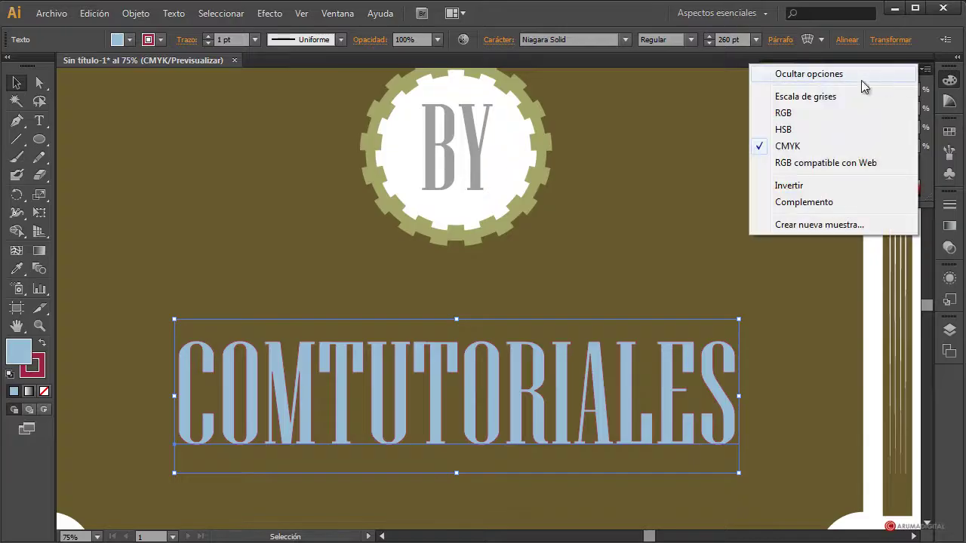
click(807, 129)
drag(834, 119, 825, 119)
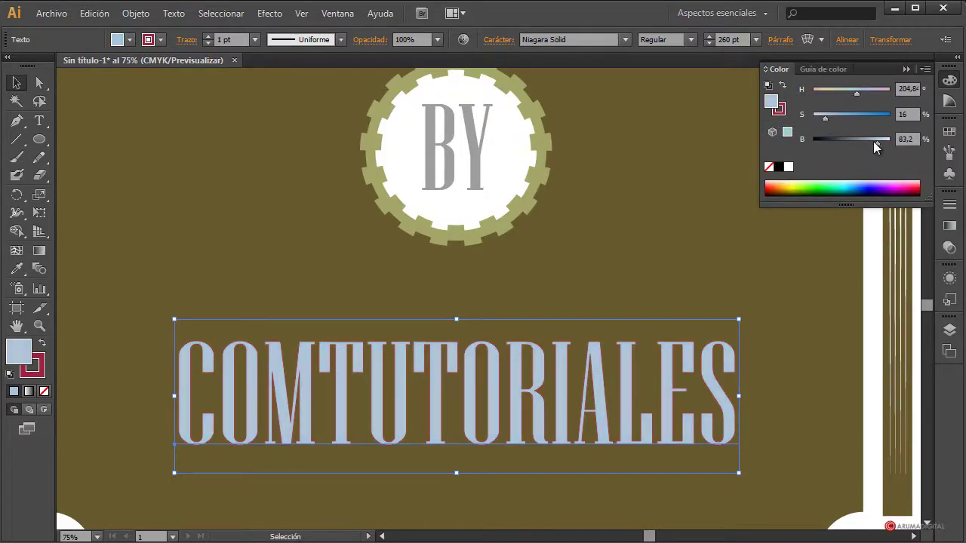
drag(874, 141, 867, 143)
drag(825, 119, 817, 118)
click(822, 117)
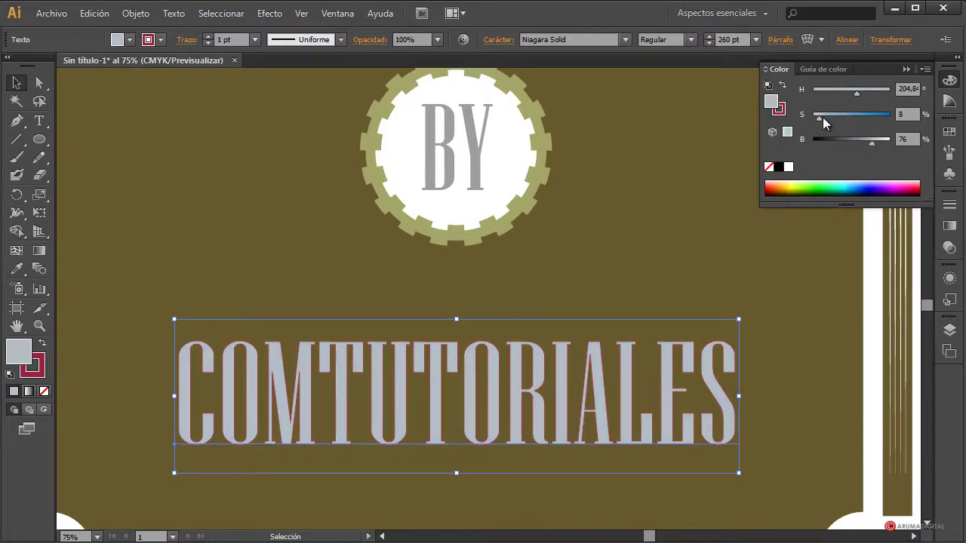
- Remove the dark red stroke from the "COMTUTORIALES" text
click(780, 110)
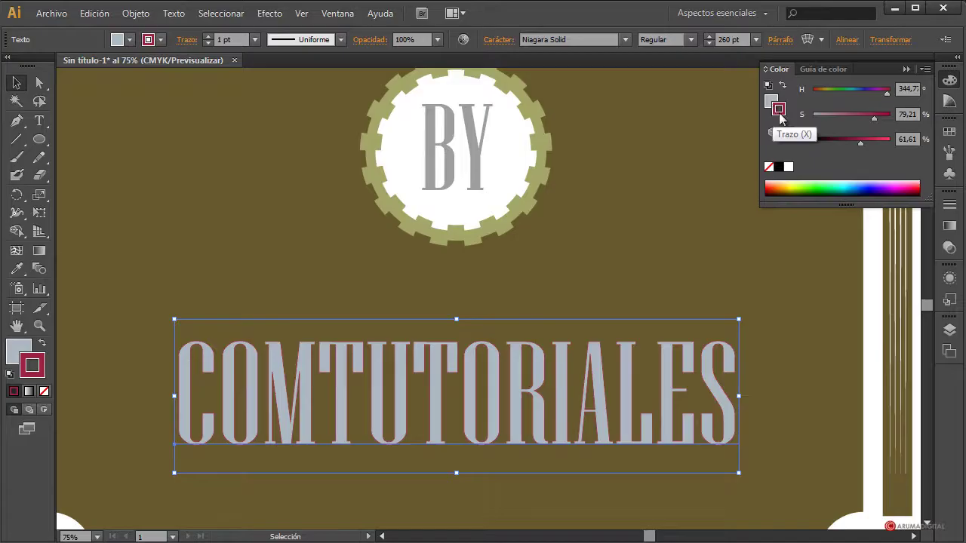
click(160, 39)
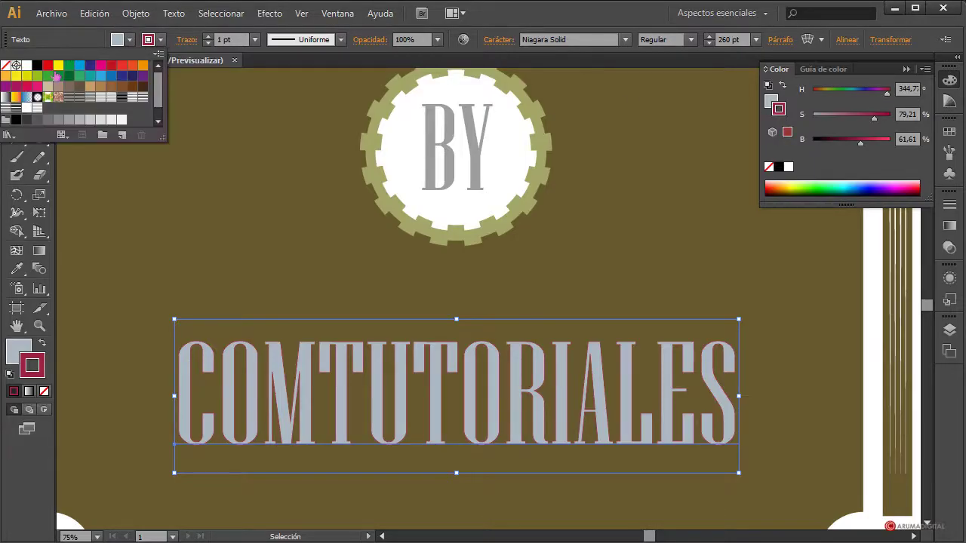
click(4, 66)
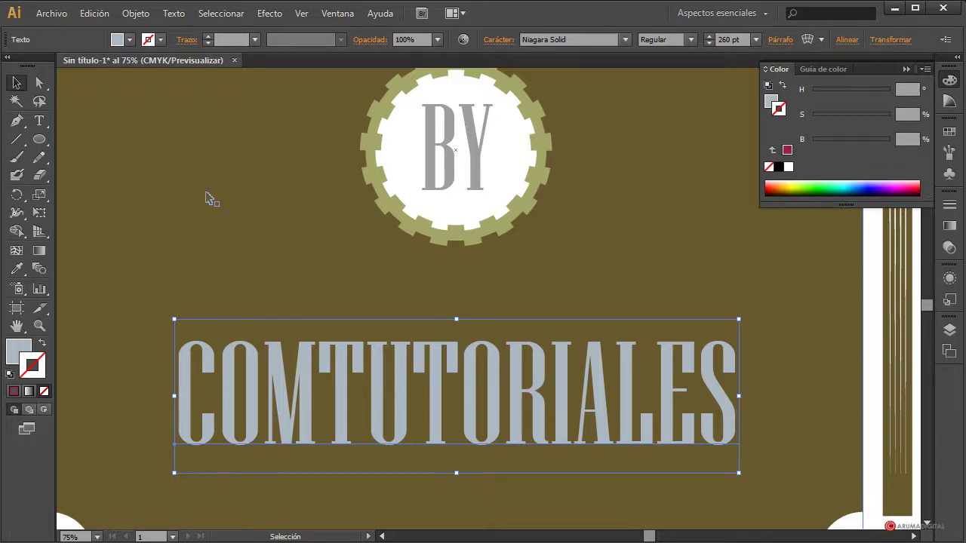
- Duplicate the "COMTUTORIALES" text in place and nudge the copy slightly left and down
key(a)
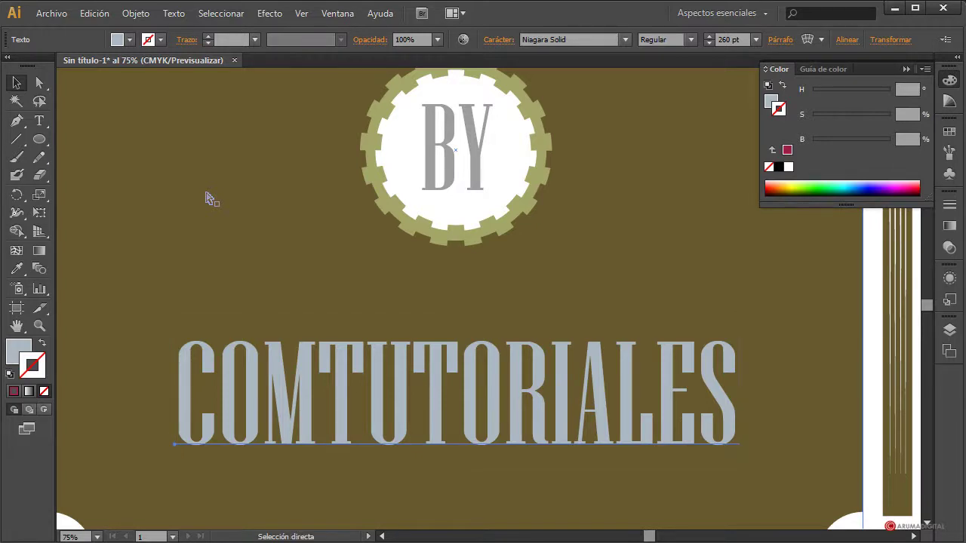
key(v)
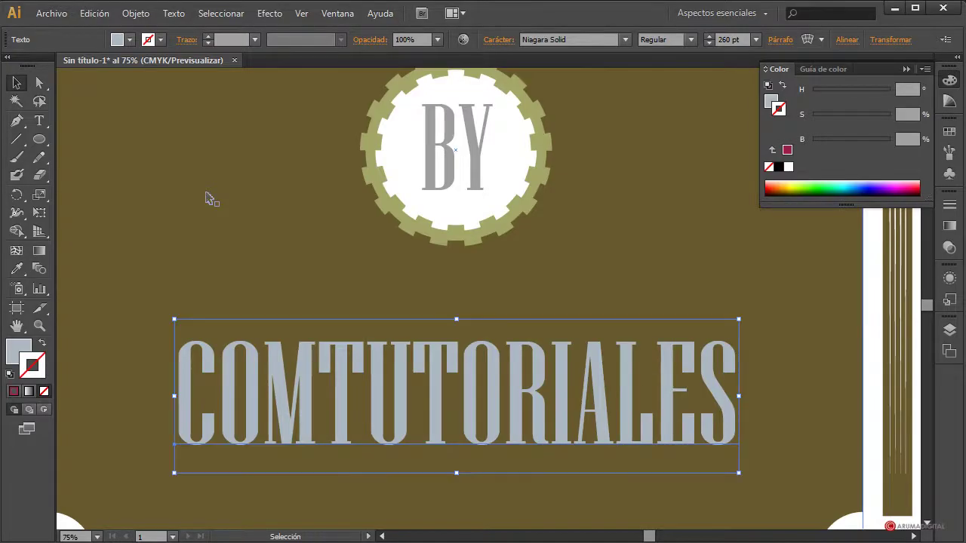
key(Left)
key(Left)
key(Left)
key(Left)
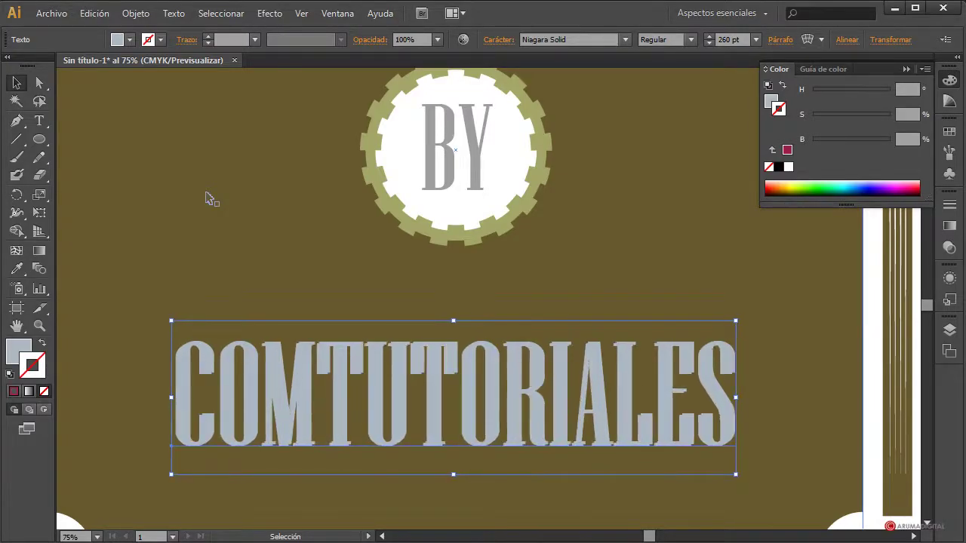
- Fine-tune the offset of the duplicate "COMTUTORIALES" text so it sits slightly left of the original
key(Down)
key(Down)
key(Down)
key(Down)
key(Down)
key(Left)
key(Up)
key(Up)
key(Up)
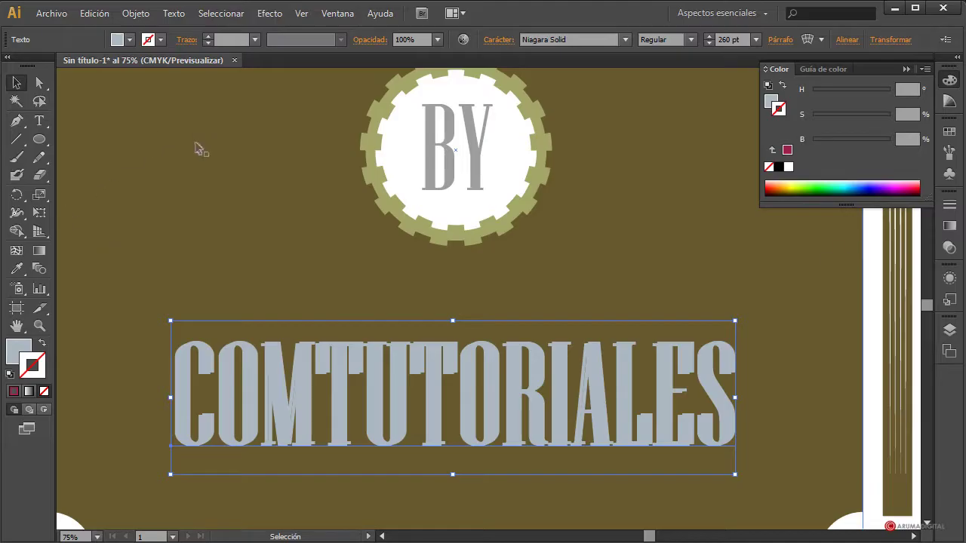
- Fill the offset "COMTUTORIALES" copy with the olive-brown sampled from the background using the Eyedropper, and deselect it
click(19, 269)
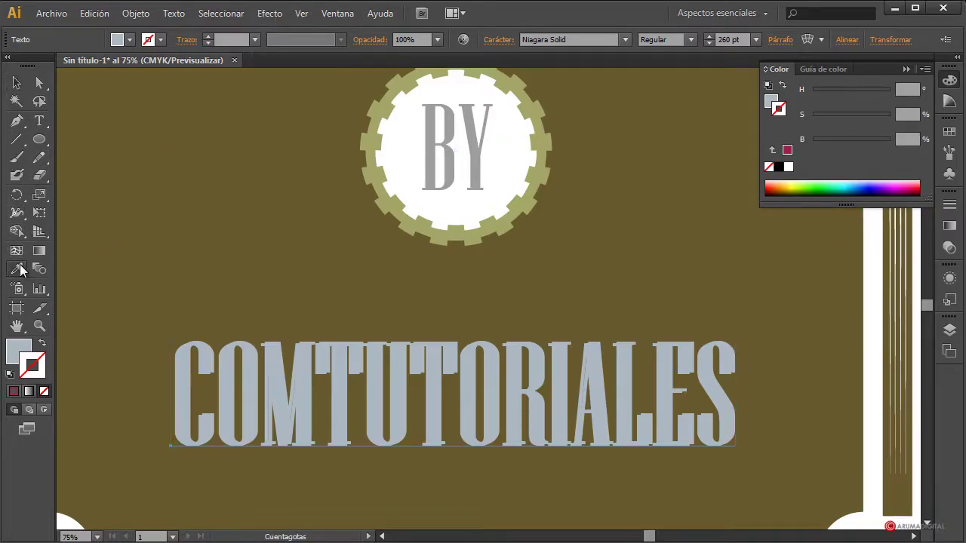
click(209, 189)
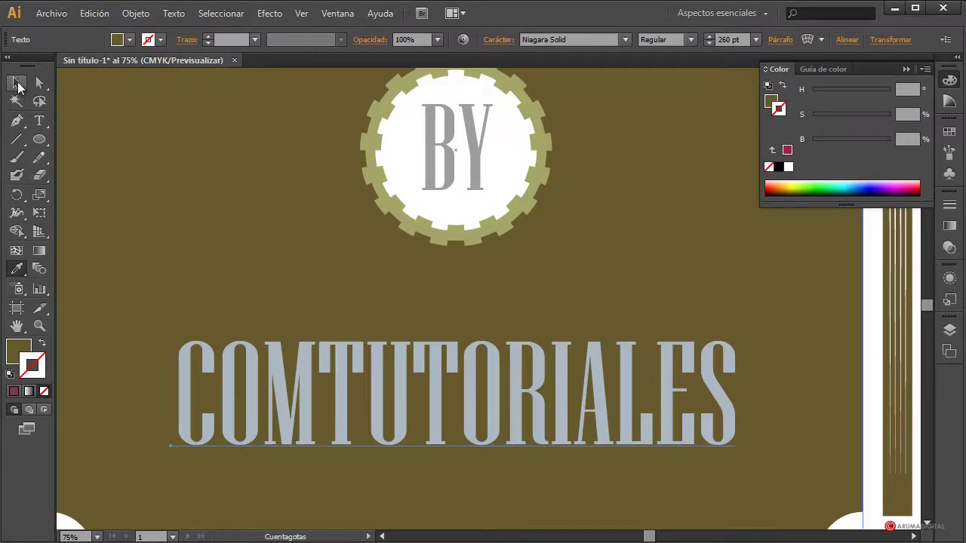
click(19, 84)
click(172, 468)
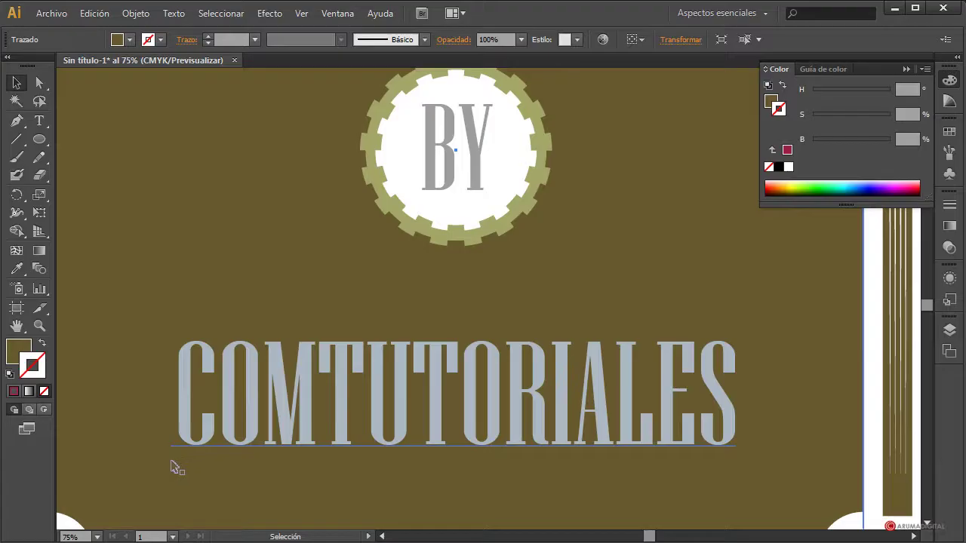
- Duplicate the brown "COMTUTORIALES" copy in place behind it and nudge the duplicate further left and down
click(173, 465)
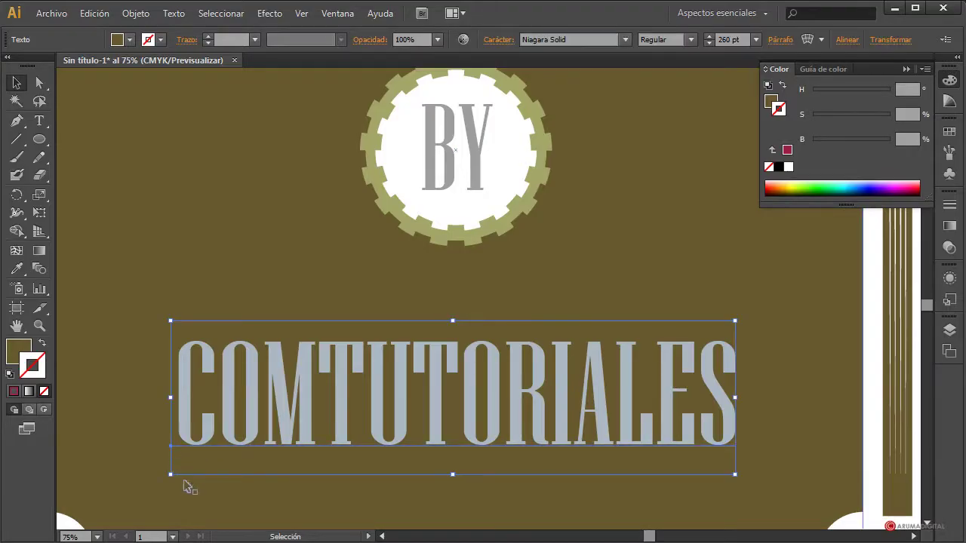
click(188, 486)
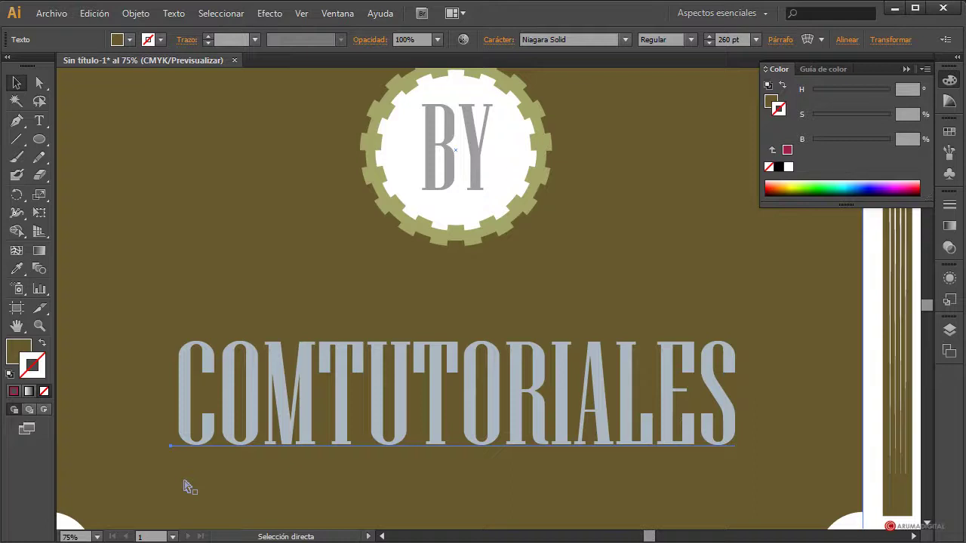
key(ctrl+z)
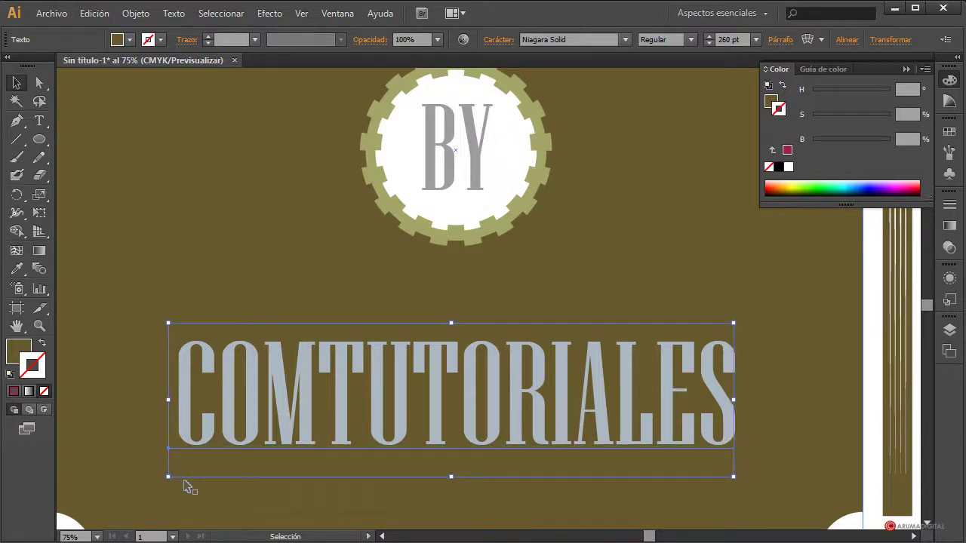
key(Left)
key(Down)
key(Left)
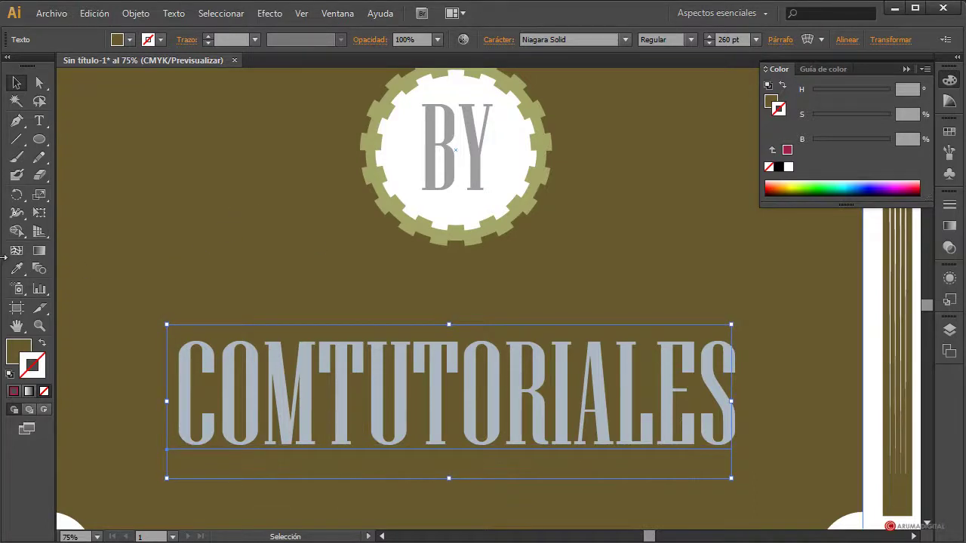
- Recolour the rearmost copy with the bluish grey sampled from the front lettering and nudge it back slightly right and up
click(16, 269)
click(185, 355)
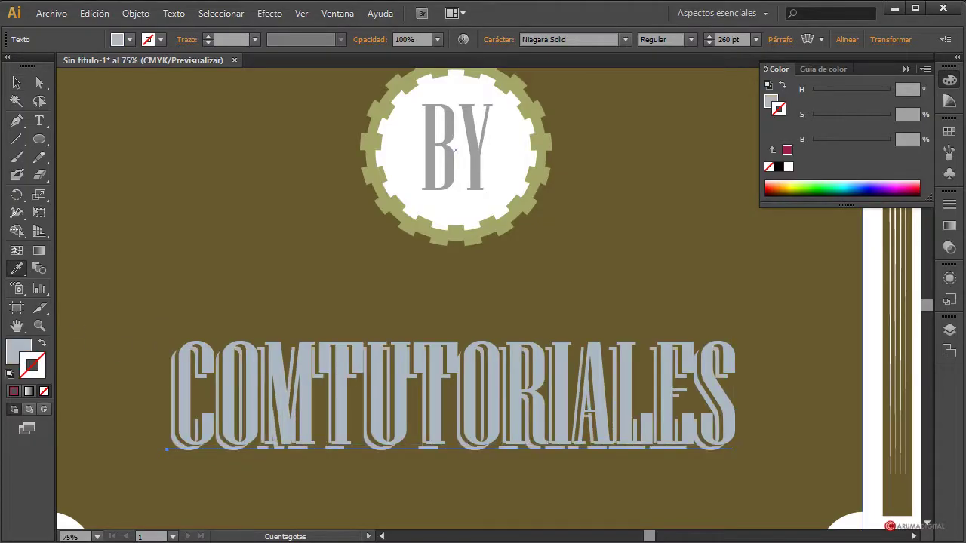
click(17, 82)
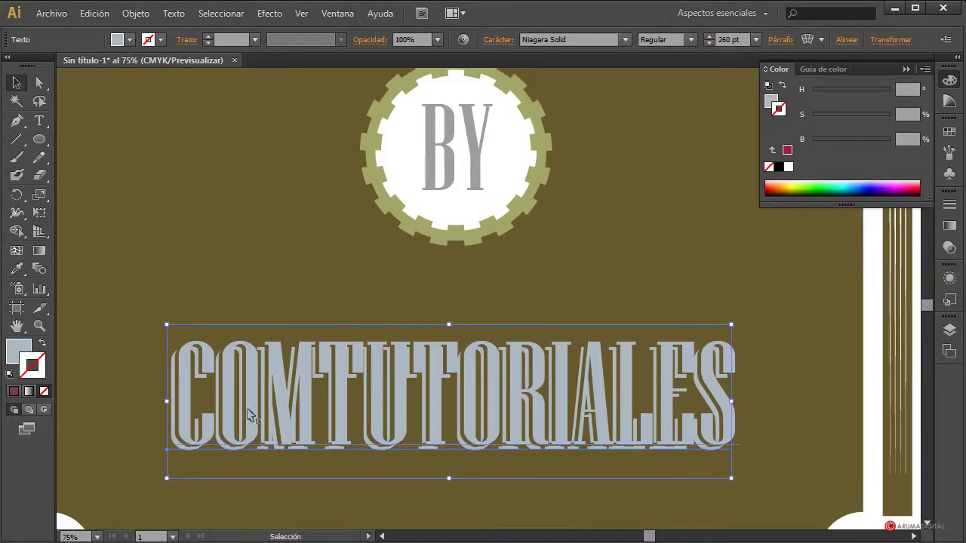
key(Right)
key(Right)
key(Up)
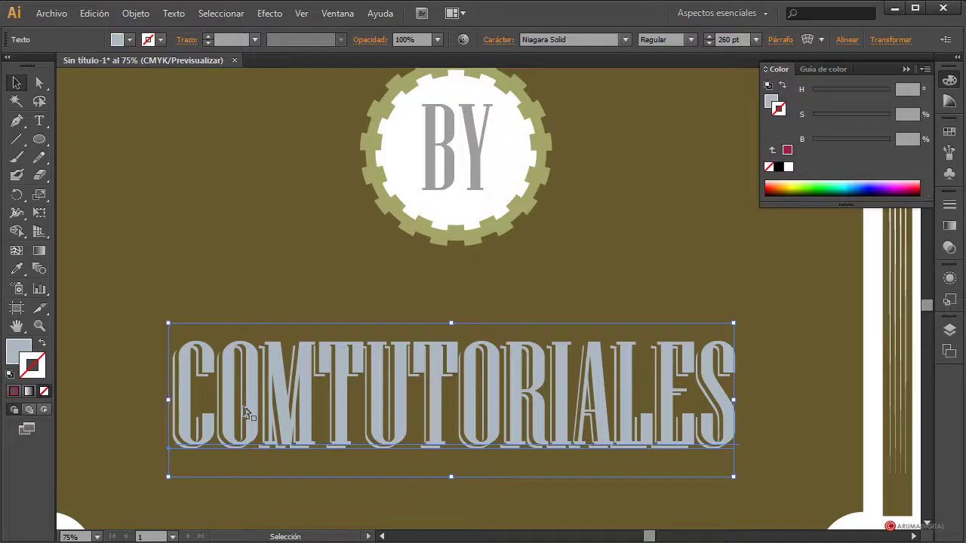
click(872, 353)
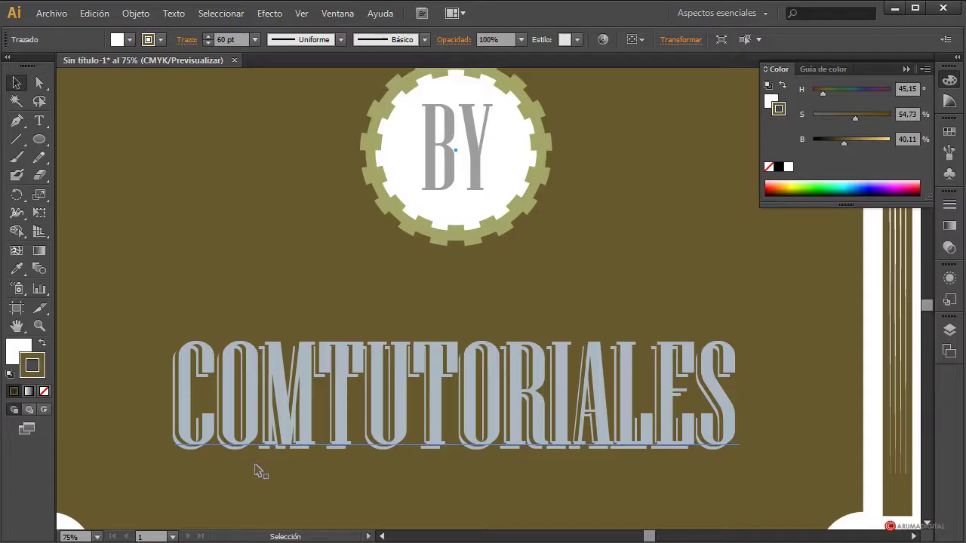
- Duplicate the front "COMTUTORIALES" text and place the copy just above the layered lettering, slightly to its right
click(189, 469)
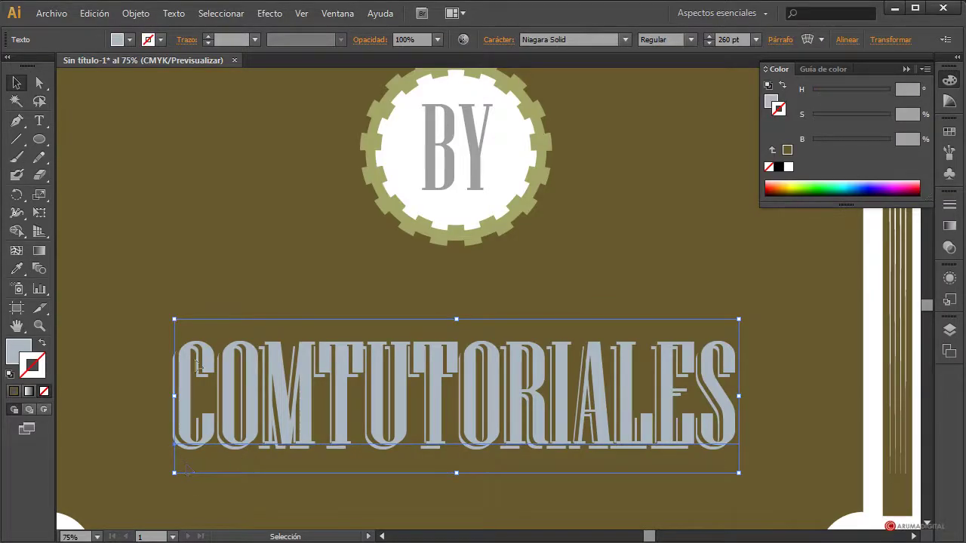
key(a)
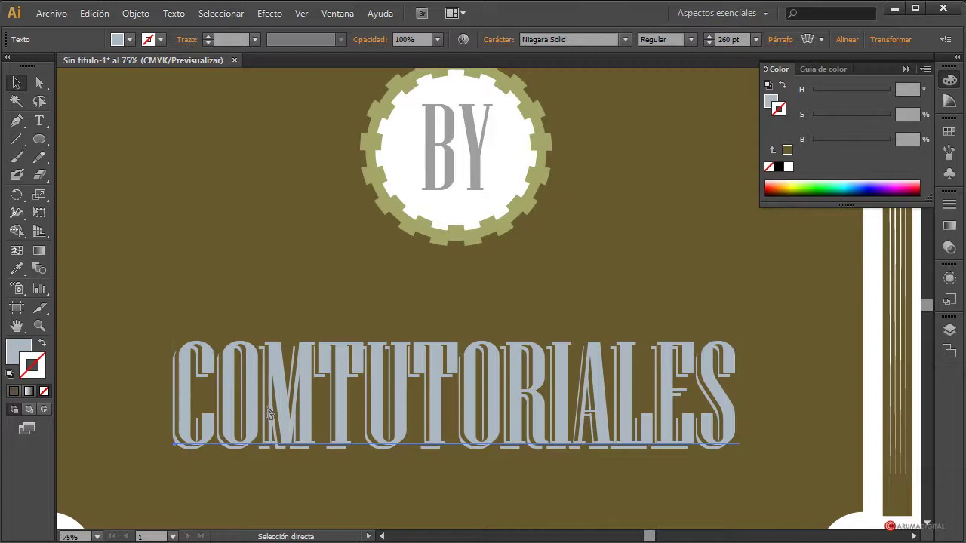
drag(283, 444, 283, 346)
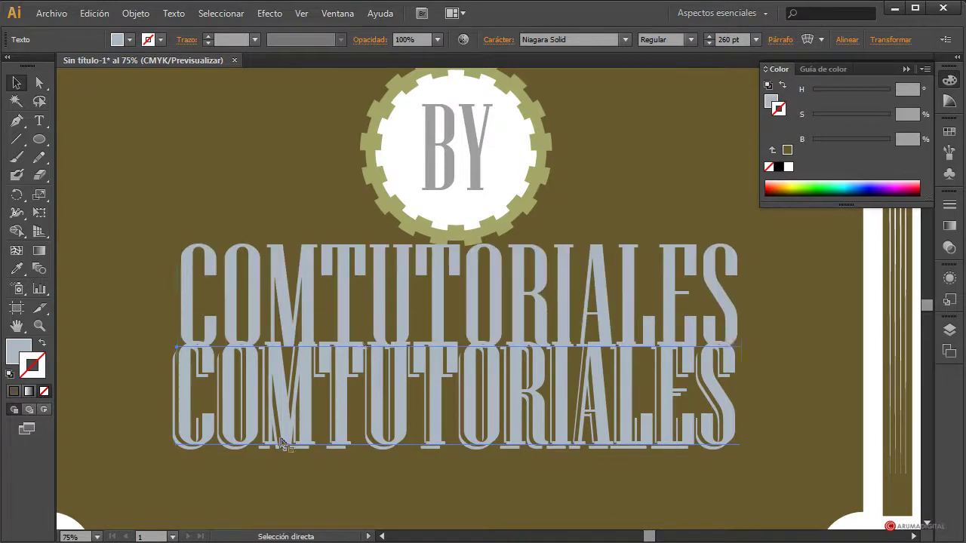
key(v)
mouse_move(433, 295)
mouse_down()
mouse_move(442, 264)
mouse_move(443, 287)
mouse_up()
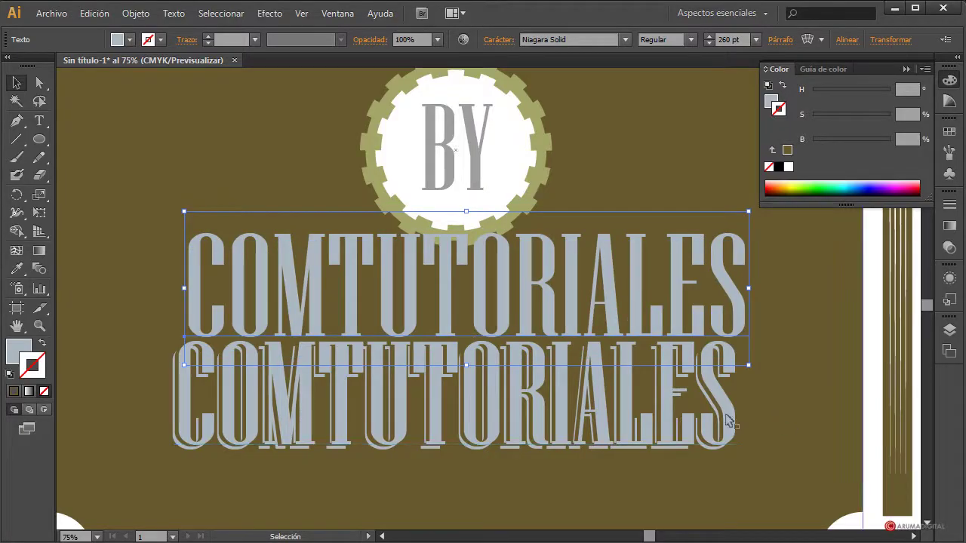
- Draw a thin horizontal rectangle across the top of the upper lettering and fill it with the background's olive-brown
drag(39, 138, 83, 136)
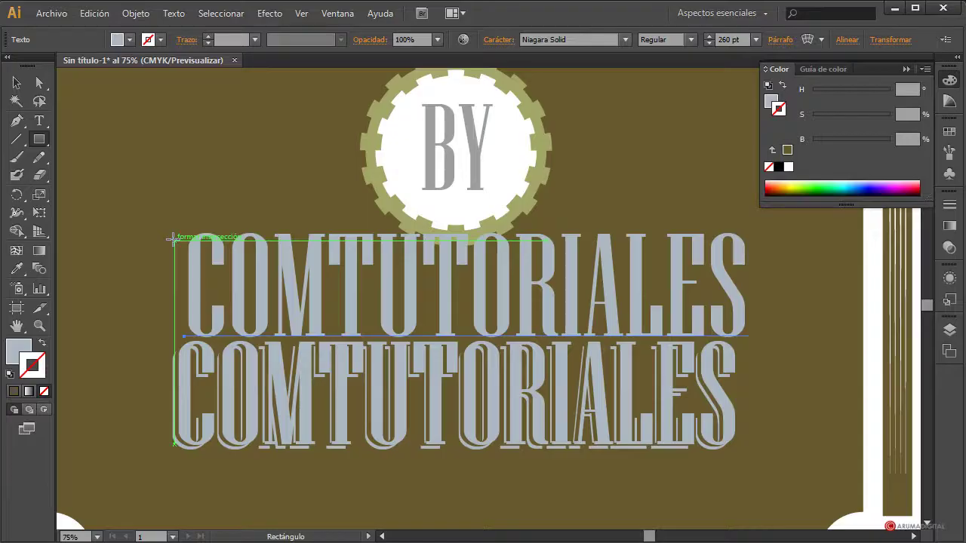
drag(173, 238, 748, 239)
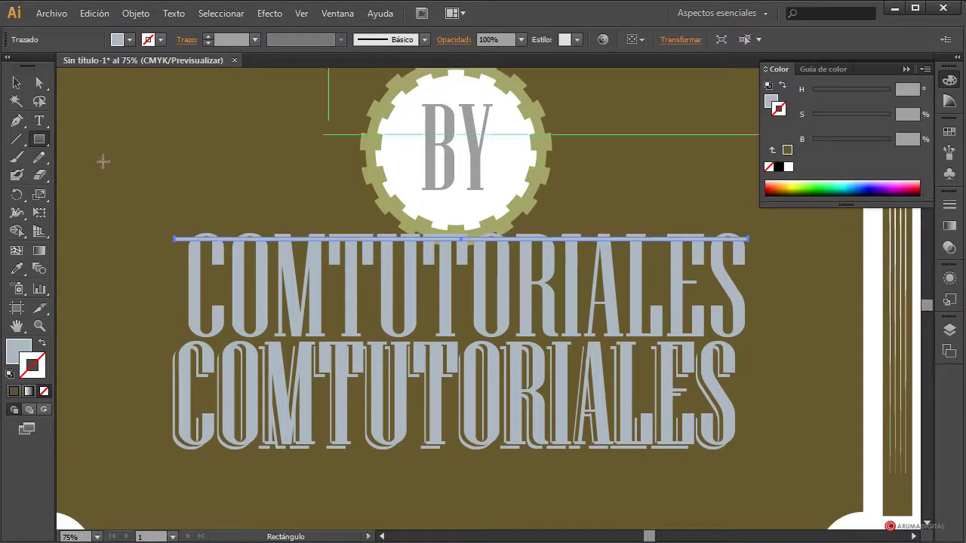
click(17, 268)
click(144, 202)
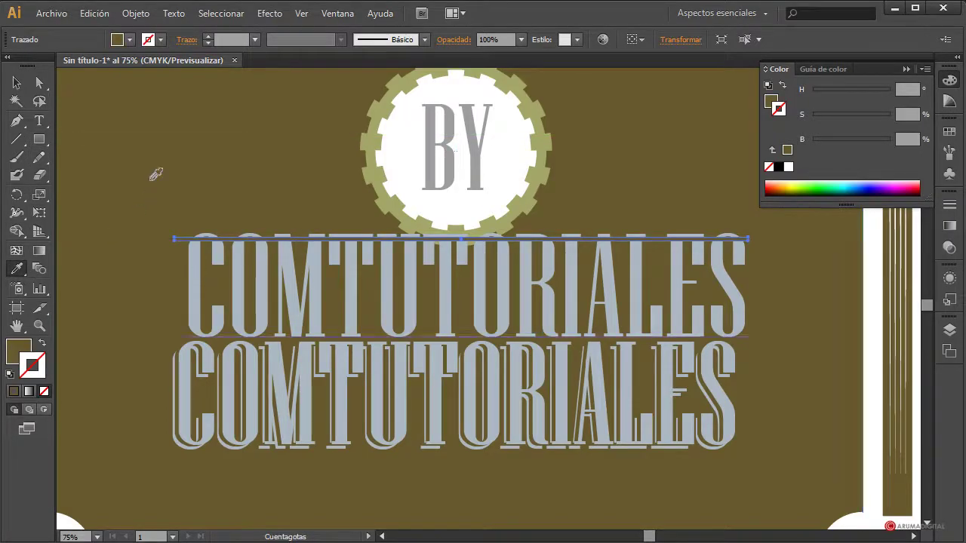
click(17, 82)
click(92, 151)
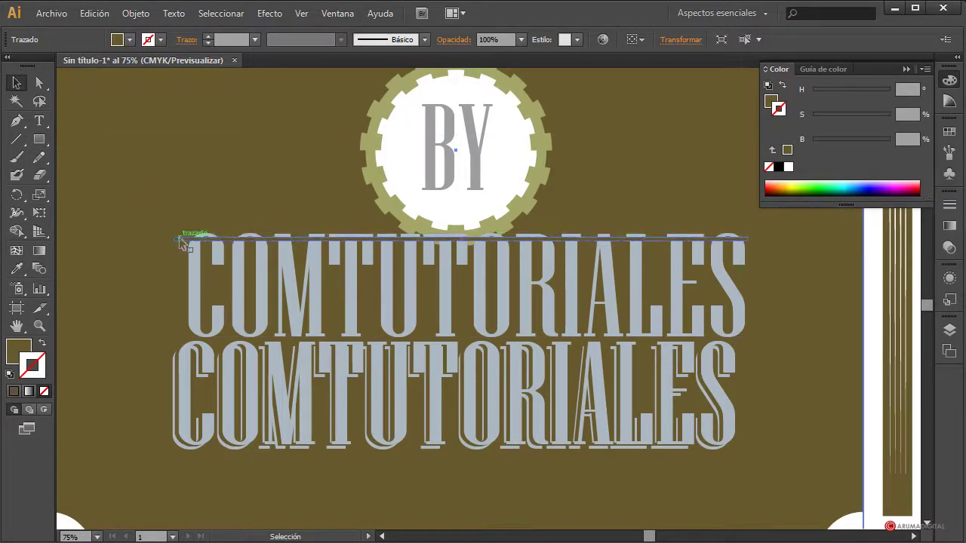
- Copy the thin brown bar down to the base of the upper lettering and create a blend between both bars
click(181, 239)
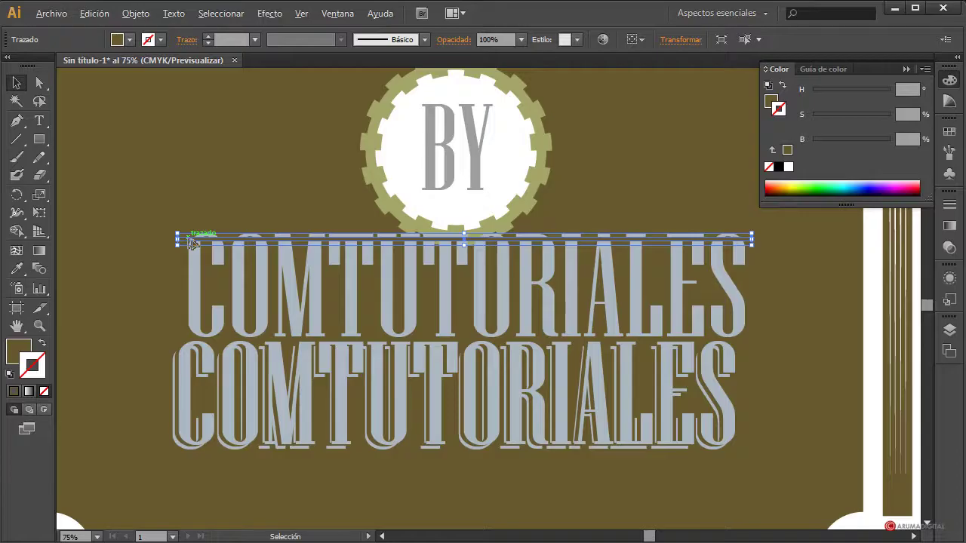
drag(191, 243, 192, 333)
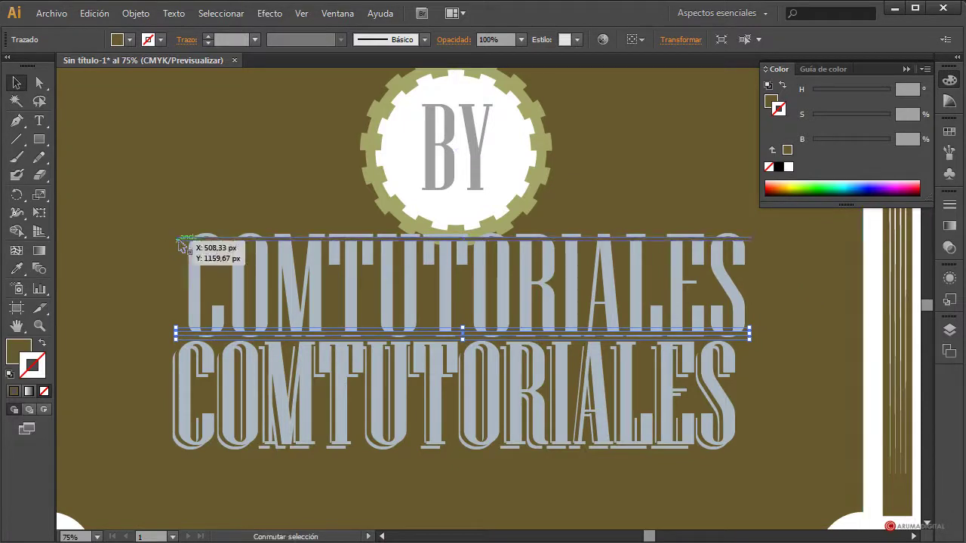
shift+click(181, 246)
click(136, 13)
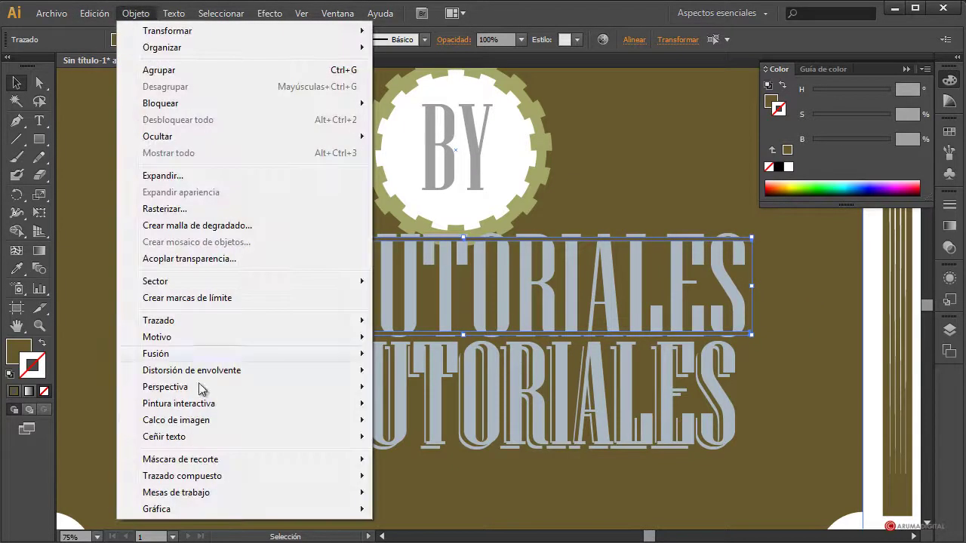
mouse_move(169, 353)
click(407, 352)
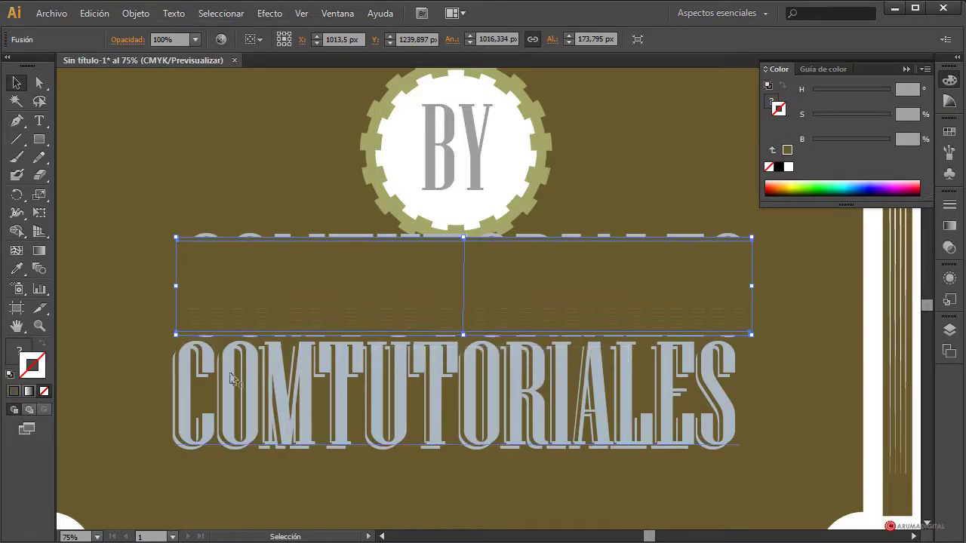
- Change the blend spacing to specified steps (Pasos especificados), set 5 steps and preview the result
click(136, 13)
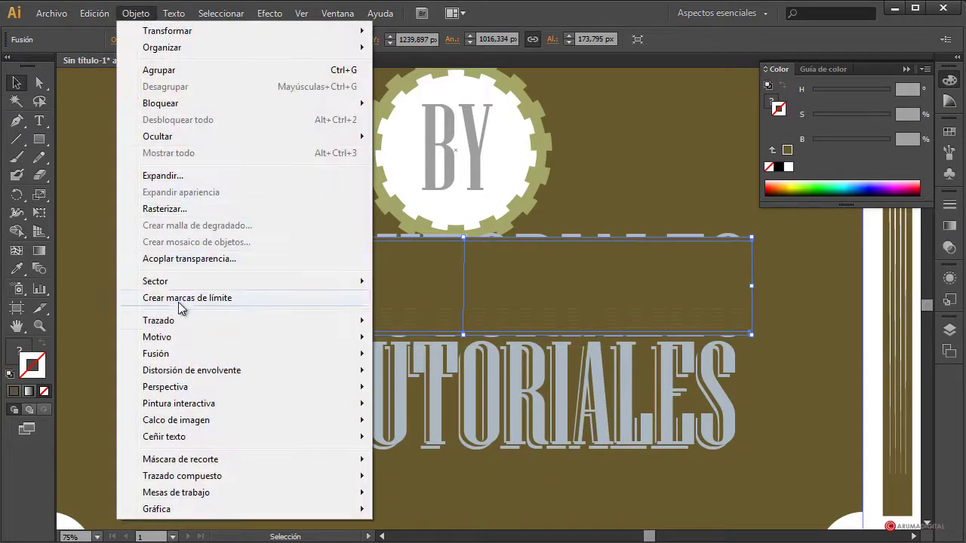
mouse_move(216, 352)
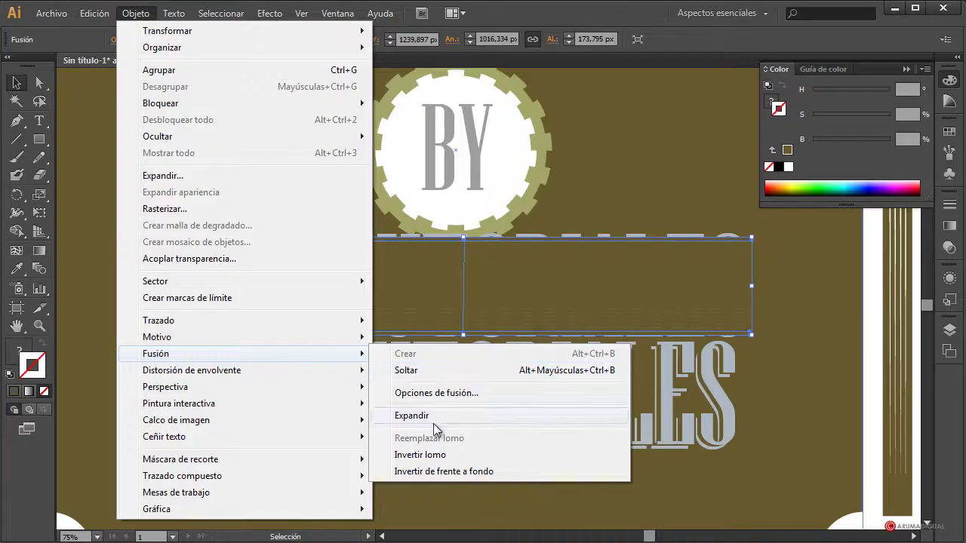
click(430, 393)
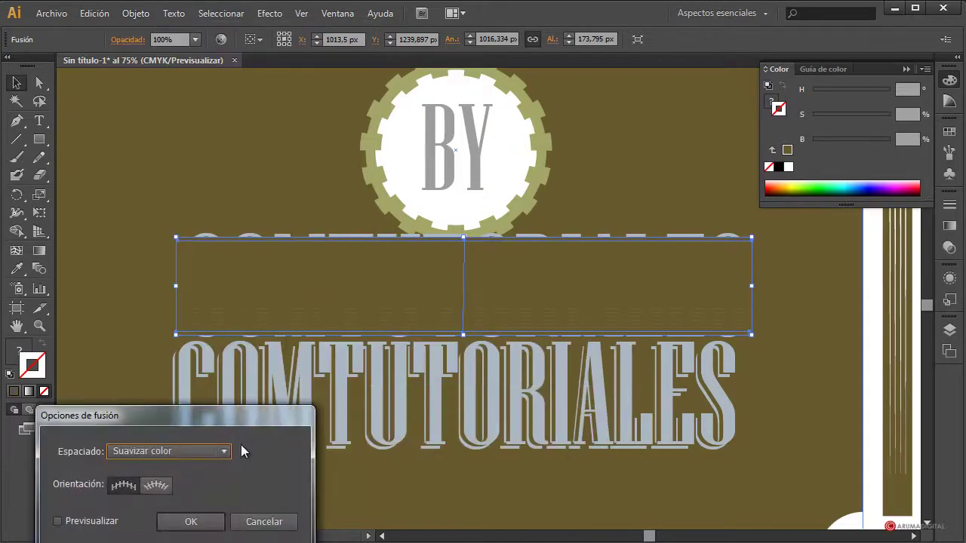
click(83, 520)
click(206, 456)
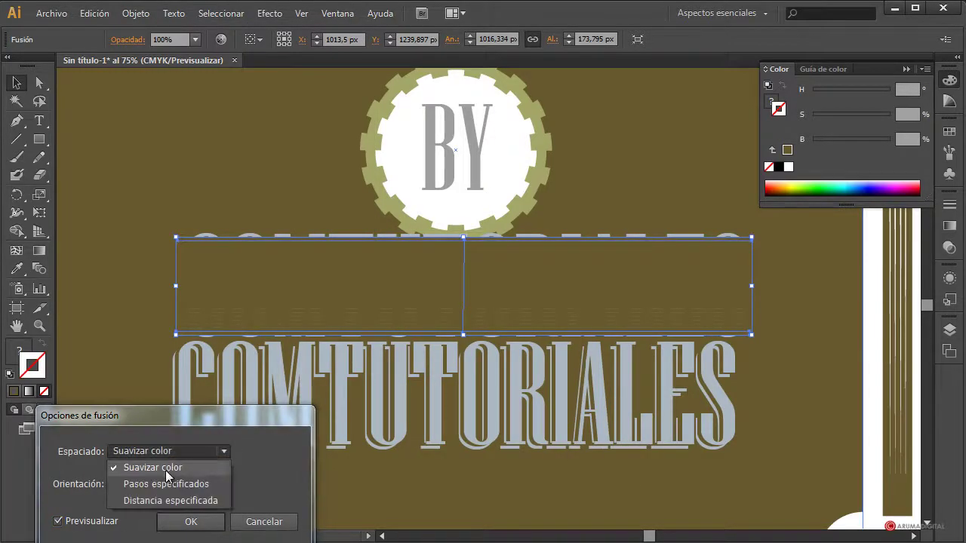
click(155, 486)
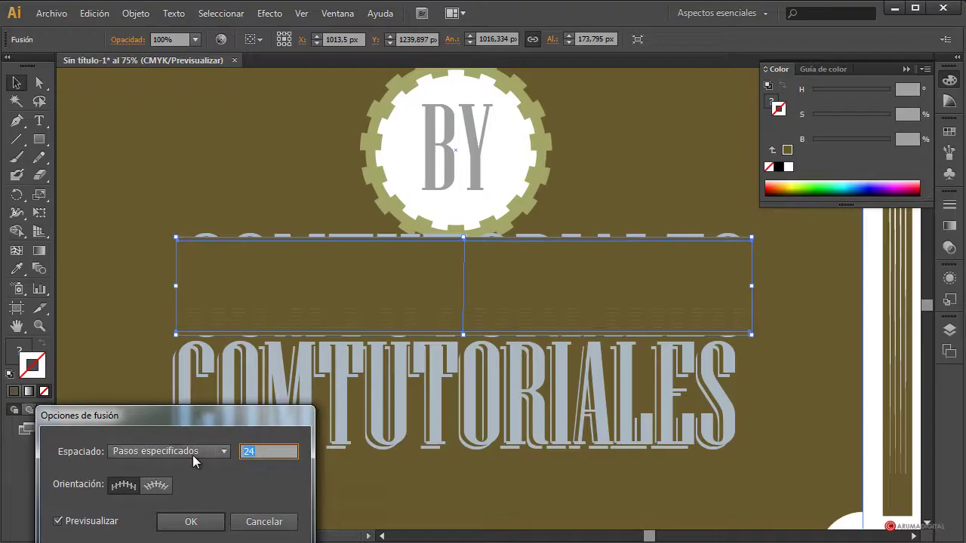
text(5)
click(131, 487)
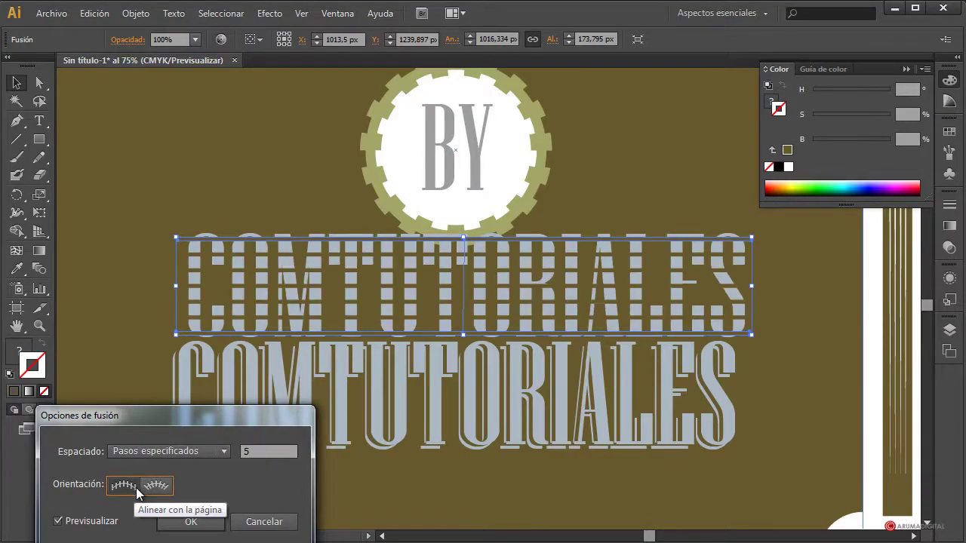
- Try 8 specified steps for the blend, raise the number to 10 and apply the blend options
key(shift+Tab)
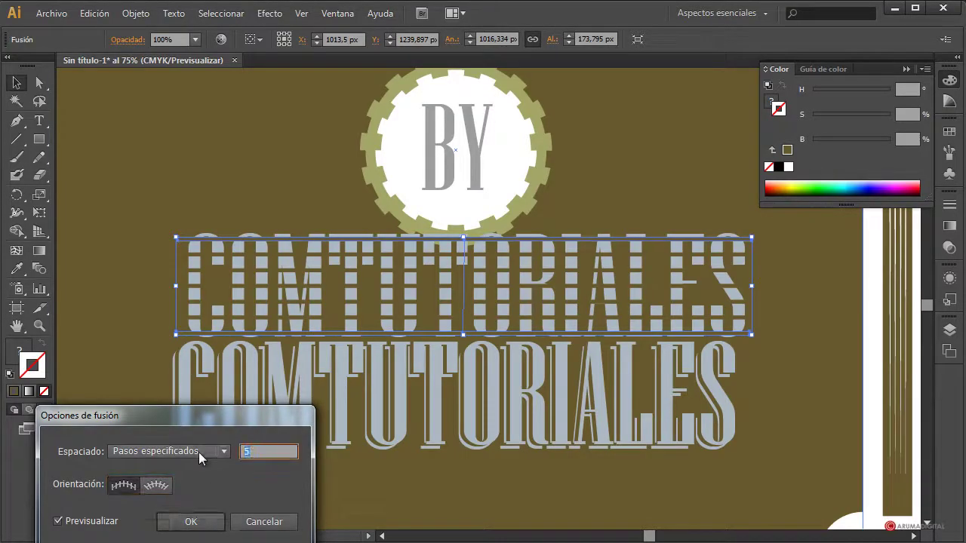
text(8)
click(128, 485)
key(shift+Tab)
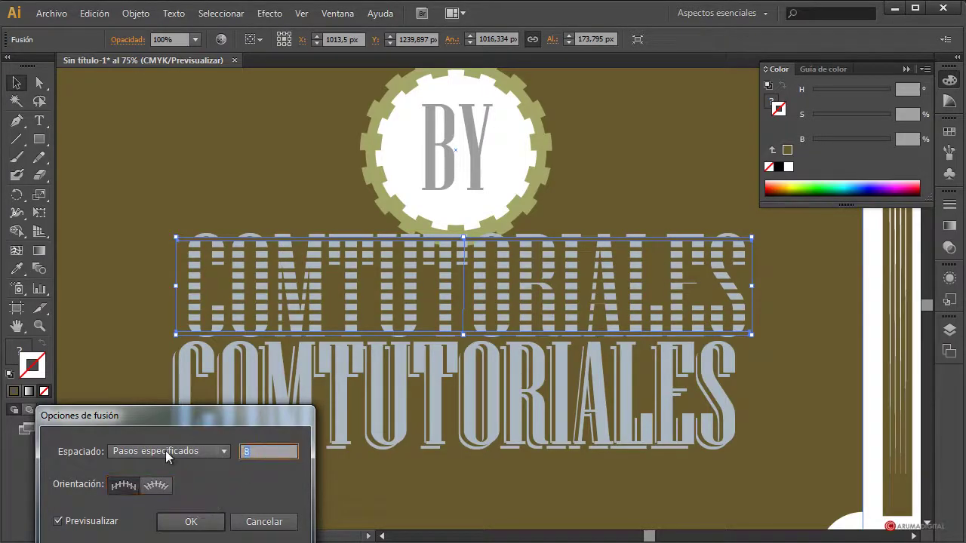
text(10)
click(128, 485)
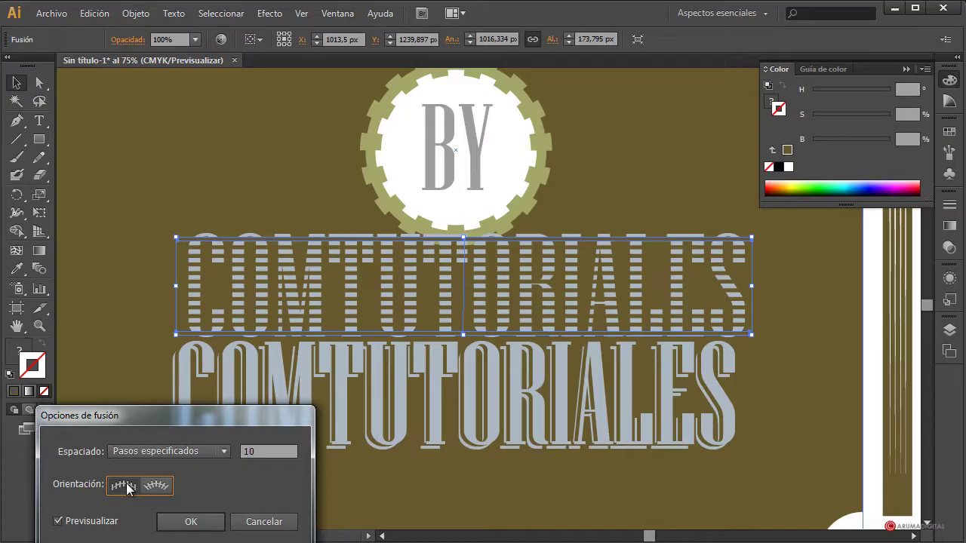
click(211, 523)
- Expand the blend of brown bars over the upper COMTUTORIALES lettering into individual editable shapes
click(789, 332)
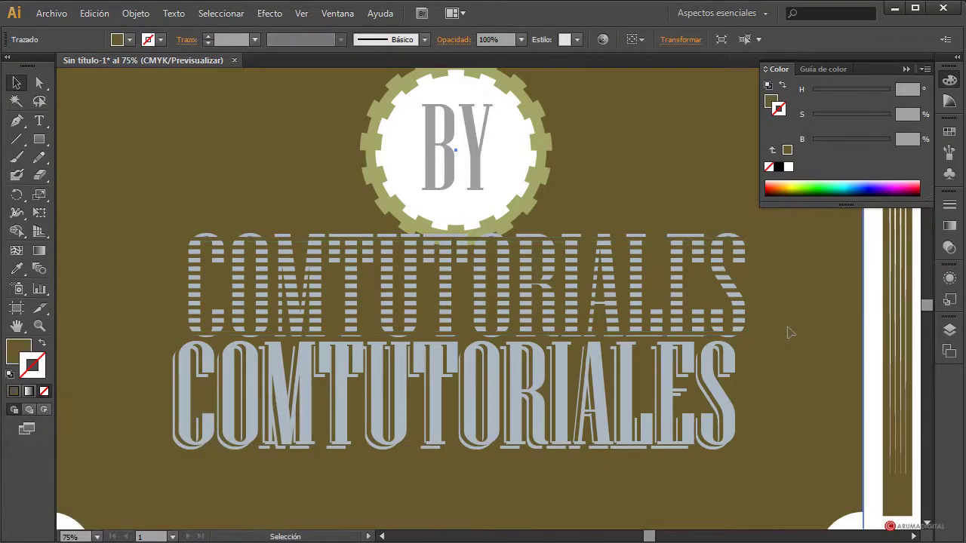
drag(787, 246, 759, 279)
key(ctrl+z)
click(726, 295)
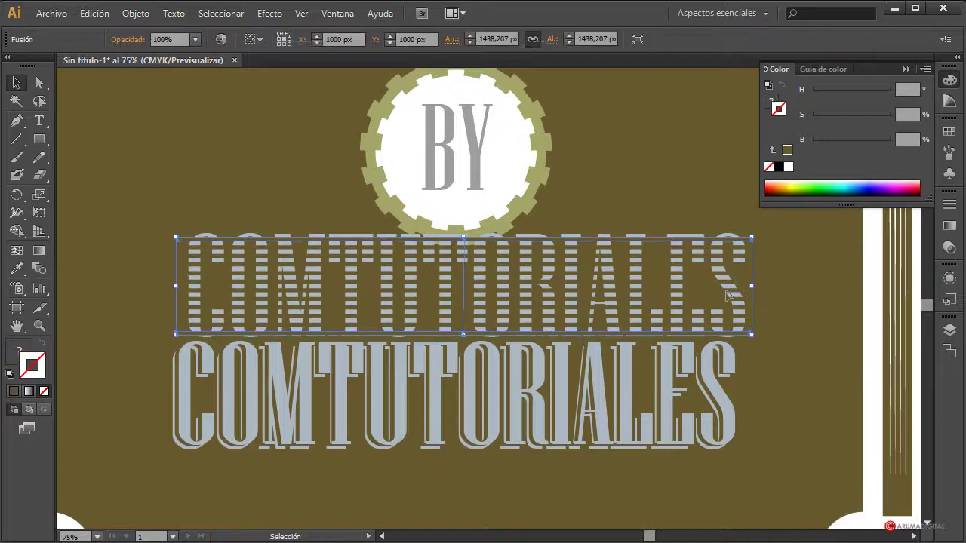
click(140, 14)
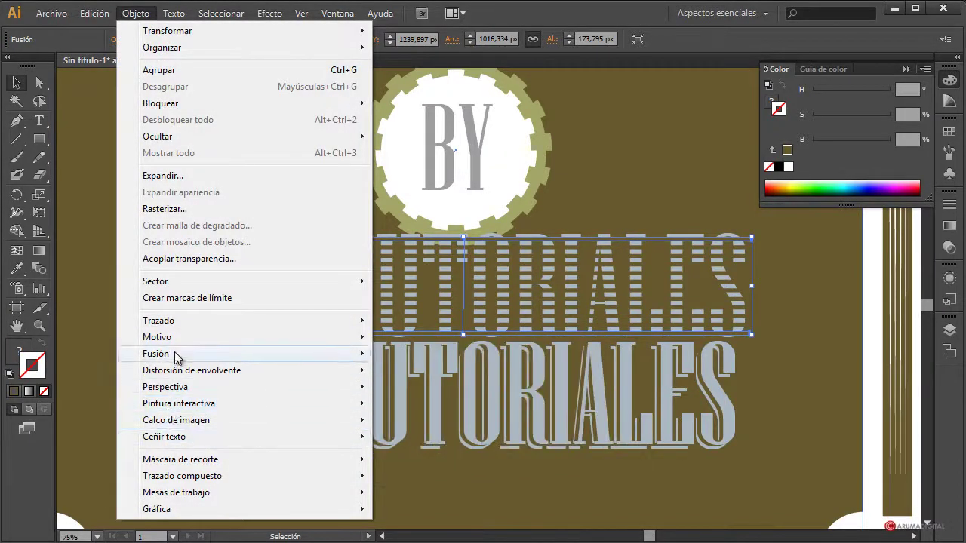
mouse_move(175, 357)
click(425, 416)
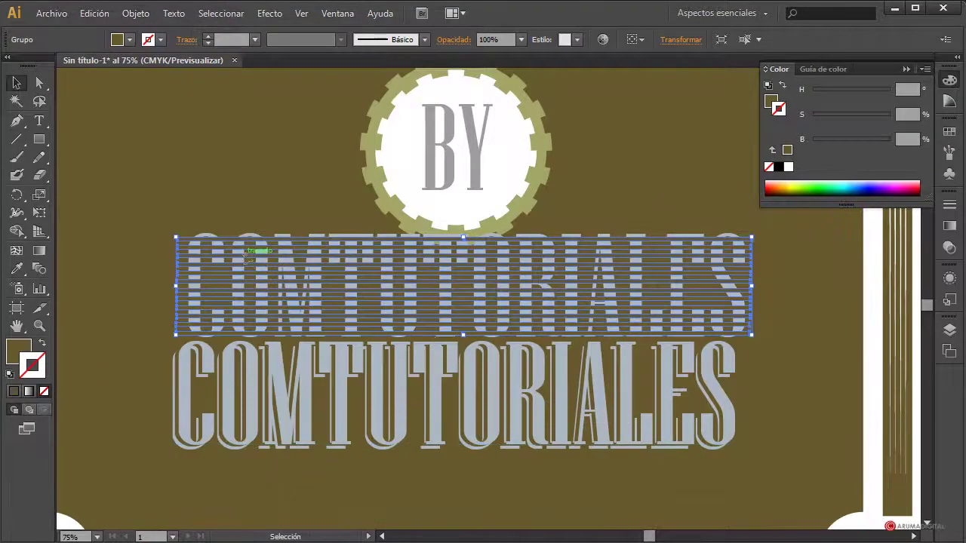
- Ungroup the expanded brown bars, moving them down off the upper COMTUTORIALES lettering, and delete that lettering
click(136, 13)
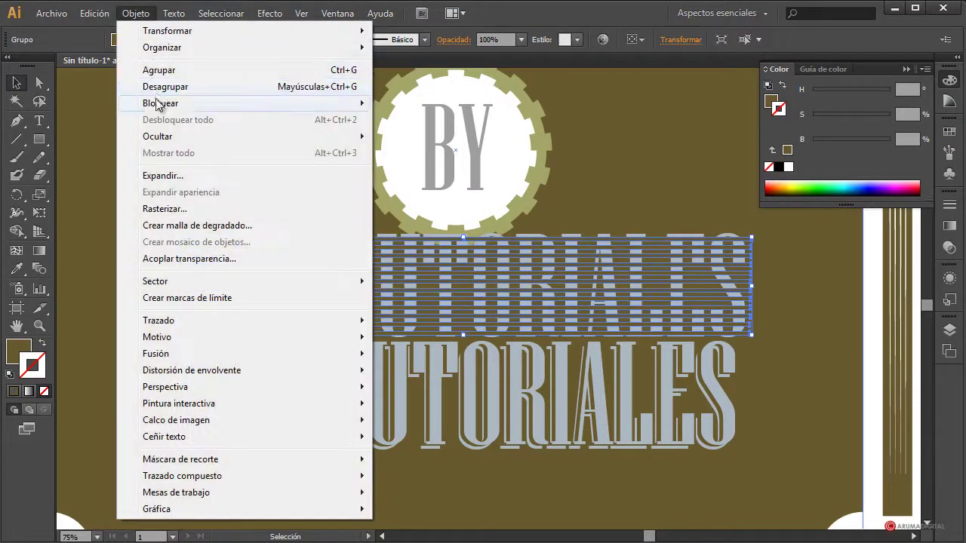
click(162, 86)
drag(398, 204, 300, 255)
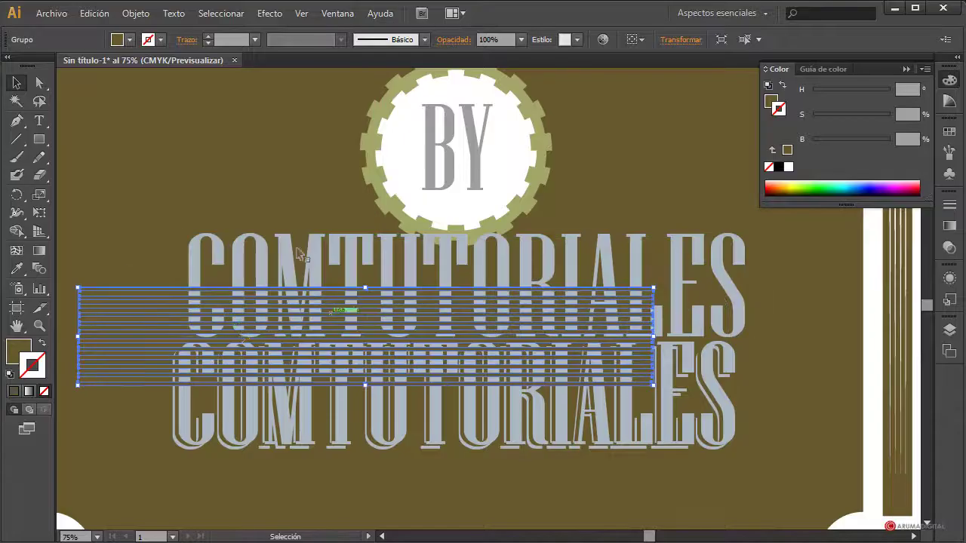
click(287, 249)
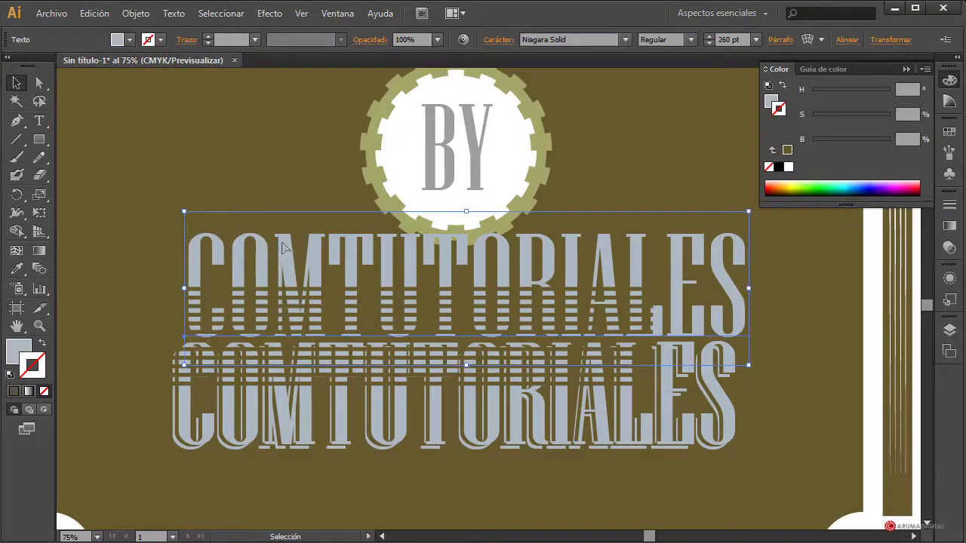
key(Delete)
- Place the brown bars over the remaining COMTUTORIALES lettering and nudge them up and left to align with it
click(304, 330)
drag(306, 332, 402, 392)
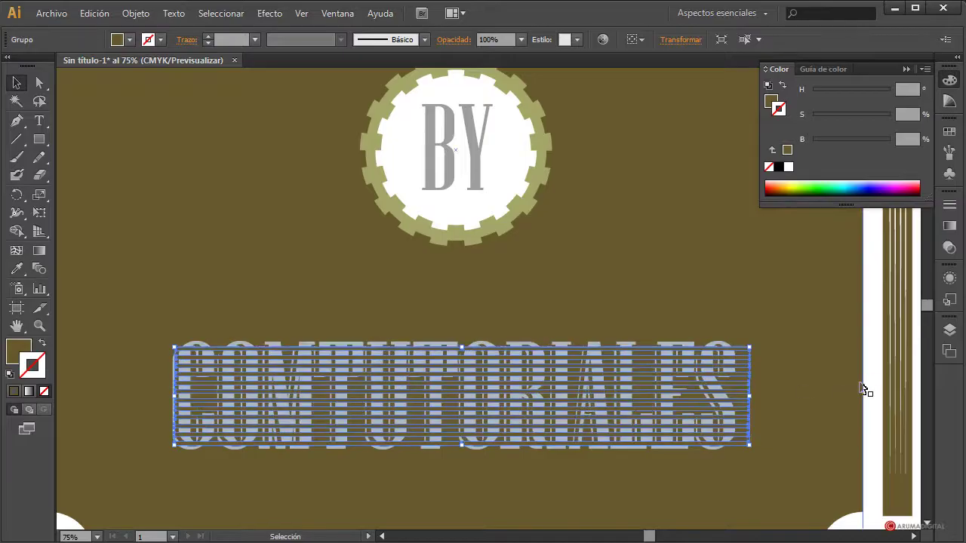
key(Up)
key(Up)
key(Up)
key(Up)
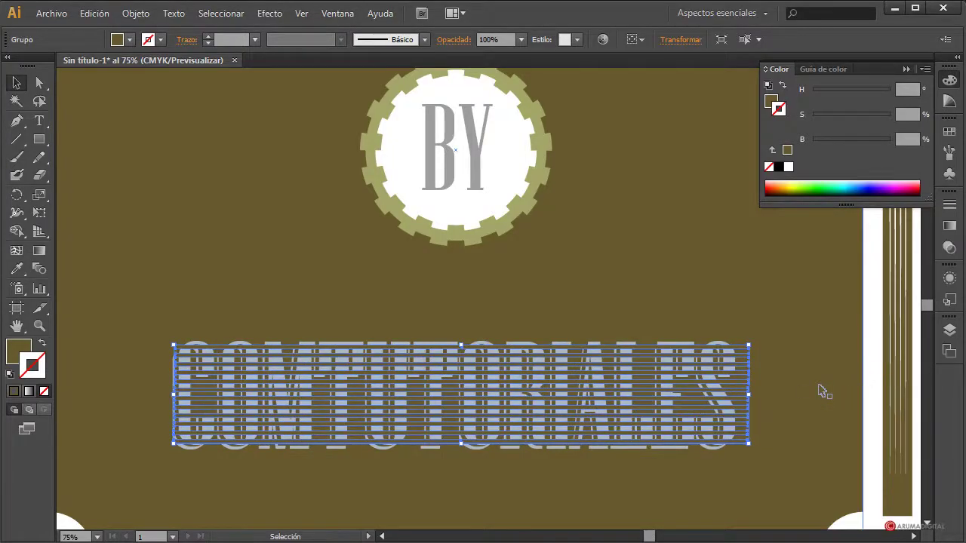
key(Left)
key(Left)
key(Left)
key(Left)
key(Left)
key(Left)
key(Left)
key(Left)
key(Left)
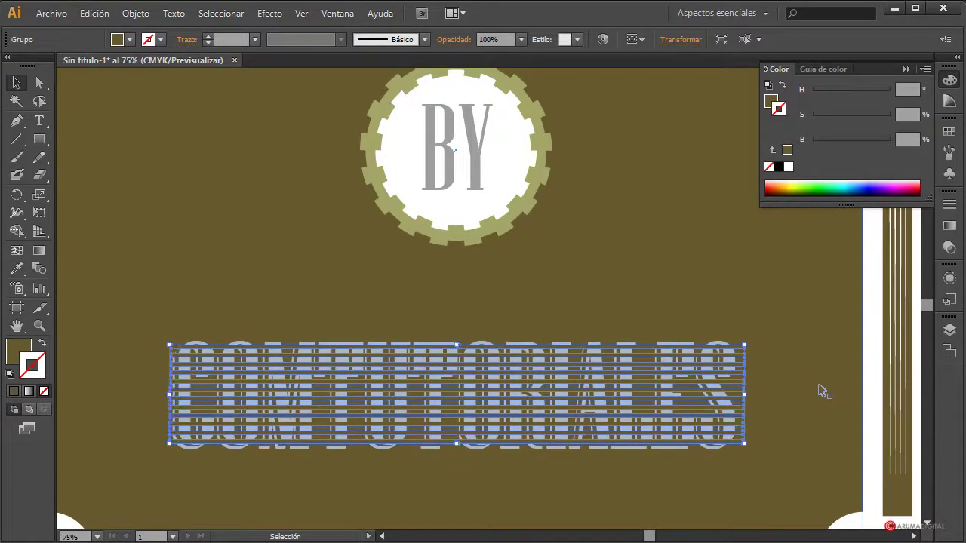
- Send the bars behind the main lettering but in front of its shadow, and lower them slightly toward the shadow's base
key(ctrl+shift+bracketleft)
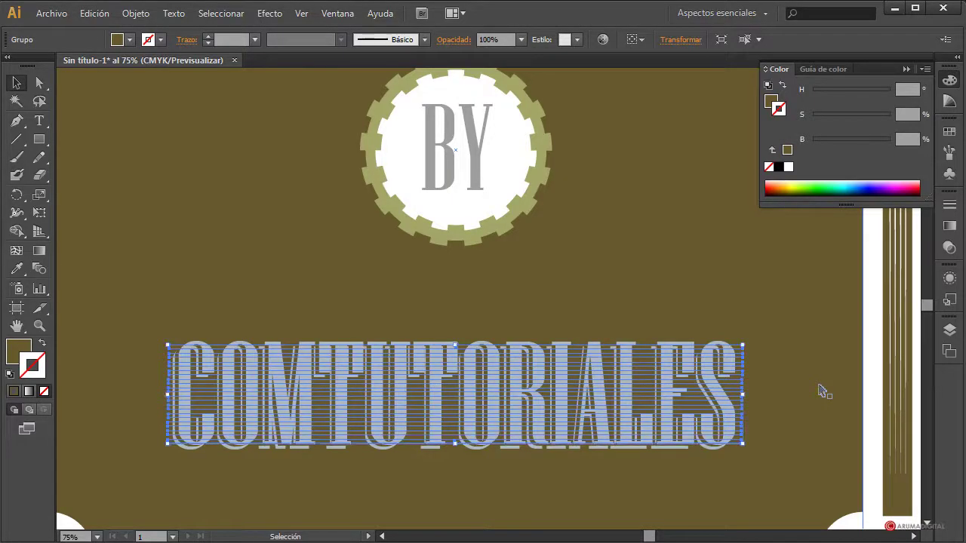
click(822, 391)
drag(140, 443, 271, 500)
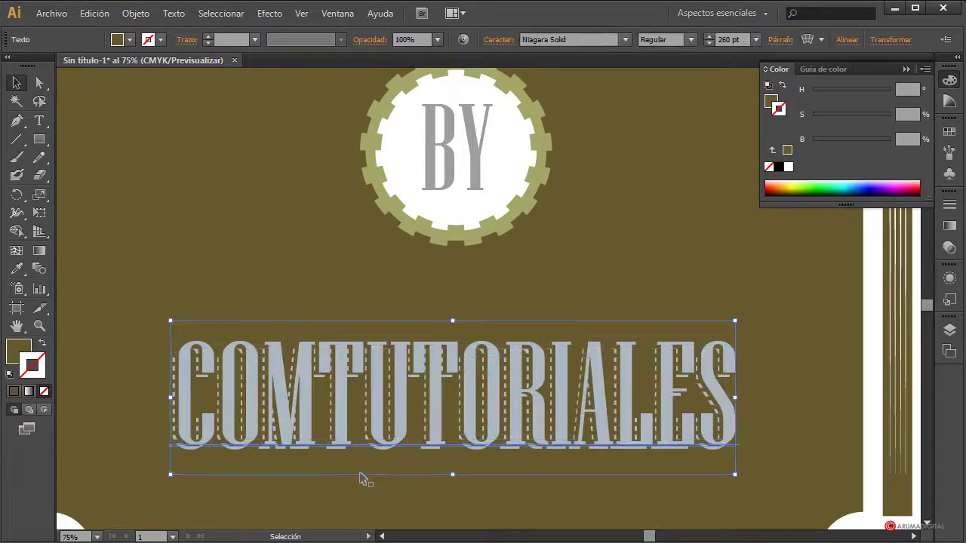
click(792, 417)
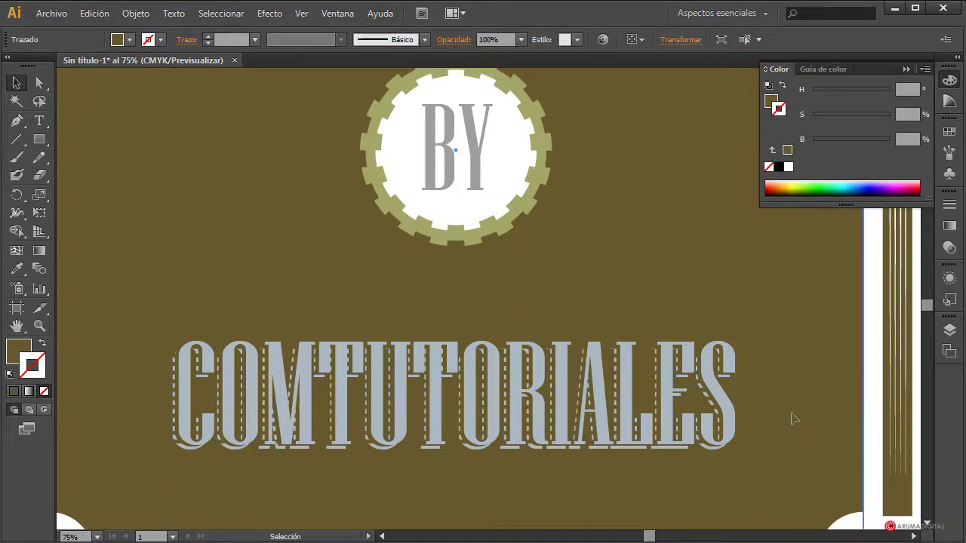
click(184, 467)
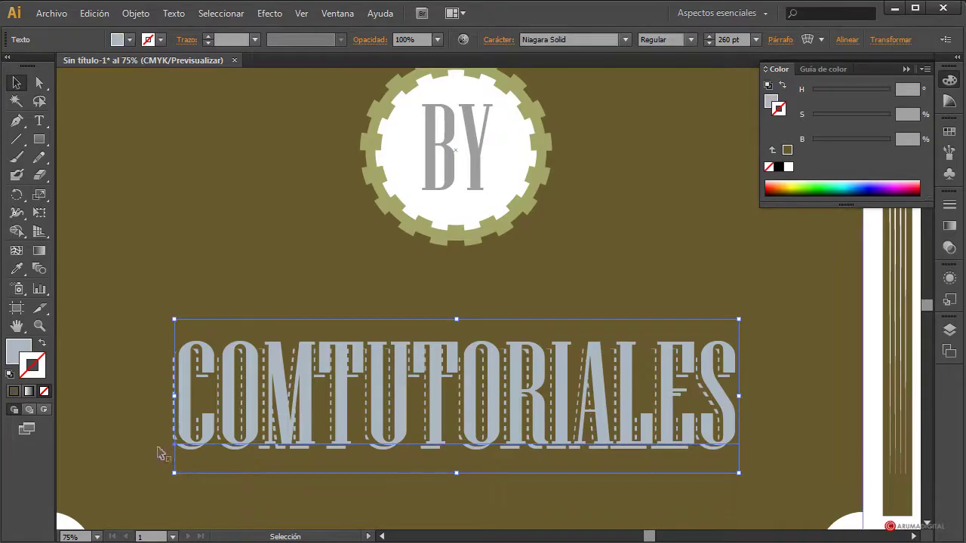
click(166, 443)
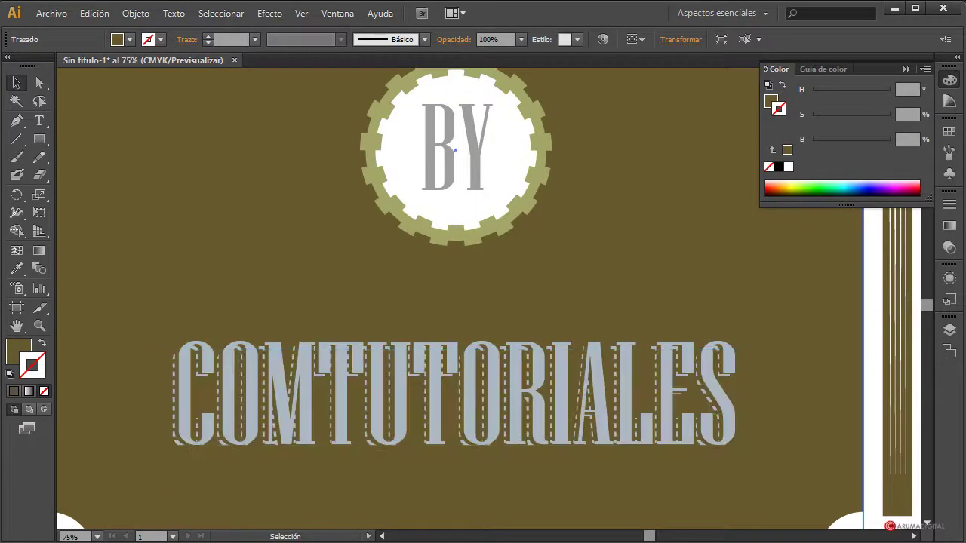
click(171, 445)
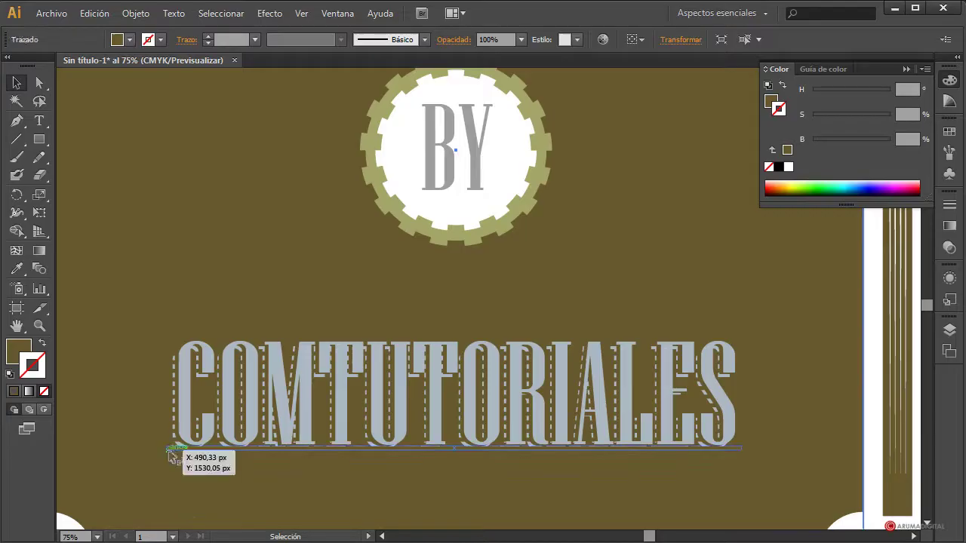
click(172, 449)
key(ctrl+7)
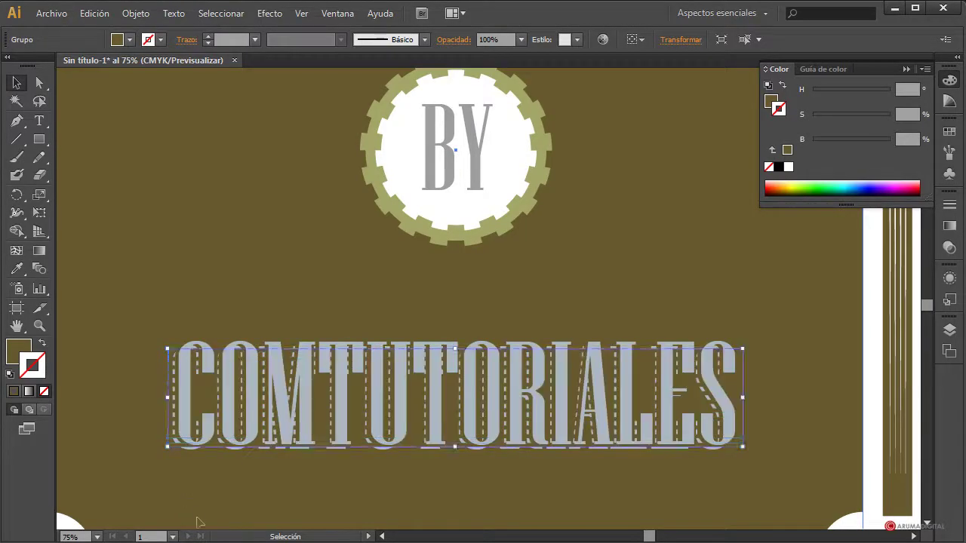
drag(723, 296, 639, 415)
key(ctrl+z)
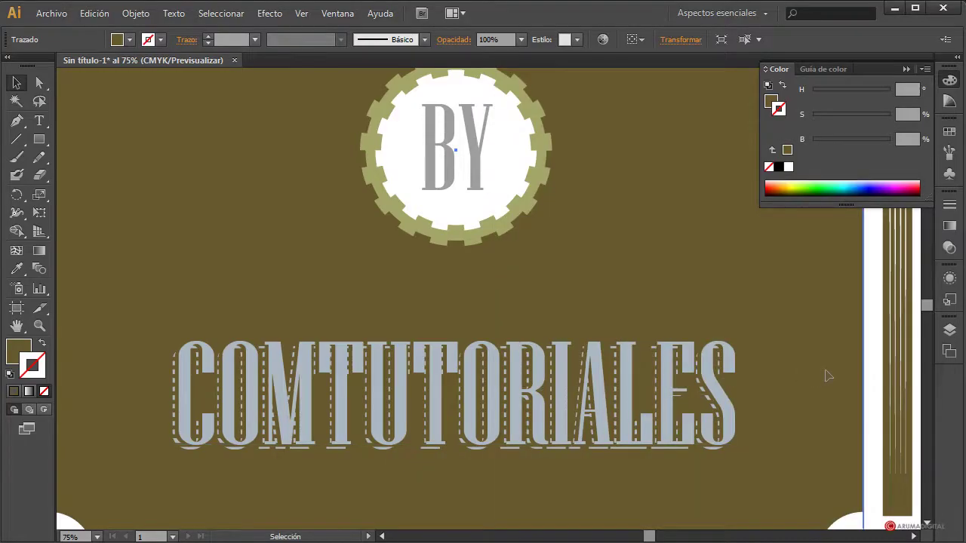
click(747, 411)
scroll(752, 423, down, 3)
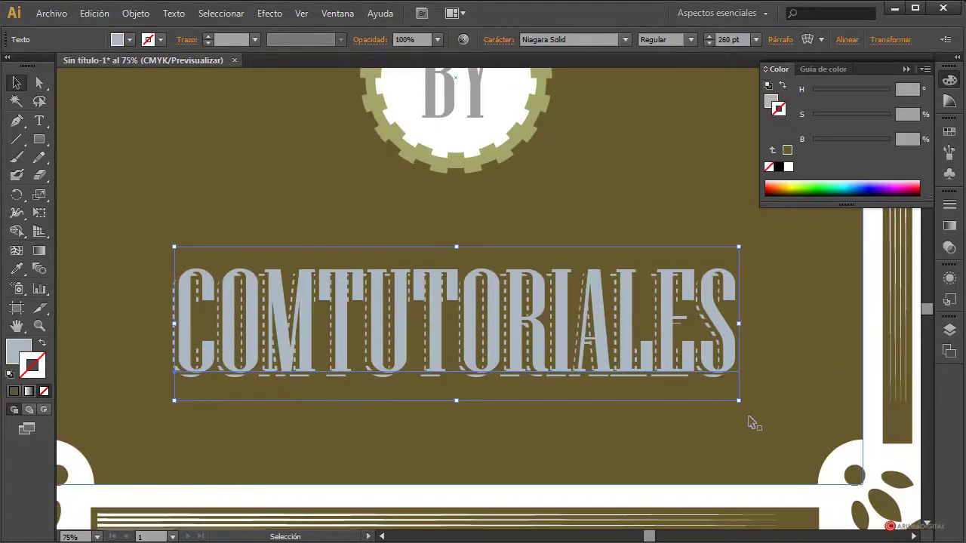
scroll(752, 423, up, 1)
drag(770, 478, 649, 433)
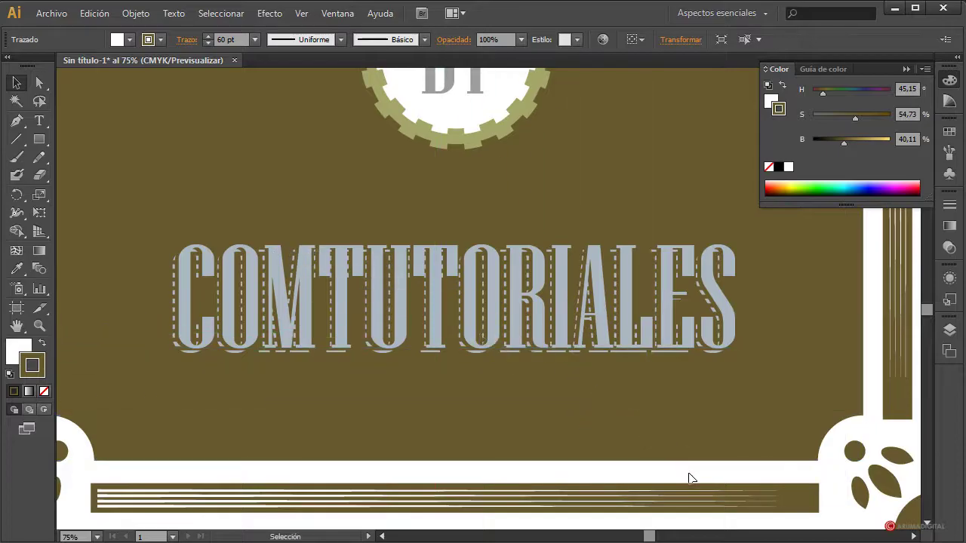
scroll(691, 479, down, 1)
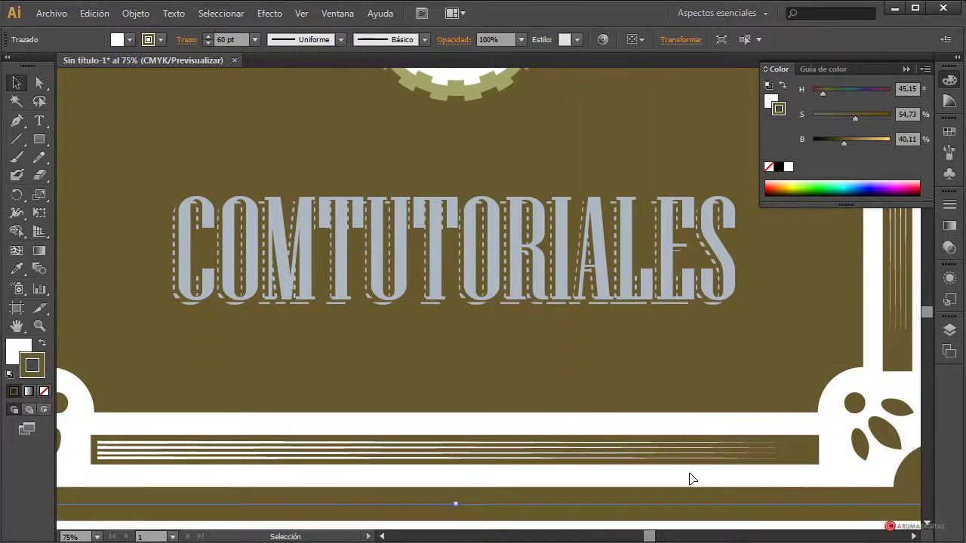
- Try moving the brown background panel aside to select the striped lettering, and undo the moves
click(667, 400)
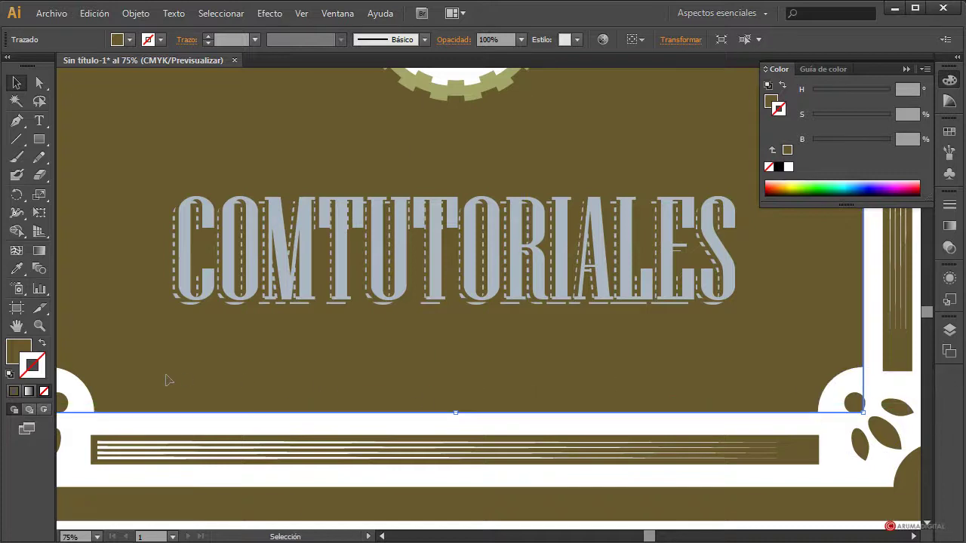
drag(169, 380, 764, 359)
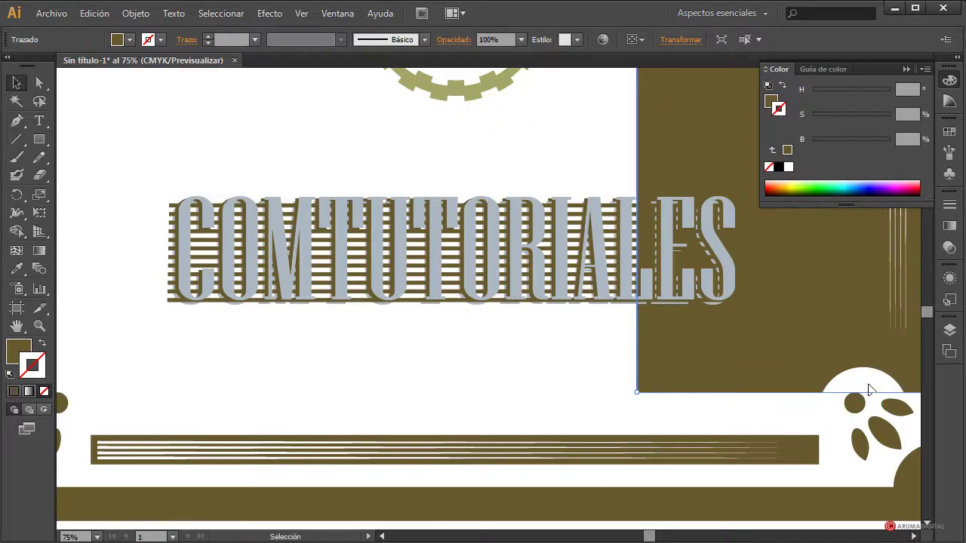
drag(696, 381, 826, 381)
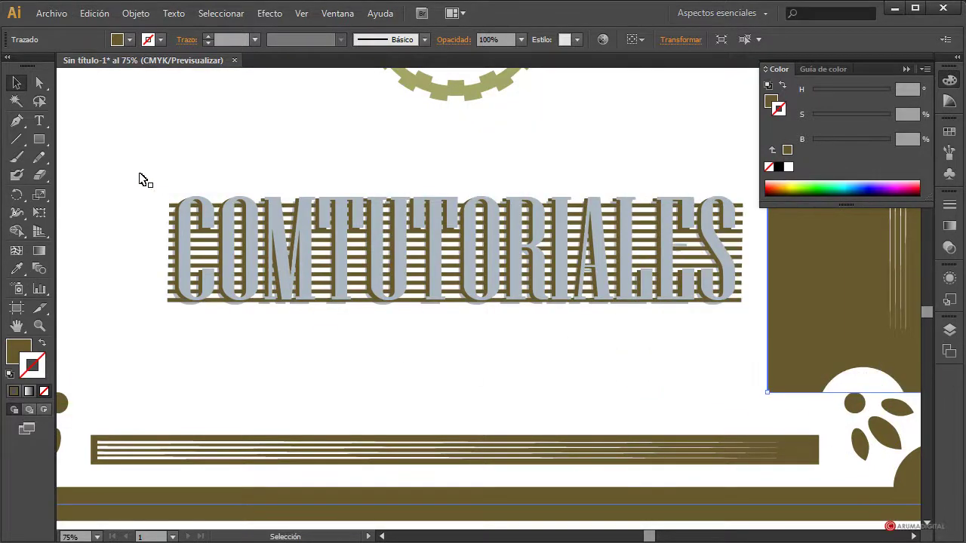
drag(139, 180, 716, 351)
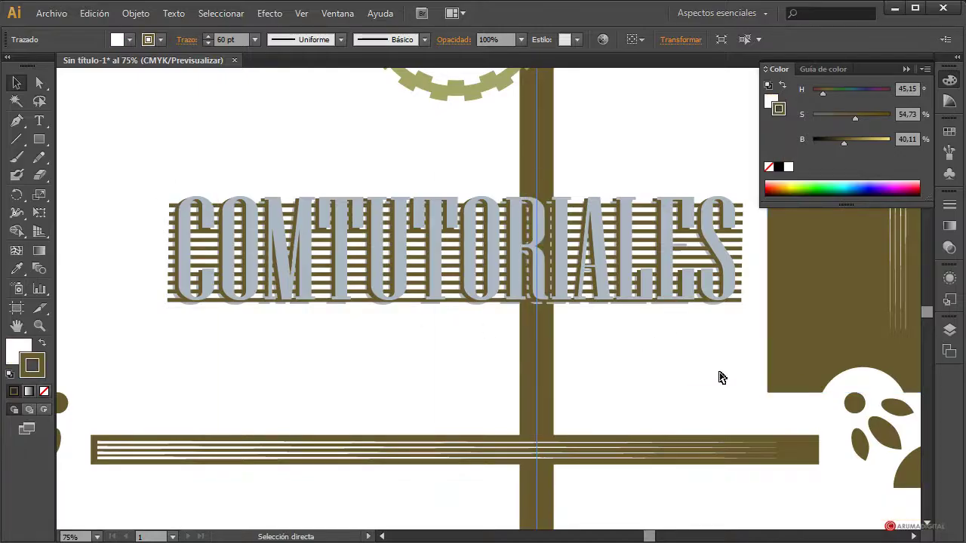
key(ctrl+z)
scroll(472, 349, down, 1)
scroll(474, 350, up, 1)
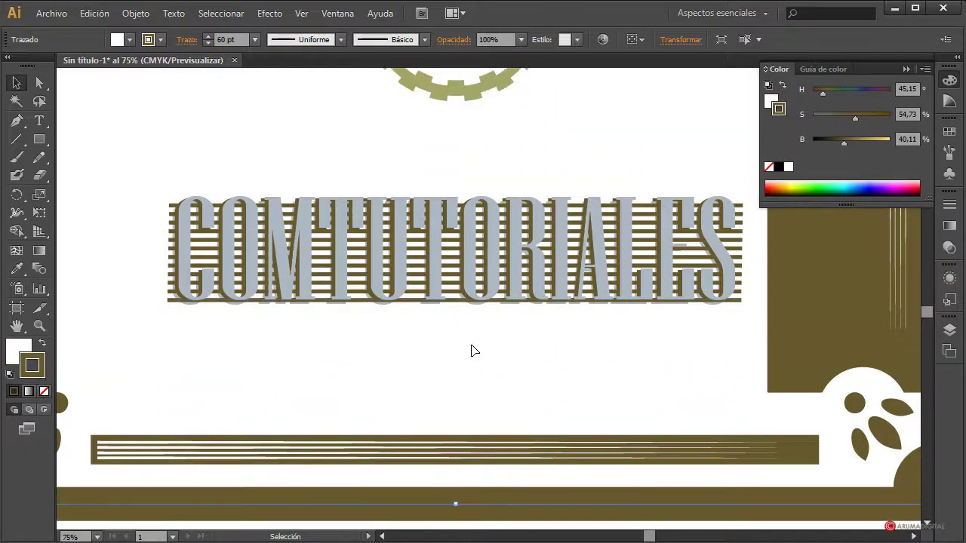
key(a)
click(496, 344)
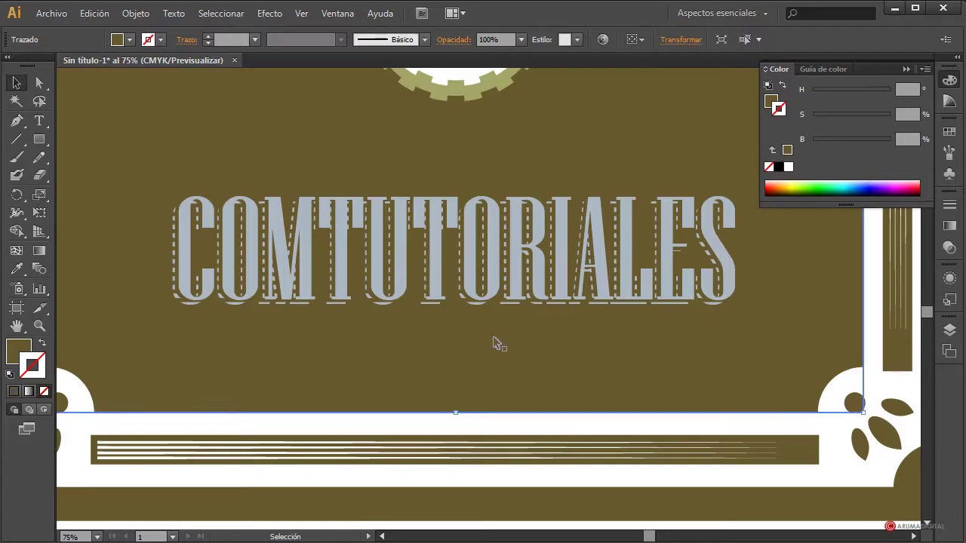
- Select the COMTUTORIALES lettering with its shadow and stripes, leaving out the frame and background, and group them
key(v)
click(427, 276)
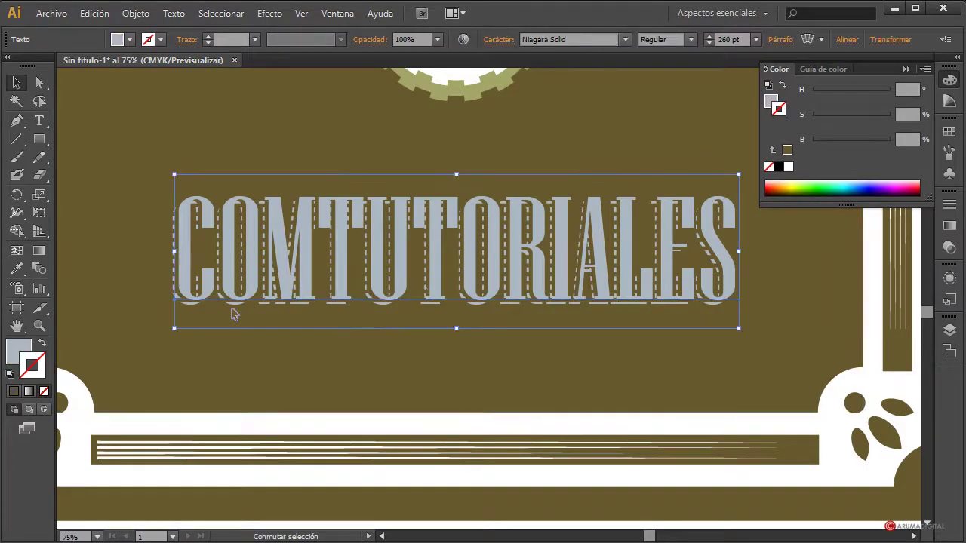
scroll(401, 494, down, 2)
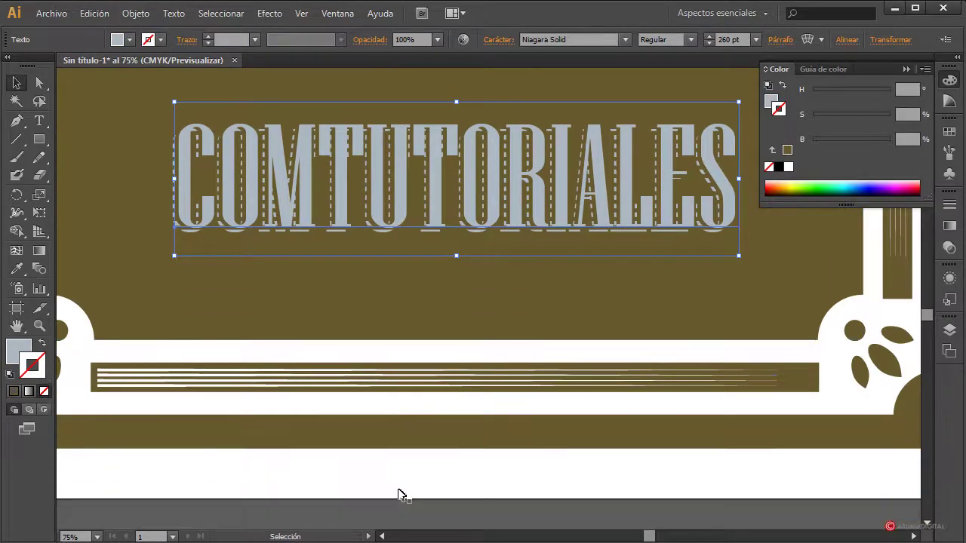
drag(298, 505, 622, 96)
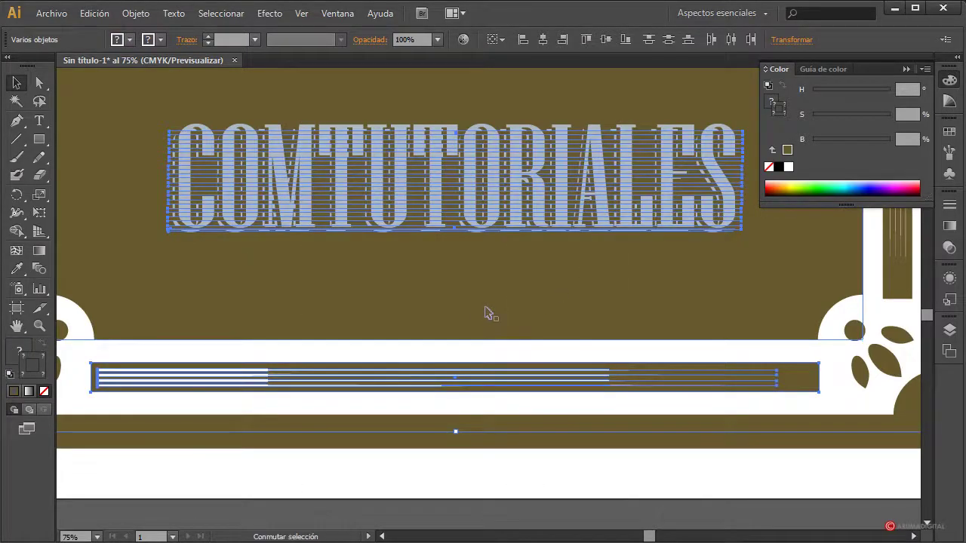
shift+click(442, 379)
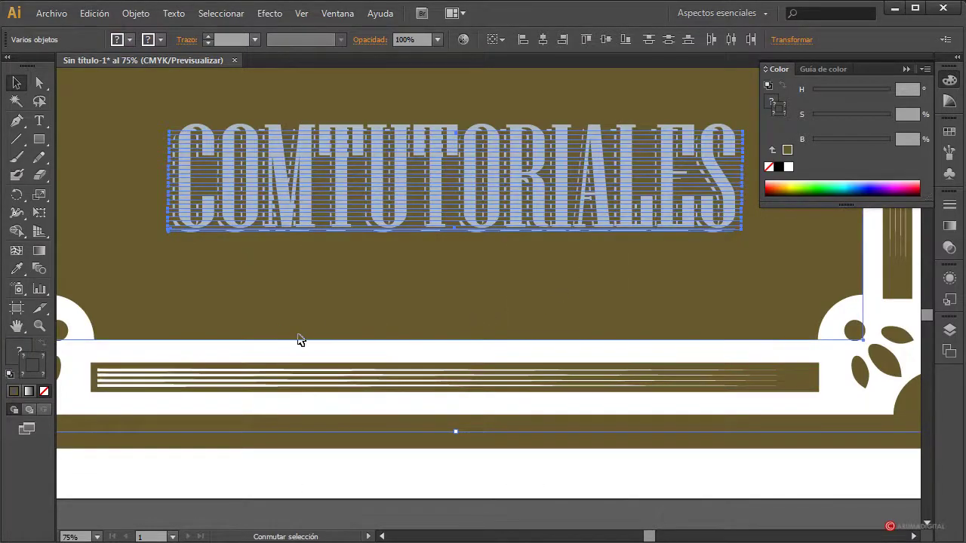
key(ctrl+7)
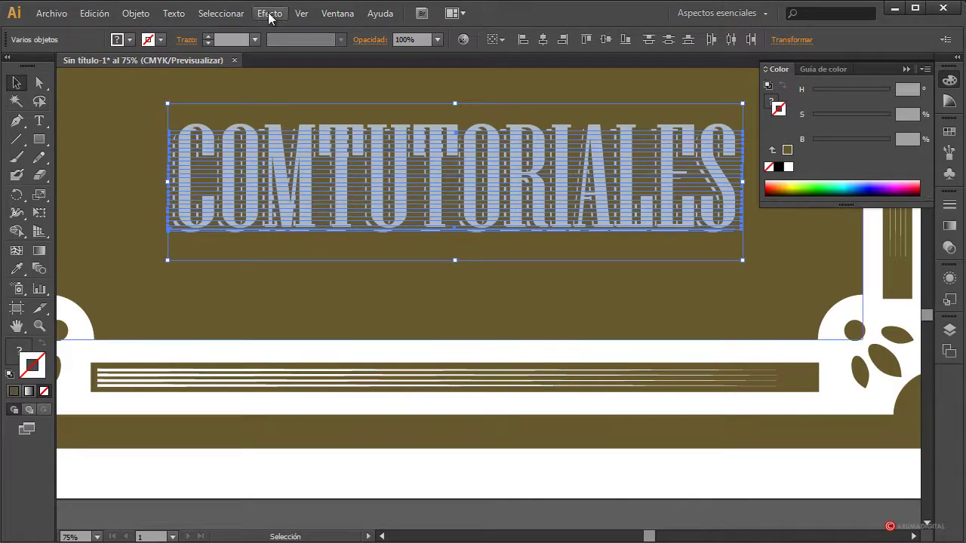
click(130, 14)
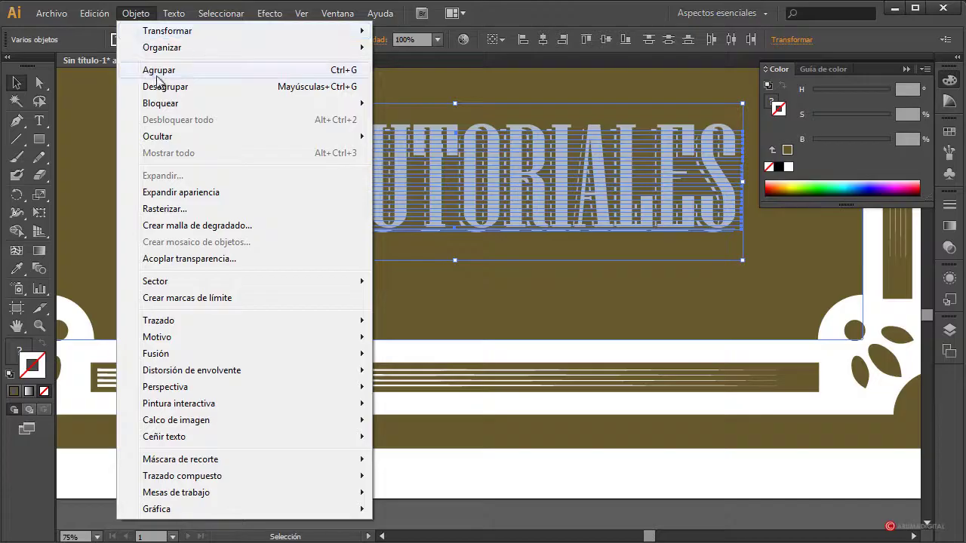
click(248, 80)
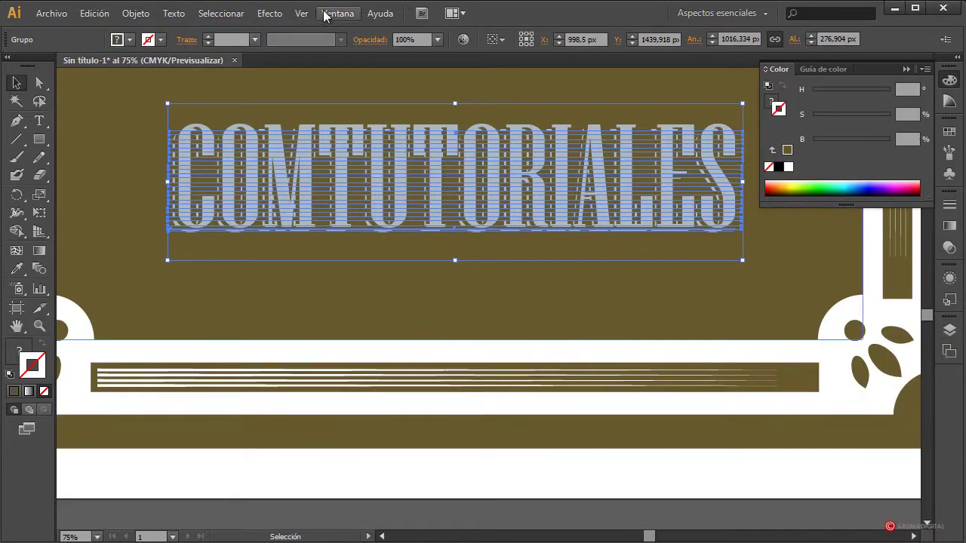
click(269, 14)
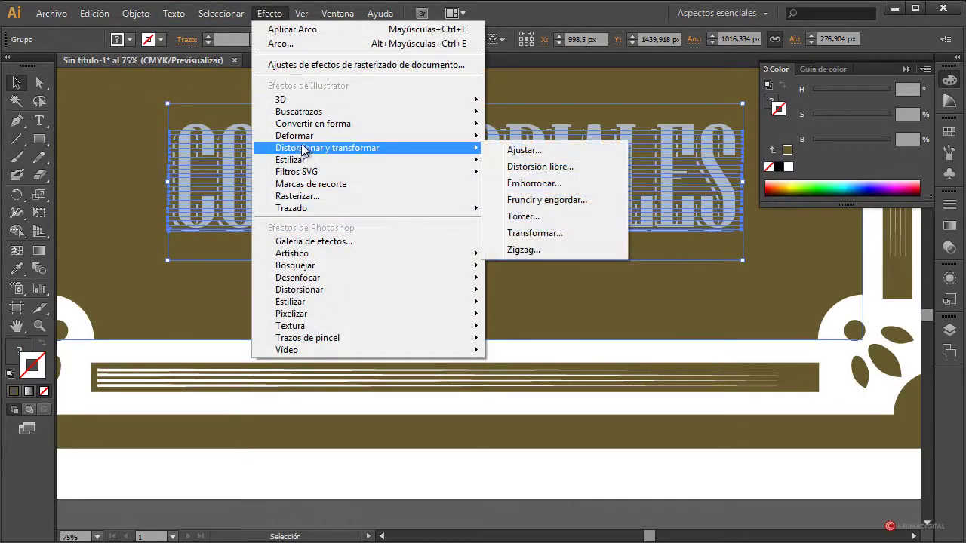
mouse_move(306, 137)
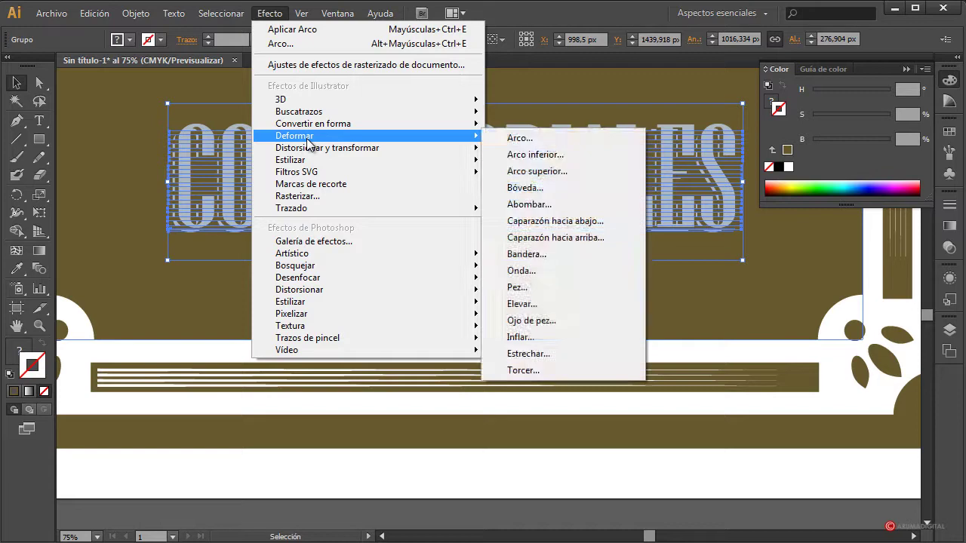
click(548, 138)
click(16, 441)
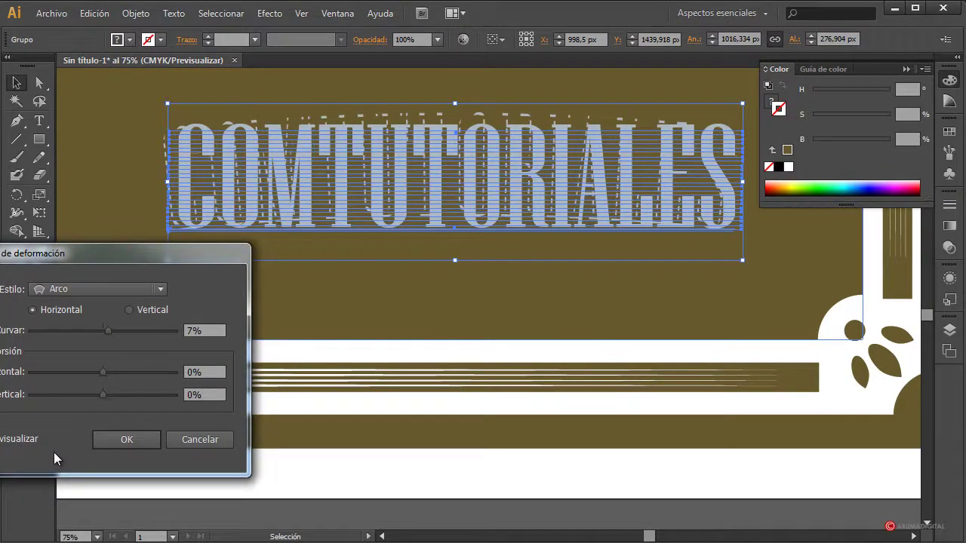
click(200, 439)
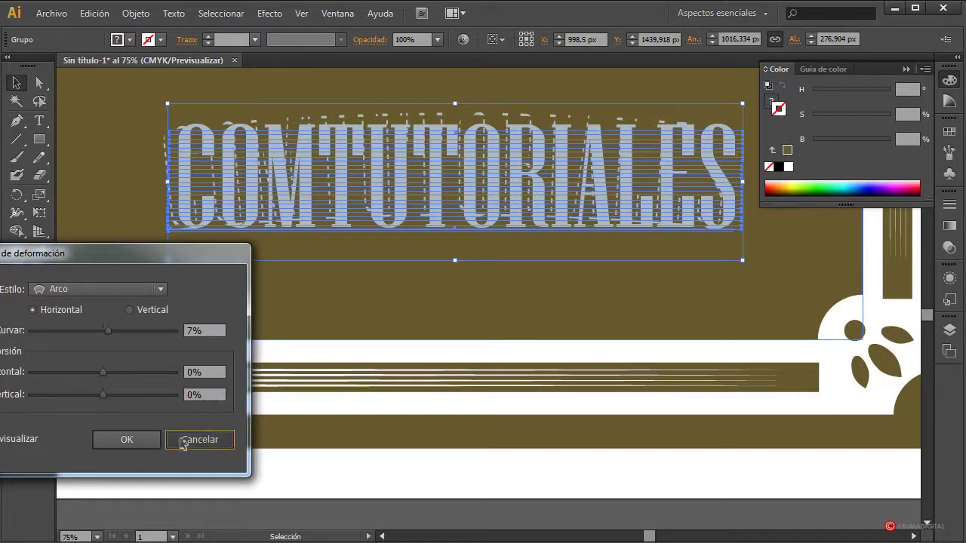
click(320, 473)
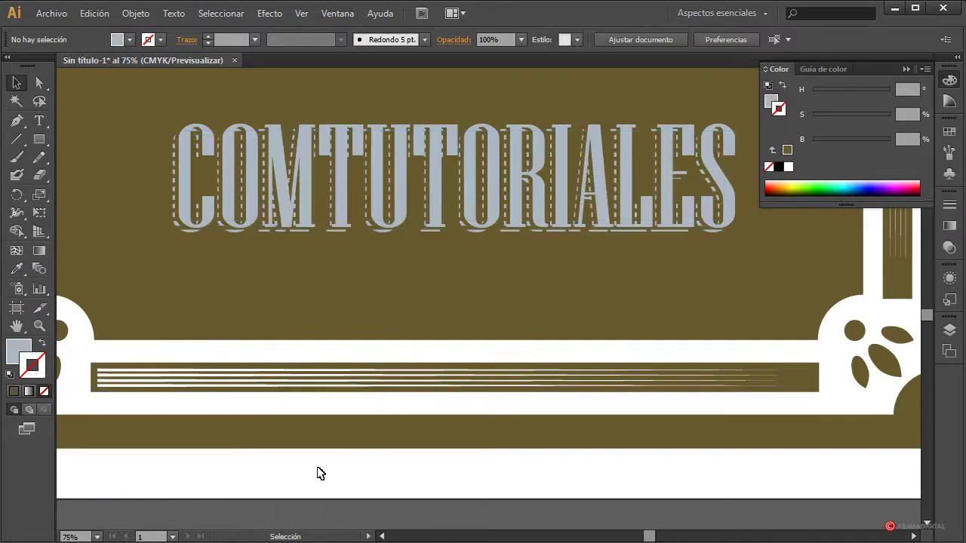
scroll(224, 508, down, 1)
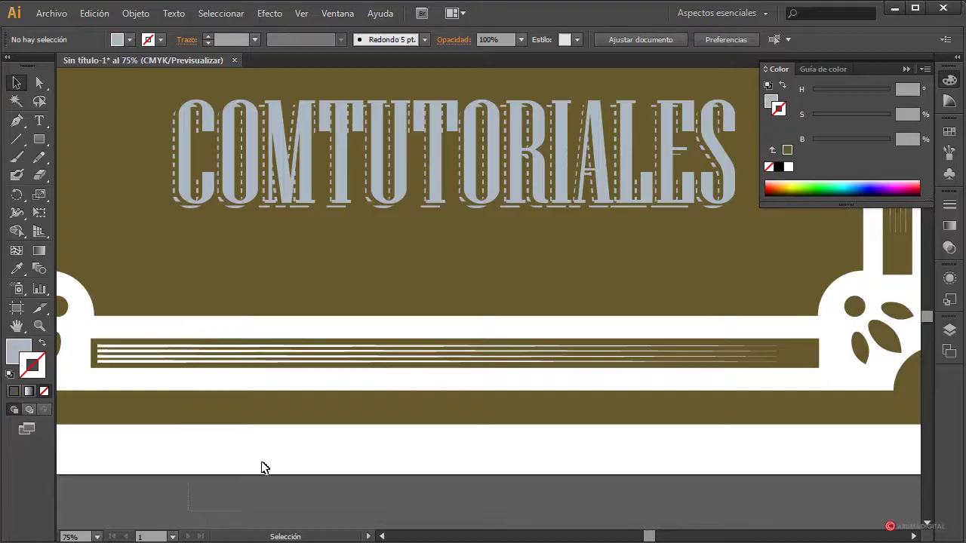
drag(264, 468, 758, 87)
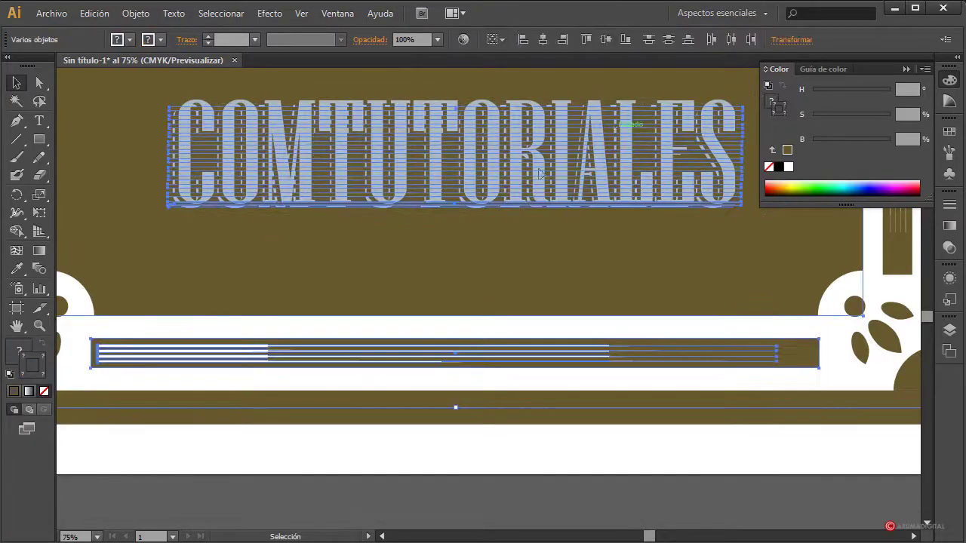
click(104, 509)
scroll(189, 328, up, 8)
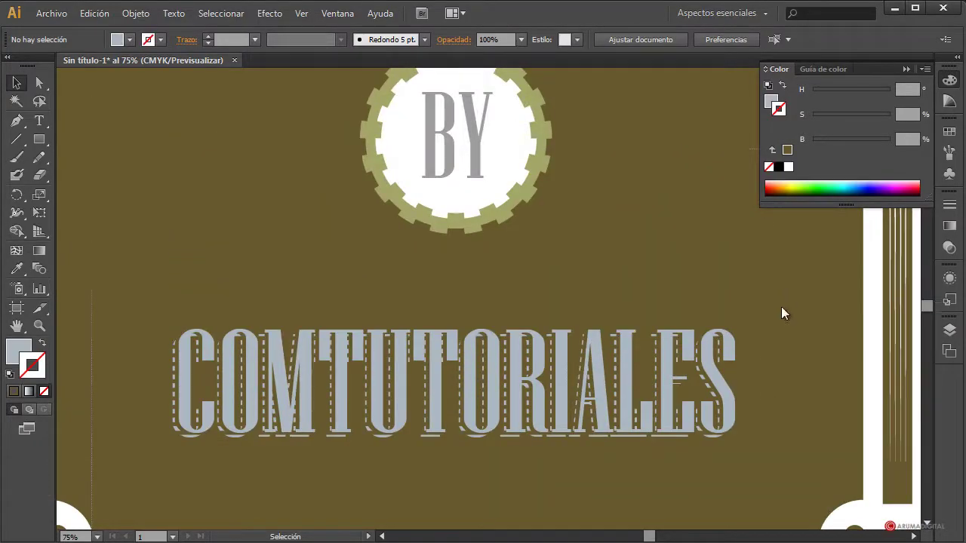
- Select the COMTUTORIALES lettering with its shadow and stripes, excluding the frame and background, and move it below the artboard
click(689, 323)
scroll(689, 323, down, 8)
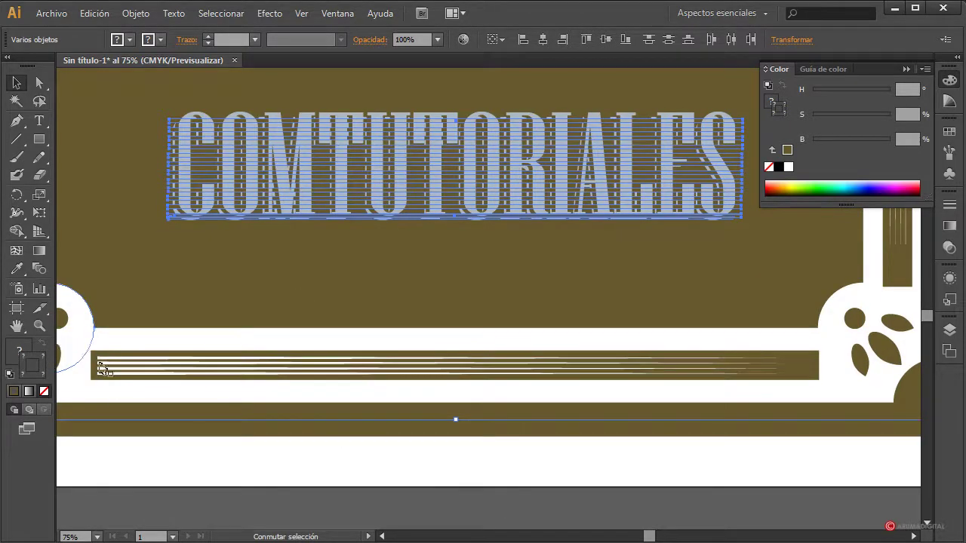
shift+click(404, 421)
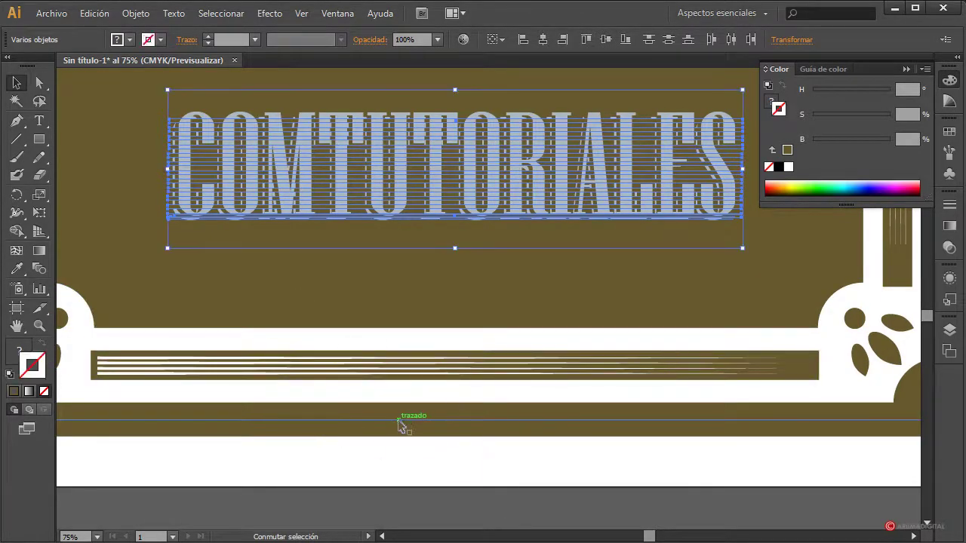
drag(510, 175, 528, 519)
scroll(556, 442, down, 6)
drag(486, 339, 543, 363)
- Group the selected COMTUTORIALES lettering, shadow and stripes, and deselect the group
click(136, 12)
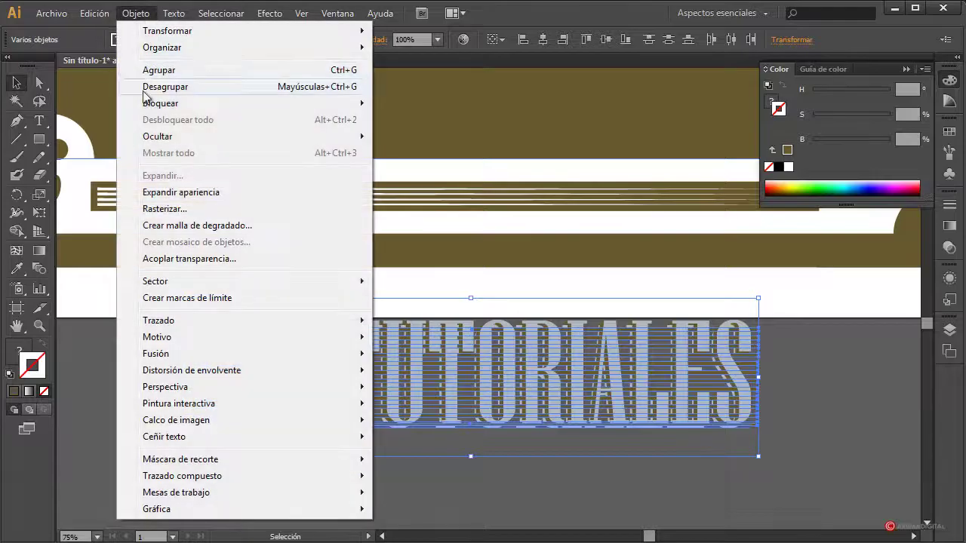
click(160, 70)
click(179, 414)
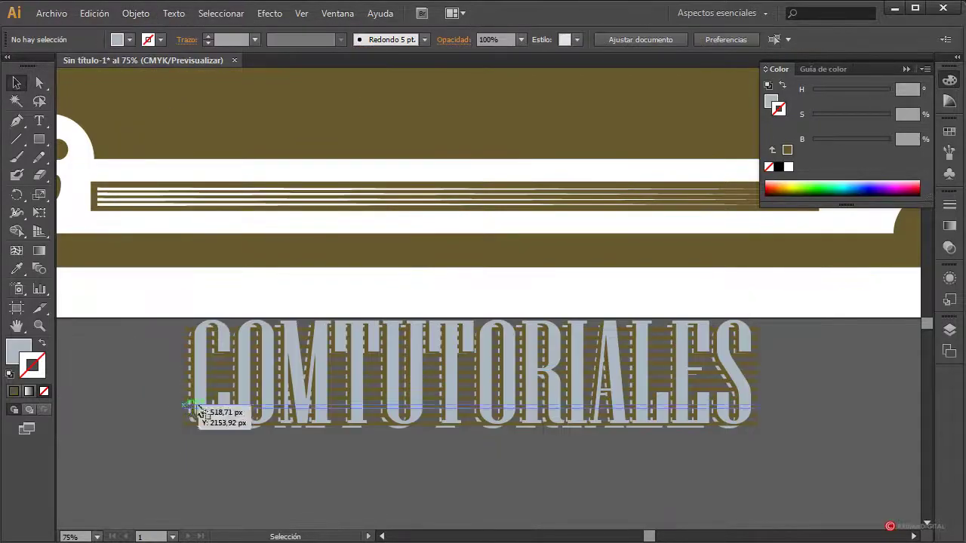
- Warp the grouped COMTUTORIALES lettering with a horizontal Arc effect at -28% bend
click(189, 411)
click(265, 18)
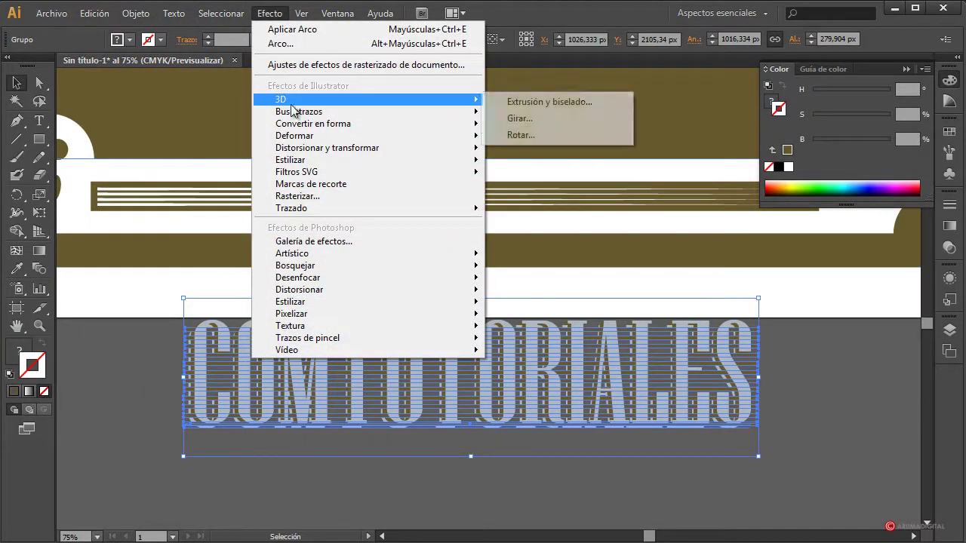
mouse_move(309, 138)
click(560, 136)
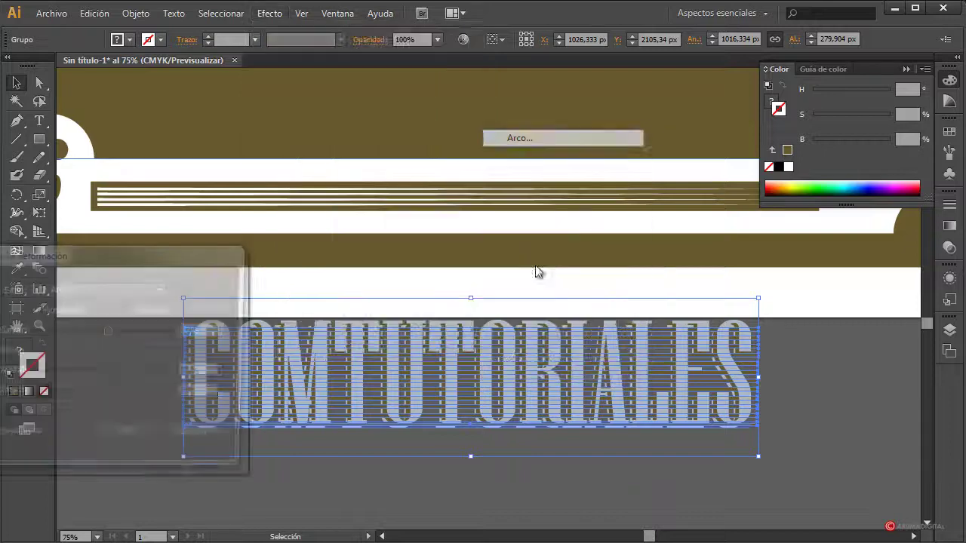
click(26, 442)
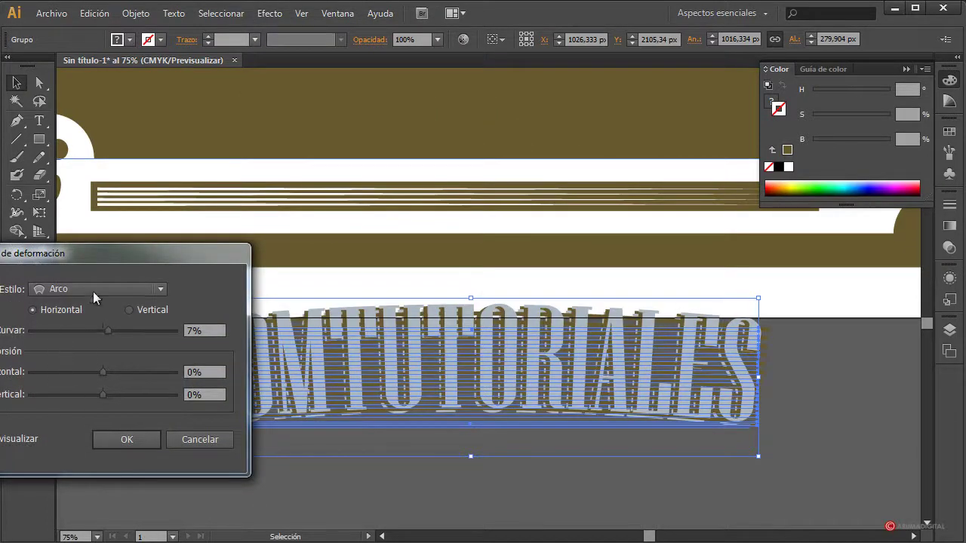
drag(110, 329, 84, 332)
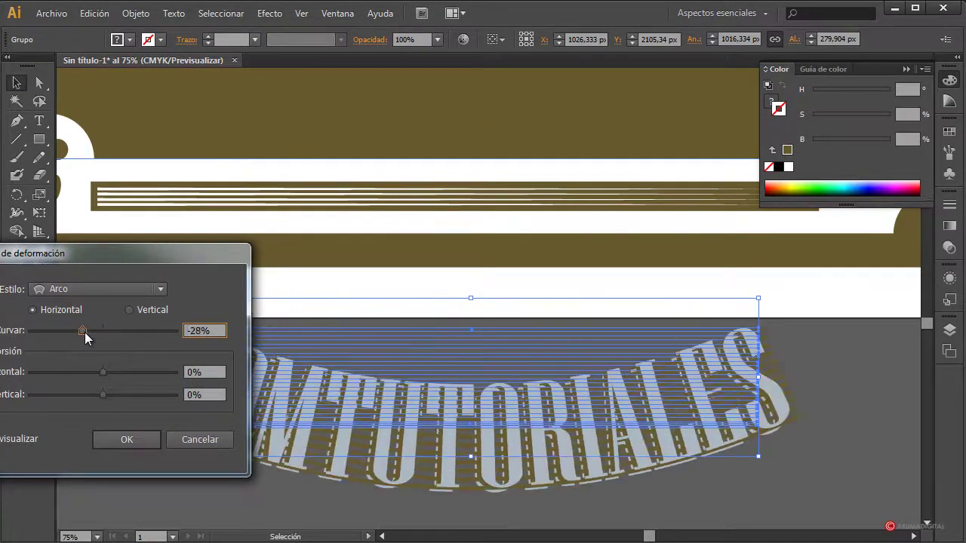
click(138, 439)
- Move the arched lettering back into the frame, centred beneath the BY badge
click(242, 500)
drag(324, 482, 317, 211)
scroll(453, 302, up, 5)
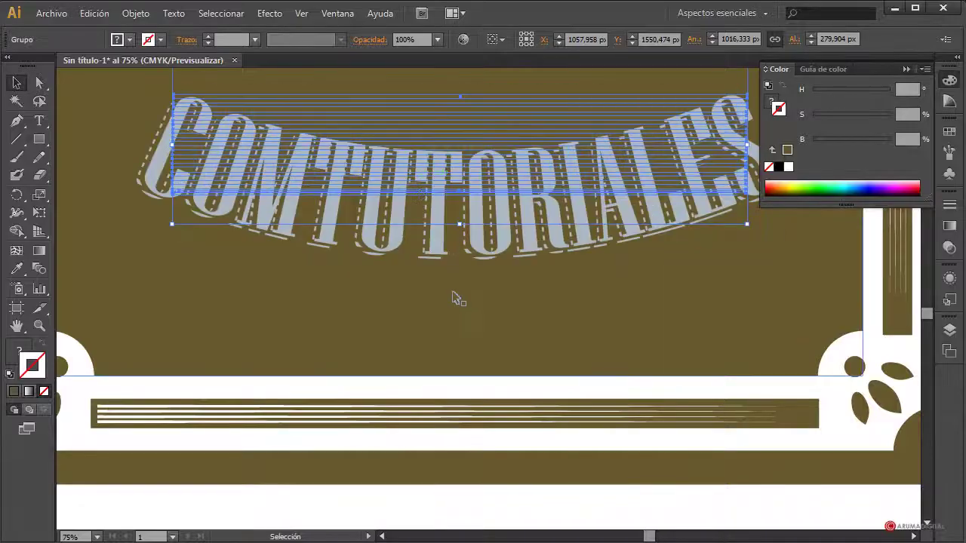
scroll(455, 297, up, 3)
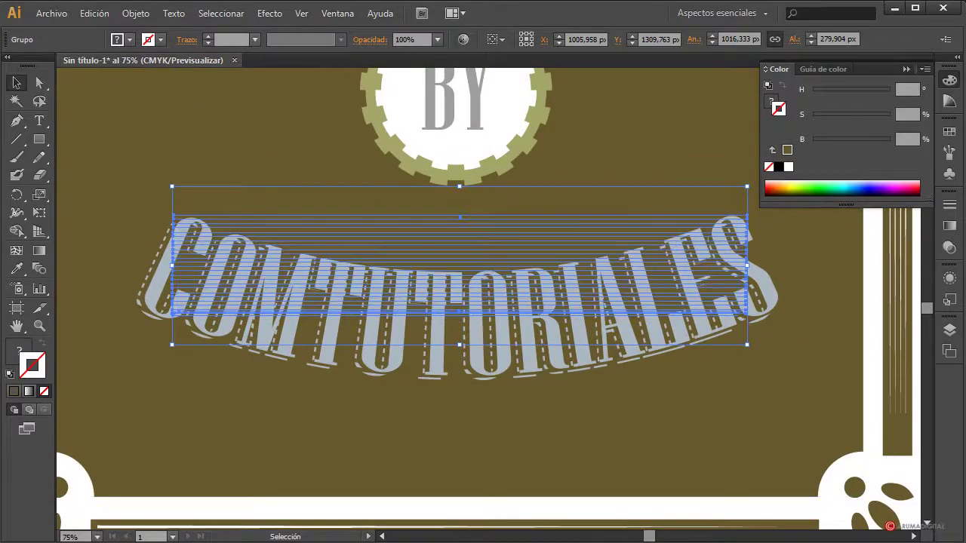
- Examine the whole design and compare the arched lettering with the BY badge, ribbon banner and frame
text(100)
key(Return)
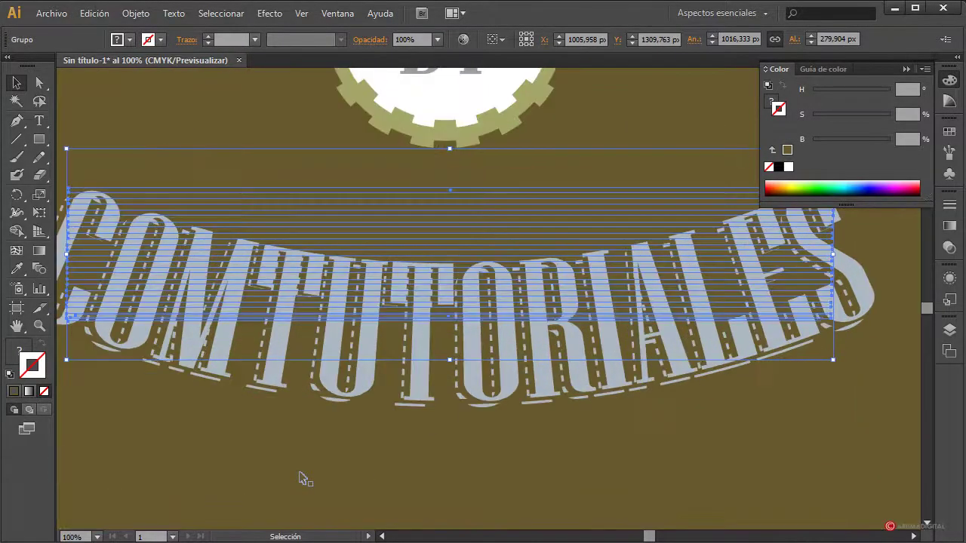
click(75, 536)
key(Return)
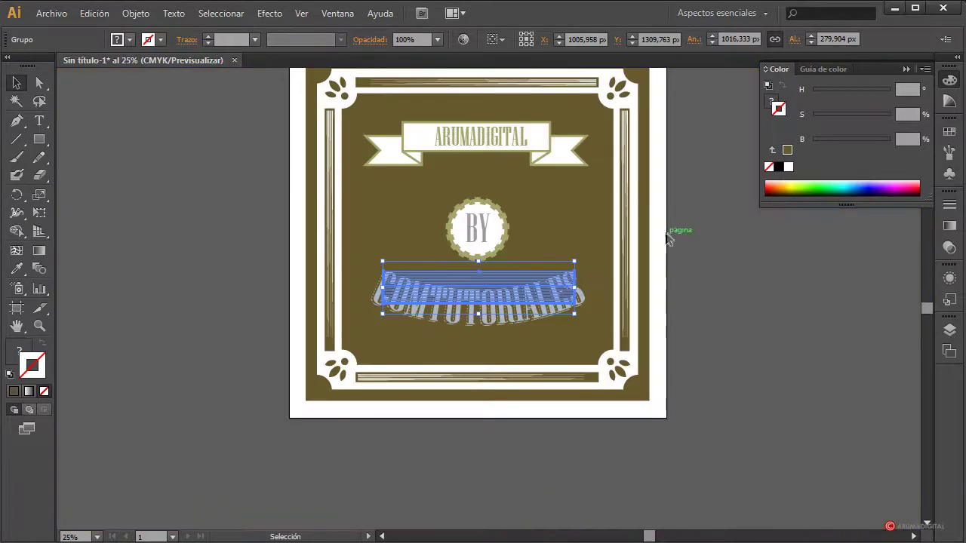
click(688, 268)
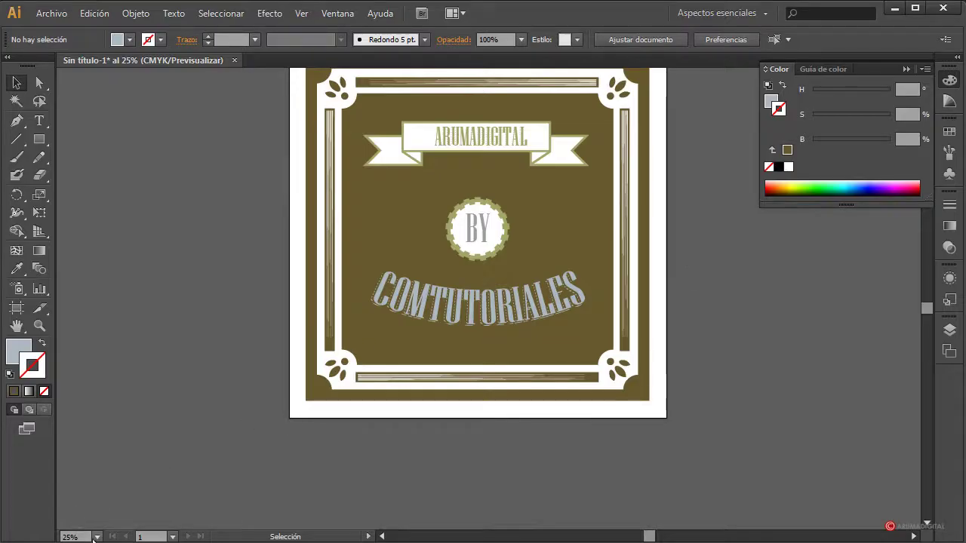
text(50)
key(Return)
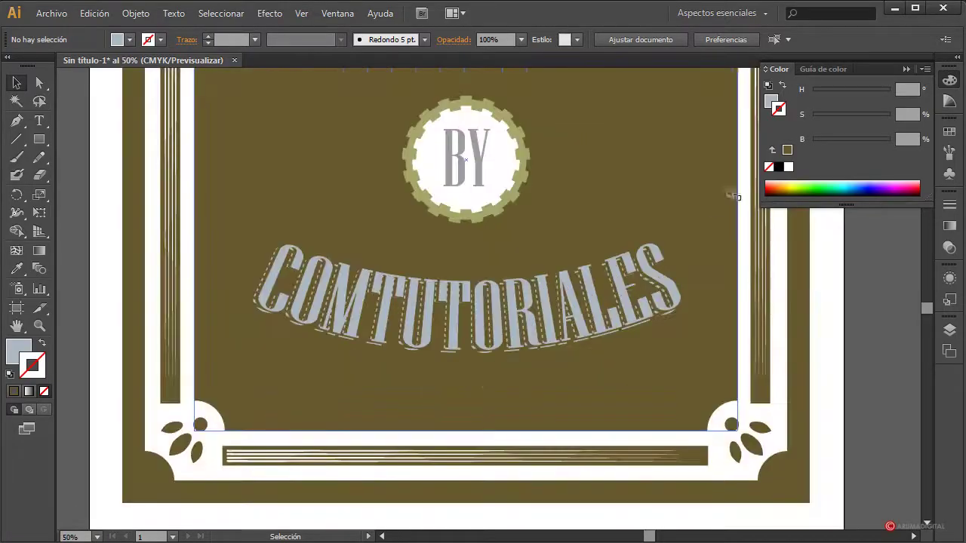
scroll(710, 185, up, 2)
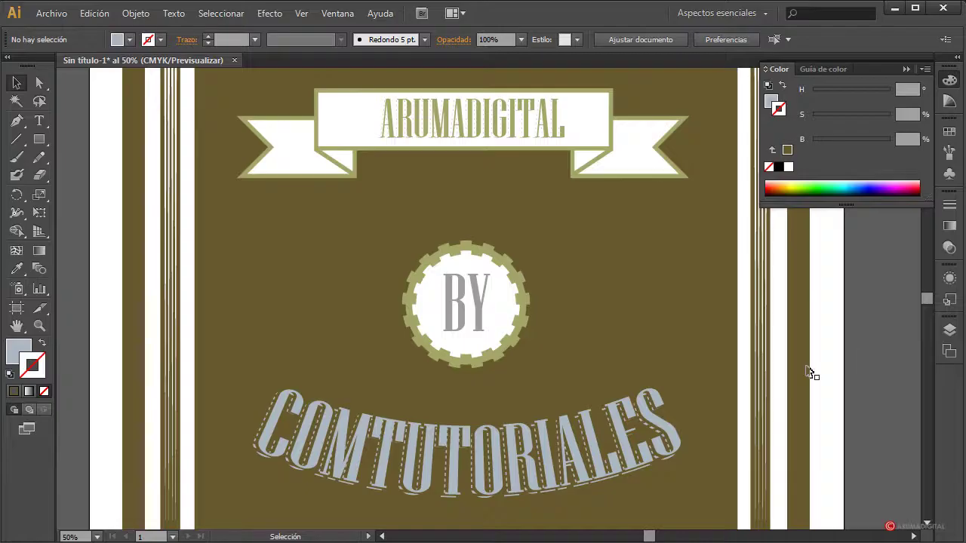
click(471, 125)
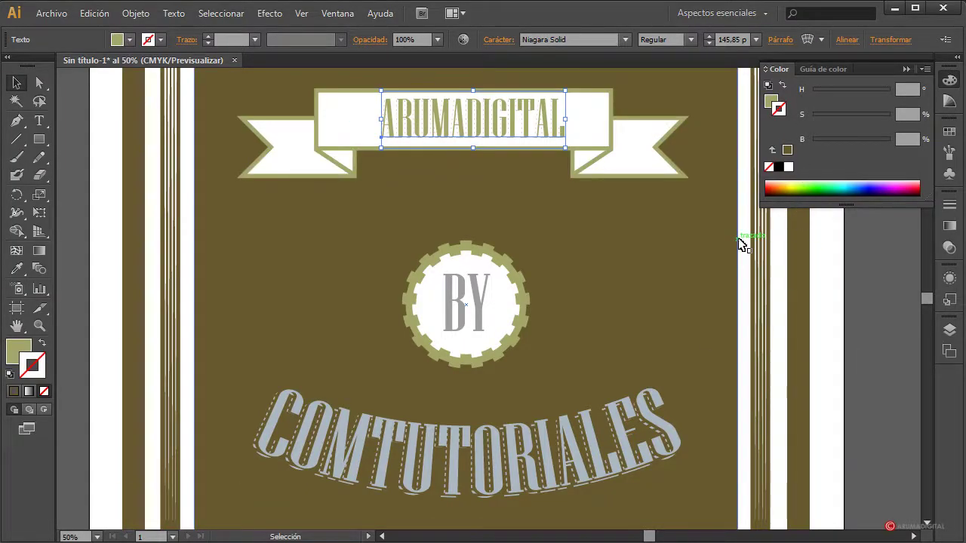
scroll(467, 220, up, 4)
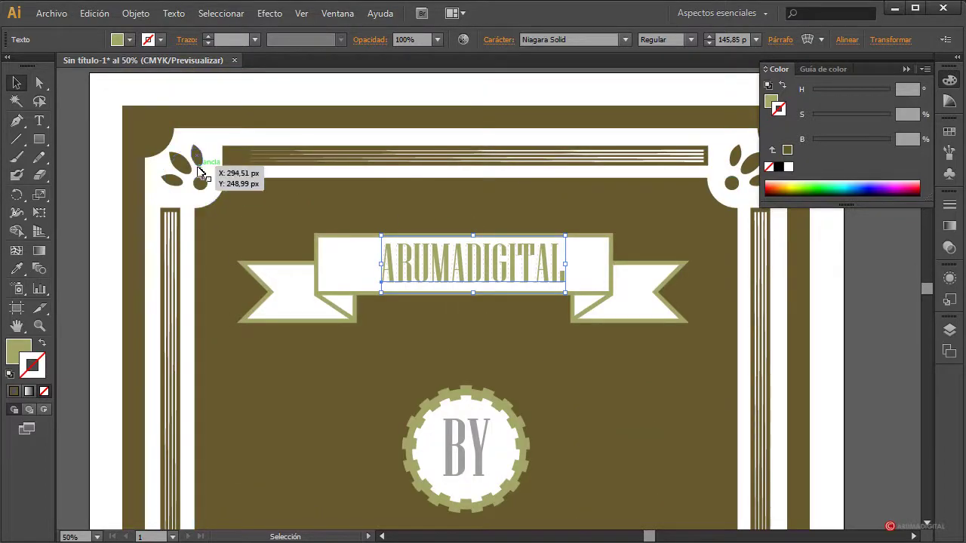
scroll(287, 302, down, 3)
scroll(287, 301, up, 1)
scroll(286, 301, down, 4)
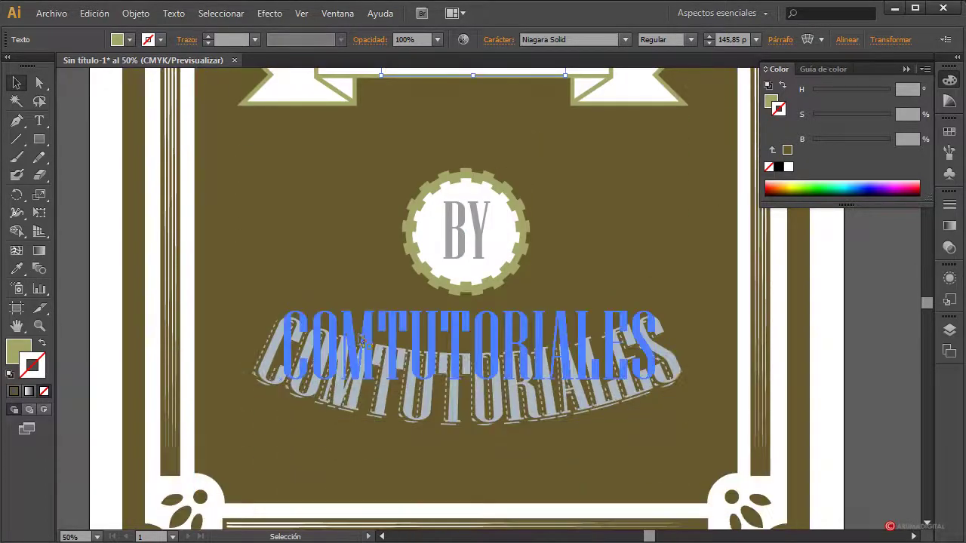
click(360, 341)
scroll(589, 328, up, 5)
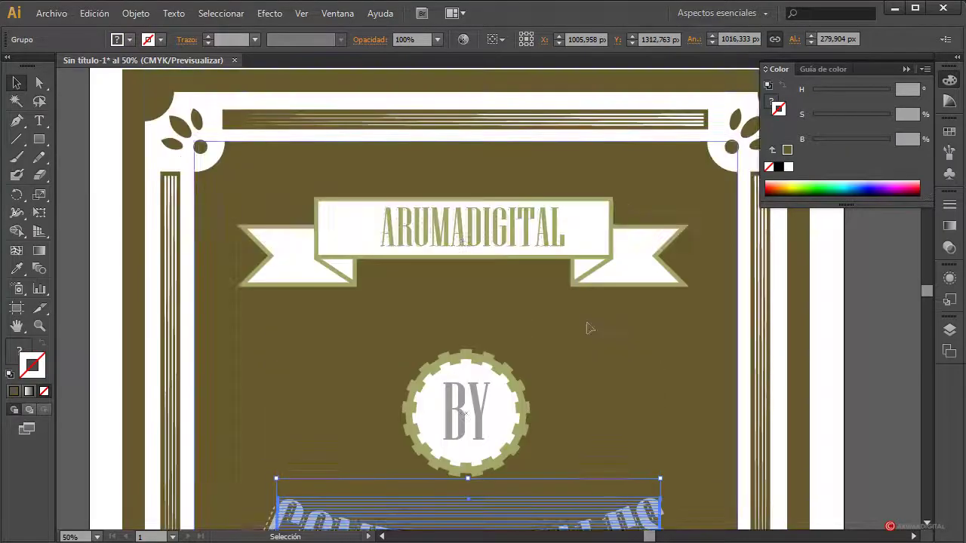
- Select the ribbon banner with its ARUMADIGITAL text, excluding the frame and side bars, and group them
scroll(590, 329, up, 3)
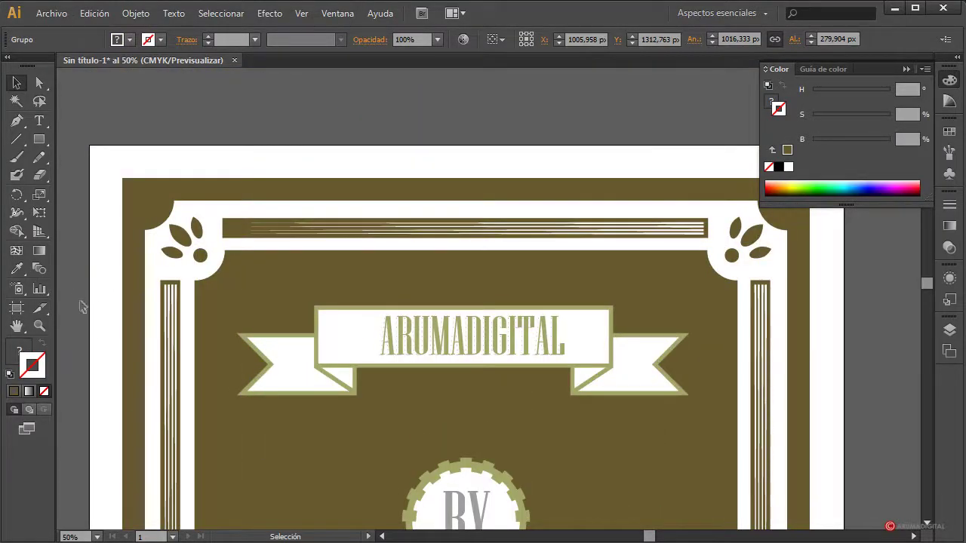
drag(74, 298, 852, 415)
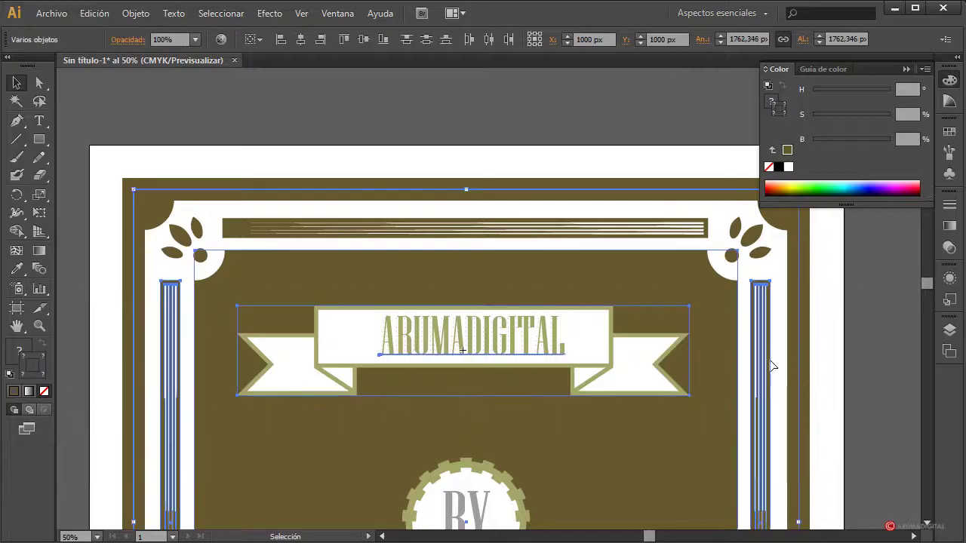
shift+click(759, 338)
shift+click(692, 193)
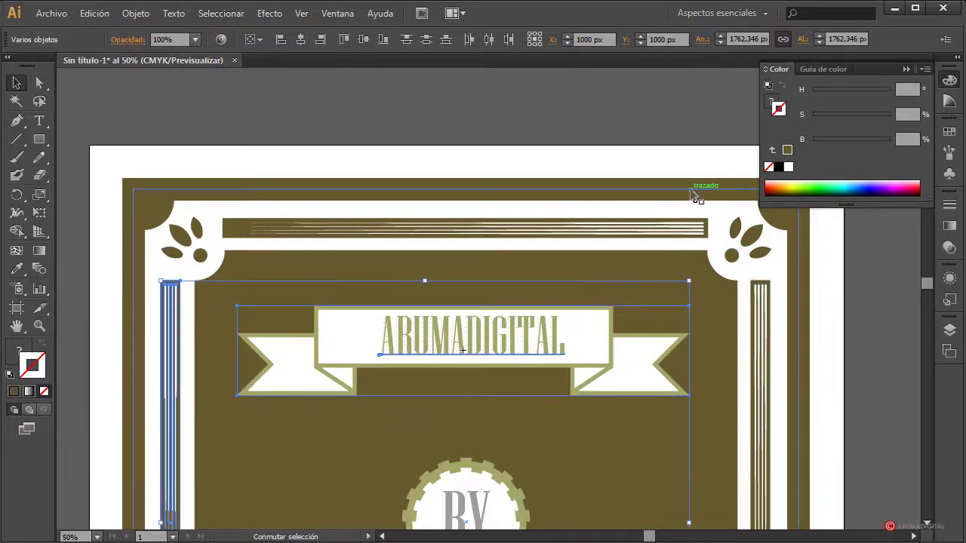
shift+click(179, 373)
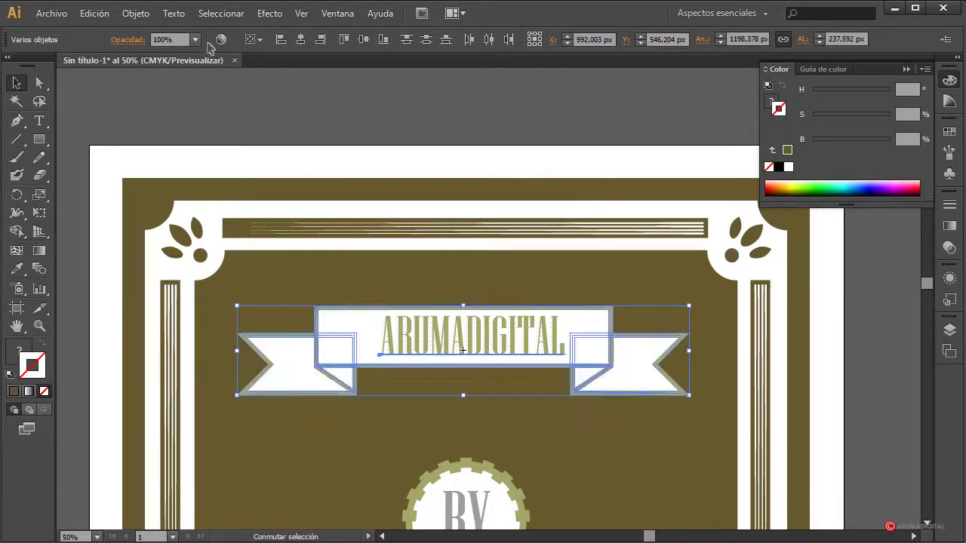
click(135, 12)
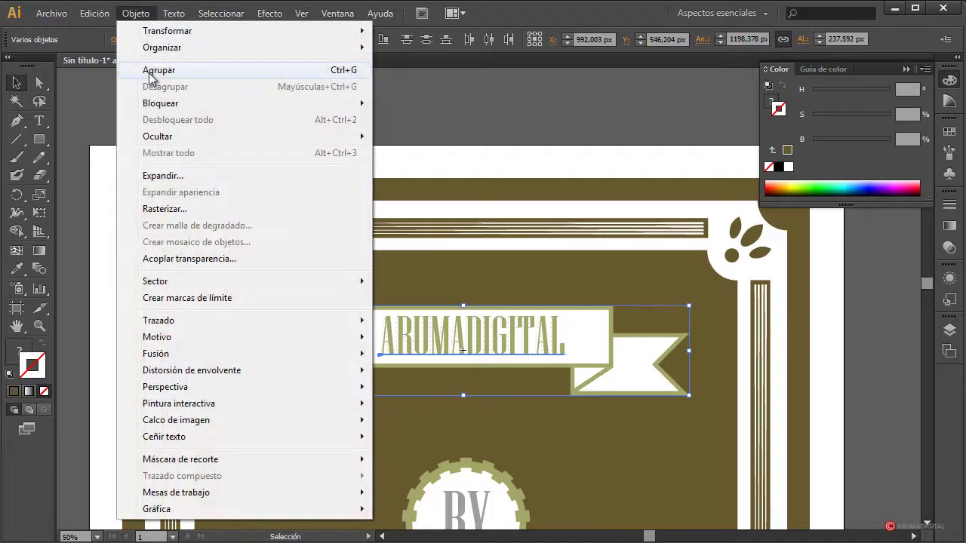
click(154, 69)
- Warp the grouped ribbon banner and its ARUMADIGITAL text with a horizontal Arc effect at 38% bend
click(269, 13)
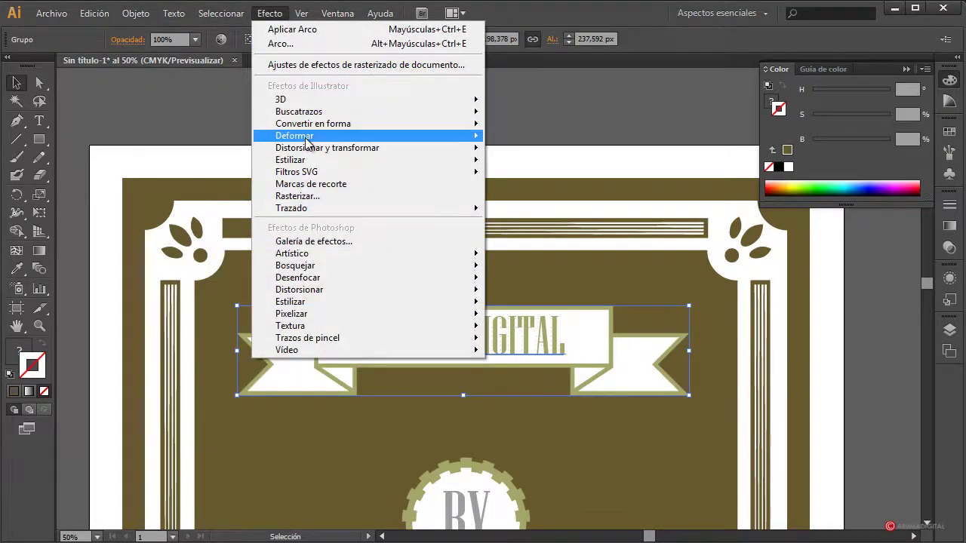
mouse_move(423, 136)
click(550, 137)
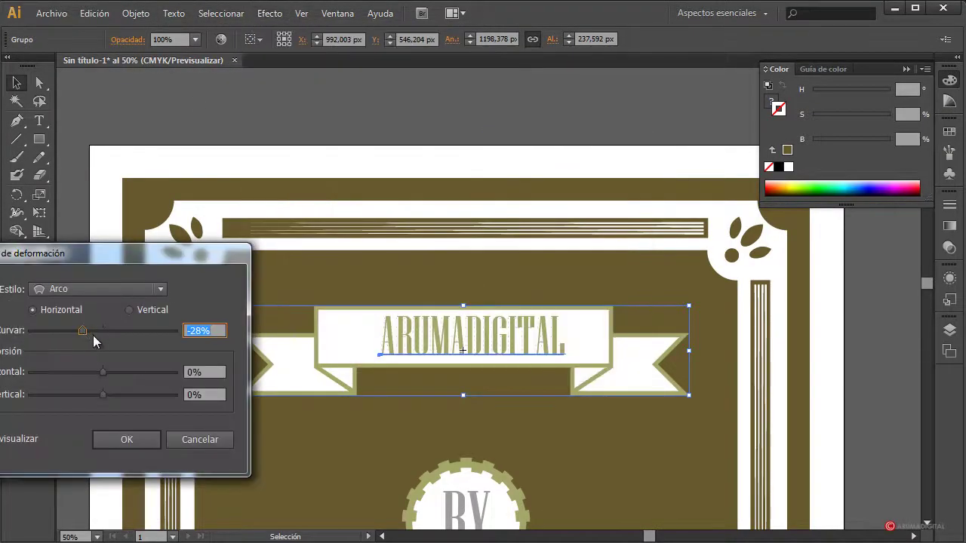
drag(93, 335, 116, 330)
click(13, 442)
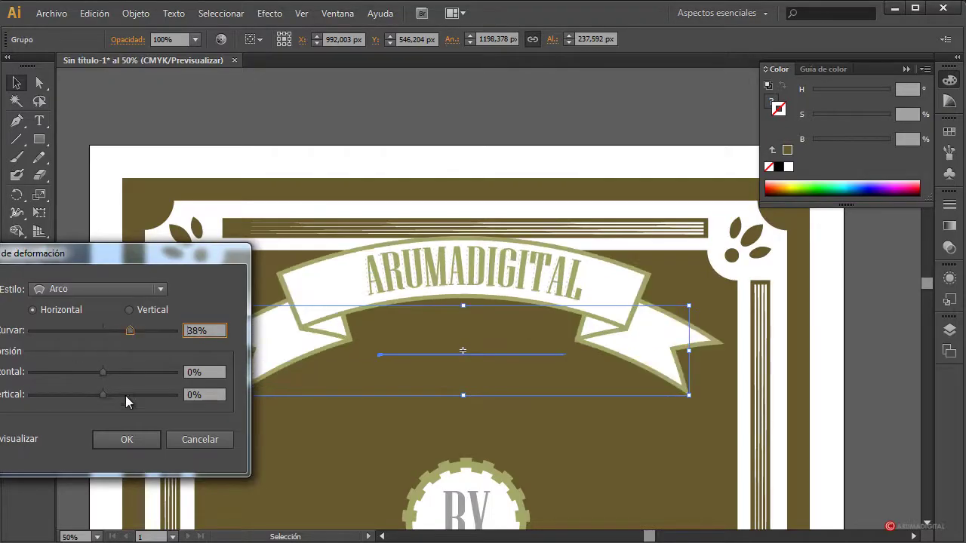
click(126, 439)
- Move the arched ribbon banner down so it clears the frame's upper edge and sits above the BY badge
scroll(845, 327, down, 3)
click(464, 242)
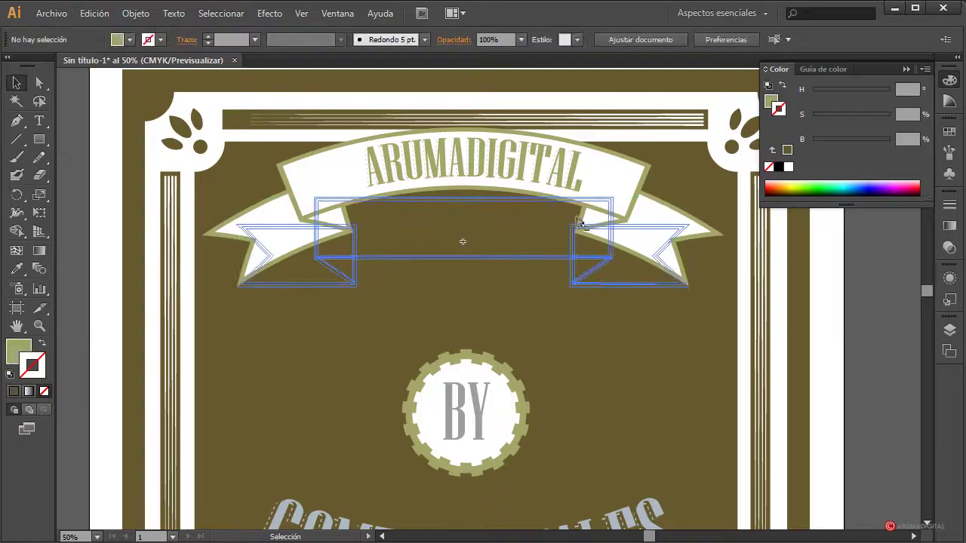
drag(591, 198, 588, 265)
click(862, 300)
scroll(862, 300, down, 5)
scroll(862, 300, up, 3)
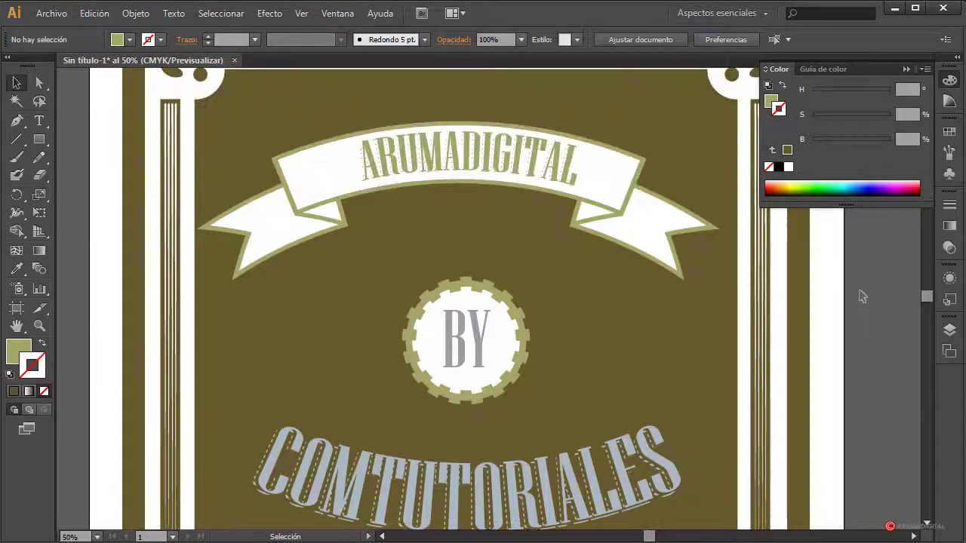
click(549, 186)
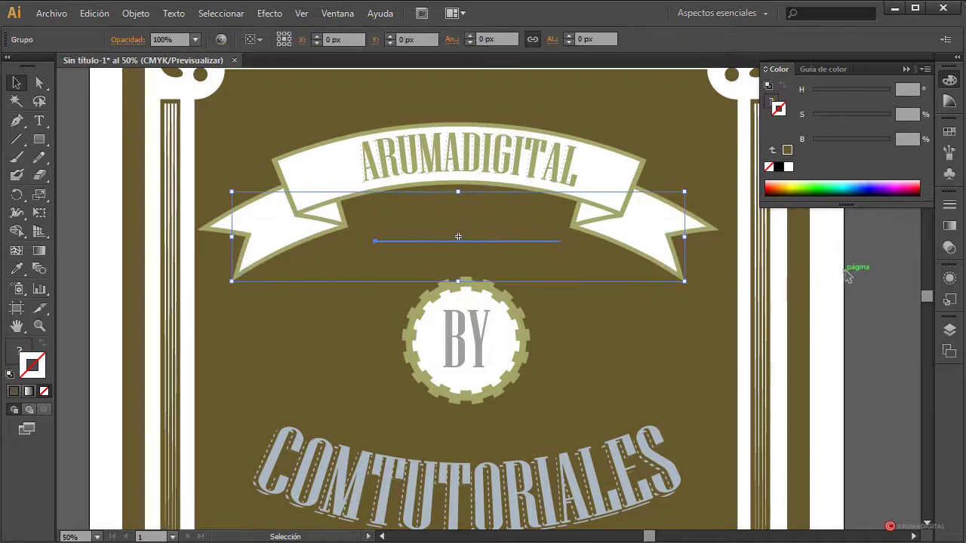
click(831, 307)
- Shift the arched COMTUTORIALES lettering slightly down to widen the gap beneath the BY badge
scroll(833, 302, down, 2)
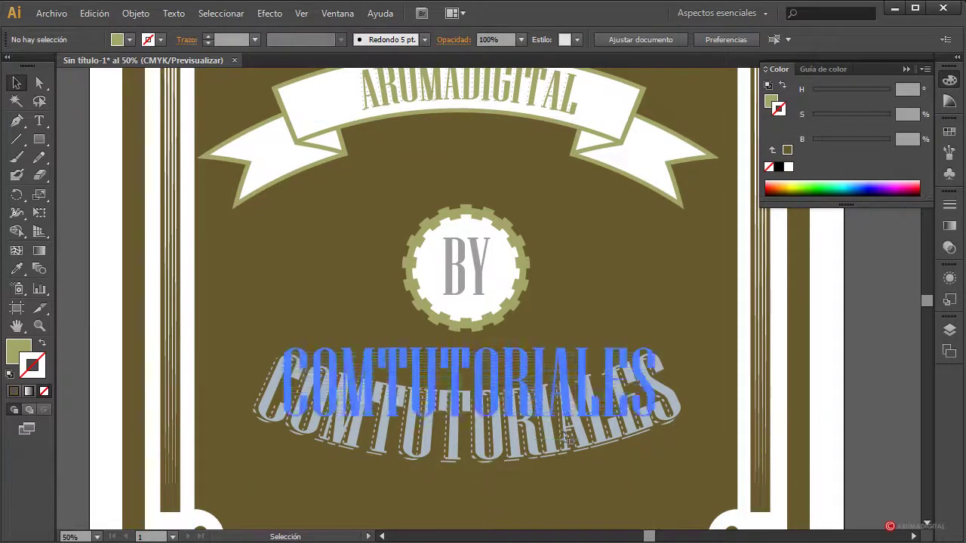
click(619, 388)
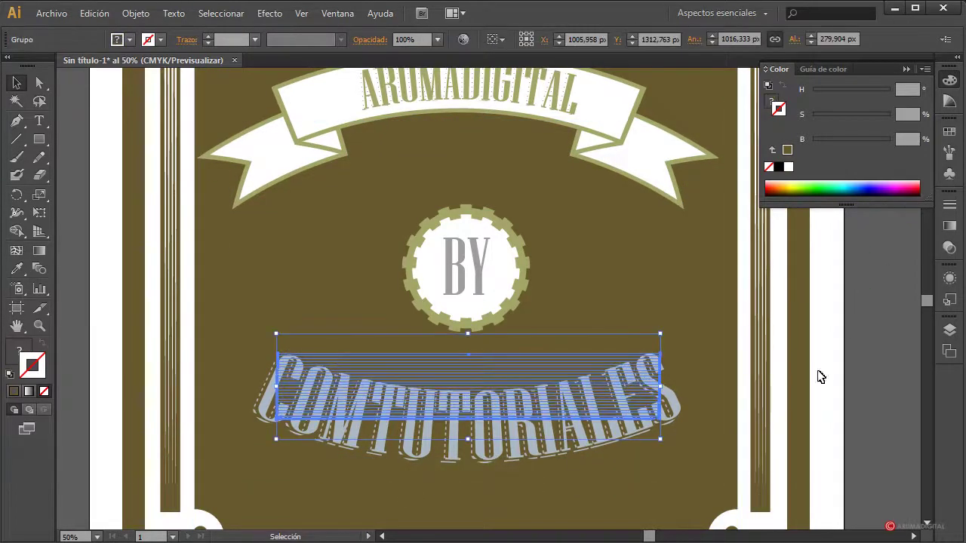
click(888, 330)
- Open the "Paquete de vectores majestuoso" symbol library and position it clear of the lettering
click(948, 175)
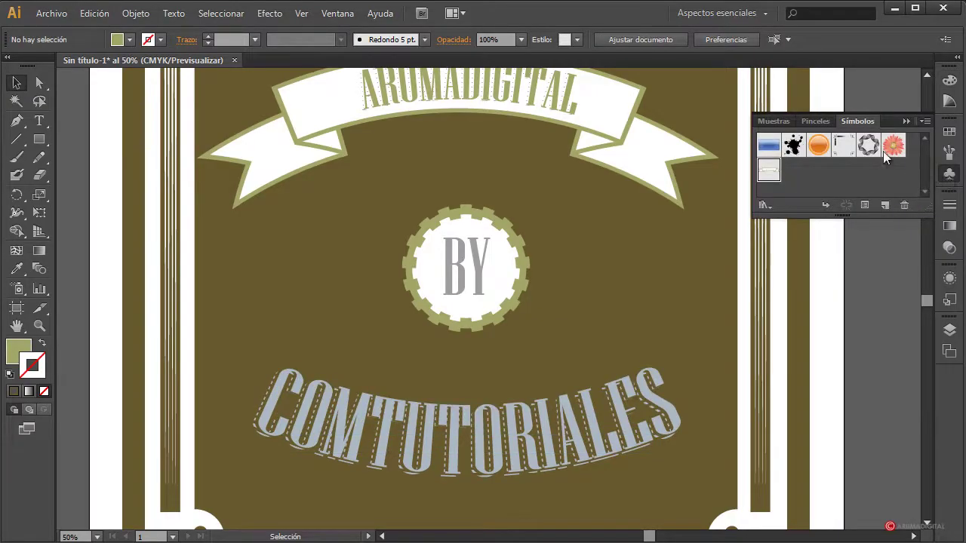
click(765, 205)
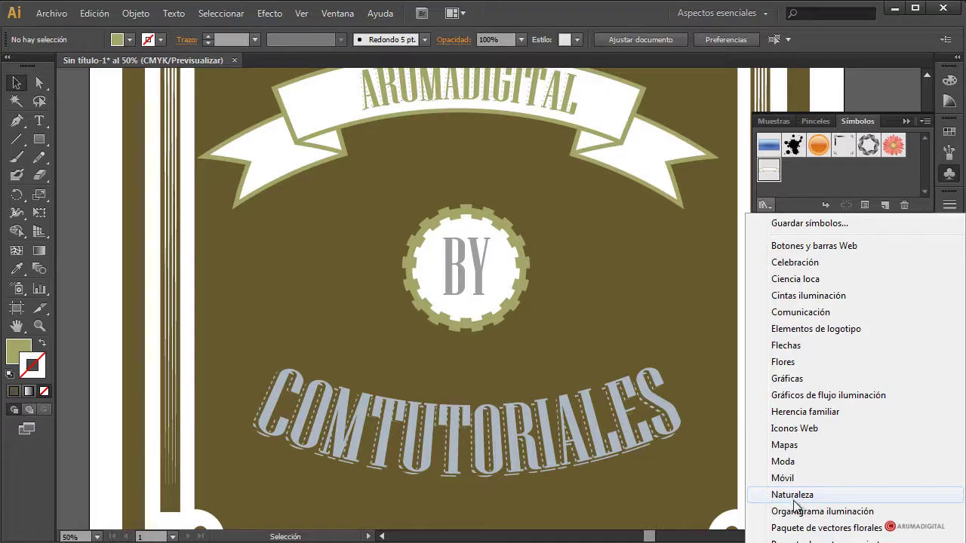
click(799, 540)
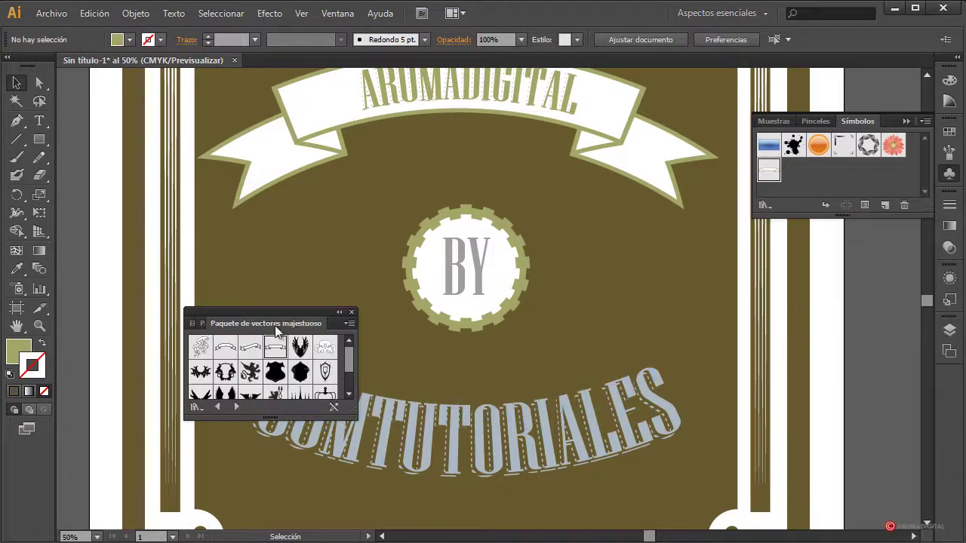
drag(275, 321, 179, 238)
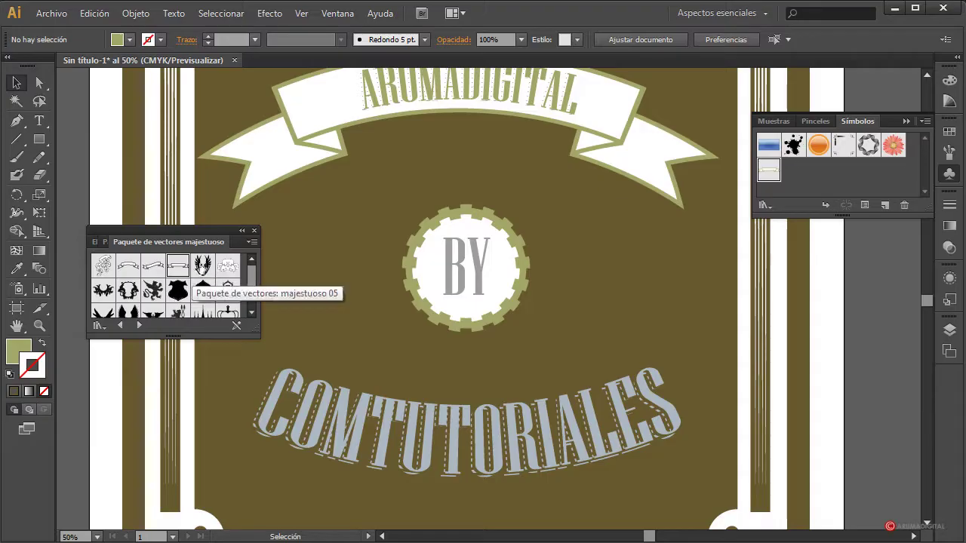
- Place the griffin symbol left of the BY badge and the rampant lion symbol right of it, and close the library
drag(153, 289, 319, 279)
scroll(251, 288, down, 3)
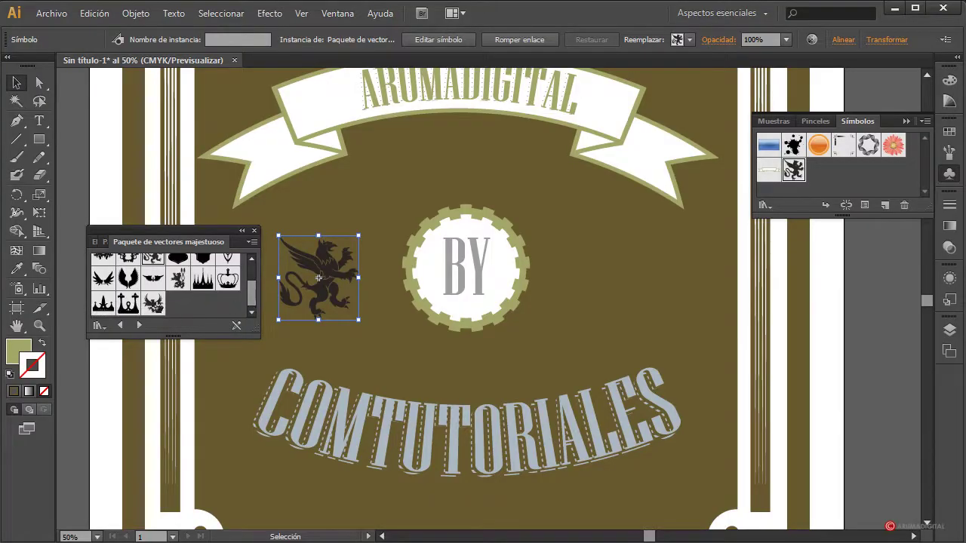
drag(177, 277, 599, 273)
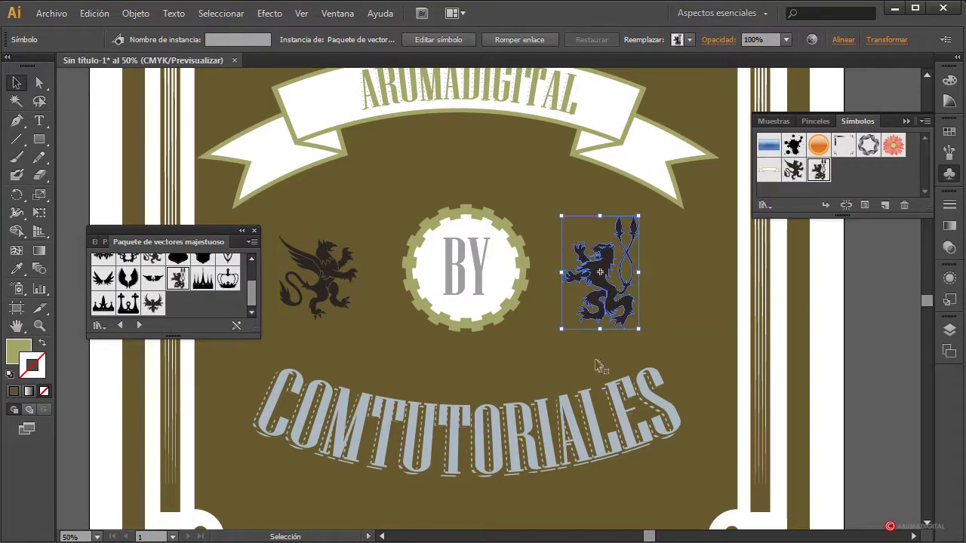
click(254, 230)
- Select the griffin and lion symbols together and open Recolor Artwork with its colour wheel for editing
click(326, 279)
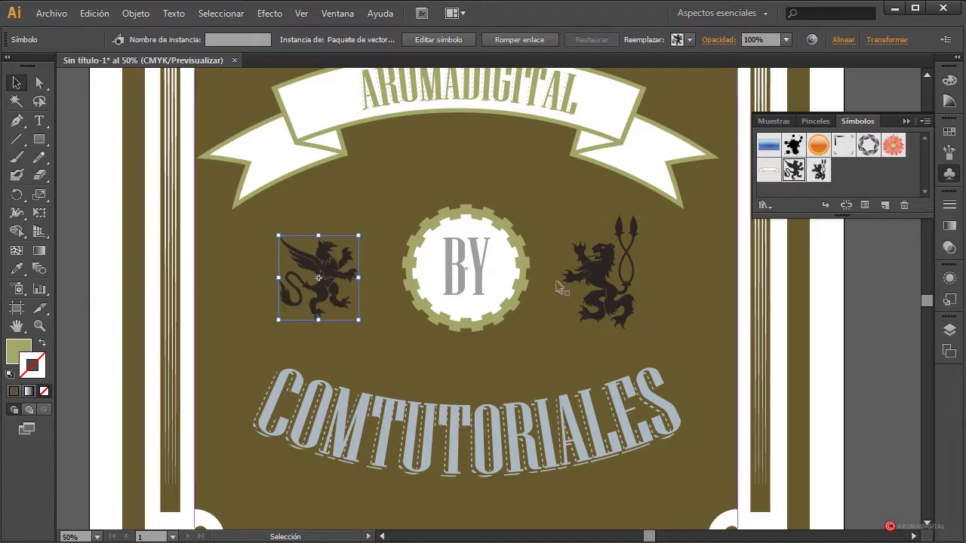
shift+click(596, 279)
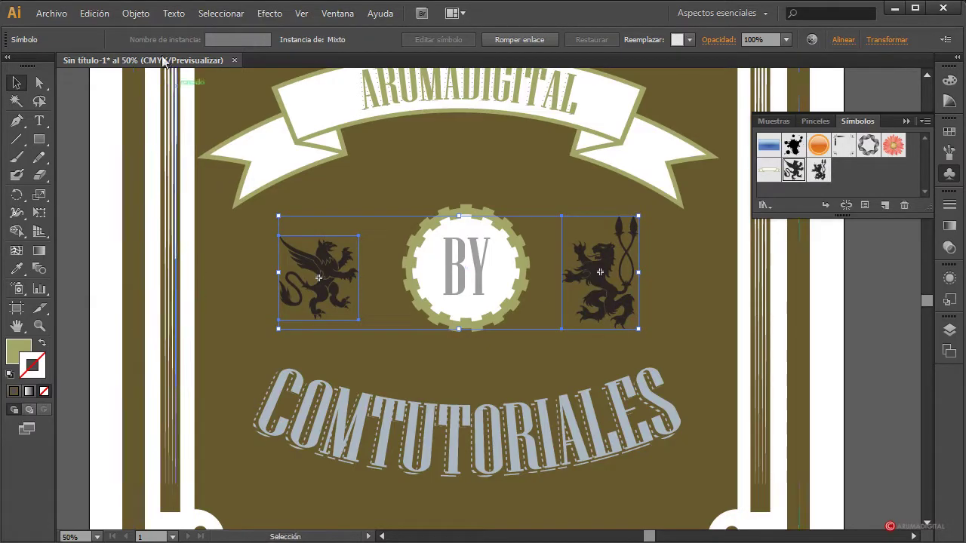
click(96, 14)
mouse_move(121, 281)
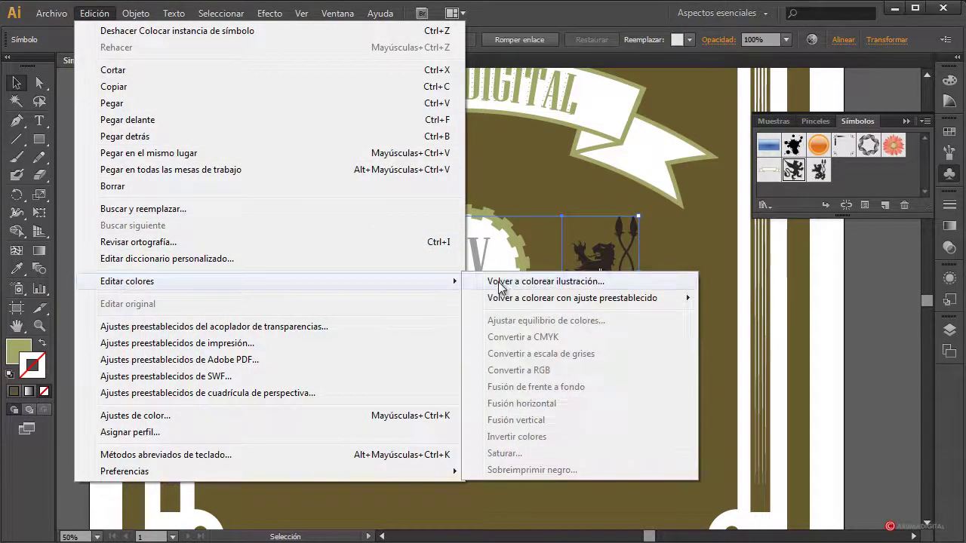
click(537, 281)
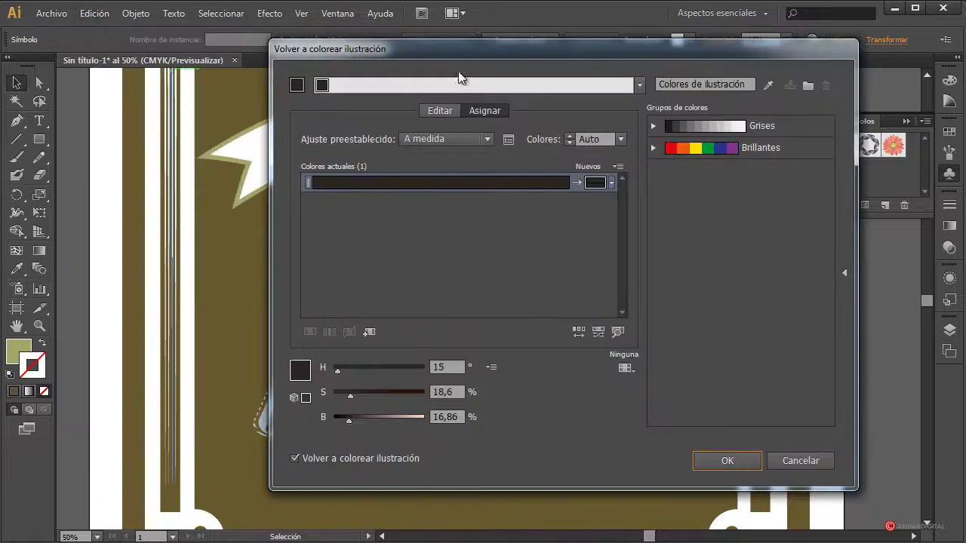
drag(458, 41, 762, 41)
click(742, 104)
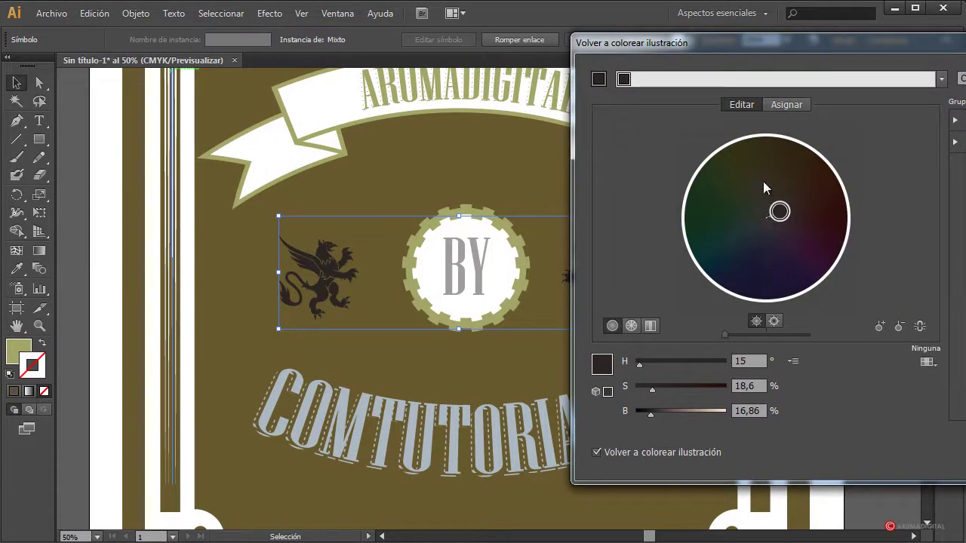
- Try recolouring both symbols a muted green with hue 80.99°, saturation 28% and brightness 55%
mouse_move(781, 214)
mouse_down()
mouse_move(751, 188)
mouse_move(701, 178)
mouse_move(716, 173)
mouse_up()
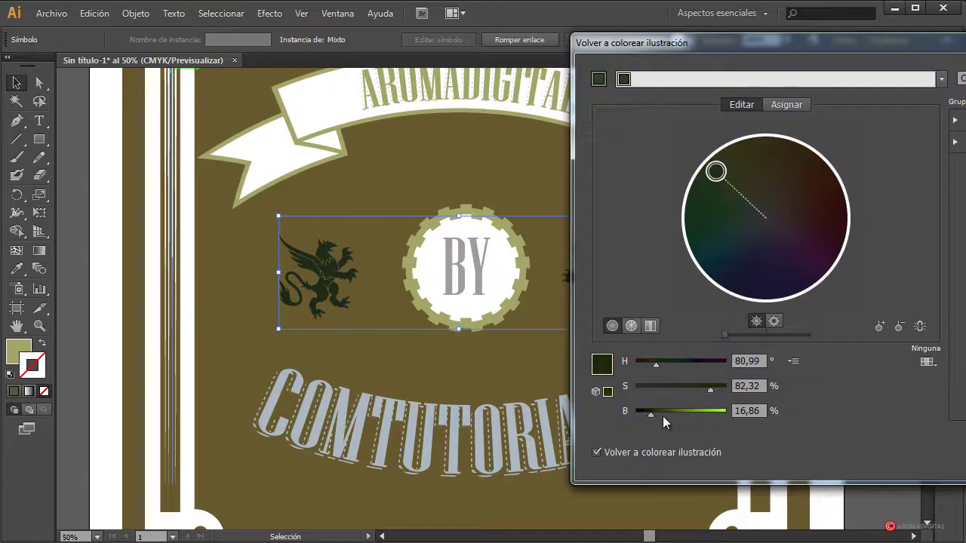
mouse_move(663, 415)
mouse_down()
mouse_move(677, 411)
mouse_move(681, 392)
mouse_move(643, 393)
mouse_move(683, 420)
mouse_up()
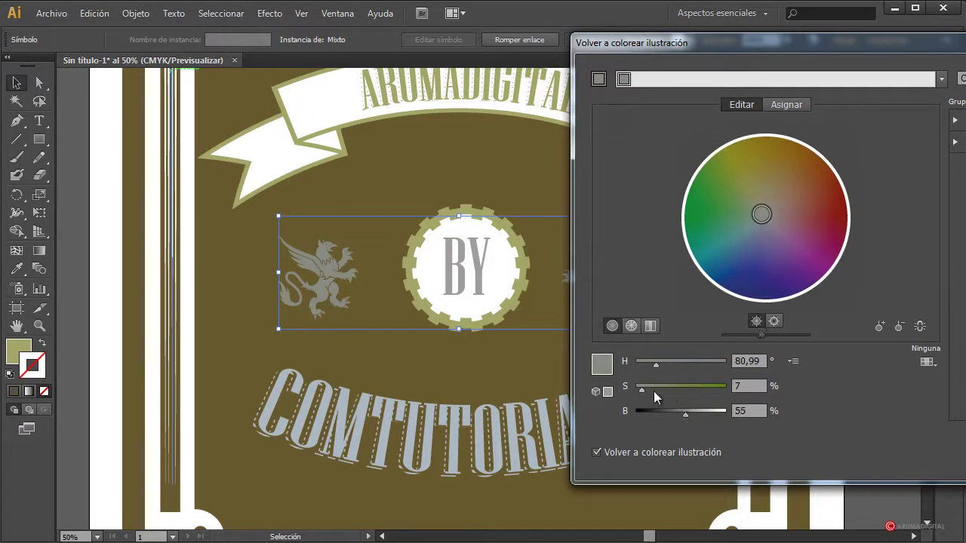
drag(653, 391, 660, 388)
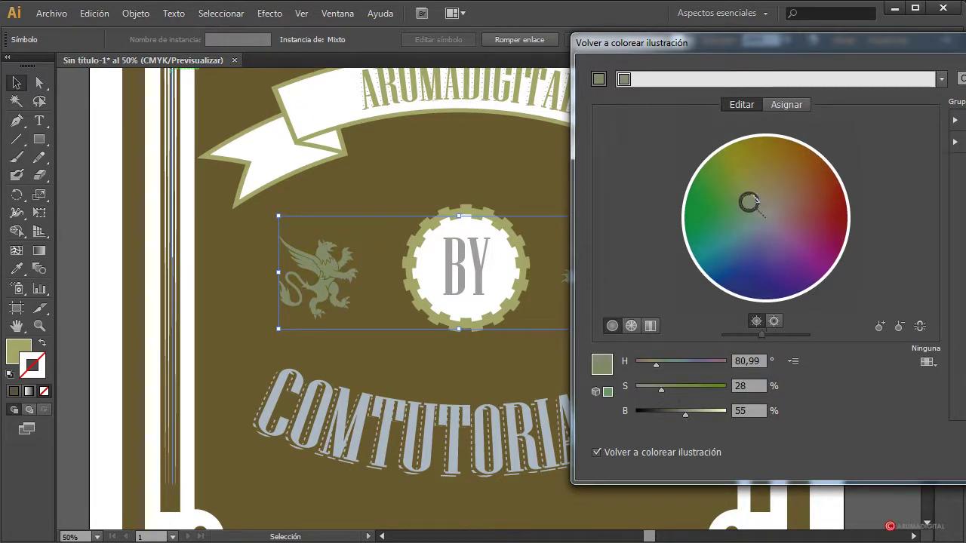
- Recolour the griffin and lion light copper with hue 27.24°, saturation 42% and brightness 81%, apply it and deselect them
mouse_move(749, 202)
mouse_down()
mouse_move(784, 184)
mouse_move(815, 218)
mouse_move(814, 250)
mouse_move(796, 258)
mouse_move(747, 247)
mouse_move(721, 218)
mouse_move(771, 178)
mouse_move(779, 195)
mouse_move(804, 182)
mouse_up()
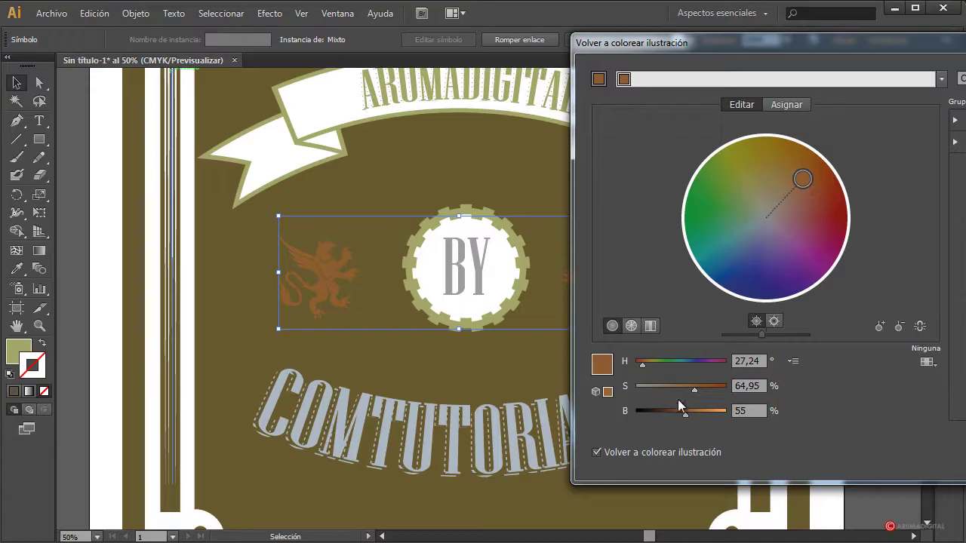
mouse_move(695, 412)
mouse_down()
mouse_move(714, 411)
mouse_move(674, 389)
mouse_up()
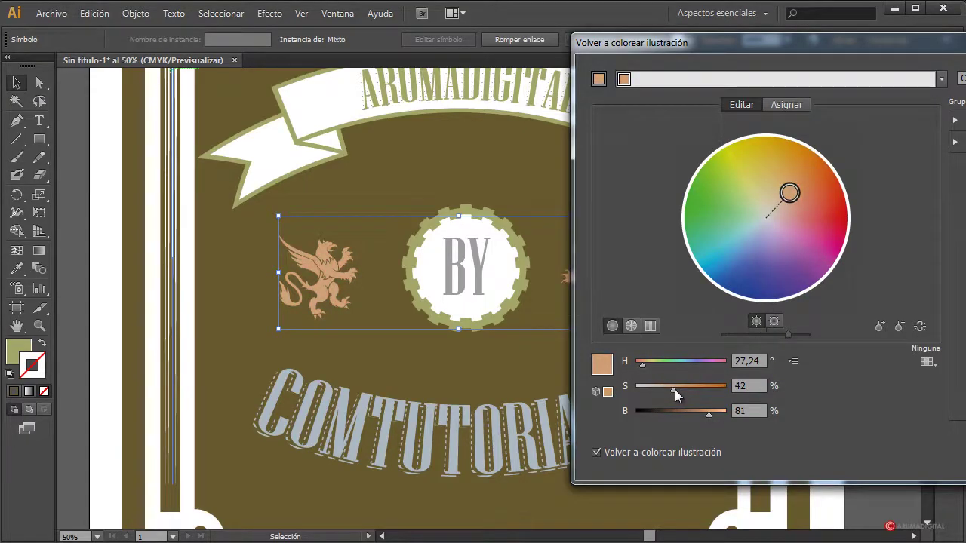
drag(797, 64, 530, 56)
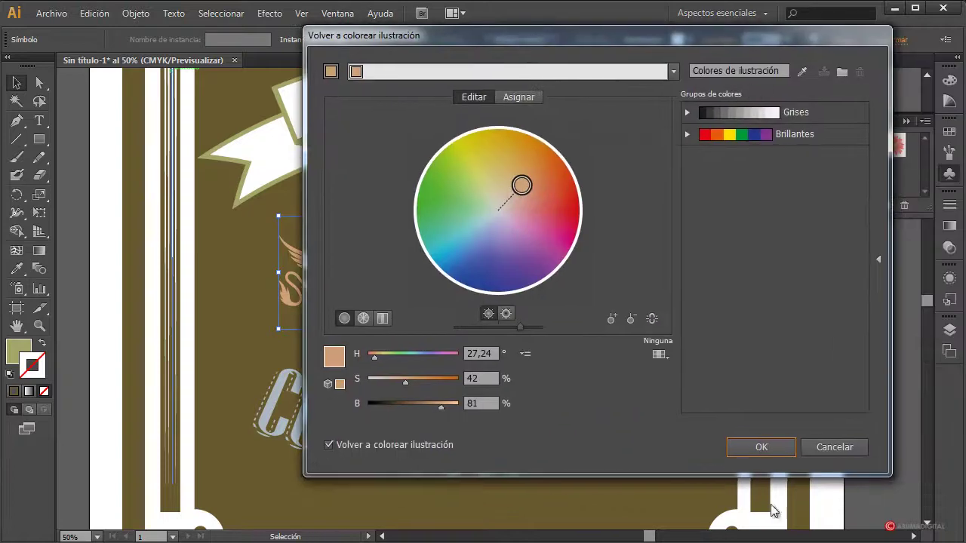
click(761, 447)
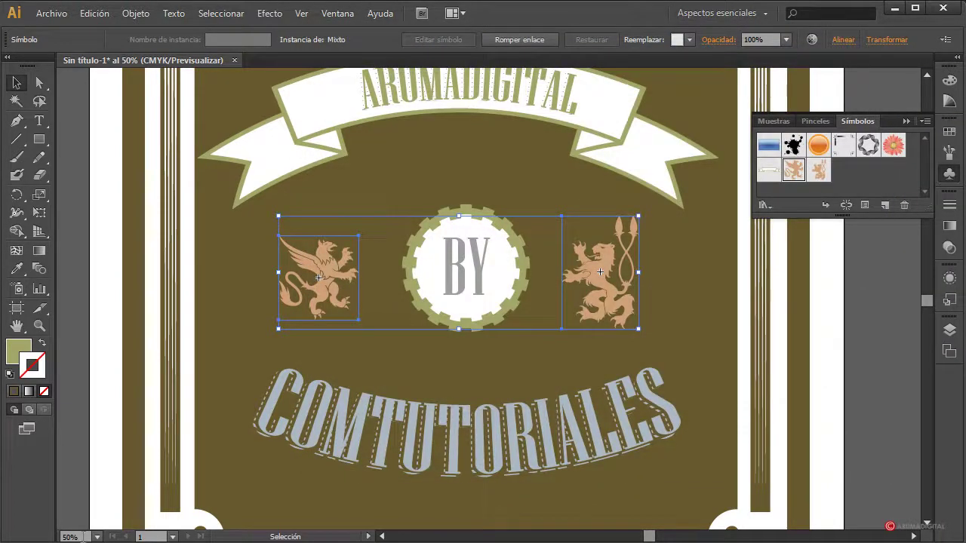
key(ctrl+minus)
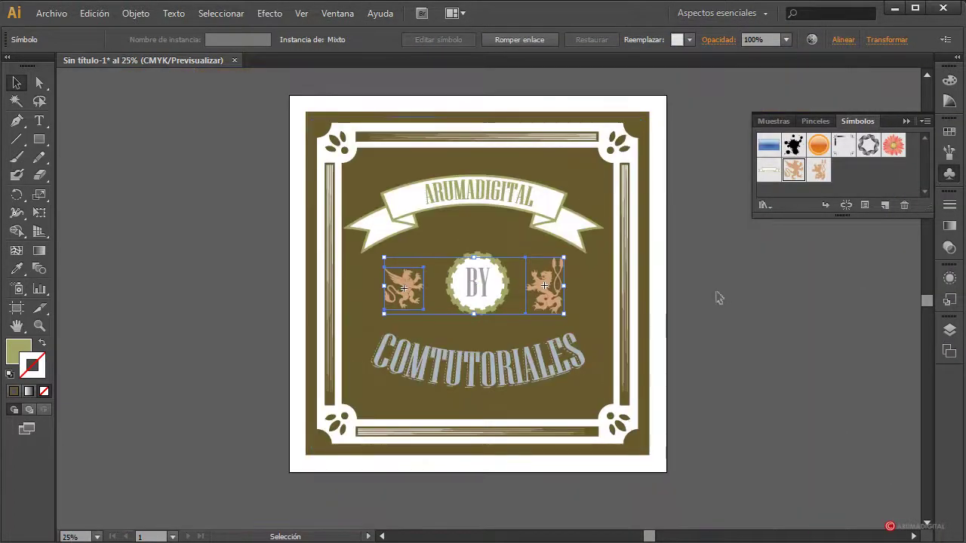
click(725, 289)
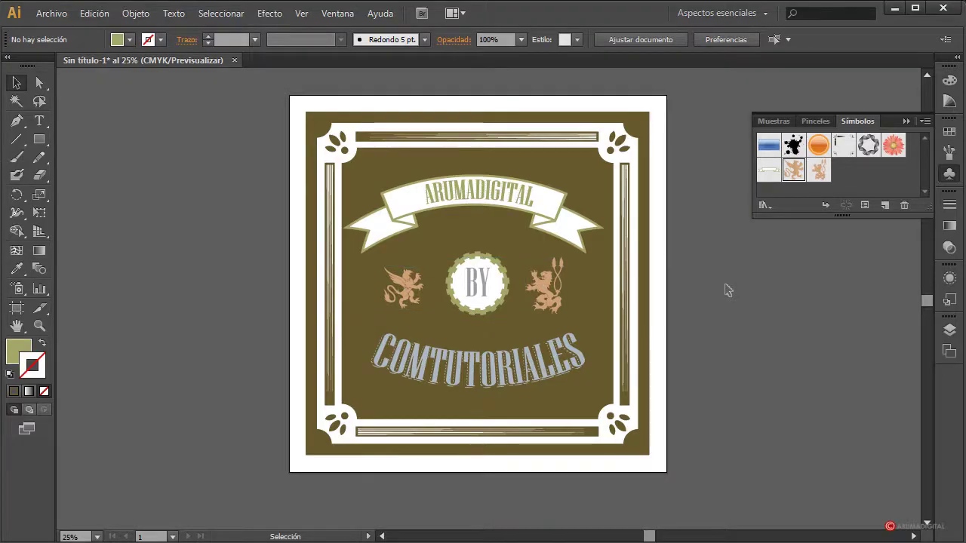